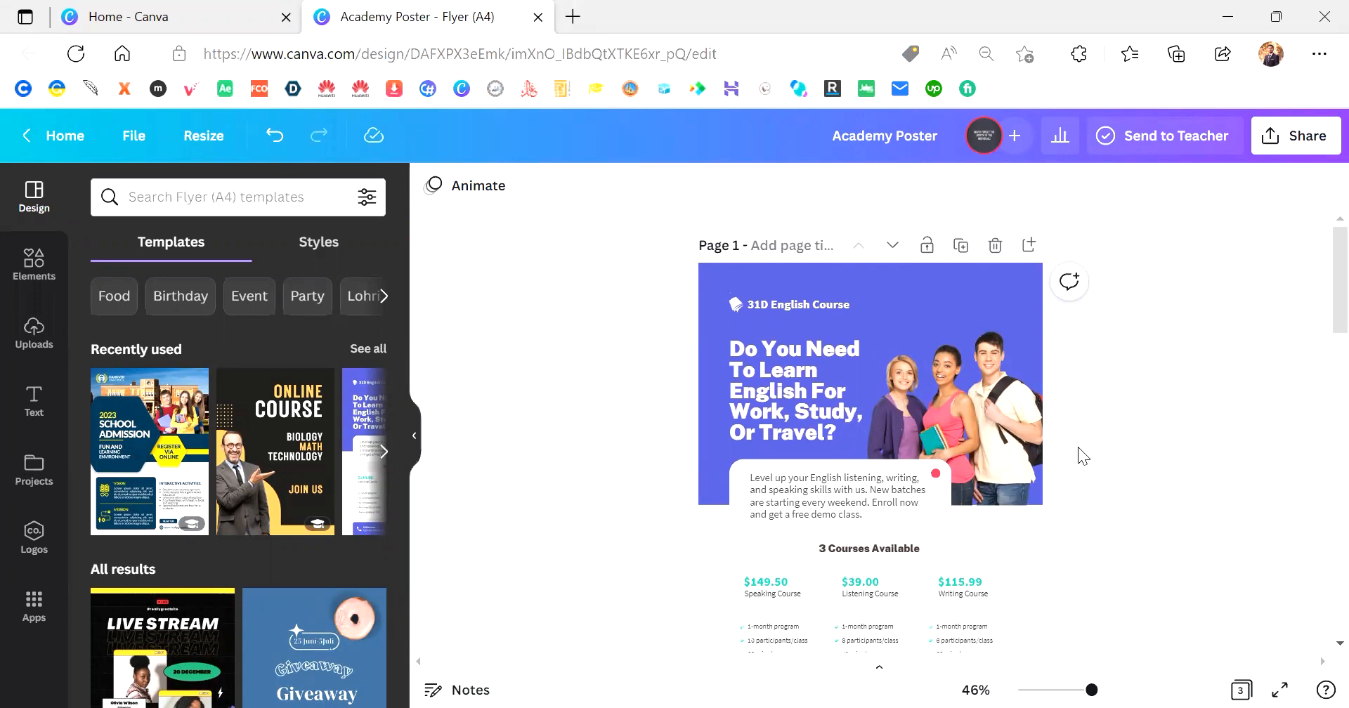
# Examine the finished course flyer on page 1 and the SAIFIX text, blue background and student photo on page 2
pyautogui.scroll(-2, 1079, 449)
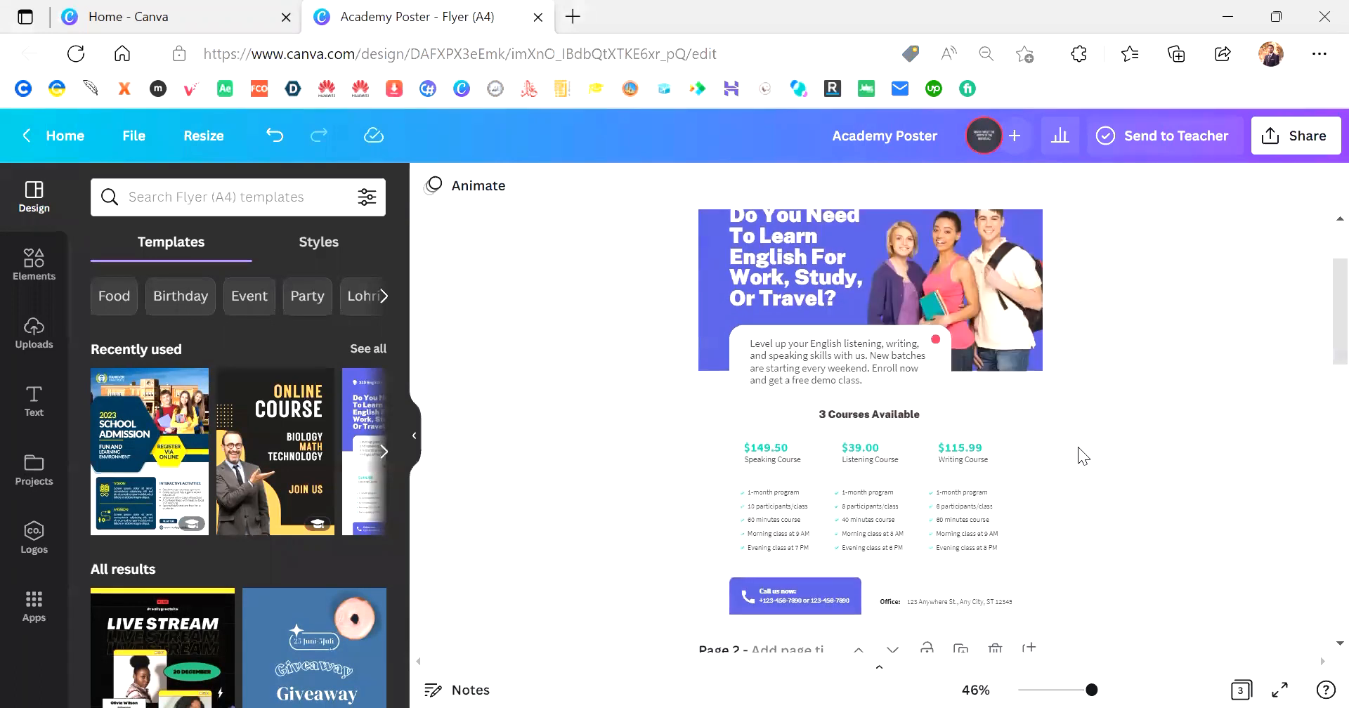
pyautogui.scroll(1, 1078, 448)
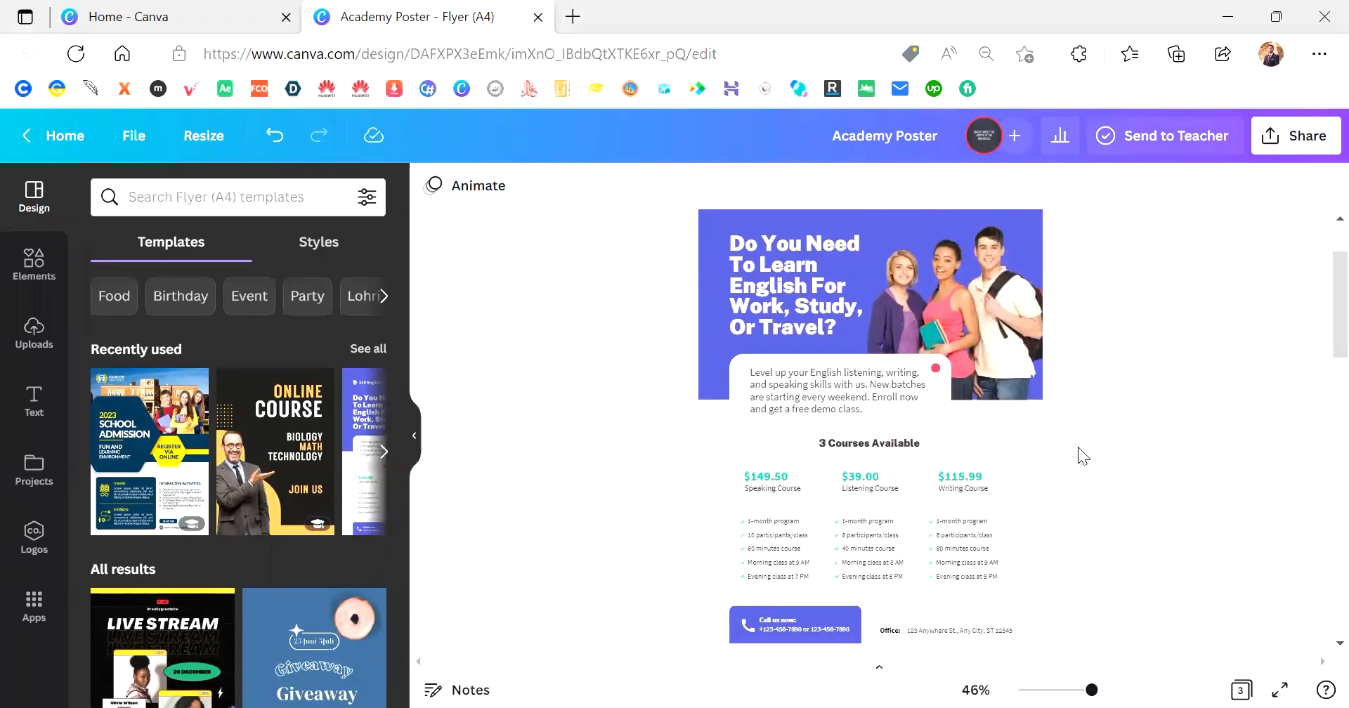
pyautogui.scroll(1, 1078, 447)
pyautogui.scroll(1, 1078, 447)
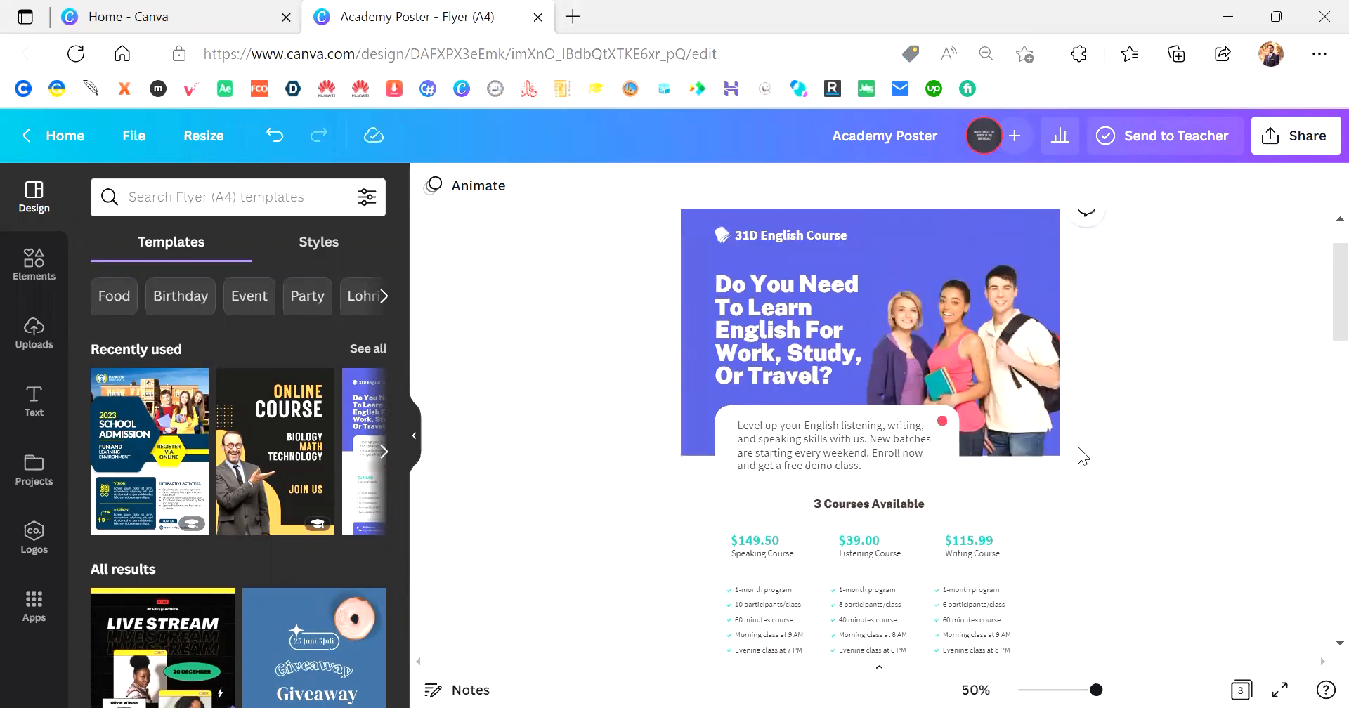
pyautogui.scroll(-4, 1146, 518)
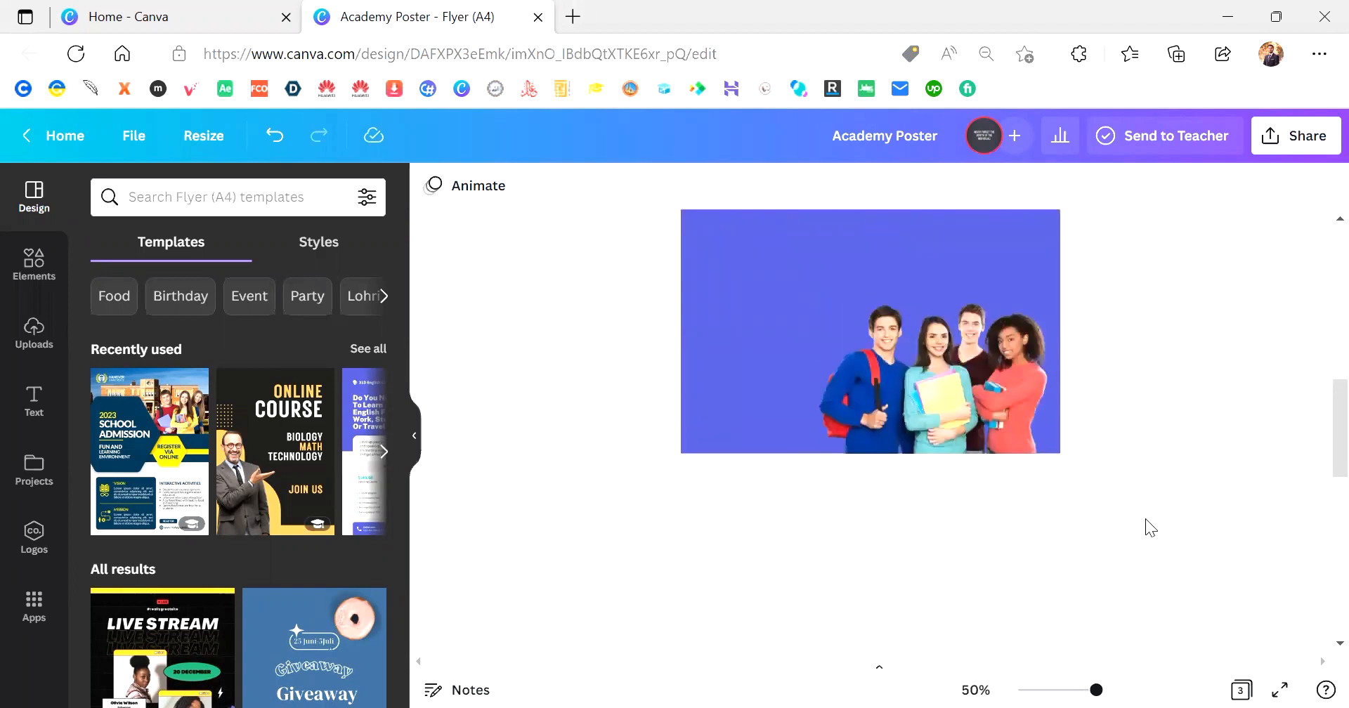
pyautogui.scroll(3, 716, 302)
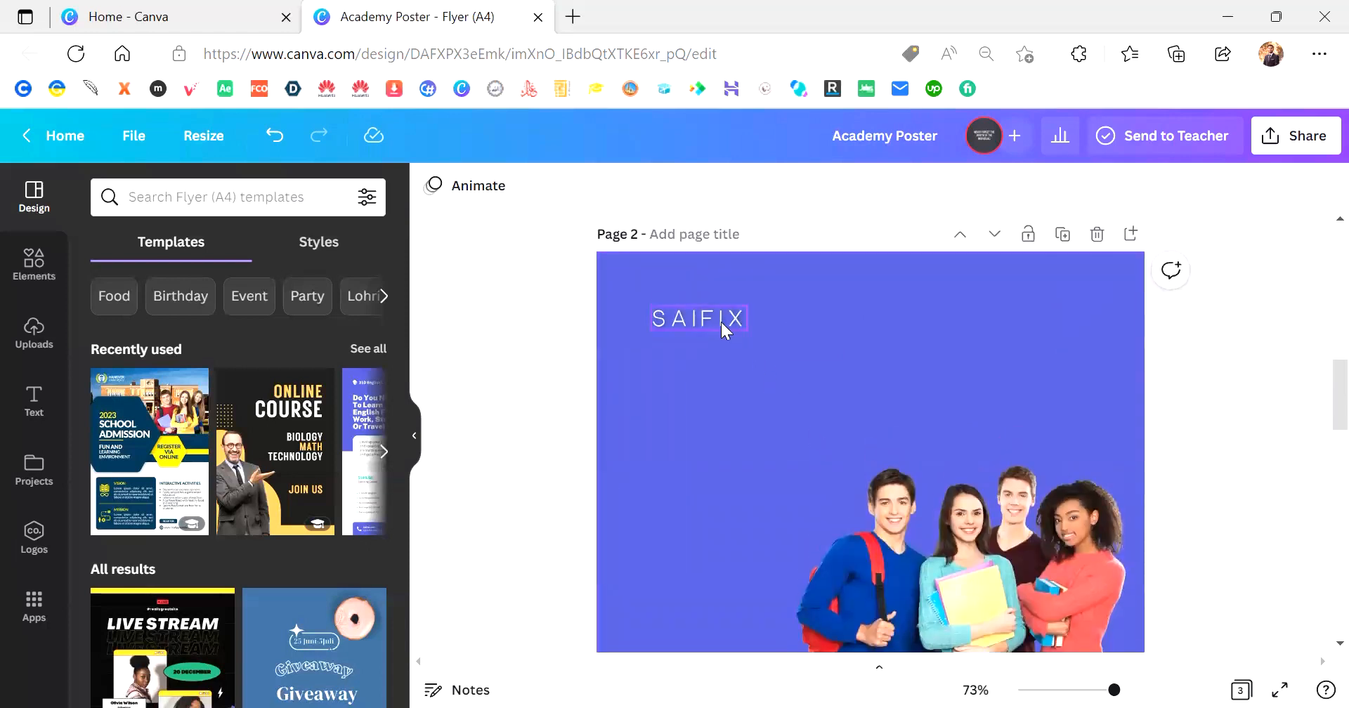
pyautogui.click(719, 319)
pyautogui.click(799, 395)
pyautogui.scroll(-2, 800, 395)
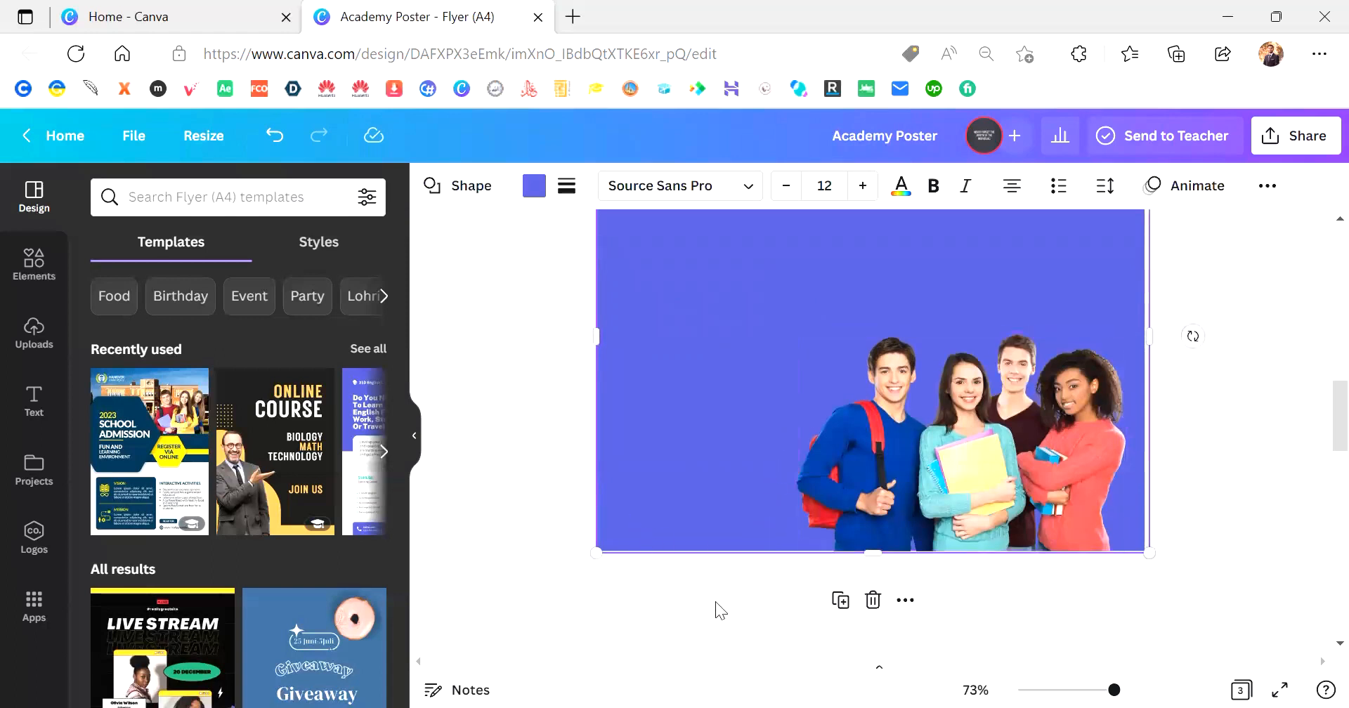
pyautogui.click(980, 450)
pyautogui.click(1220, 467)
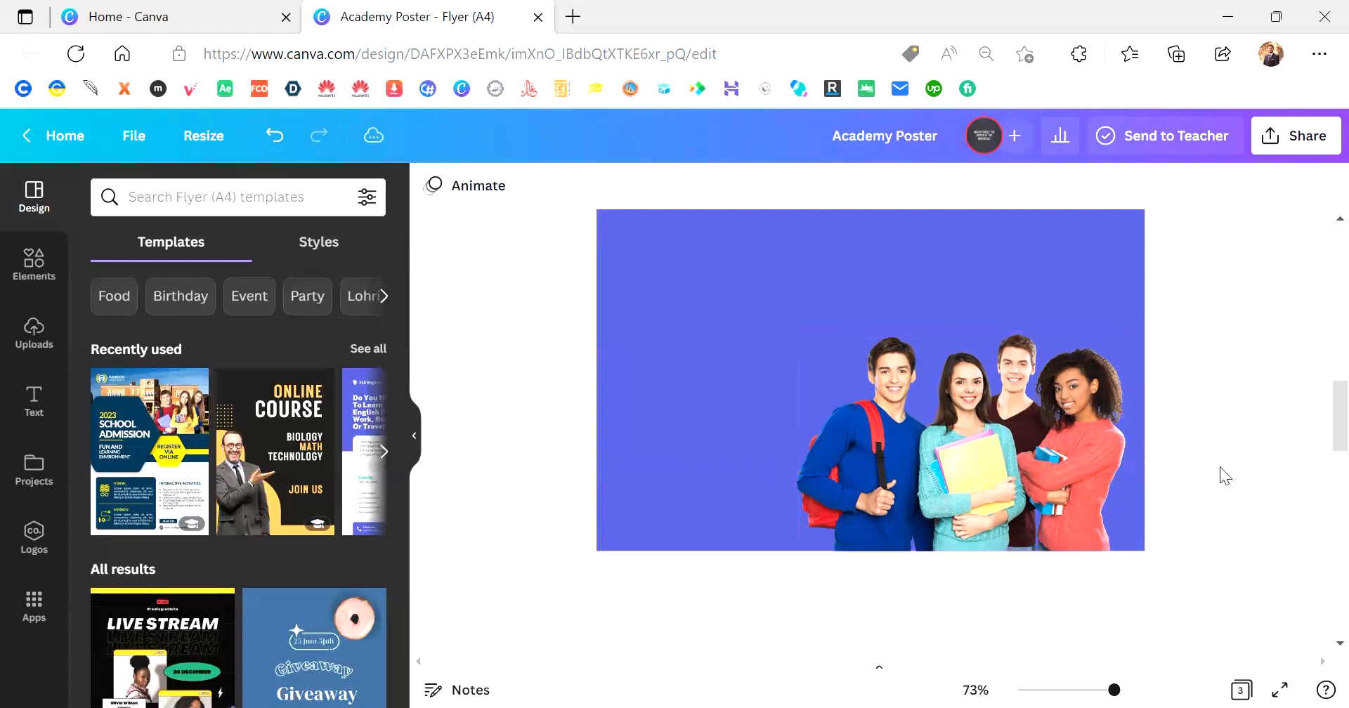
pyautogui.scroll(2, 1220, 467)
pyautogui.scroll(-1, 1220, 467)
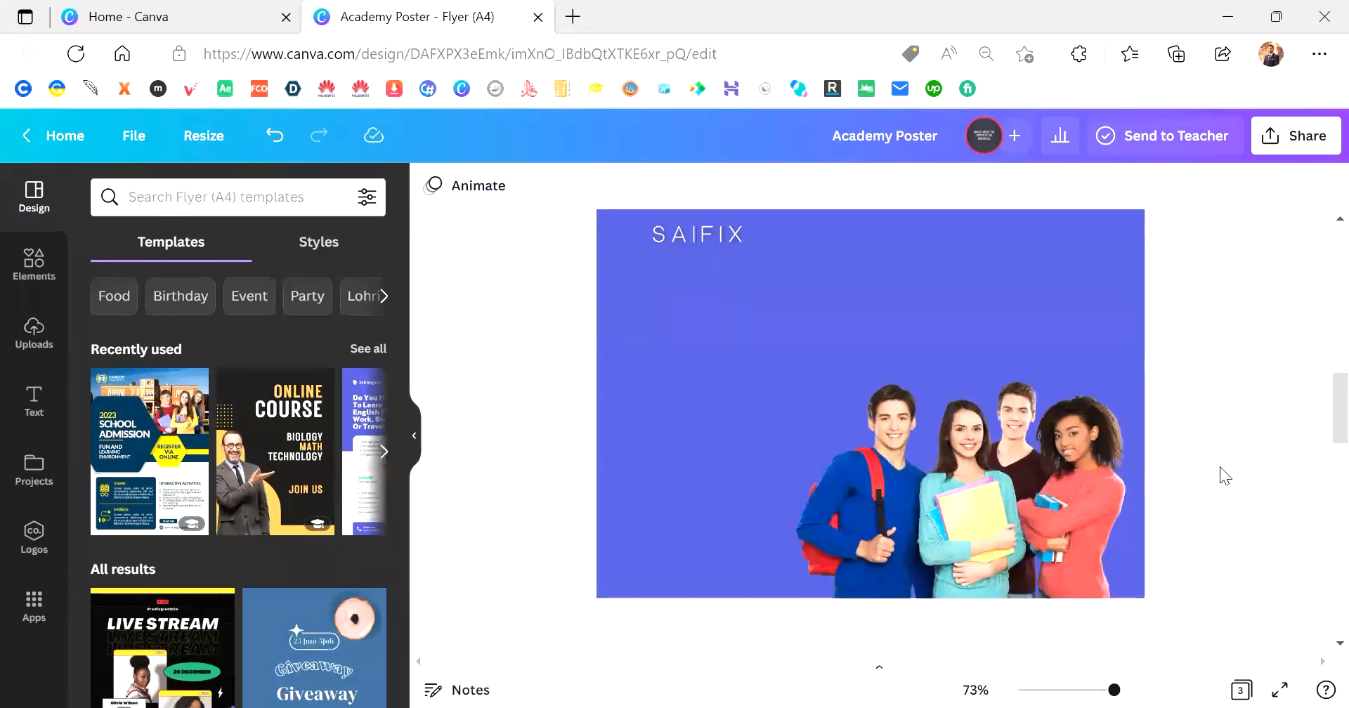
# Try moving the student photo higher on page 2, and undo the move
pyautogui.moveTo(1022, 486); pyautogui.dragTo(1023, 395)
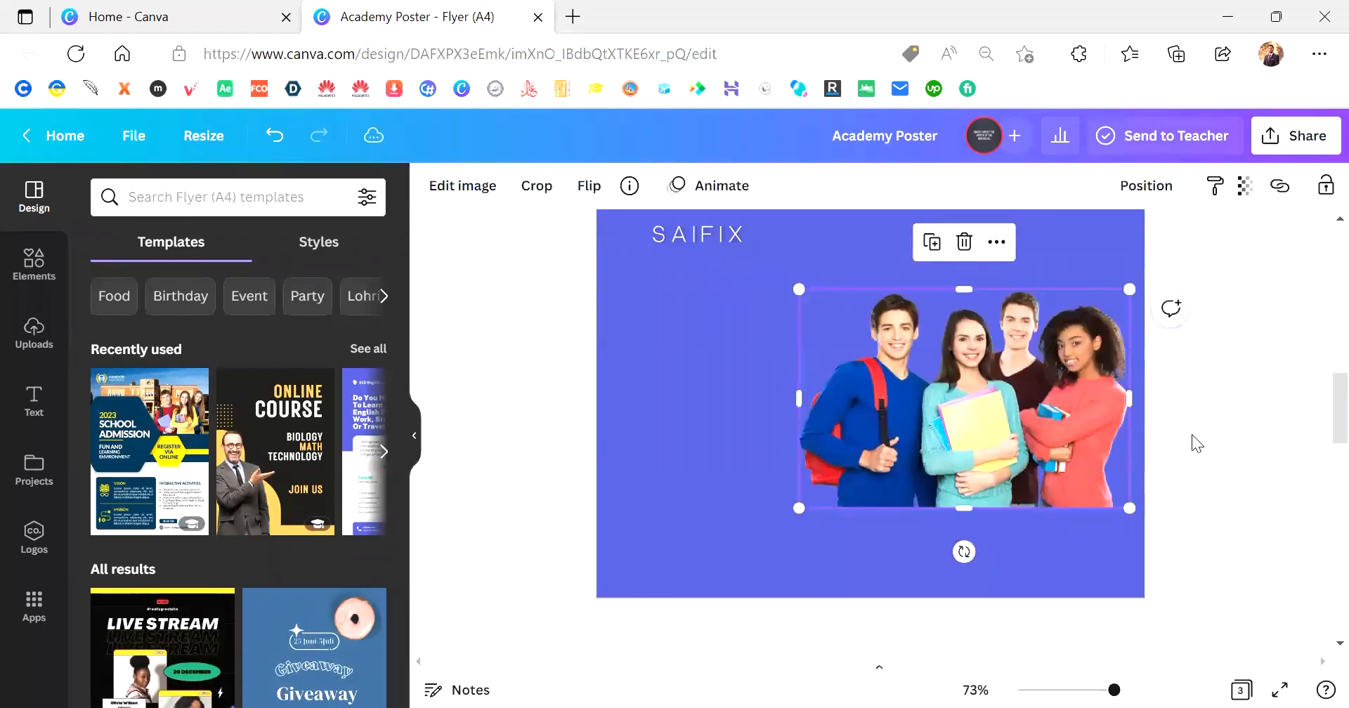
pyautogui.hotkey('ctrl', 'z')
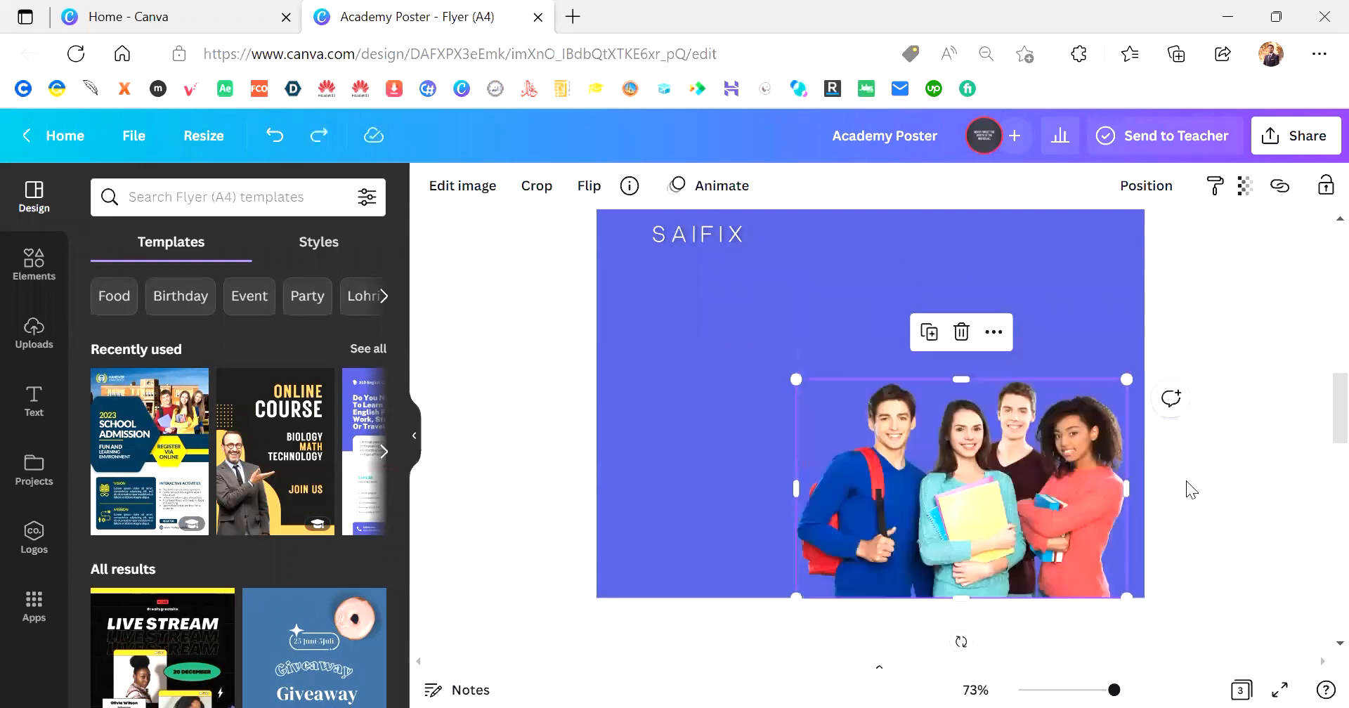
pyautogui.click(1187, 480)
# Try a plain text box below the SAIFIX text on page 2, and delete it
pyautogui.scroll(-1, 909, 564)
pyautogui.scroll(1, 909, 564)
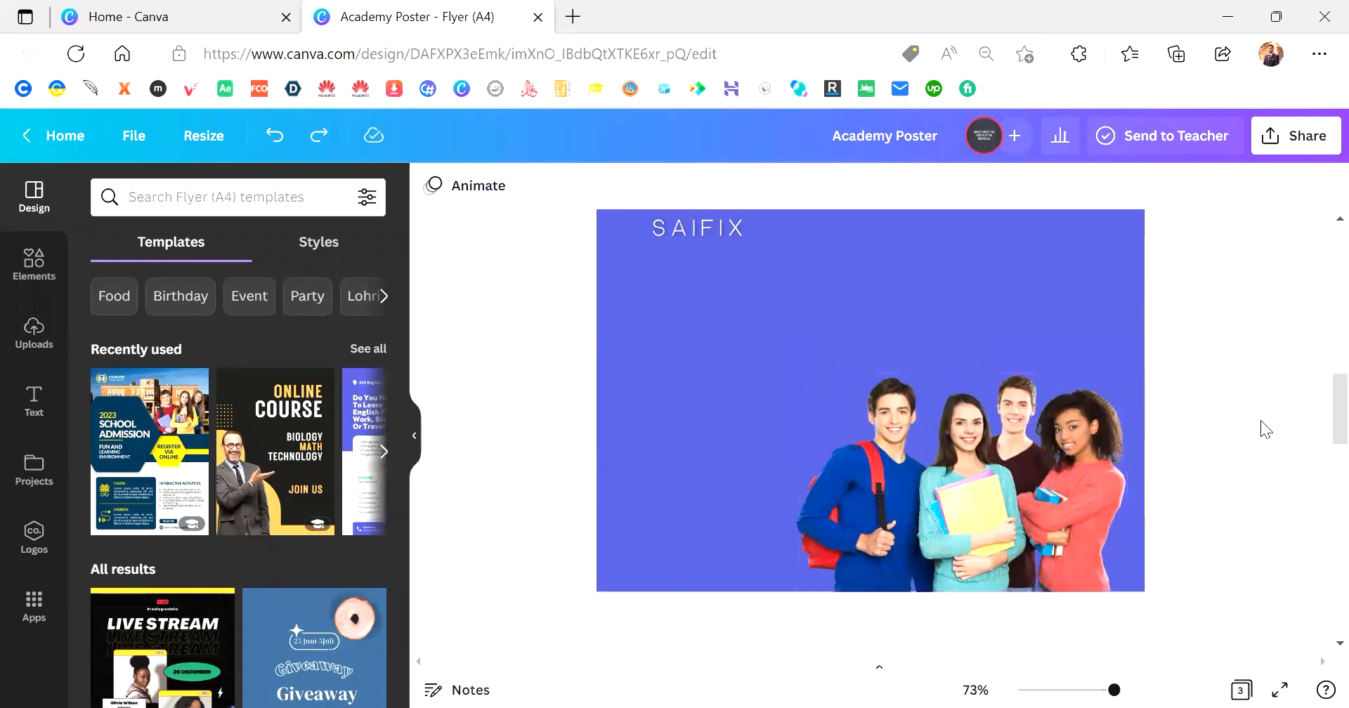
pyautogui.scroll(1, 1261, 420)
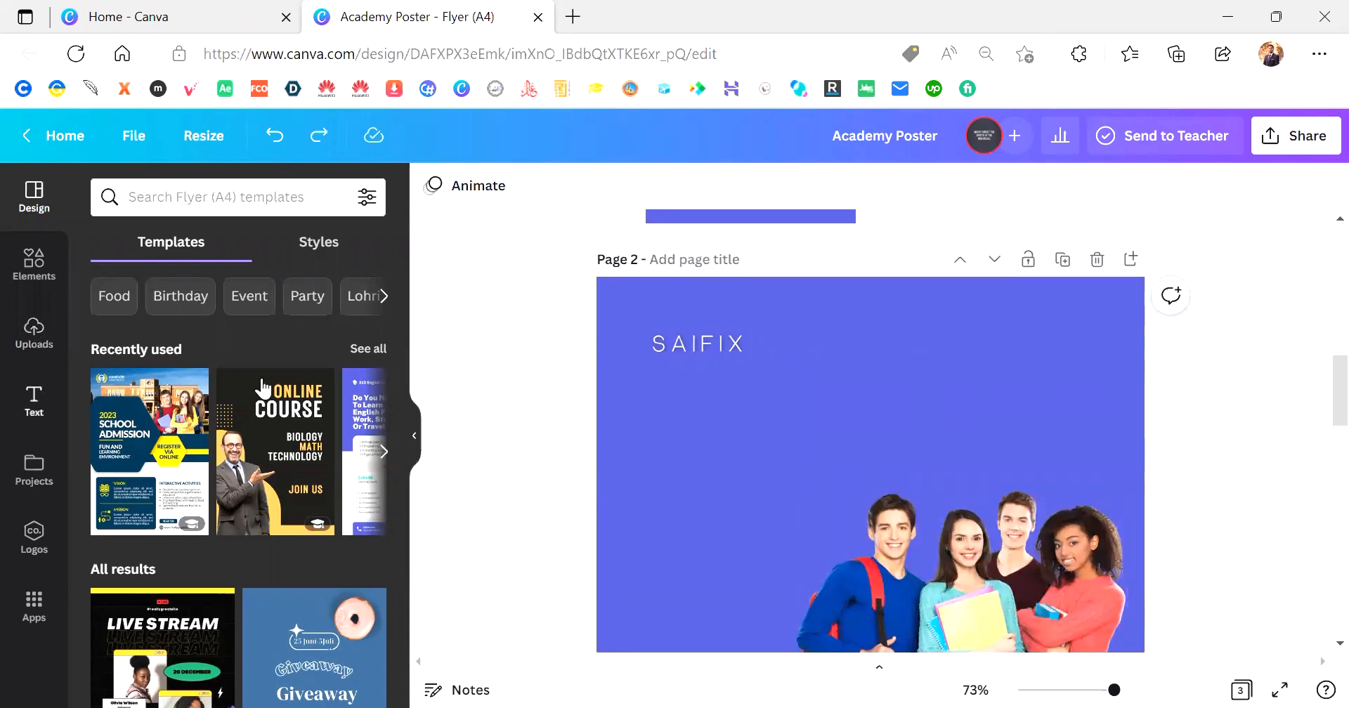
pyautogui.scroll(-1, 455, 431)
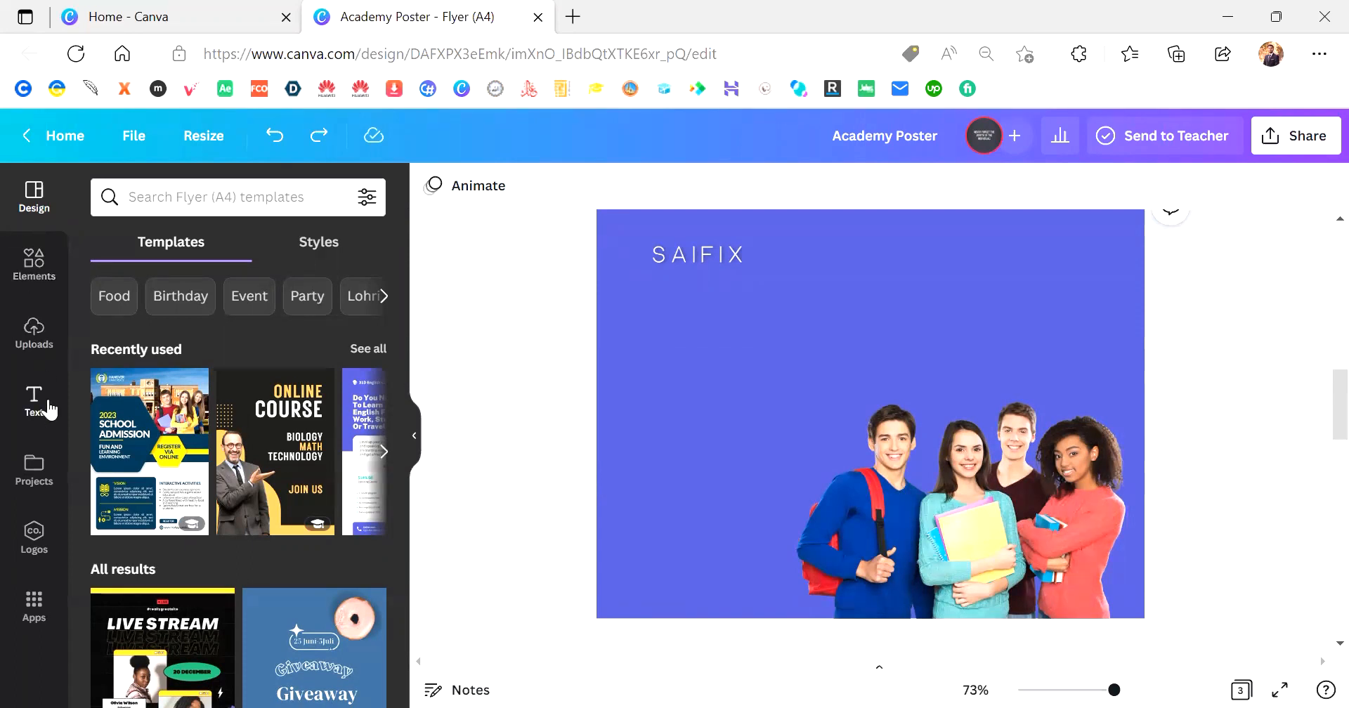
pyautogui.click(33, 433)
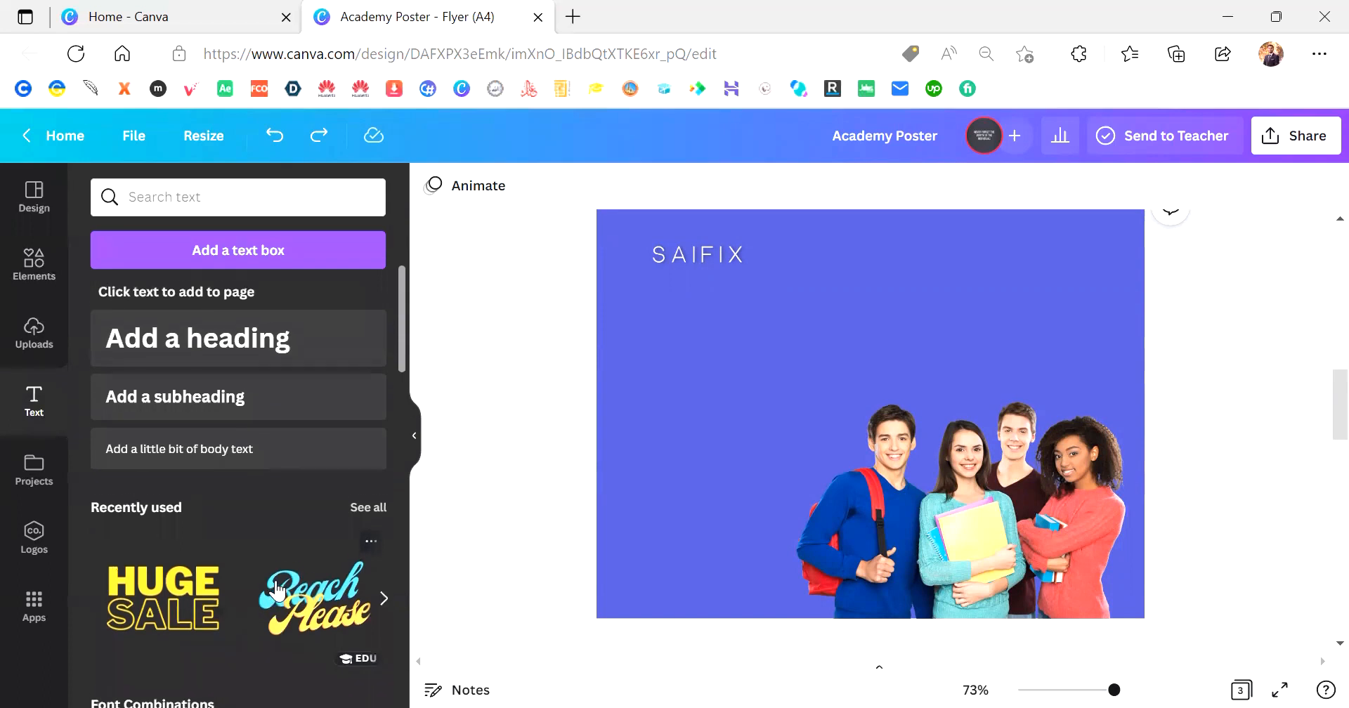
pyautogui.click(259, 269)
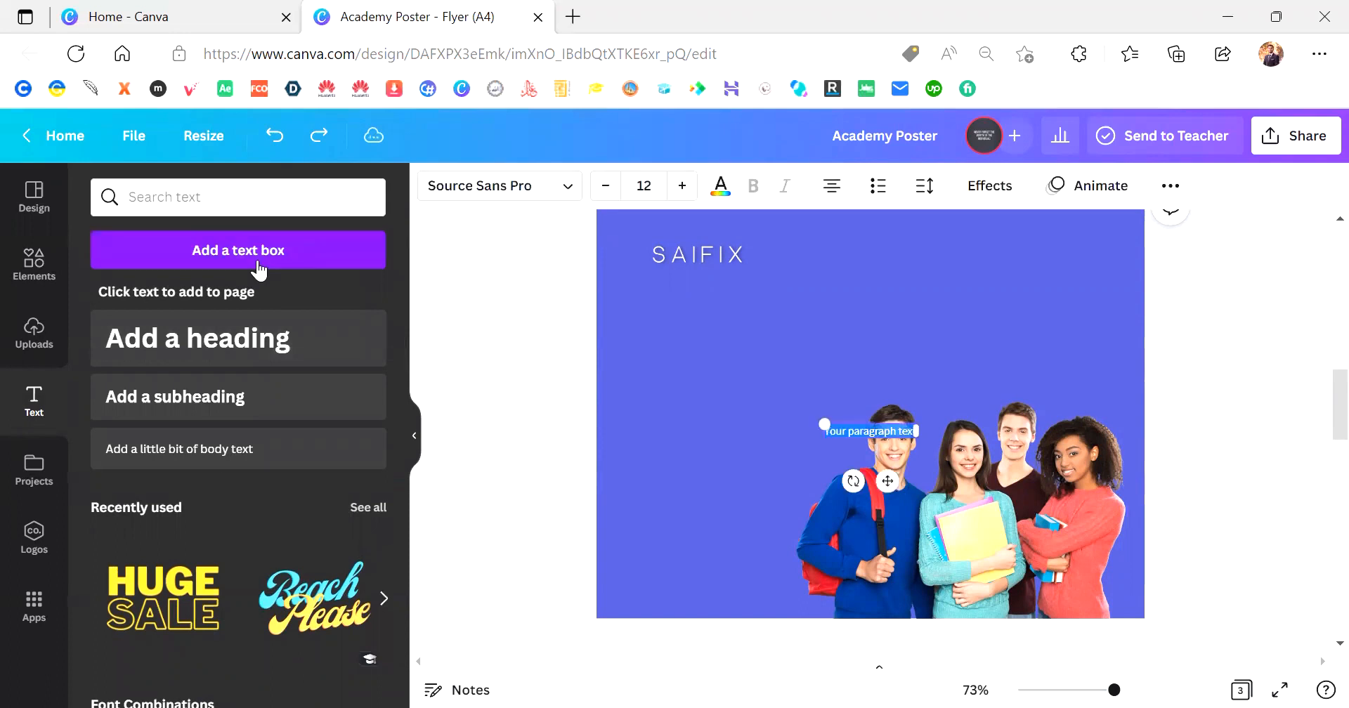
pyautogui.moveTo(887, 476); pyautogui.dragTo(738, 412)
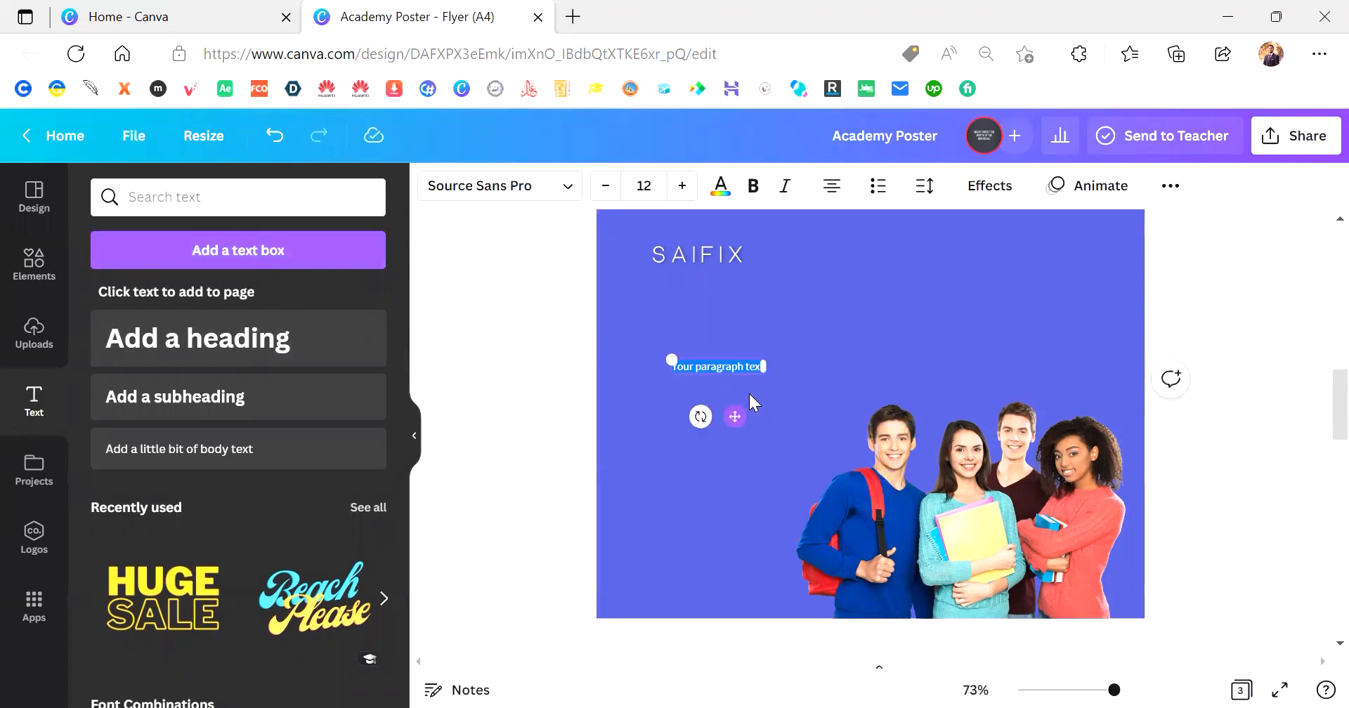
pyautogui.press('BackSpace')
pyautogui.click(555, 428)
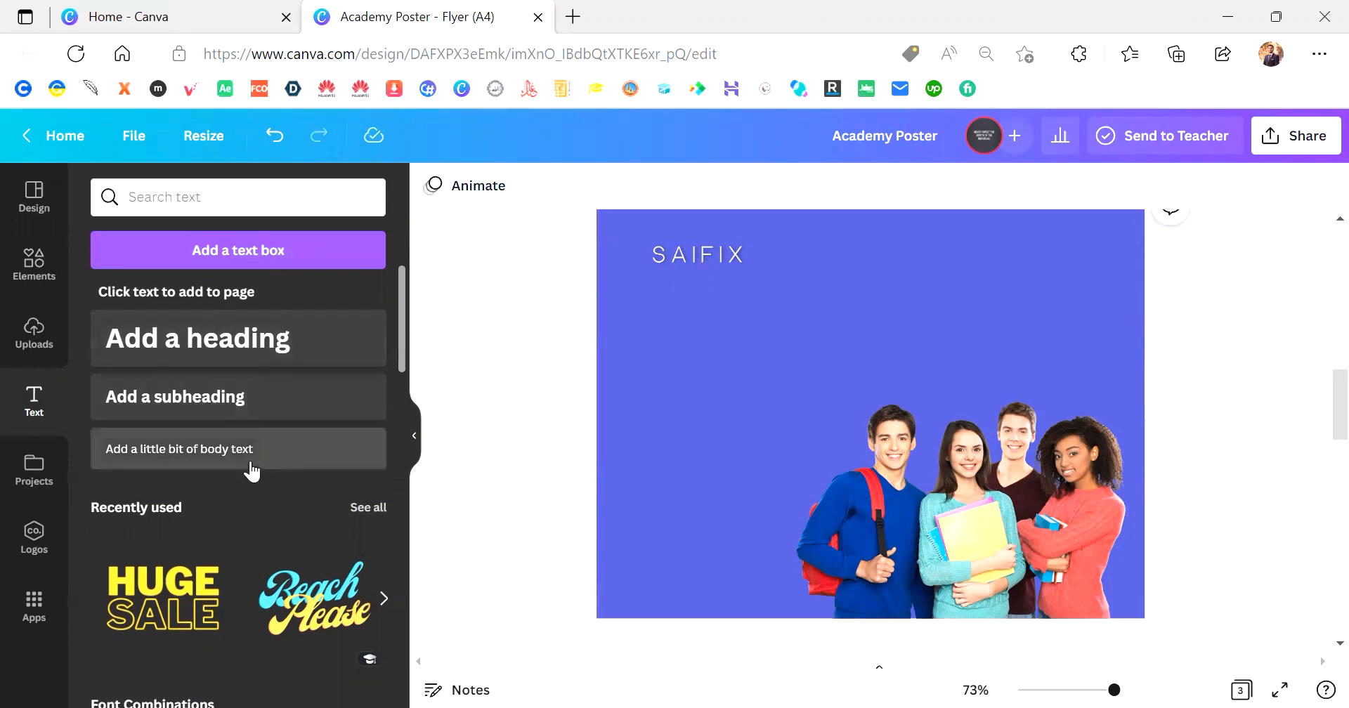
# Try adding a default heading to page 2, and delete it
pyautogui.click(208, 357)
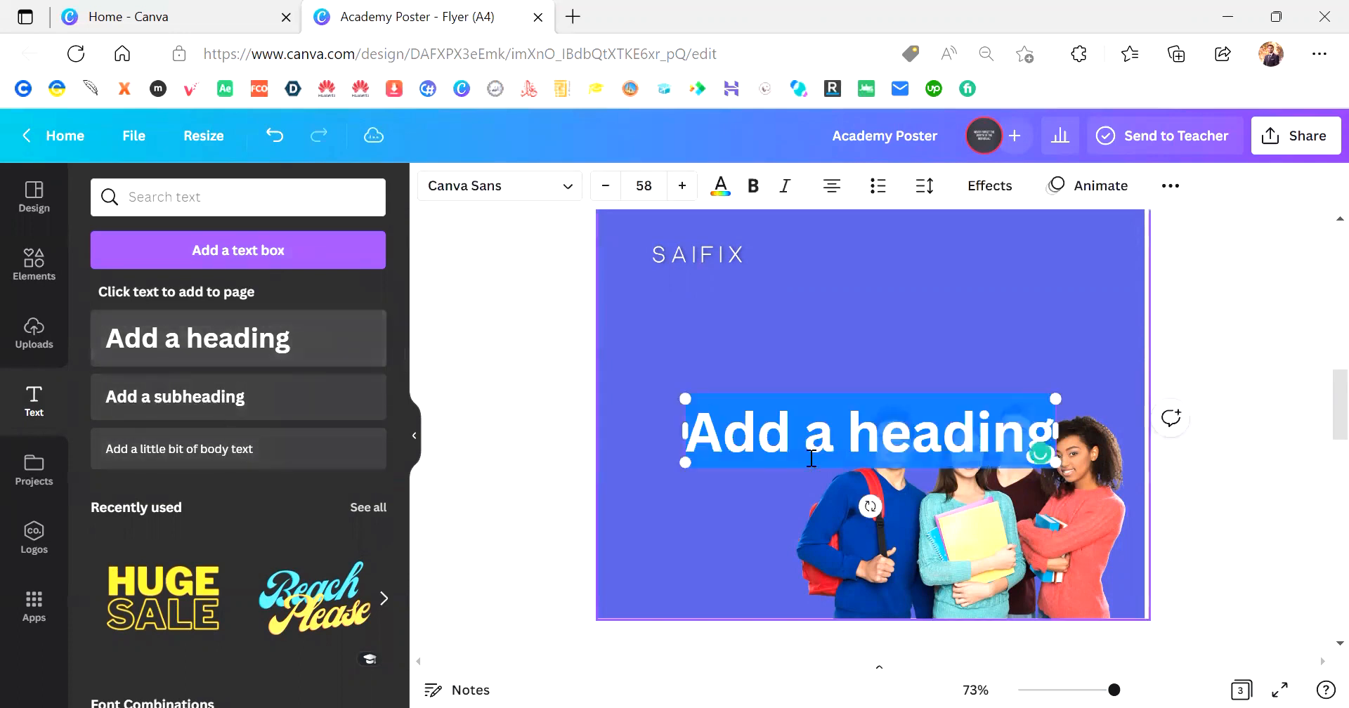
pyautogui.click(1260, 357)
pyautogui.click(837, 416)
pyautogui.press('Delete')
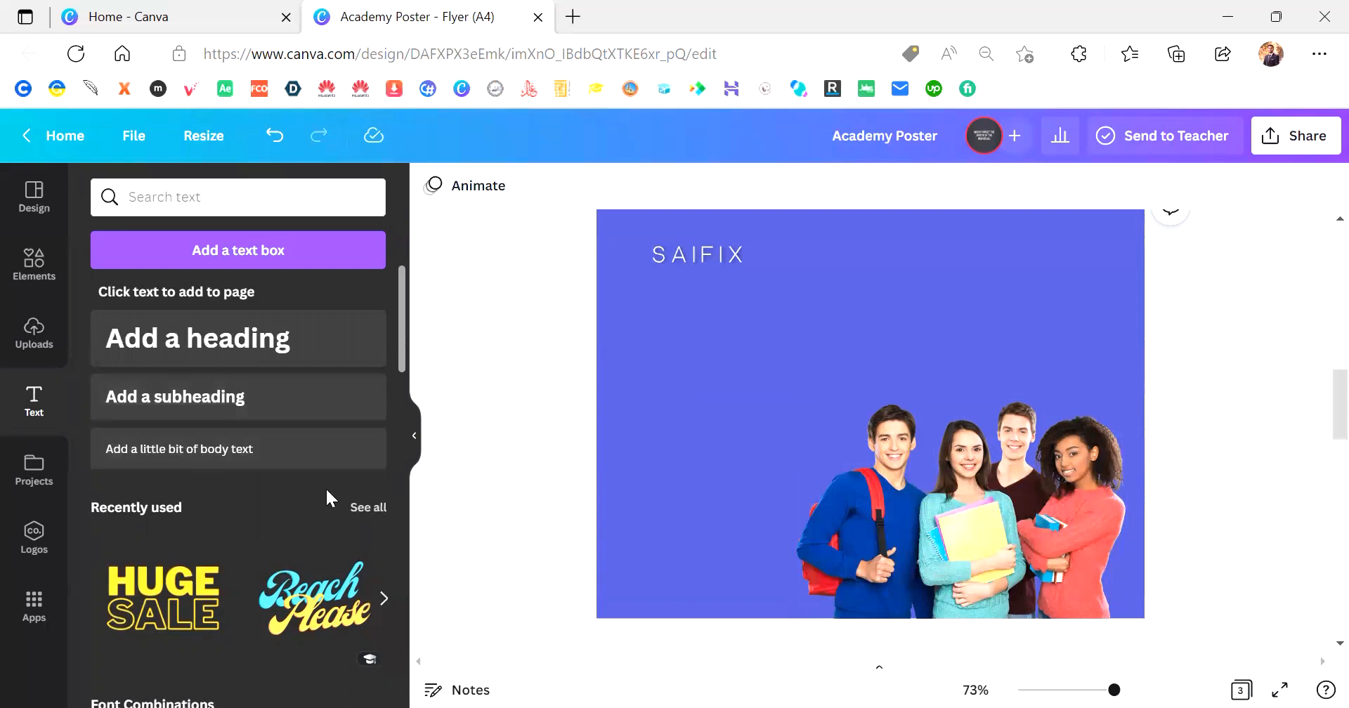
# Browse the font combinations for a text style suitable for page 2
pyautogui.scroll(-1, 327, 490)
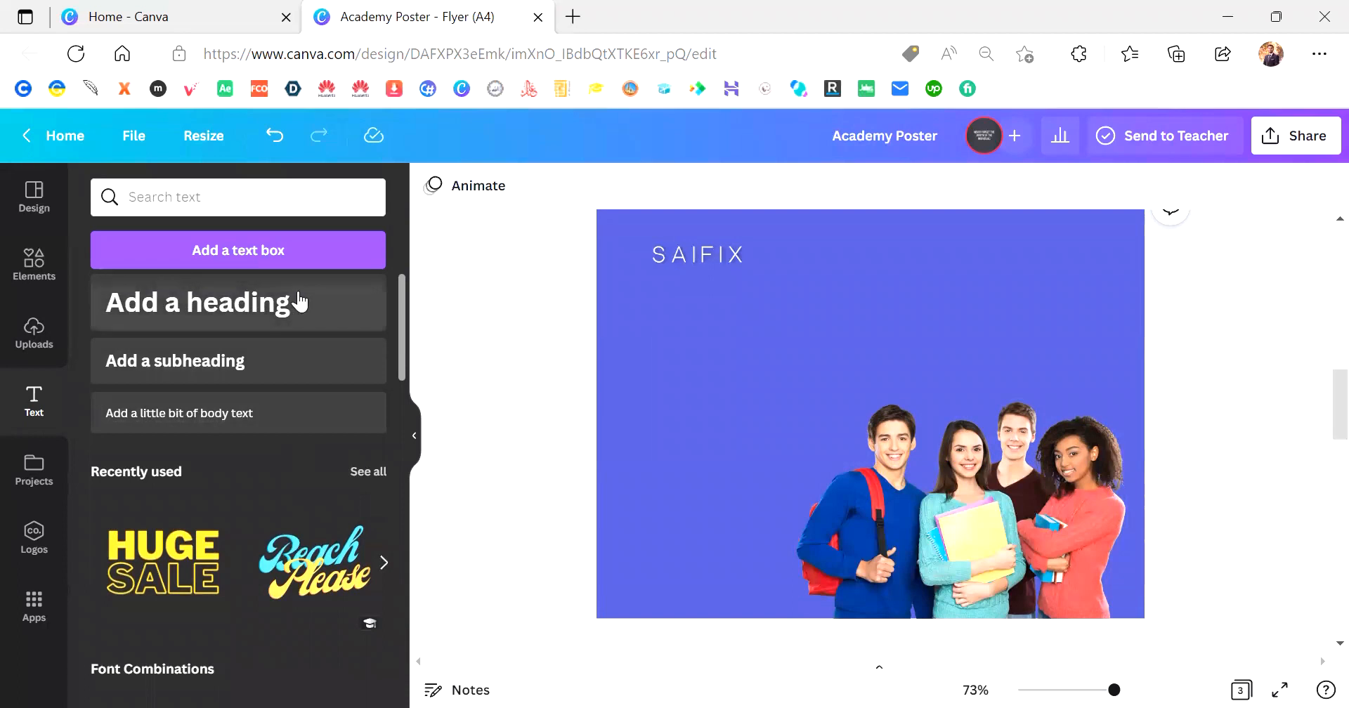
pyautogui.scroll(-3, 299, 302)
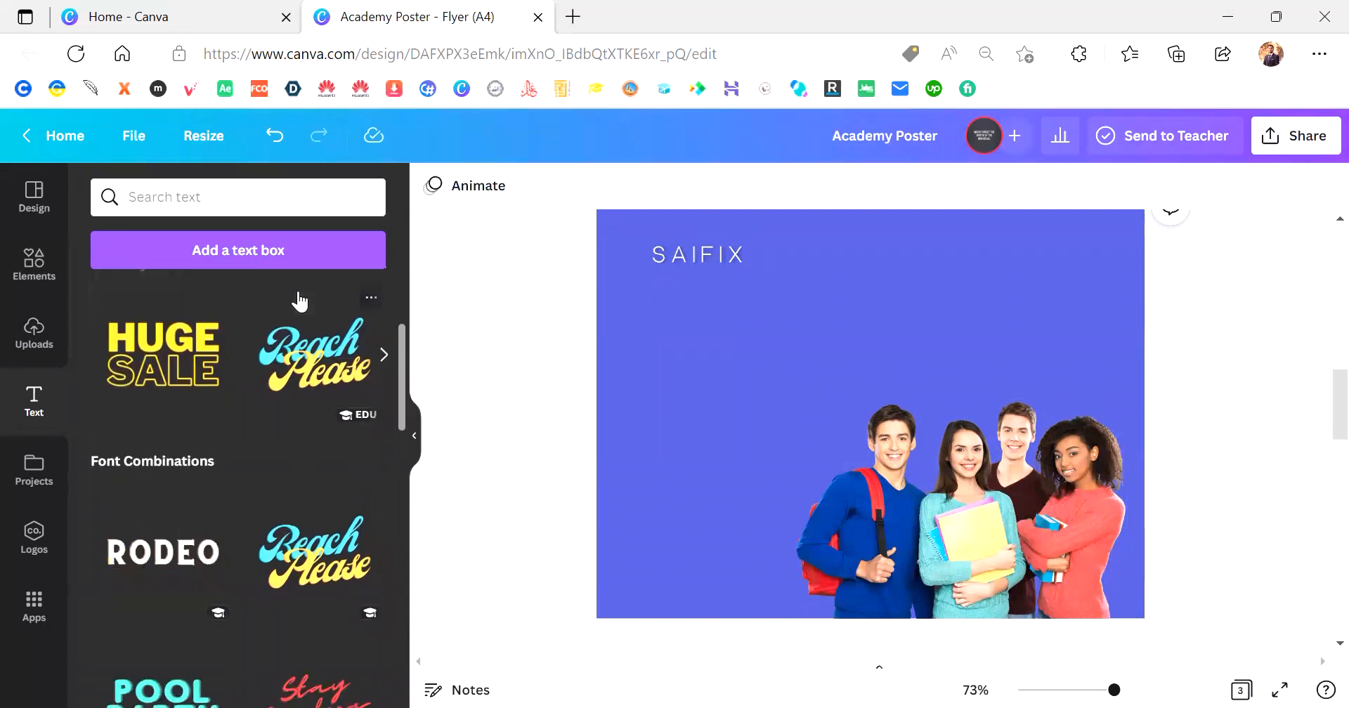
pyautogui.scroll(-2, 279, 450)
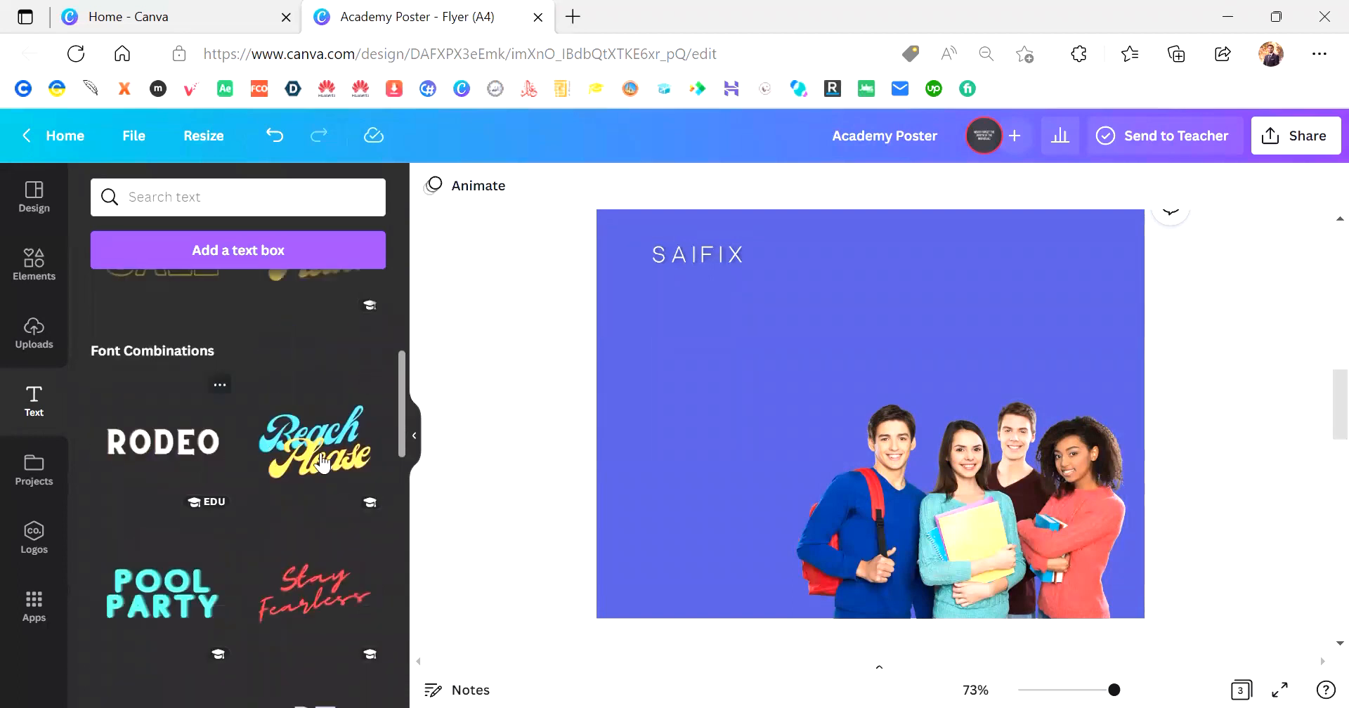
pyautogui.scroll(-2, 298, 587)
pyautogui.scroll(1, 300, 589)
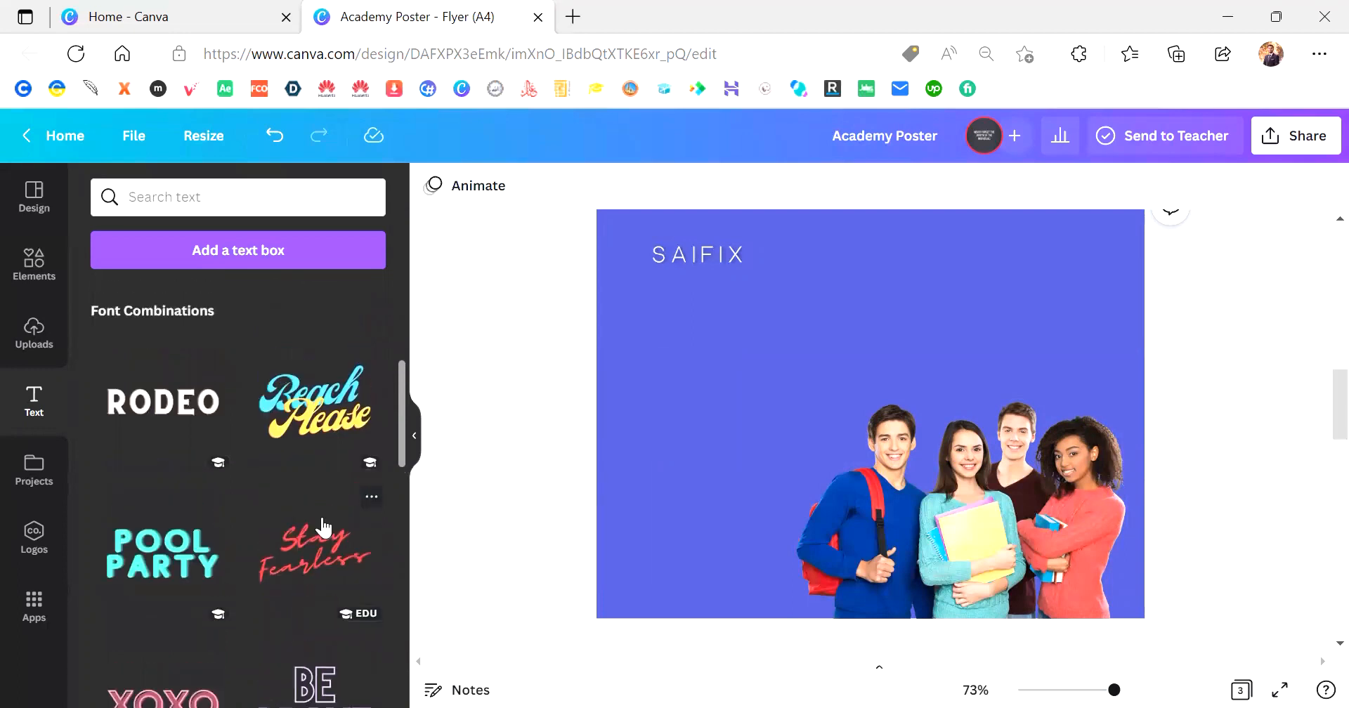
pyautogui.scroll(-4, 287, 563)
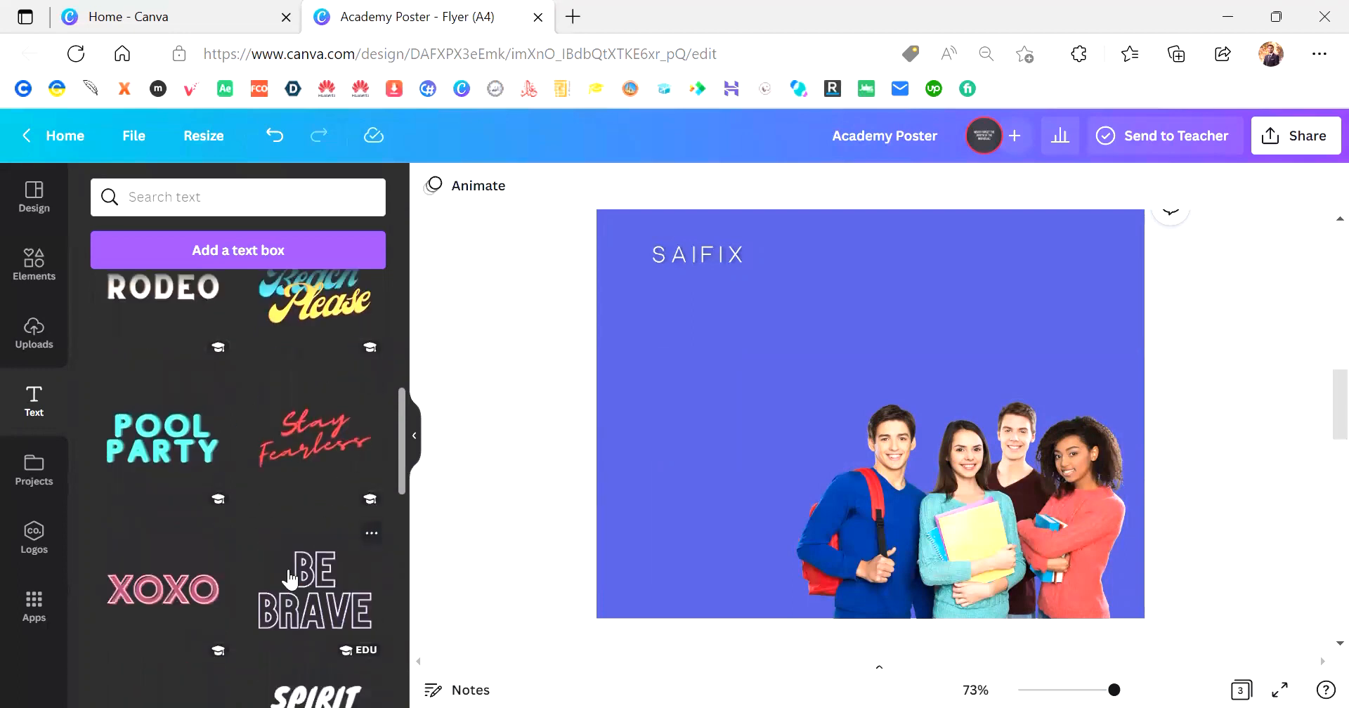
pyautogui.scroll(-2, 290, 578)
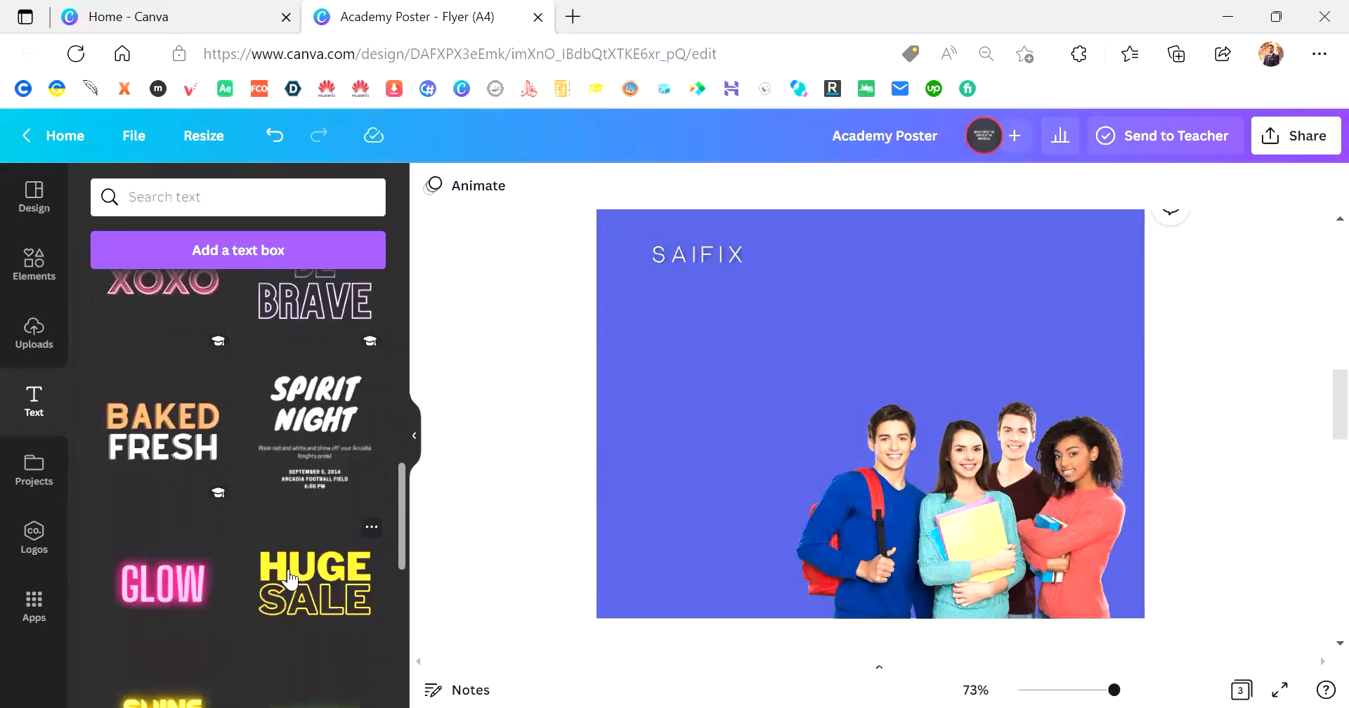
pyautogui.scroll(-2, 299, 619)
pyautogui.scroll(-2, 299, 618)
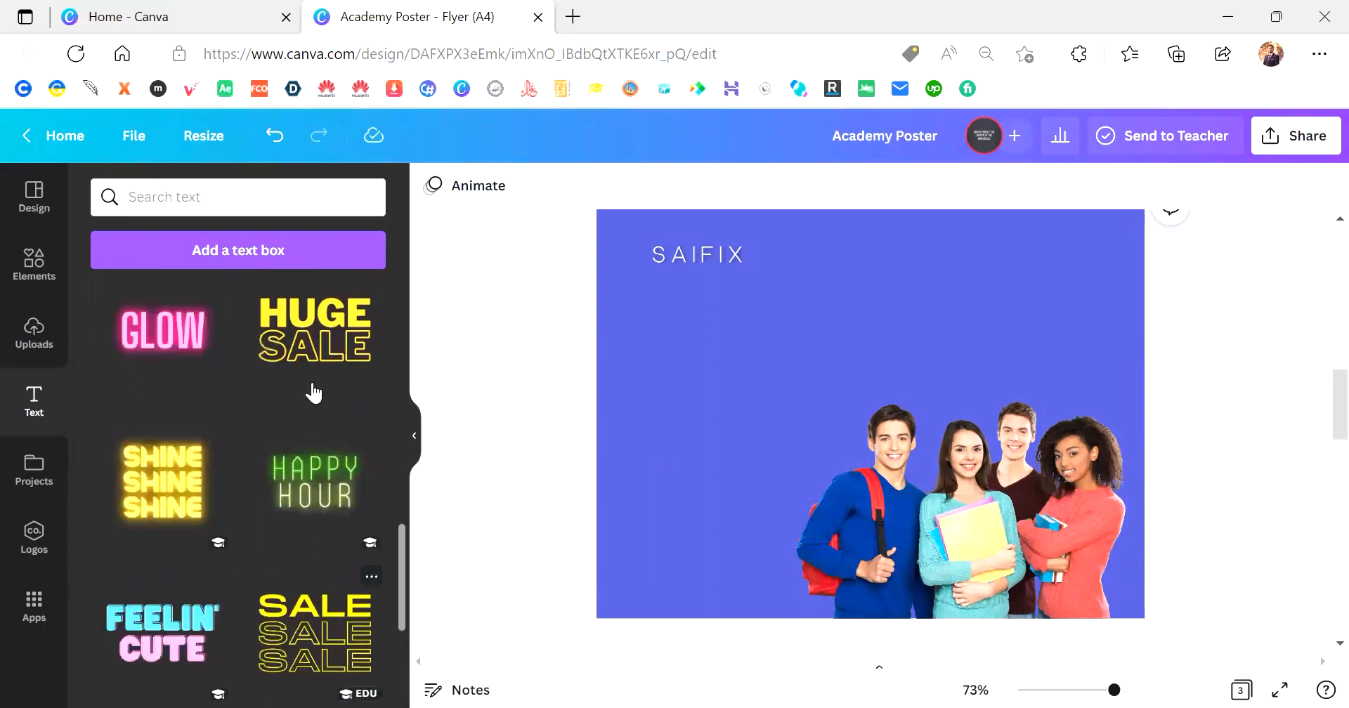
pyautogui.scroll(1, 315, 347)
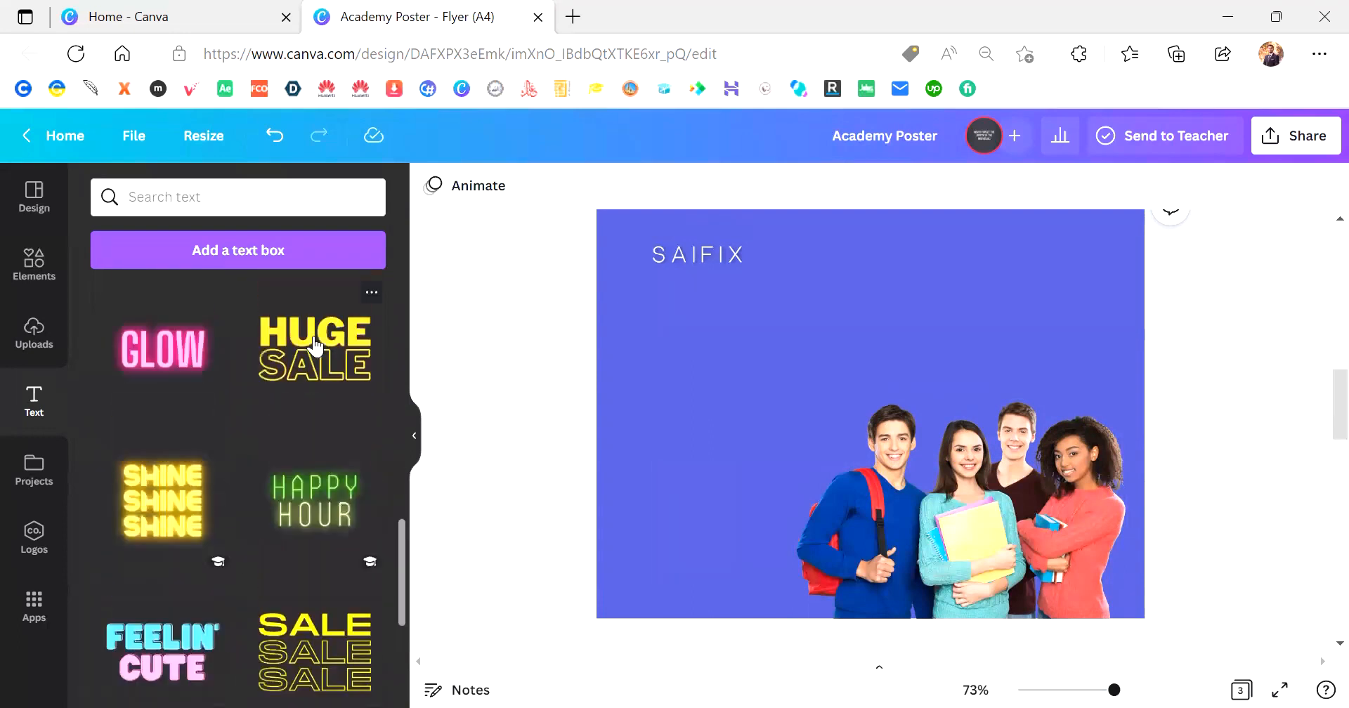
pyautogui.scroll(-5, 316, 347)
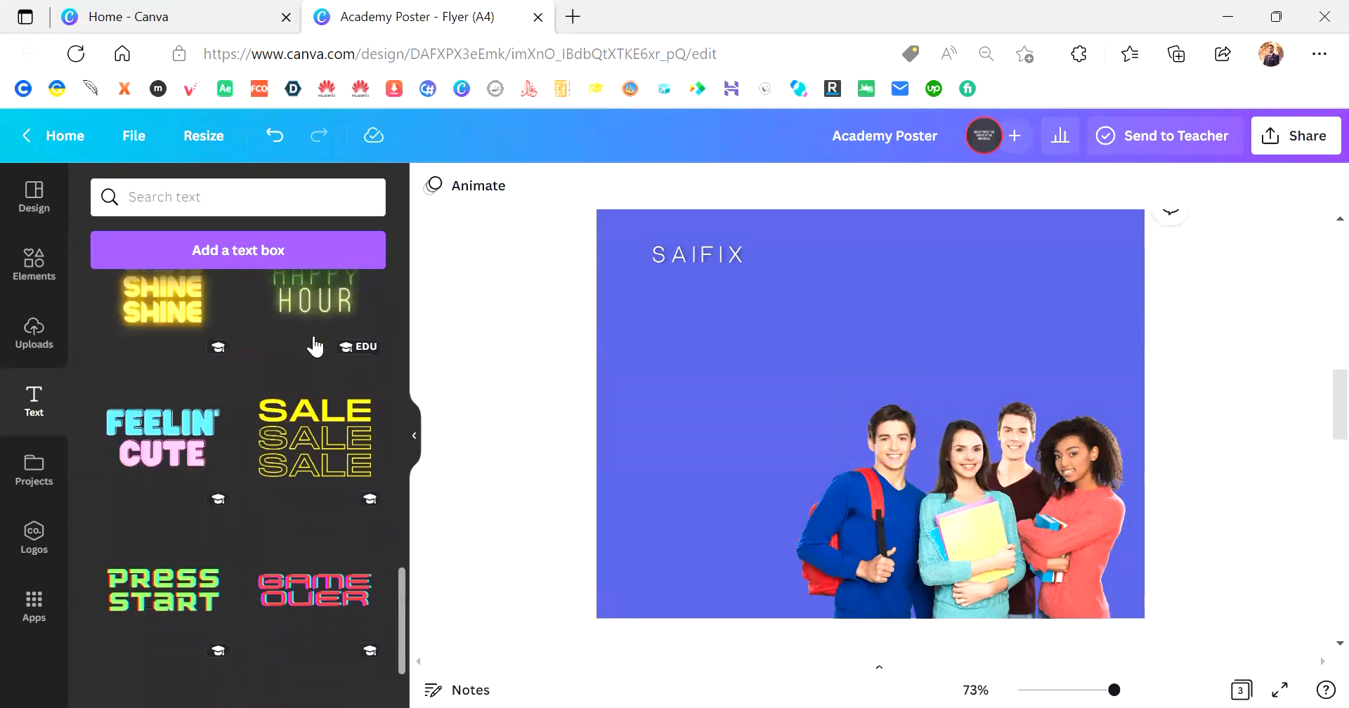
pyautogui.scroll(-6, 316, 347)
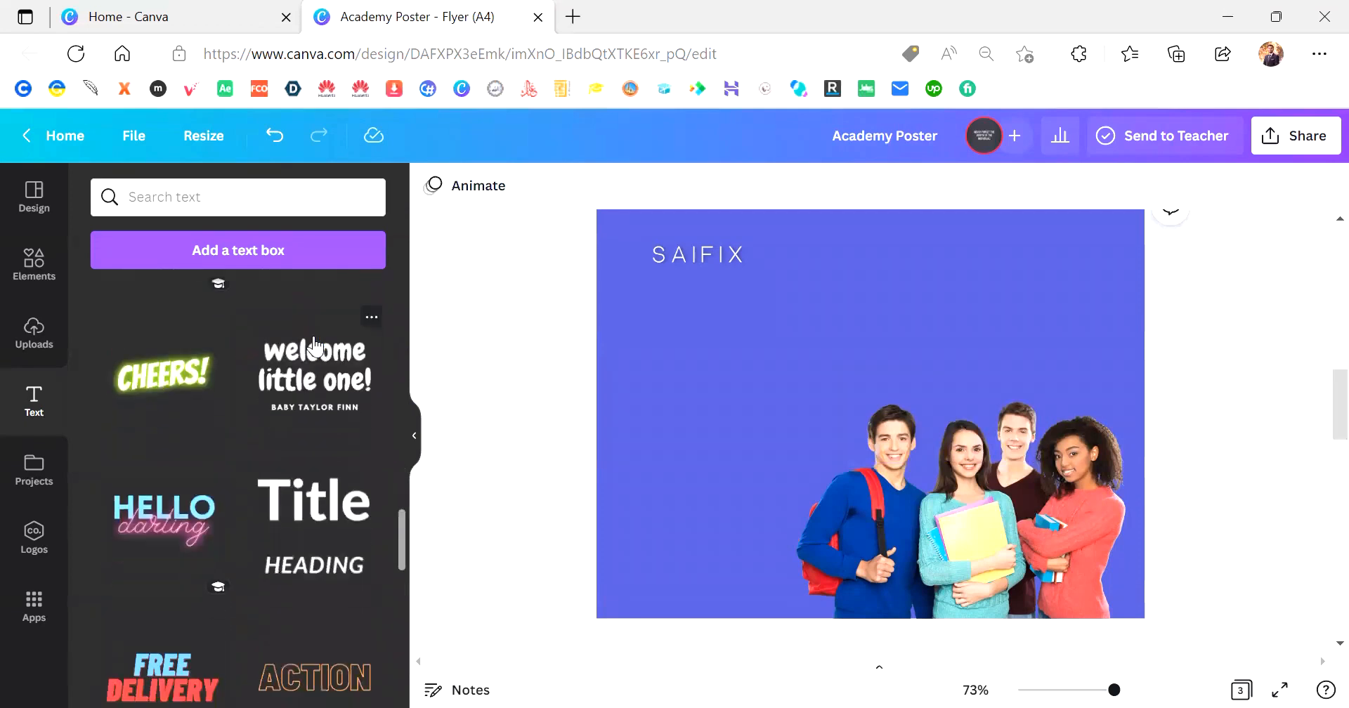
pyautogui.scroll(-8, 315, 347)
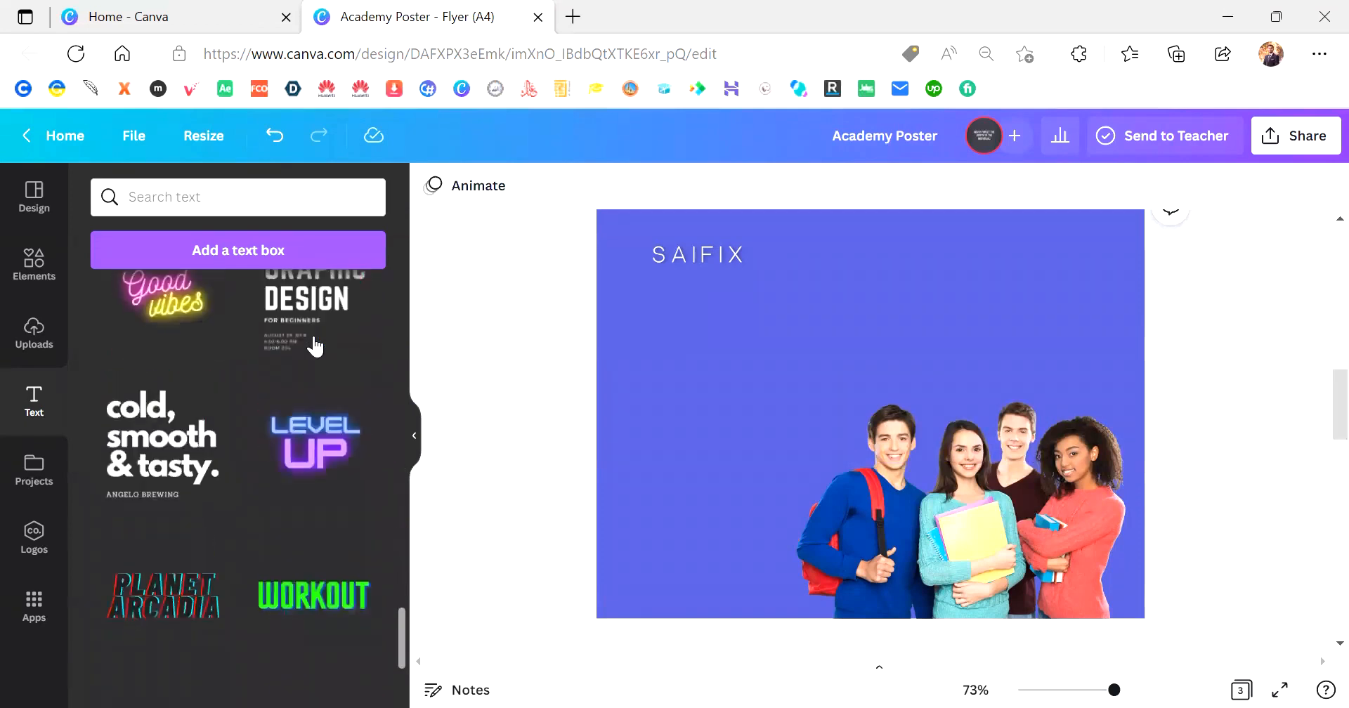
pyautogui.scroll(-2, 316, 347)
pyautogui.scroll(18, 315, 347)
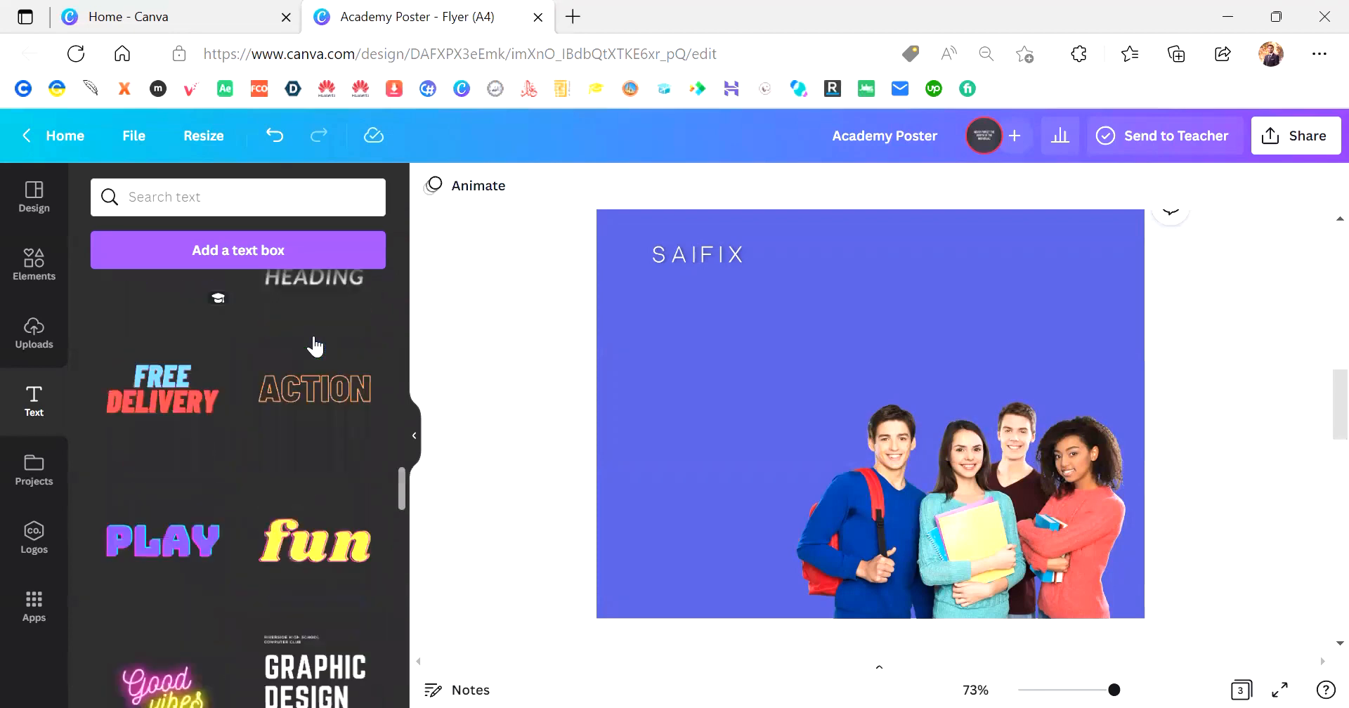
pyautogui.scroll(3, 316, 347)
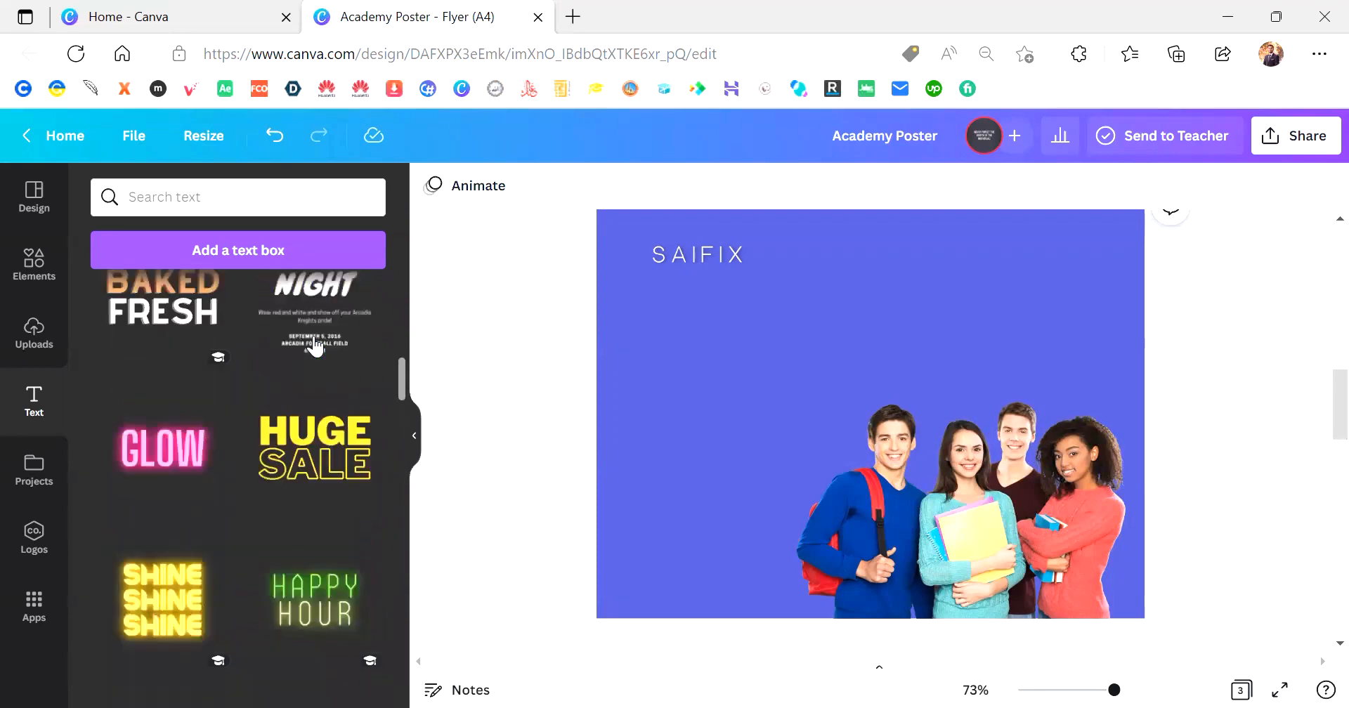
# Add the Happy Hour font combination to page 2, placed below the SAIFIX text and scaled down to font size 72.5
pyautogui.scroll(-1, 316, 347)
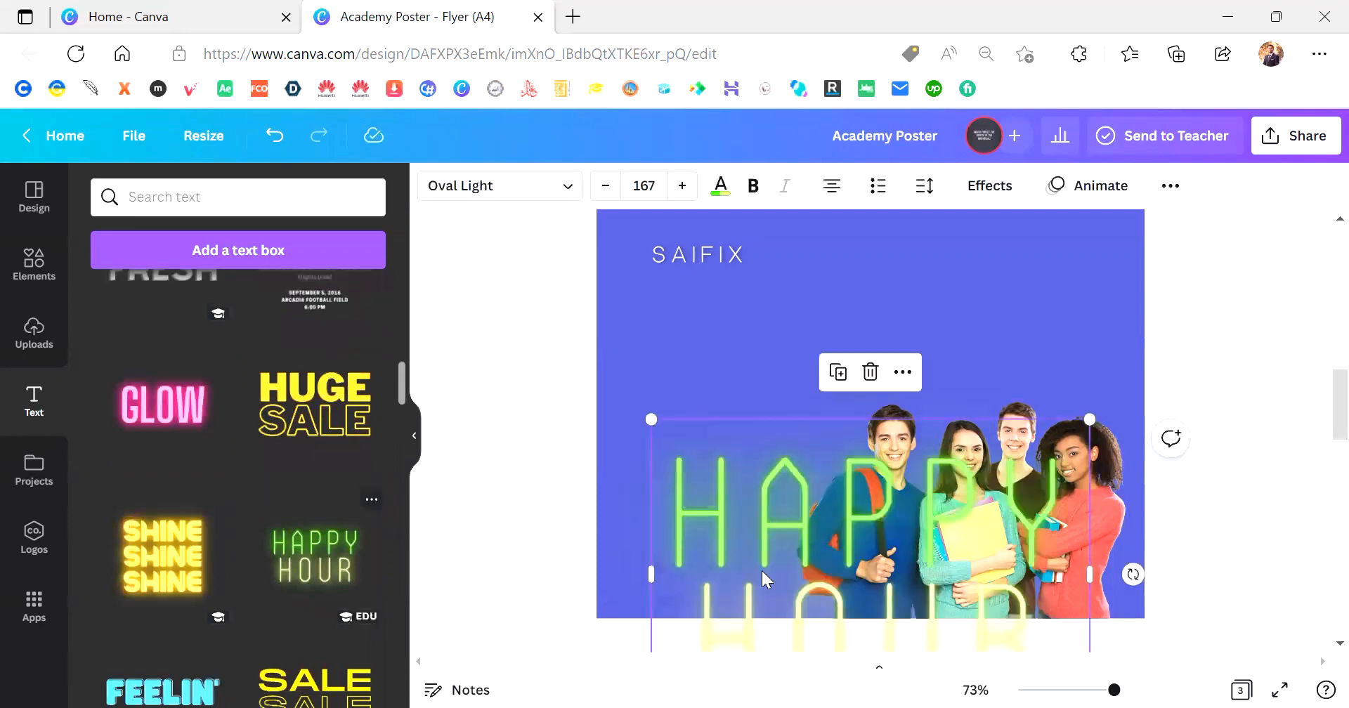
pyautogui.moveTo(787, 537); pyautogui.dragTo(789, 407)
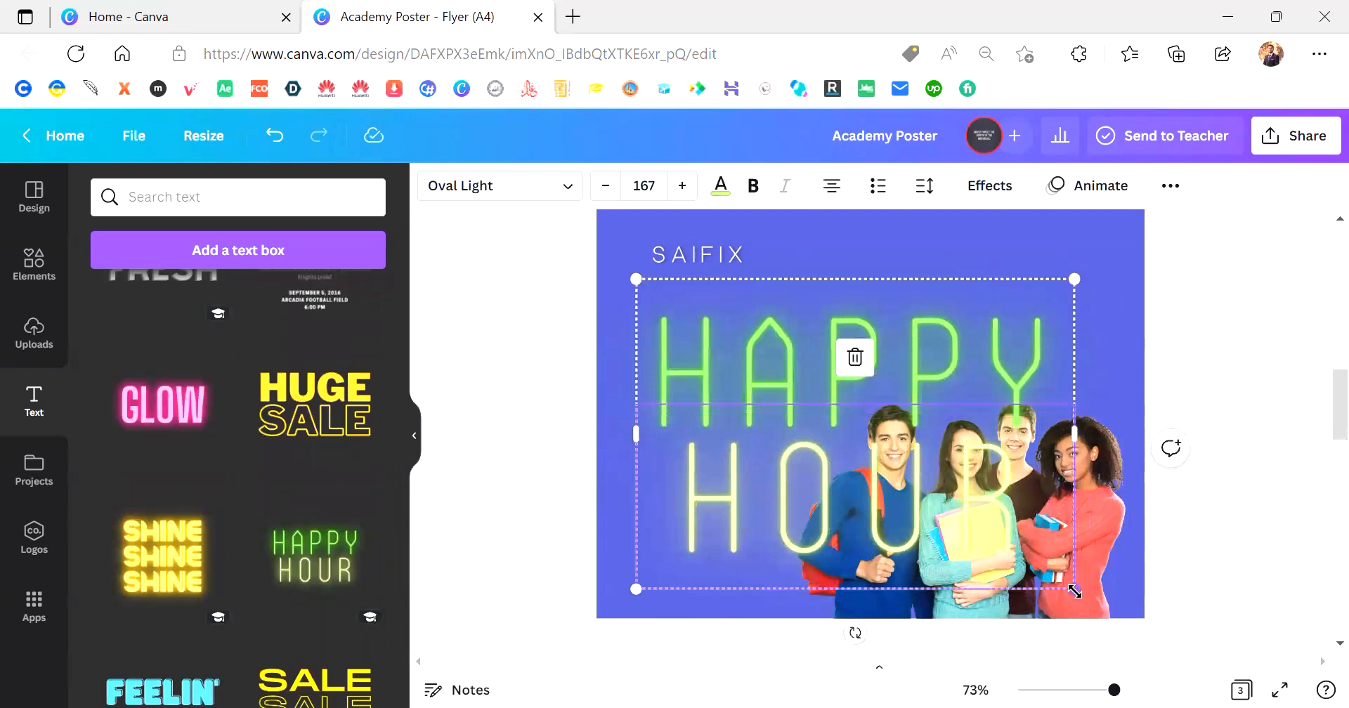
pyautogui.moveTo(1075, 590); pyautogui.dragTo(815, 429)
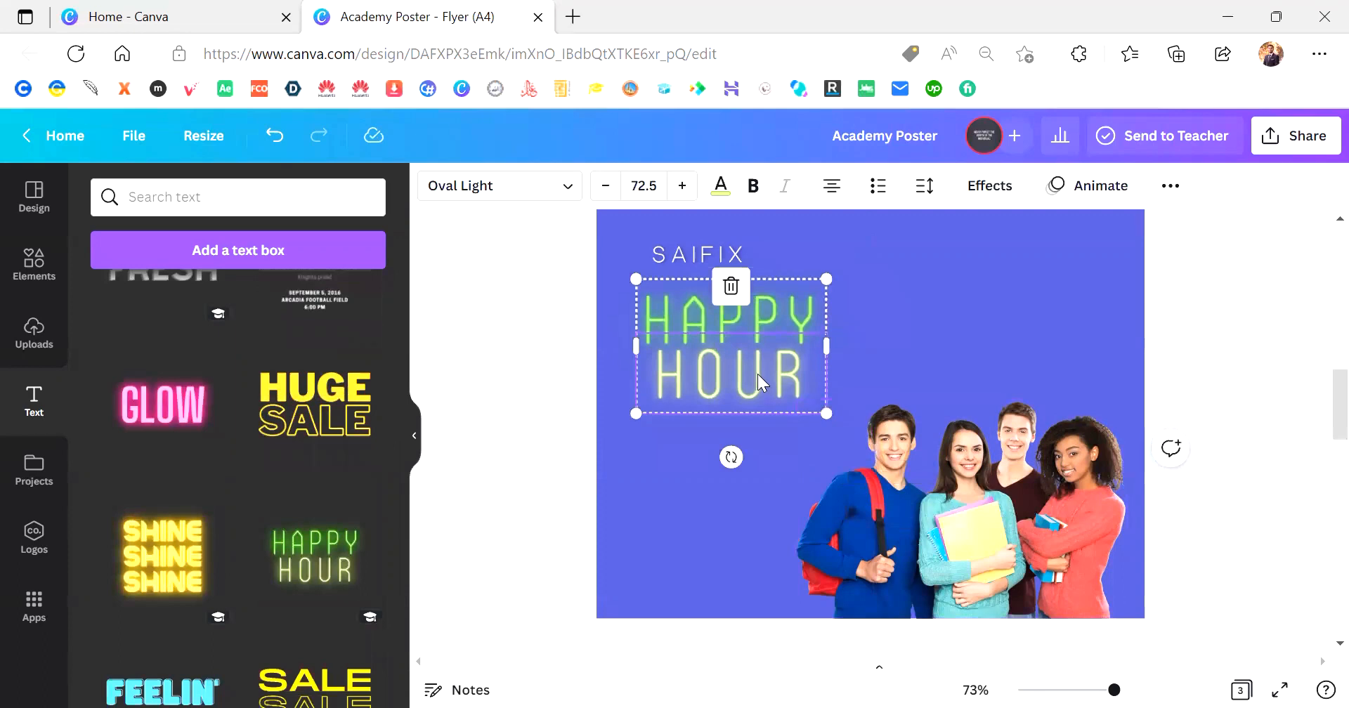
# Move the HAPPY HOUR text to the right of SAIFIX, above the students' heads on page 2
pyautogui.moveTo(759, 385); pyautogui.dragTo(948, 339)
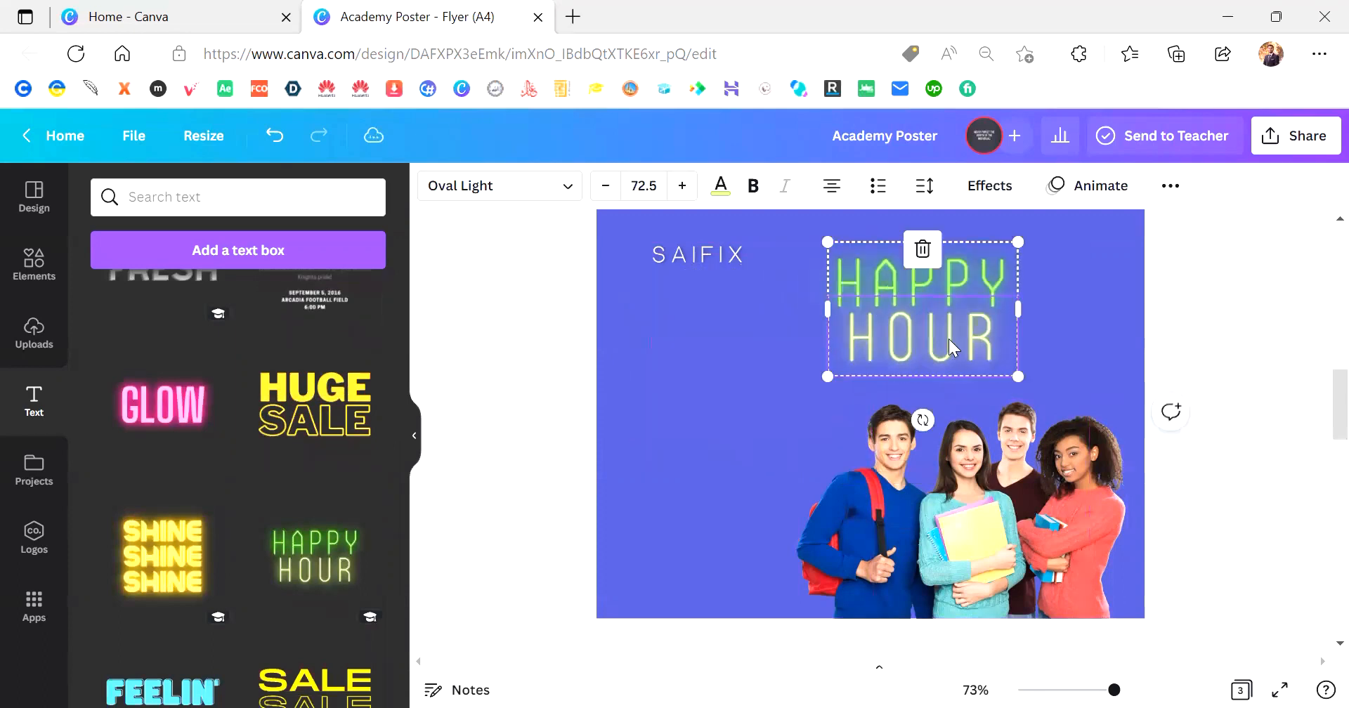
pyautogui.click(1220, 395)
pyautogui.scroll(3, 991, 344)
pyautogui.moveTo(991, 345); pyautogui.dragTo(918, 363)
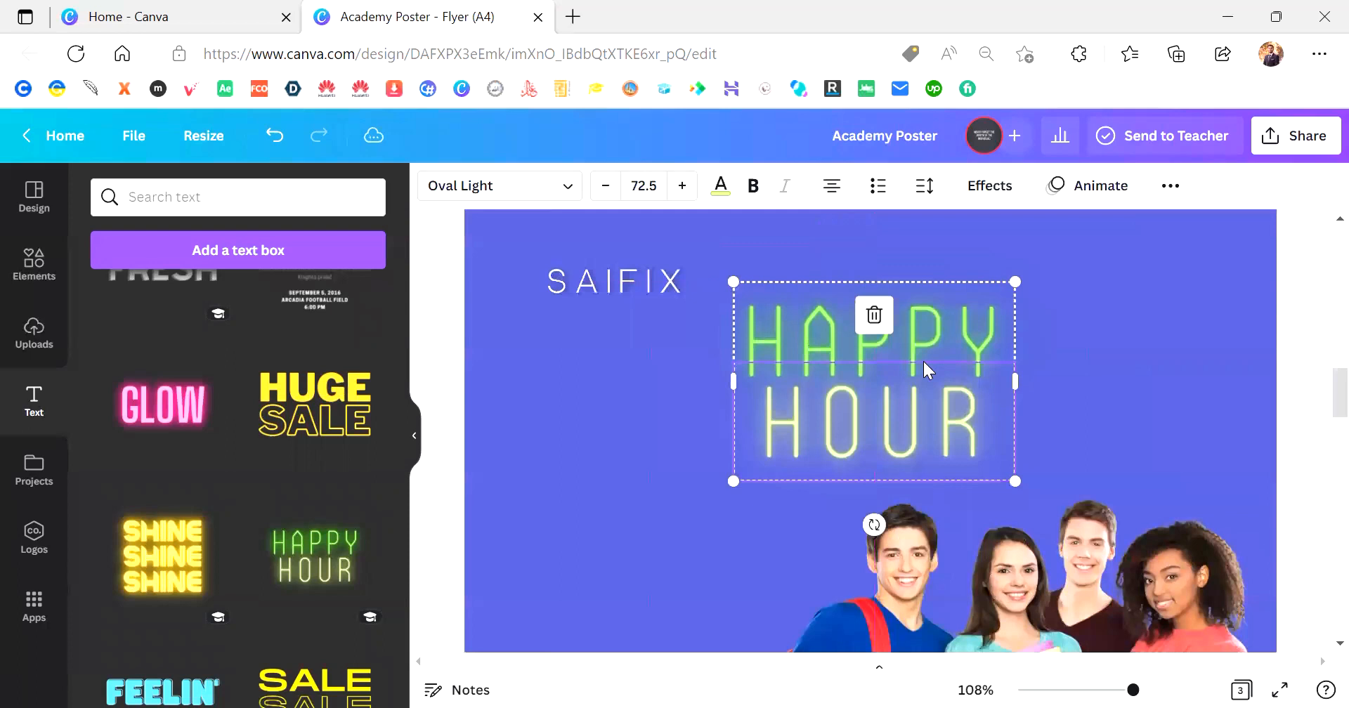
pyautogui.click(1174, 368)
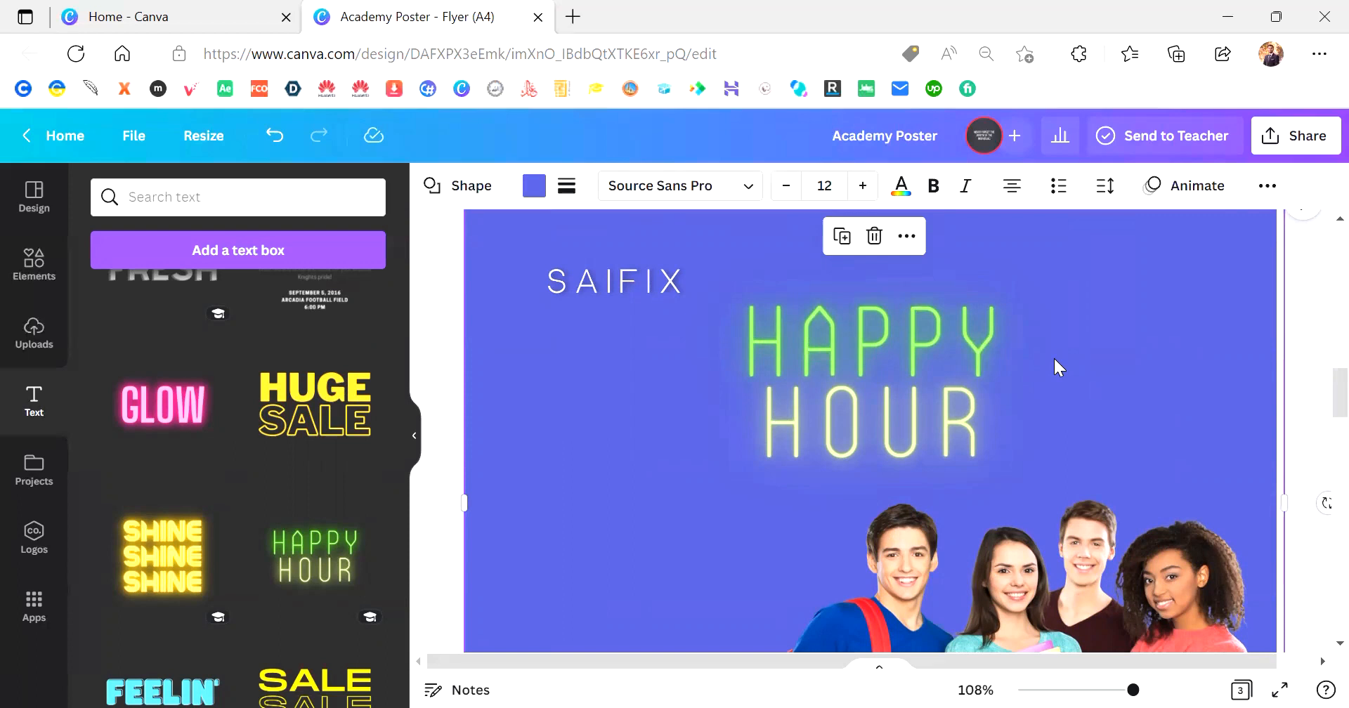
# Try grouping the HAPPY HOUR text with the SAIFIX text
pyautogui.click(926, 373)
pyautogui.click(1085, 332)
pyautogui.scroll(-1, 1085, 332)
pyautogui.scroll(1, 1085, 332)
pyautogui.click(881, 317)
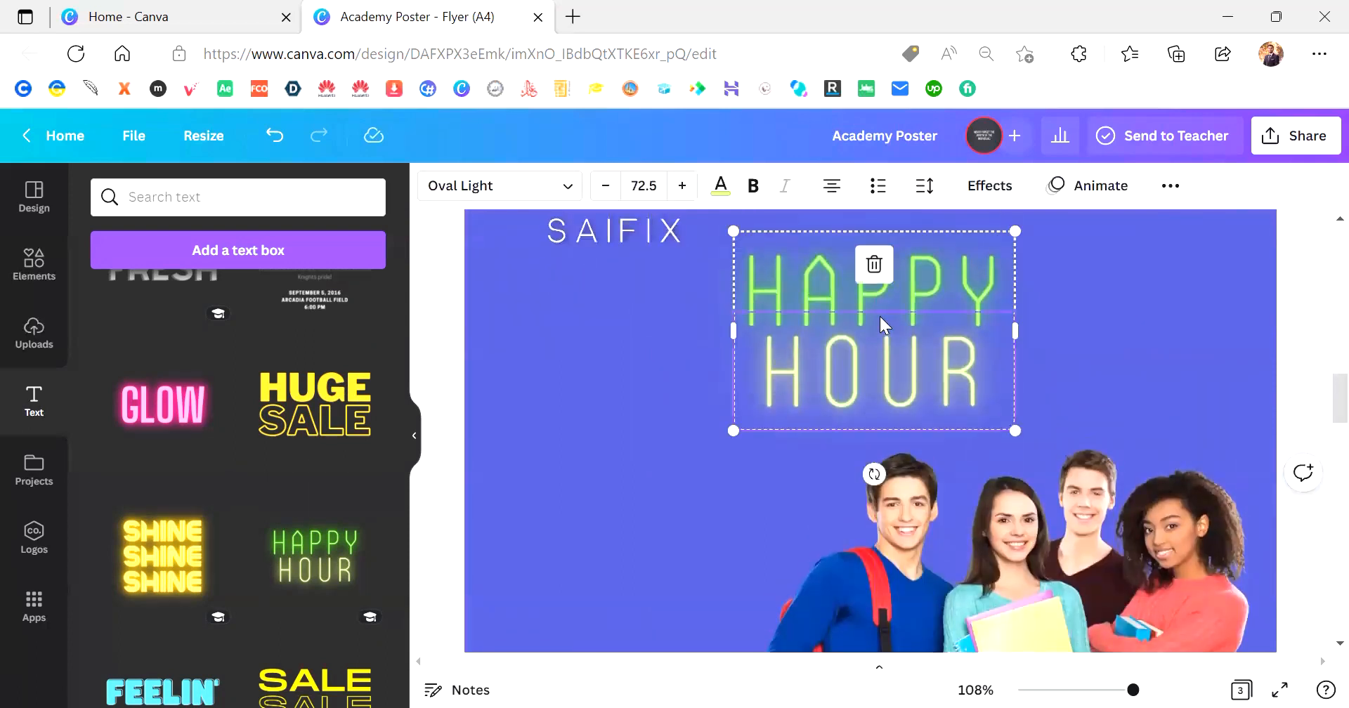
pyautogui.scroll(2, 880, 316)
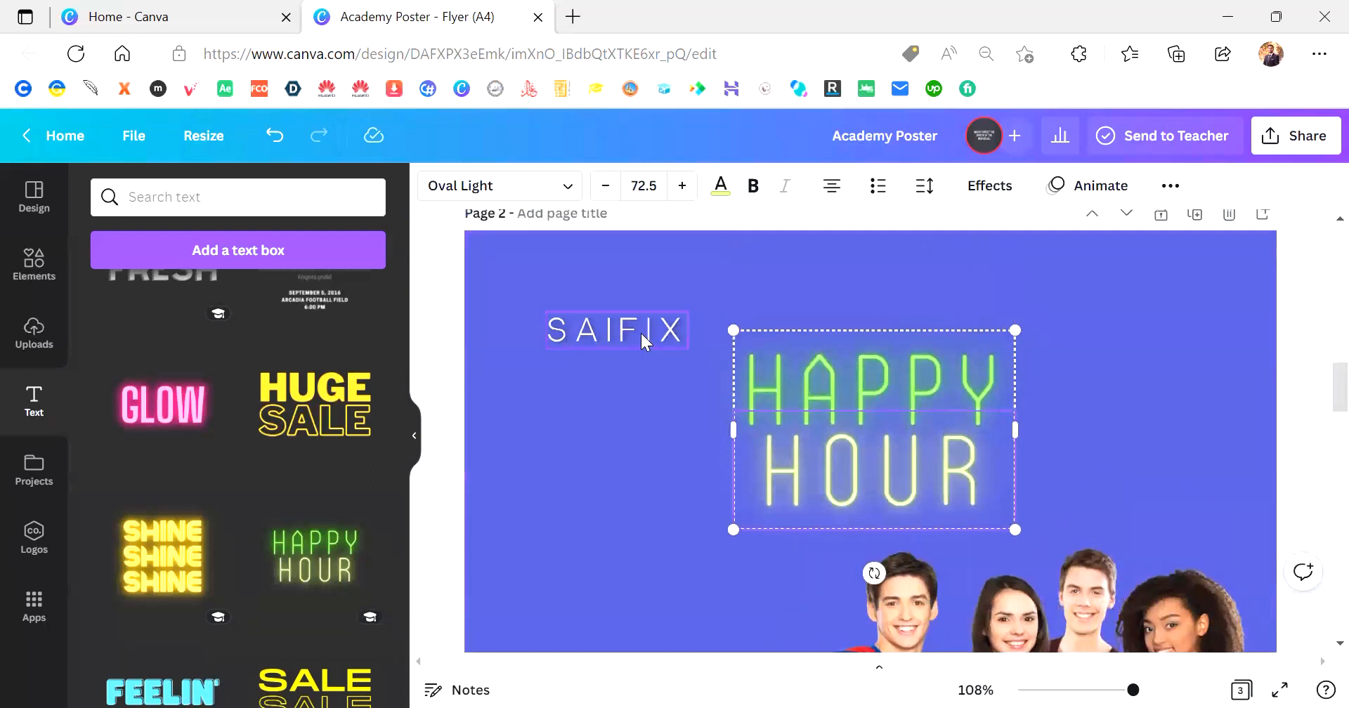
pyautogui.keyDown('shift'); pyautogui.click(639, 331); pyautogui.keyUp('shift')
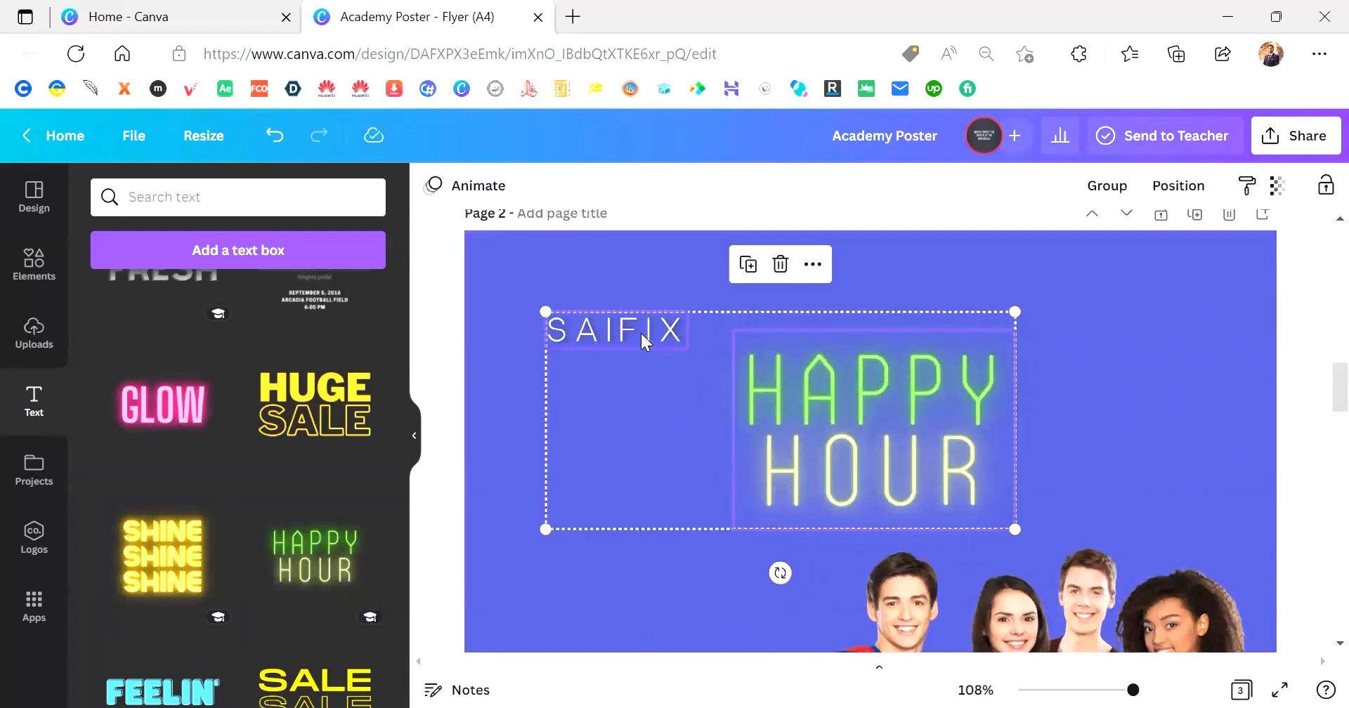
pyautogui.hotkey('ctrl', 'g')
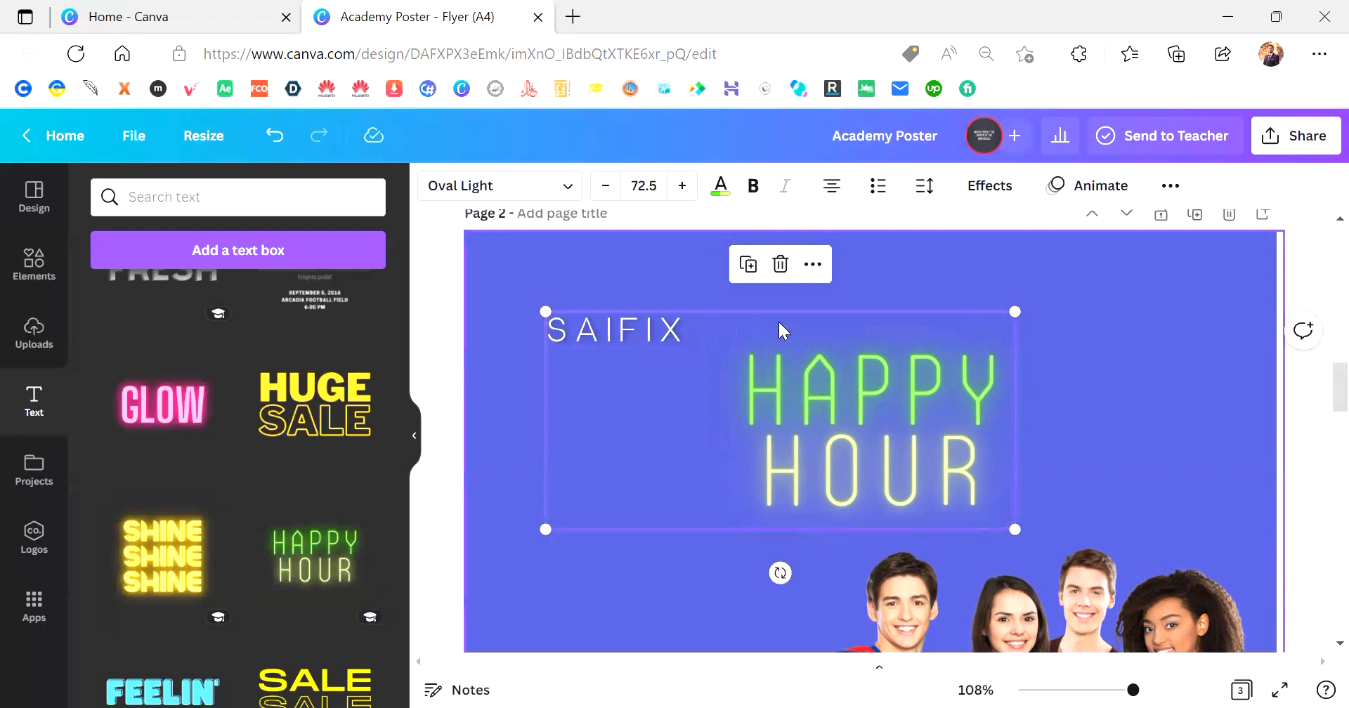
# Try moving the combined SAIFIX and HAPPY HOUR group, and undo the moves and the grouping
pyautogui.moveTo(798, 321); pyautogui.dragTo(860, 348)
pyautogui.hotkey('ctrl', 'z')
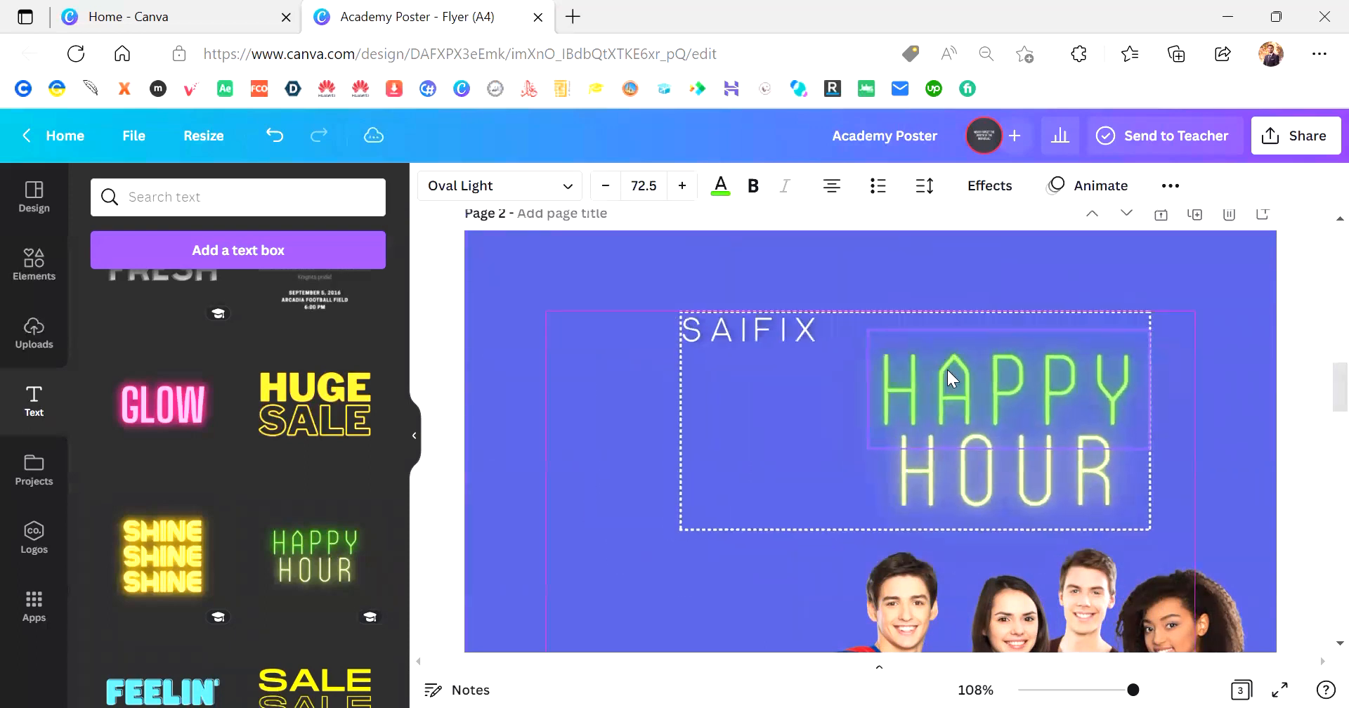
pyautogui.moveTo(678, 311); pyautogui.dragTo(767, 350)
pyautogui.hotkey('ctrl', 'z')
pyautogui.hotkey('ctrl', 'z')
pyautogui.hotkey('ctrl', 'z')
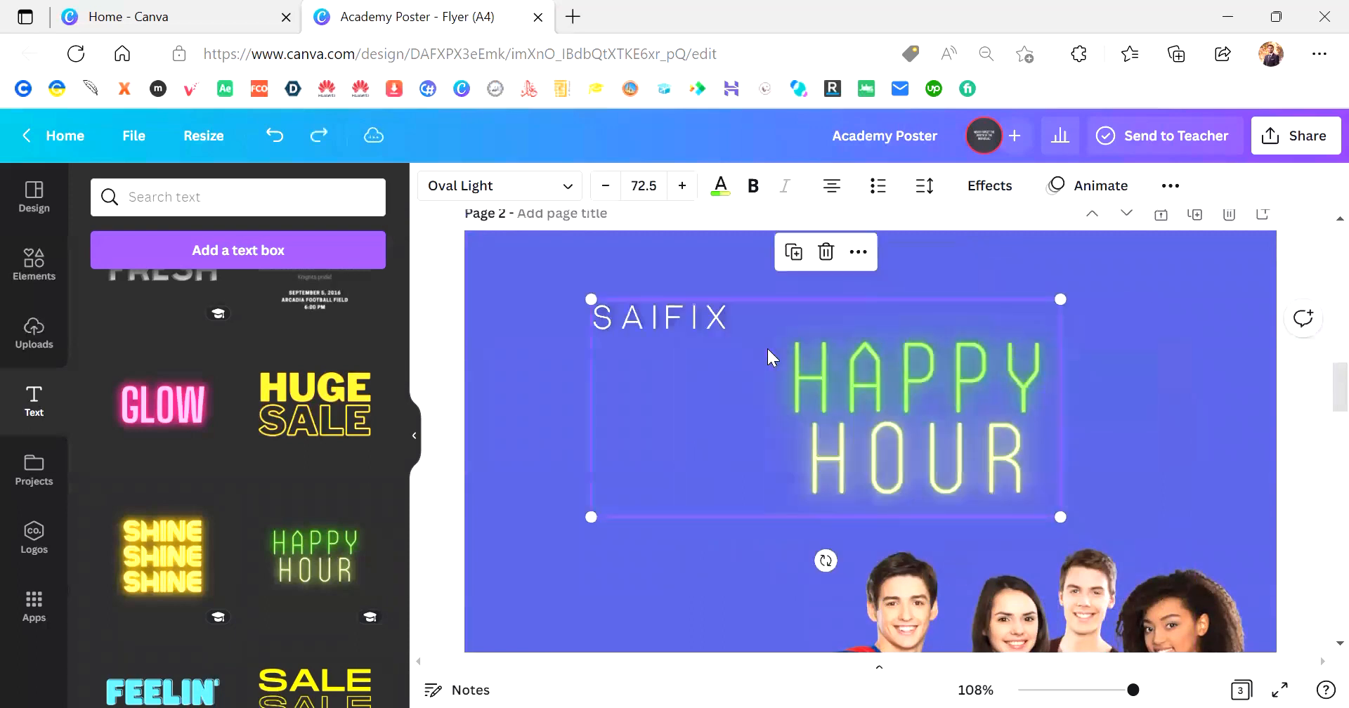
pyautogui.click(677, 382)
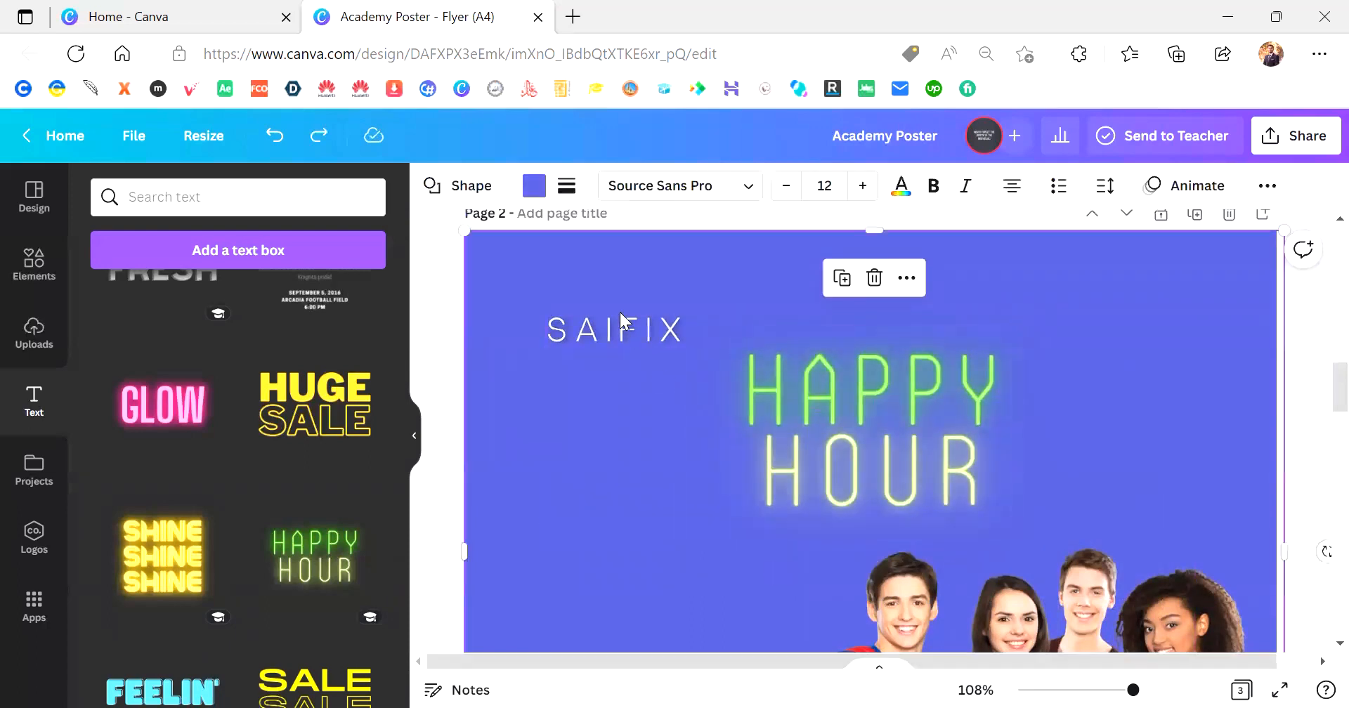
pyautogui.click(620, 319)
pyautogui.click(850, 411)
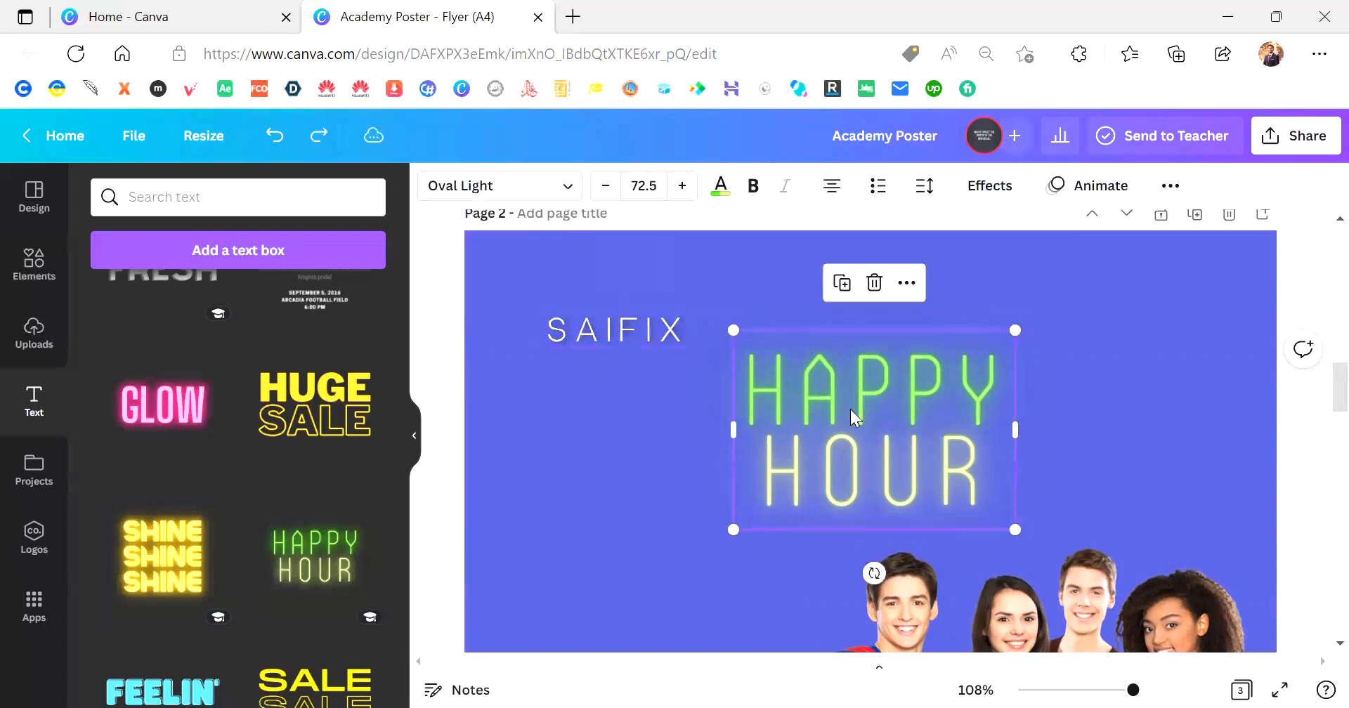
pyautogui.keyDown('shift'); pyautogui.click(631, 339); pyautogui.keyUp('shift')
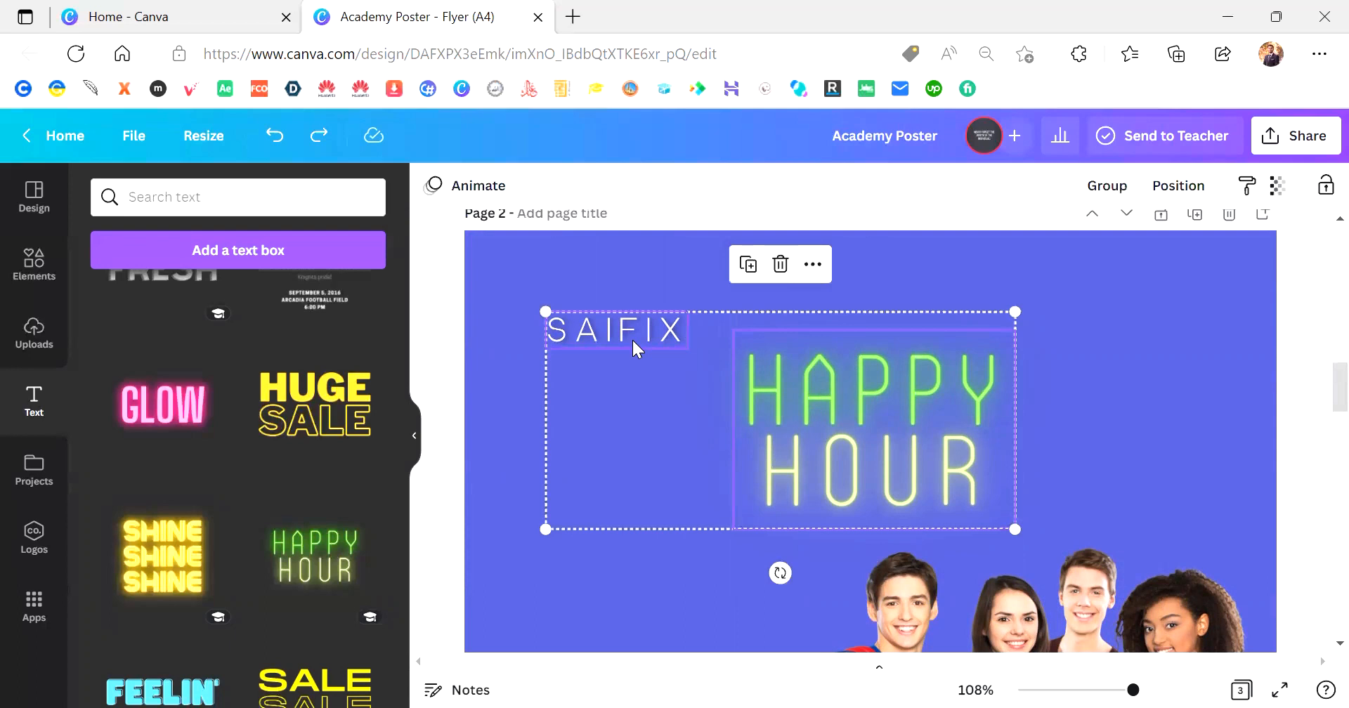
pyautogui.click(1087, 397)
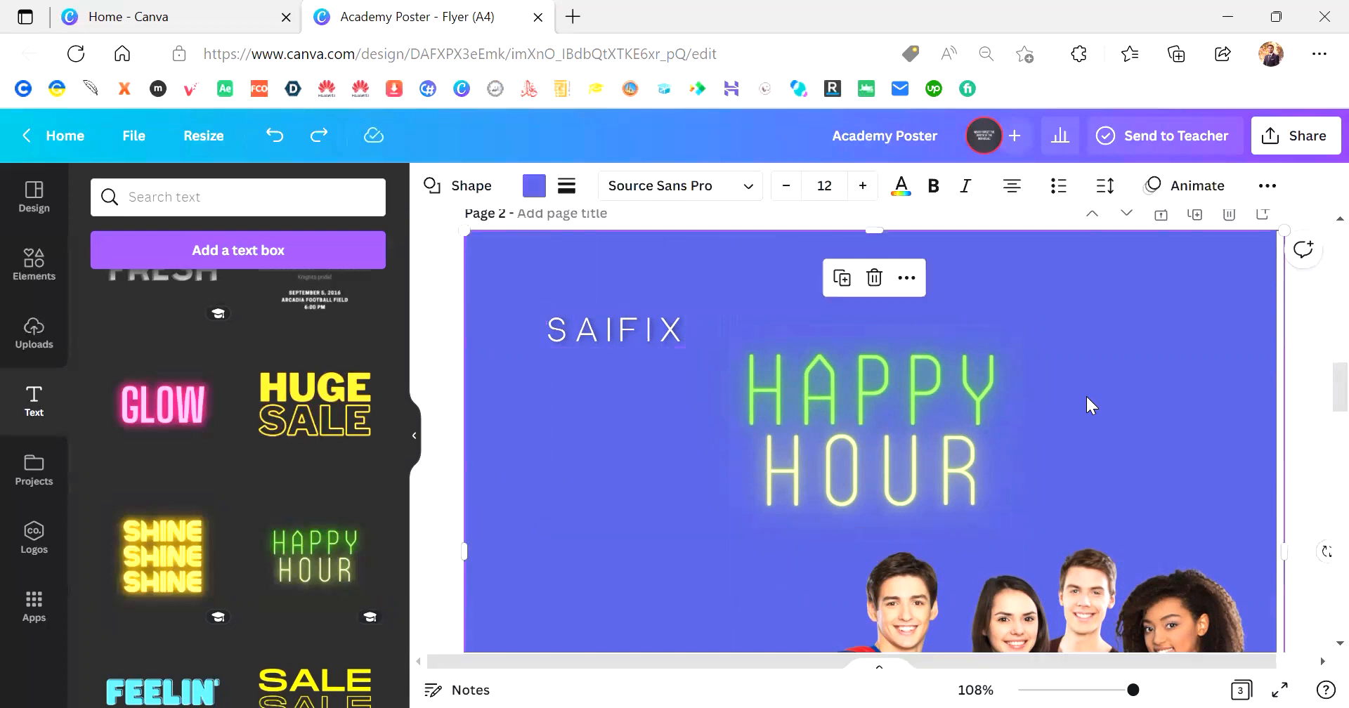
pyautogui.scroll(-3, 1088, 397)
pyautogui.scroll(2, 1087, 397)
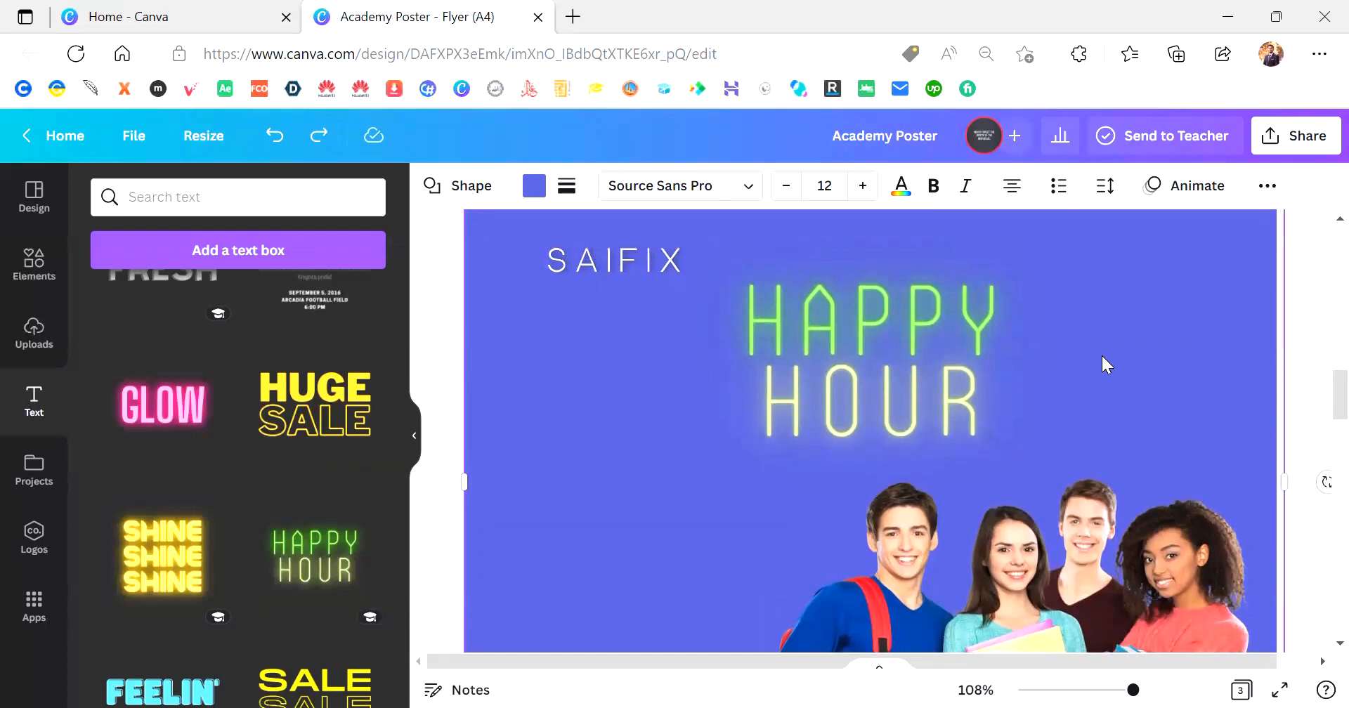
# Ungroup the HAPPY HOUR font combination into separate HAPPY and HOUR texts
pyautogui.click(953, 357)
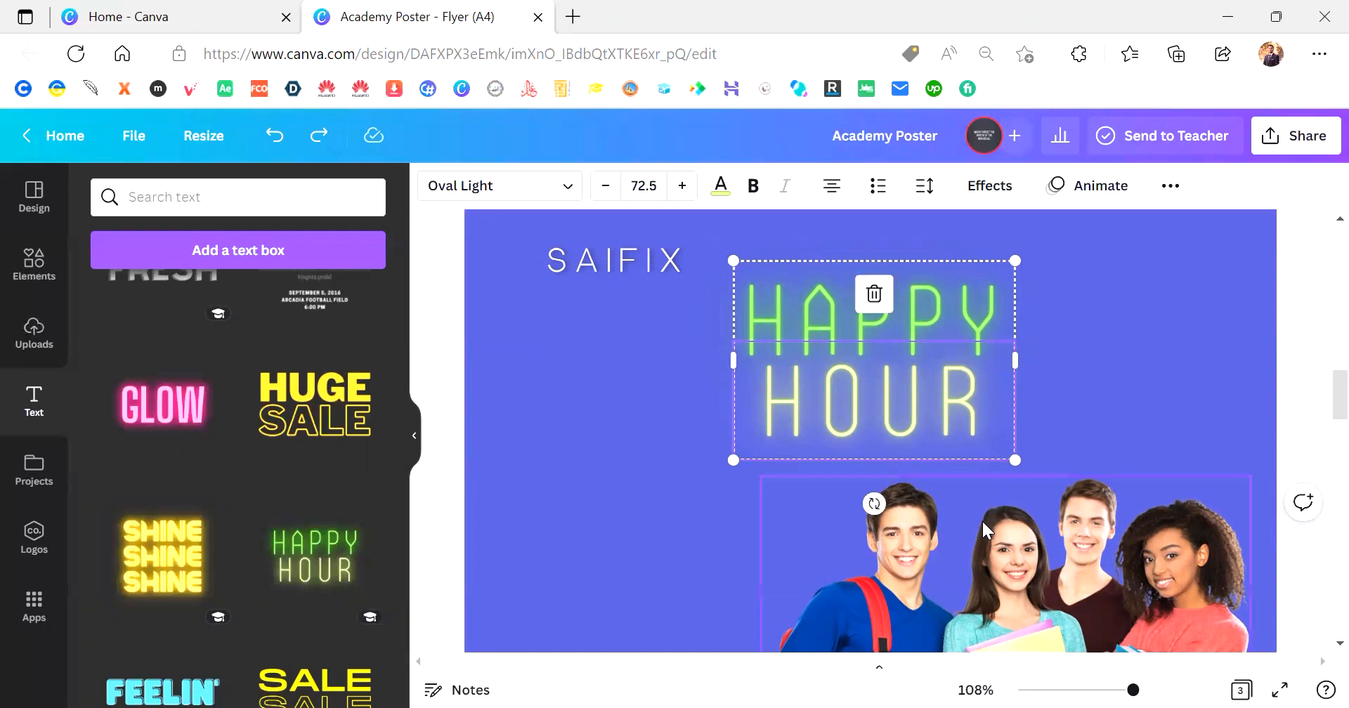
pyautogui.scroll(5, 829, 371)
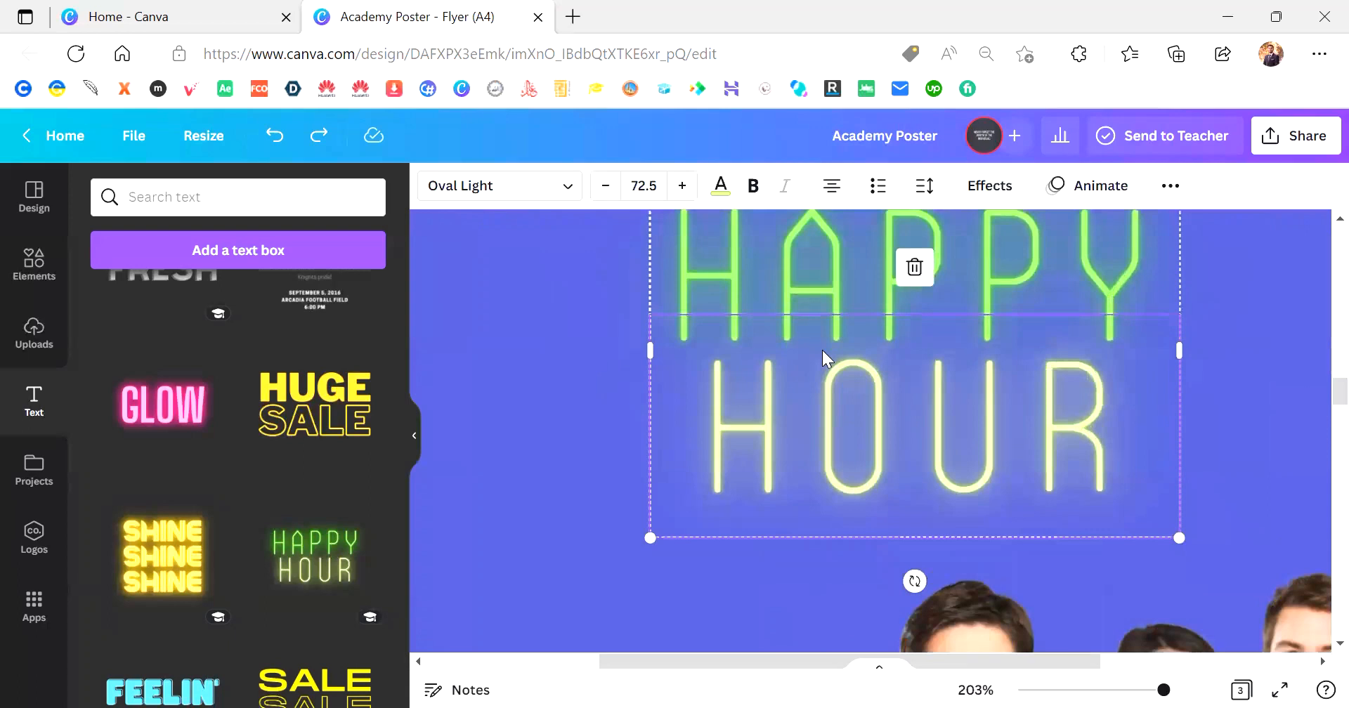
pyautogui.scroll(2, 823, 350)
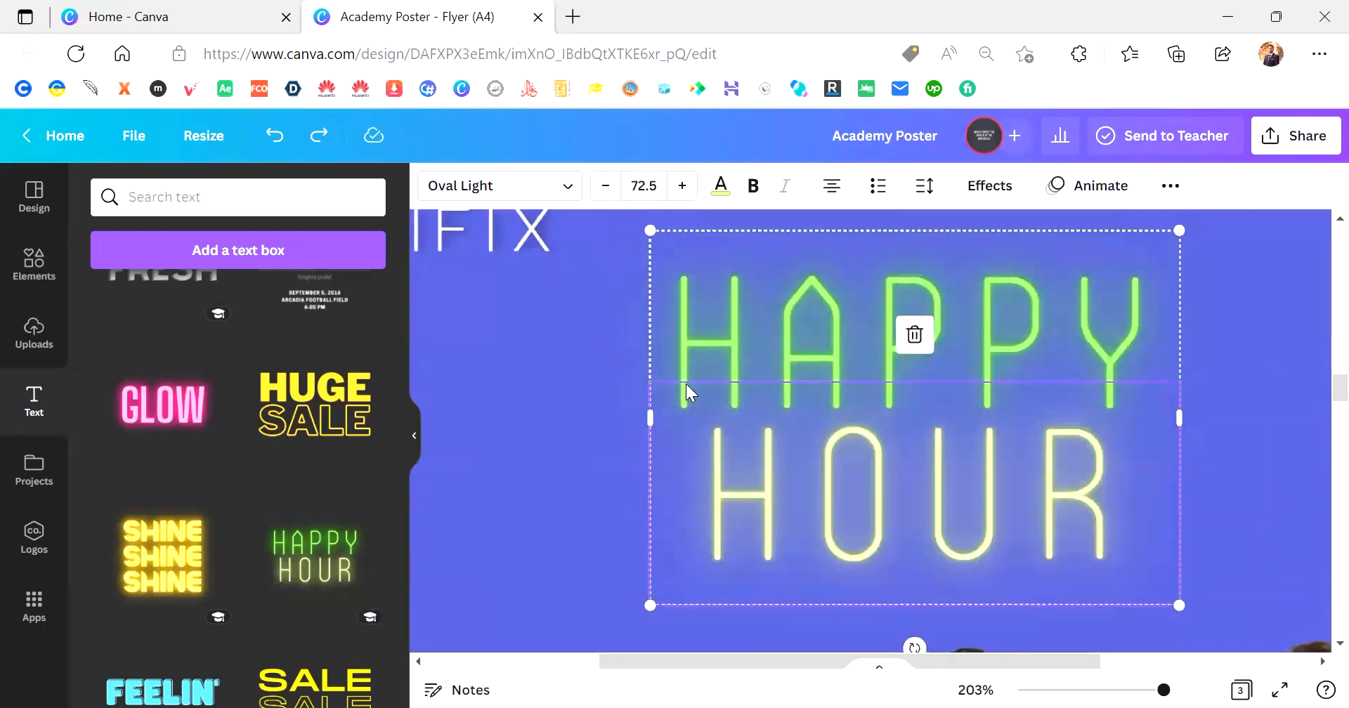
pyautogui.scroll(-5, 1146, 387)
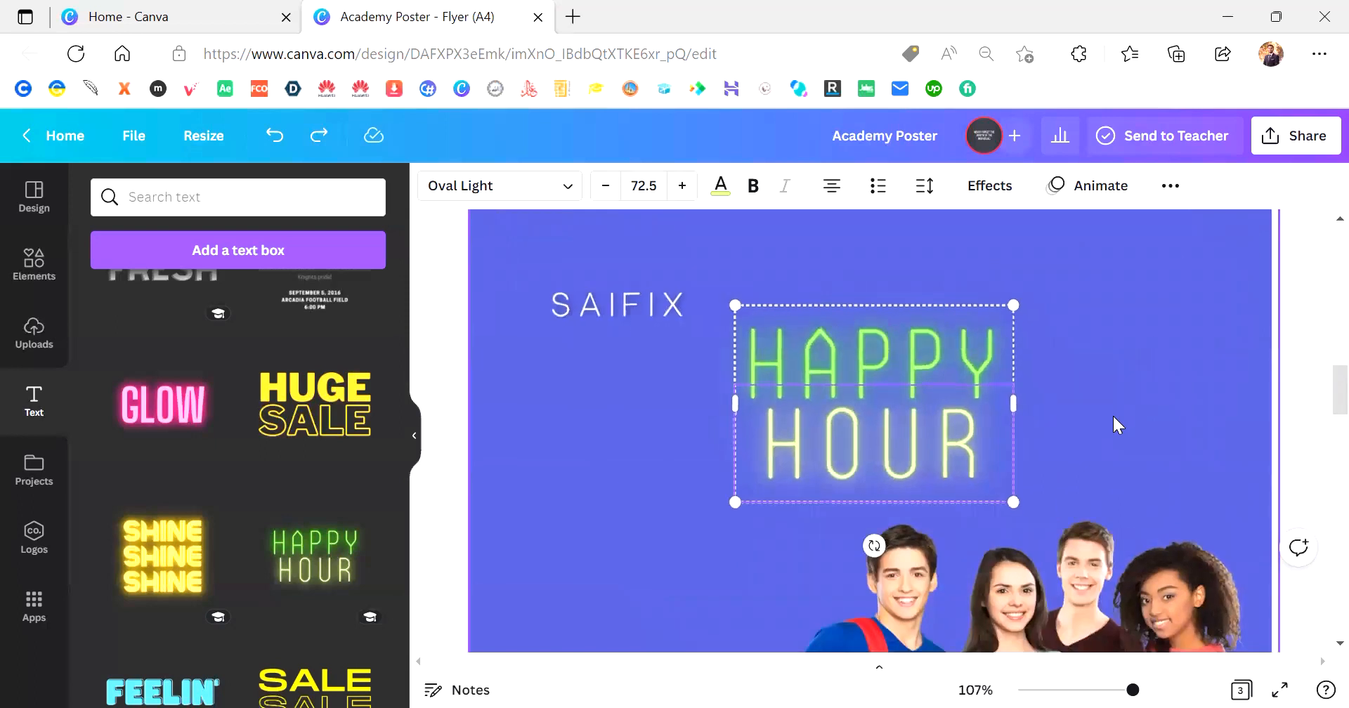
pyautogui.rightClick(861, 399)
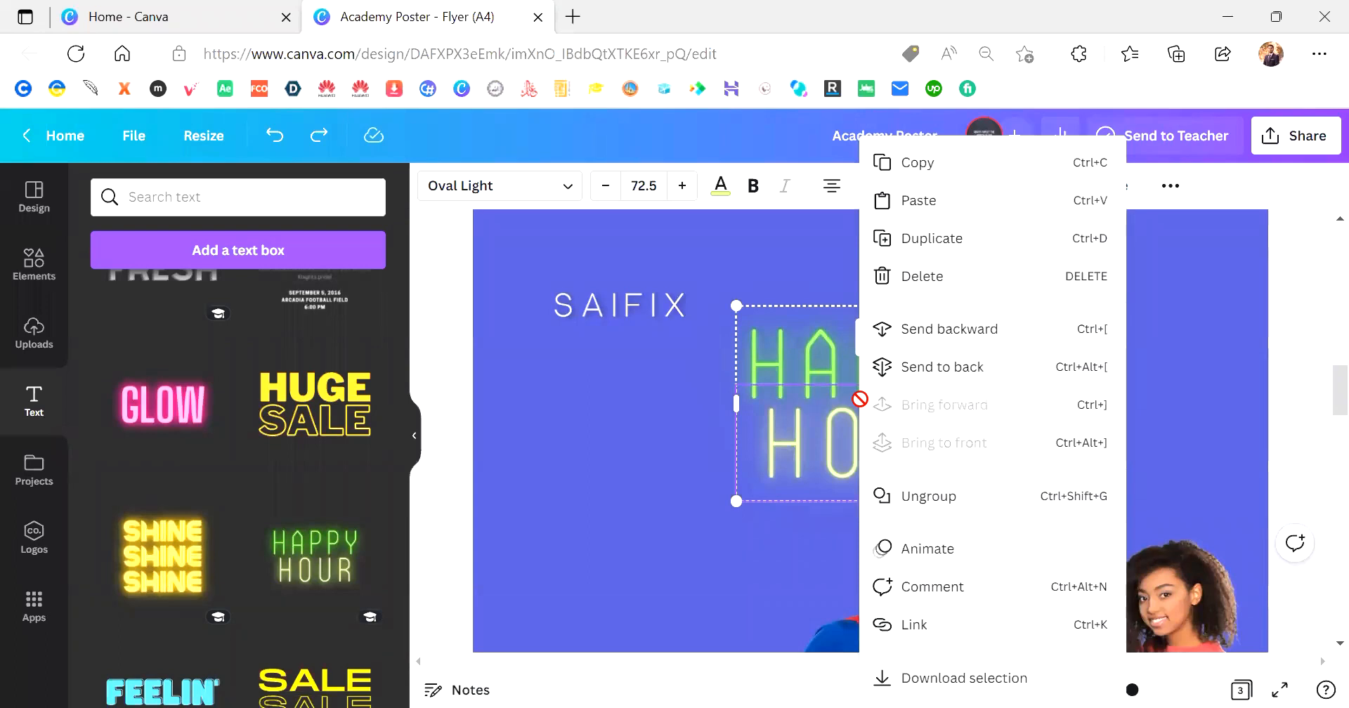
pyautogui.click(944, 498)
pyautogui.click(1068, 397)
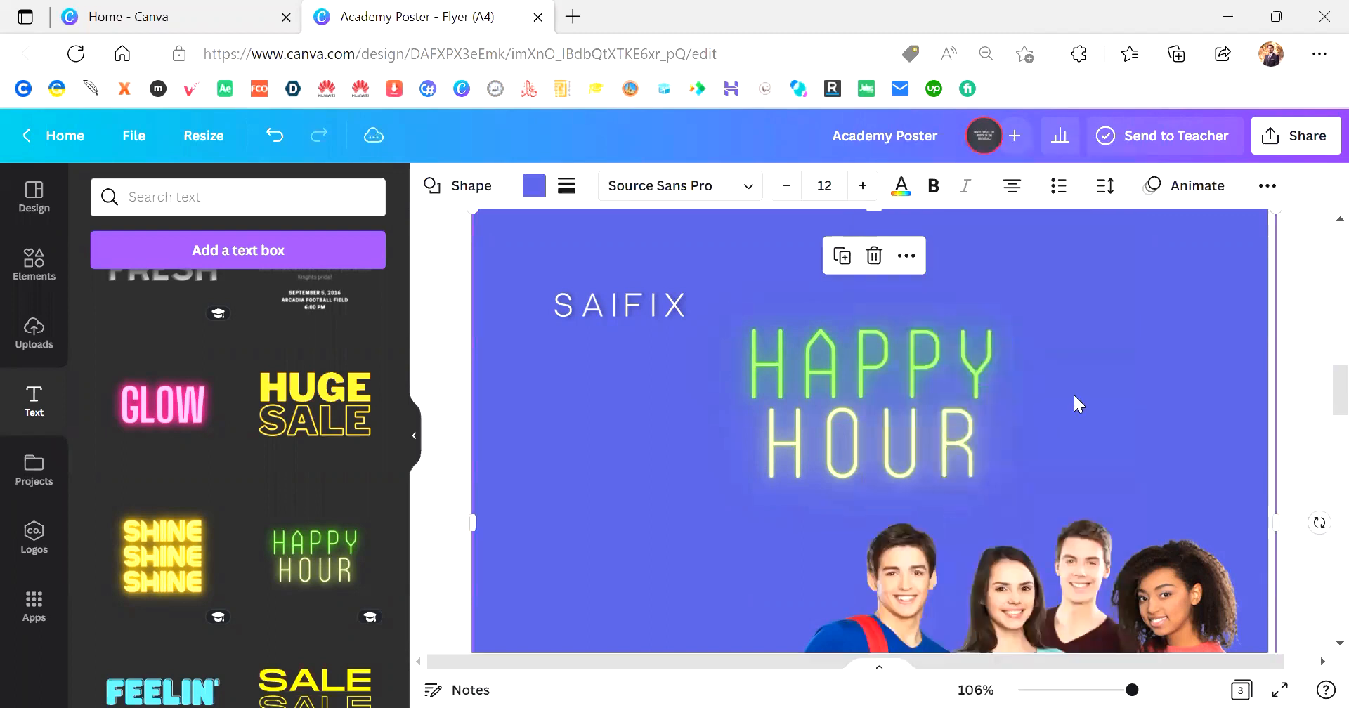
# Try moving the HOUR text independently of HAPPY, and undo the move
pyautogui.click(938, 430)
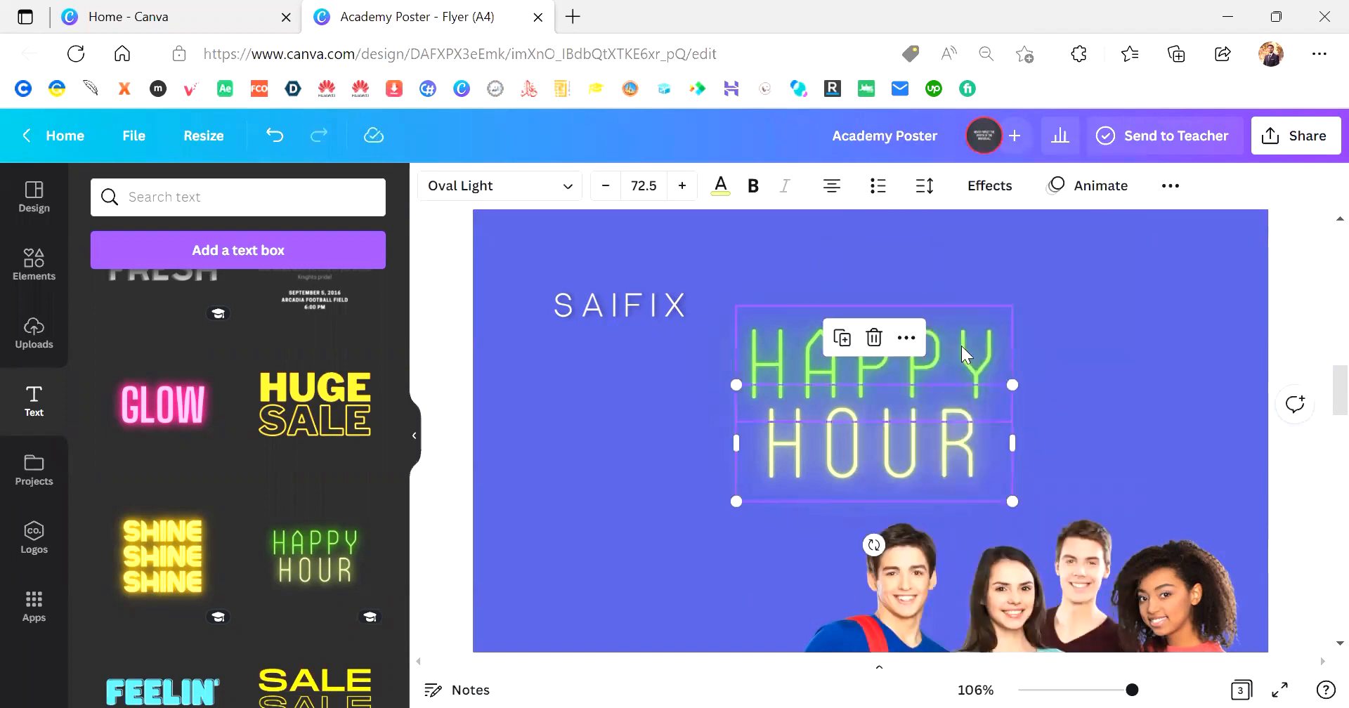
pyautogui.click(962, 346)
pyautogui.click(935, 461)
pyautogui.moveTo(935, 461); pyautogui.dragTo(801, 506)
pyautogui.hotkey('ctrl', 'z')
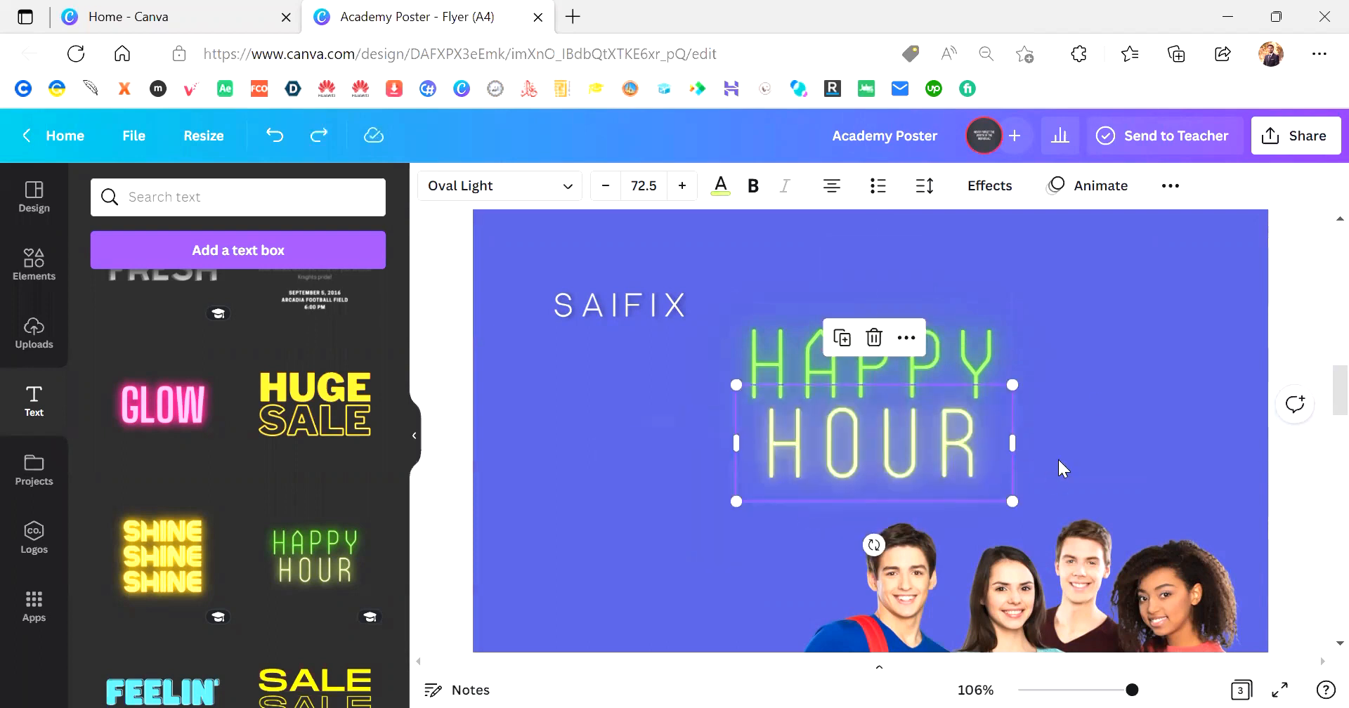
pyautogui.click(1099, 395)
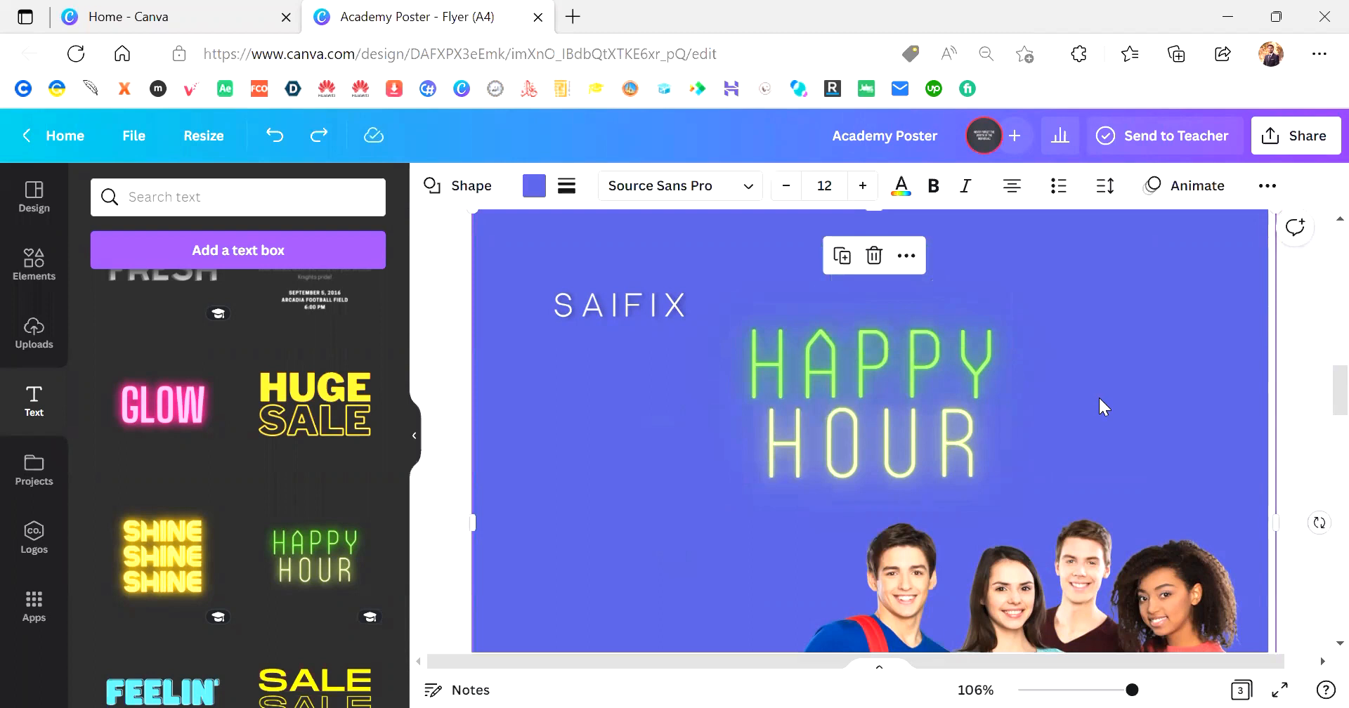
# Replace the word HAPPY with DESIGN and widen its text box so the word fits on one line
pyautogui.click(871, 369)
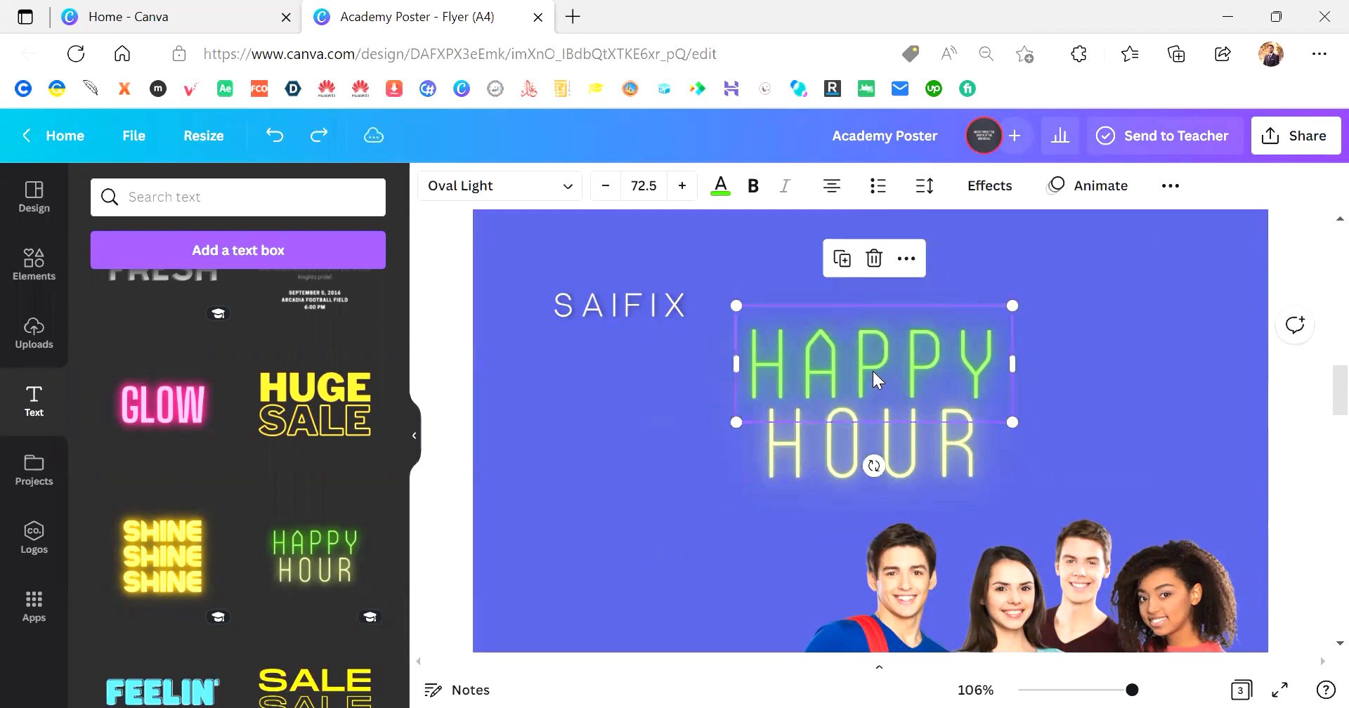
pyautogui.doubleClick(875, 372)
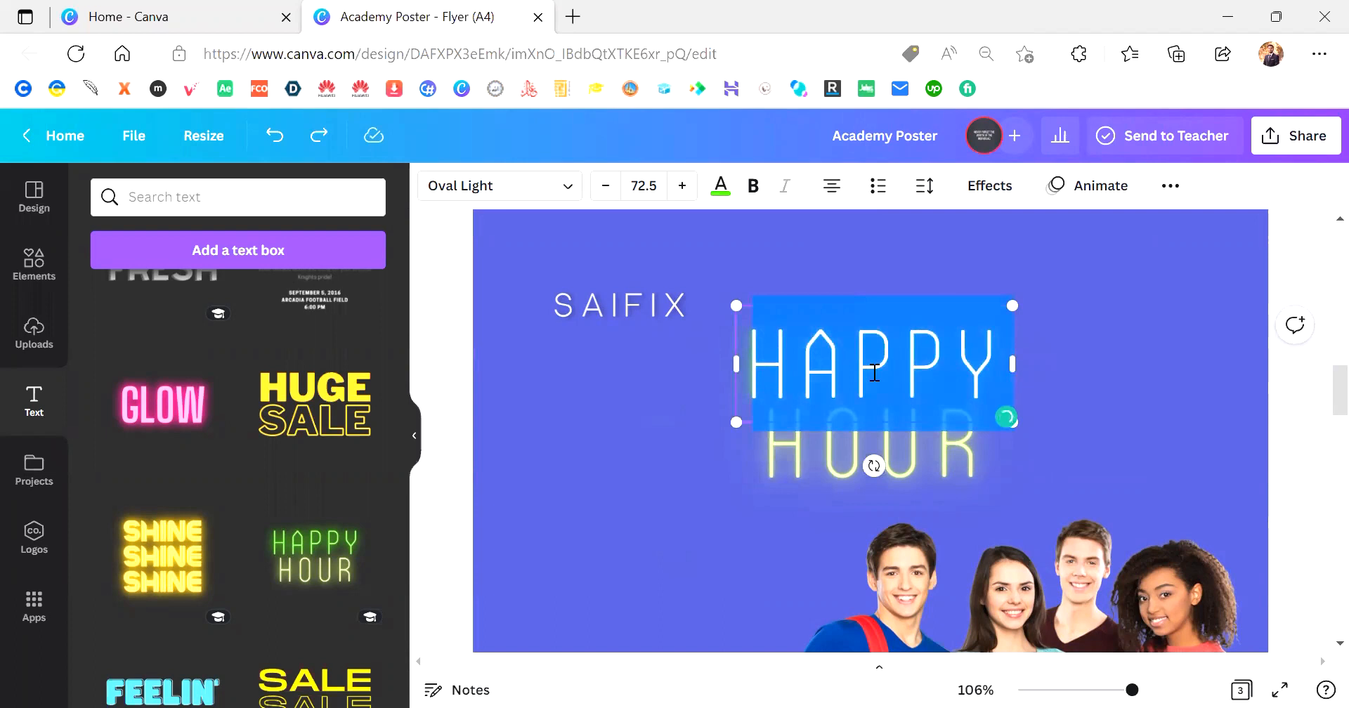
pyautogui.write('DESIGN')
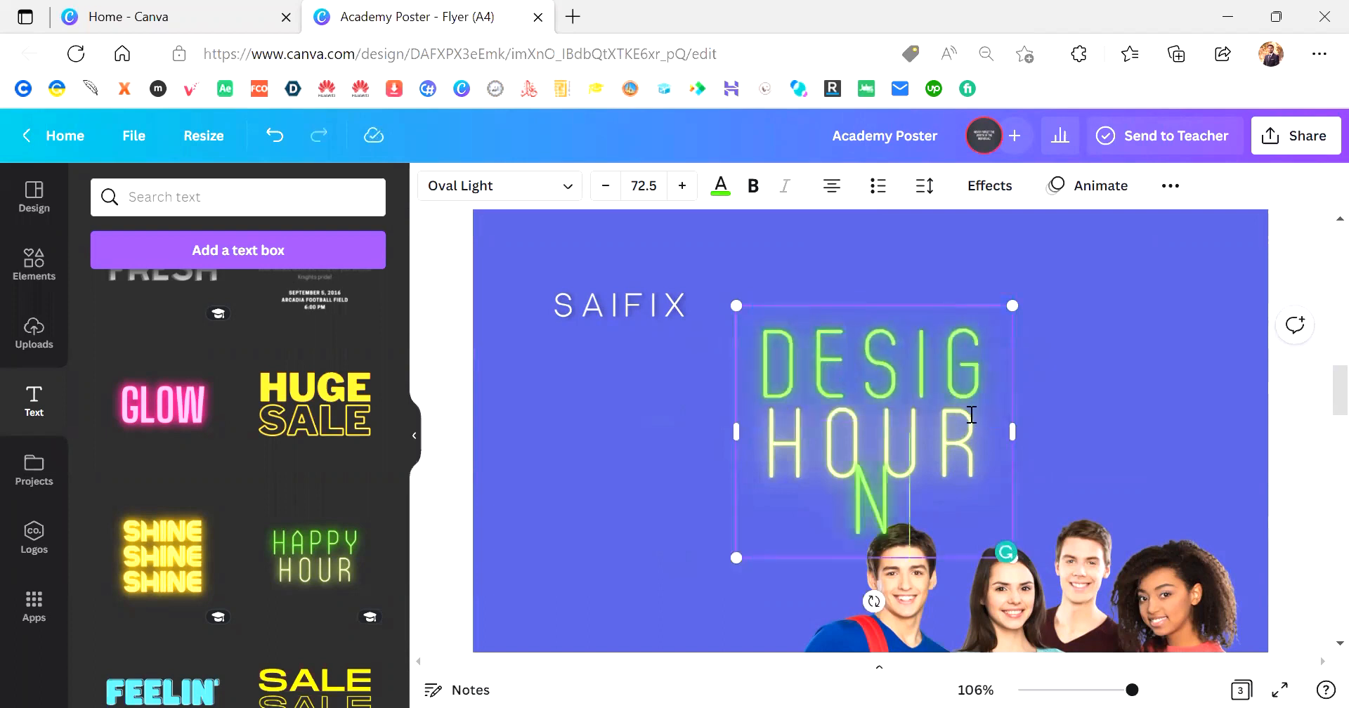
pyautogui.moveTo(1013, 430); pyautogui.dragTo(1038, 421)
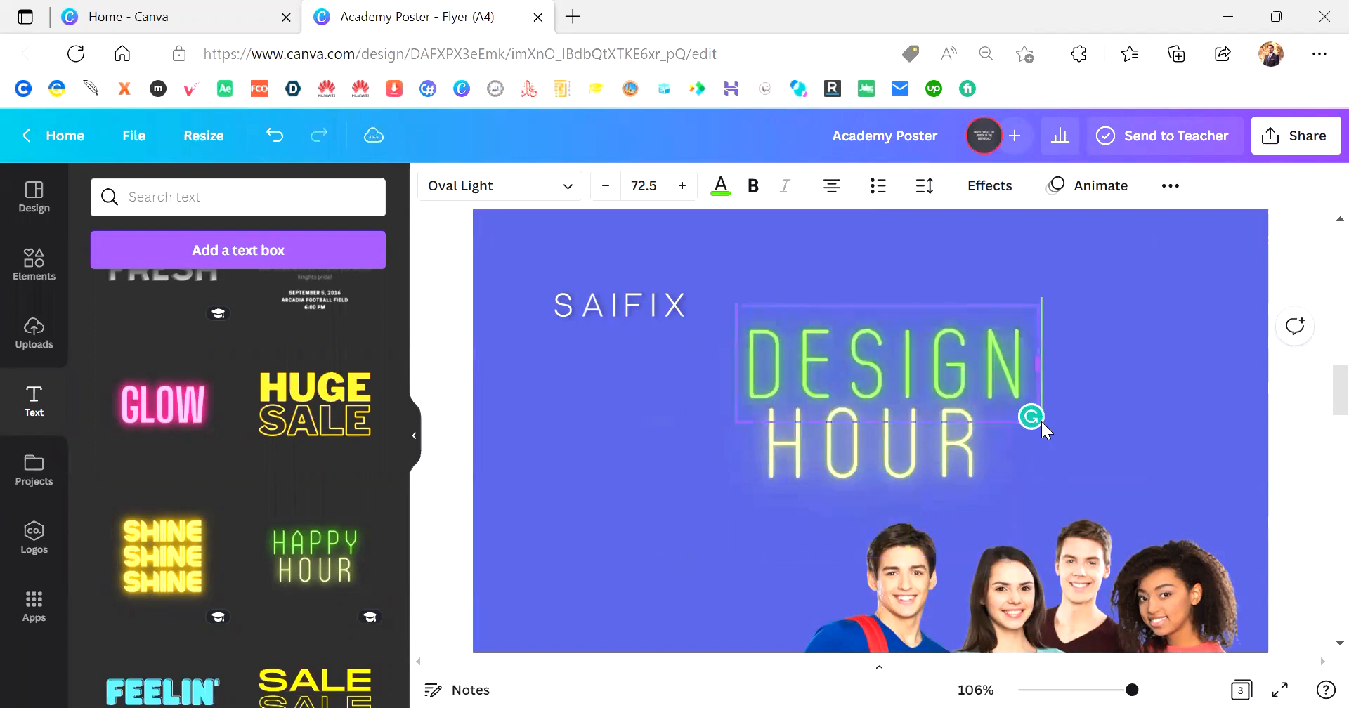
# Replace the word HOUR with CLASS and widen its text box so the word fits on one line
pyautogui.doubleClick(914, 448)
pyautogui.write('CLASS')
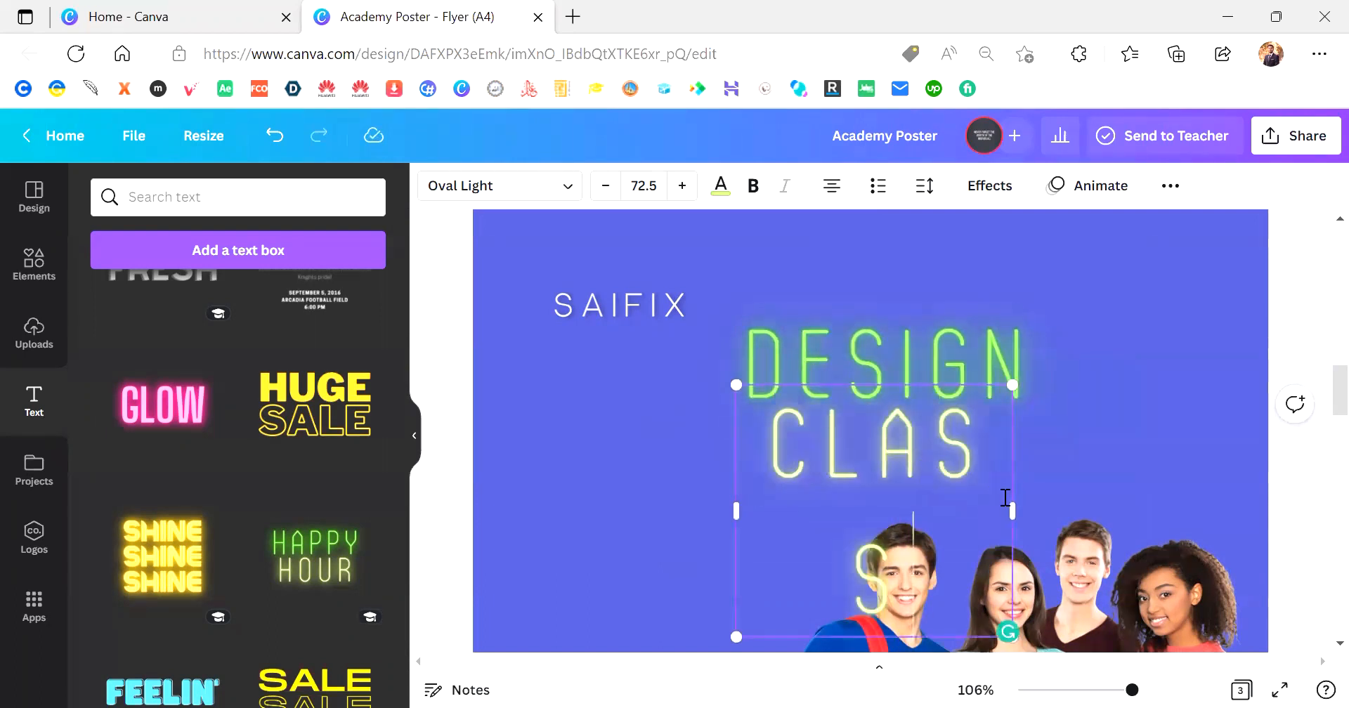
pyautogui.moveTo(1012, 509); pyautogui.dragTo(1036, 506)
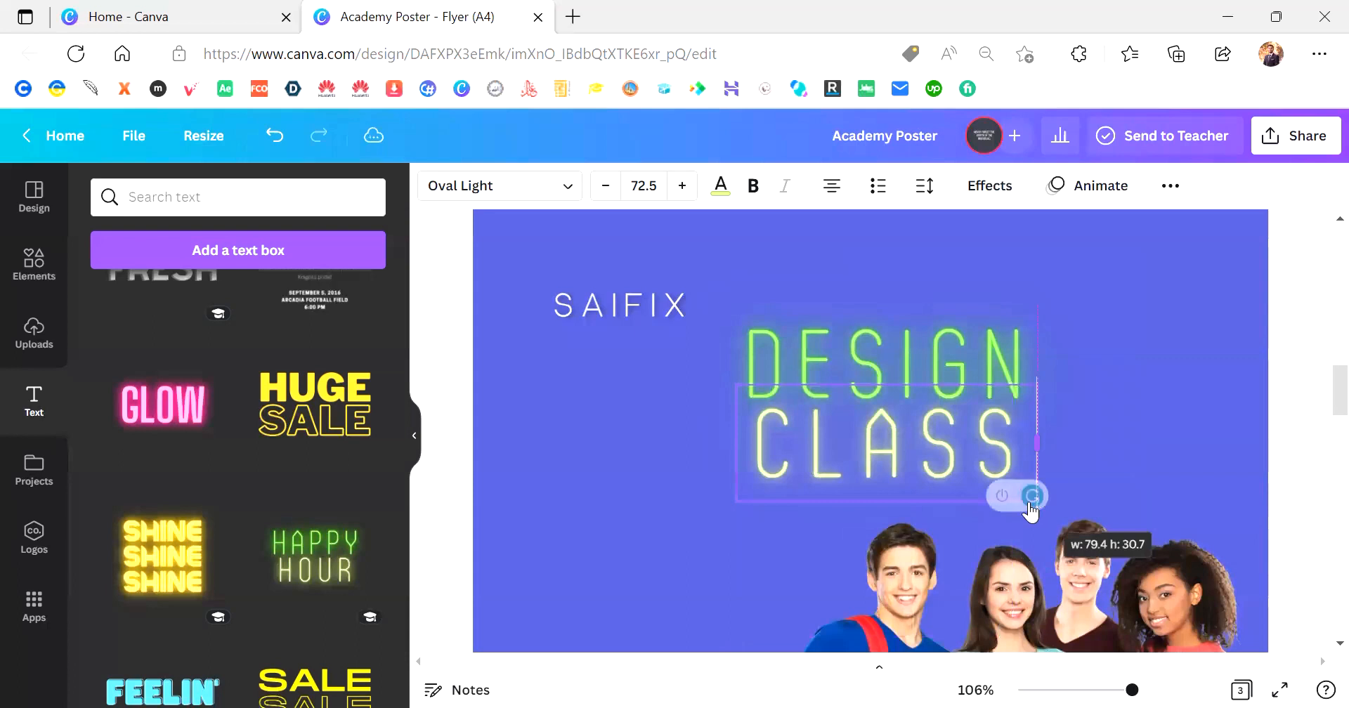
pyautogui.click(1078, 446)
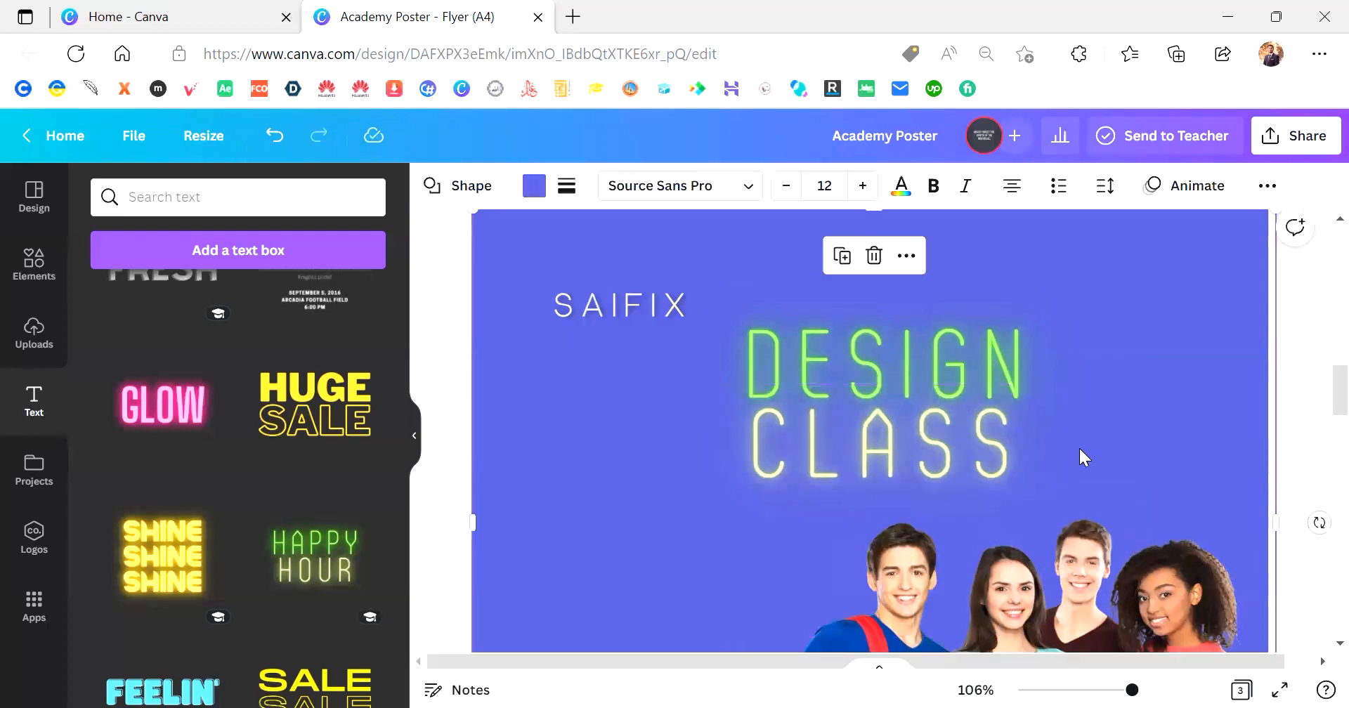
# Nudge the CLASS text slightly to the right to center it beneath DESIGN
pyautogui.click(951, 447)
pyautogui.moveTo(951, 447); pyautogui.dragTo(958, 446)
pyautogui.click(1101, 410)
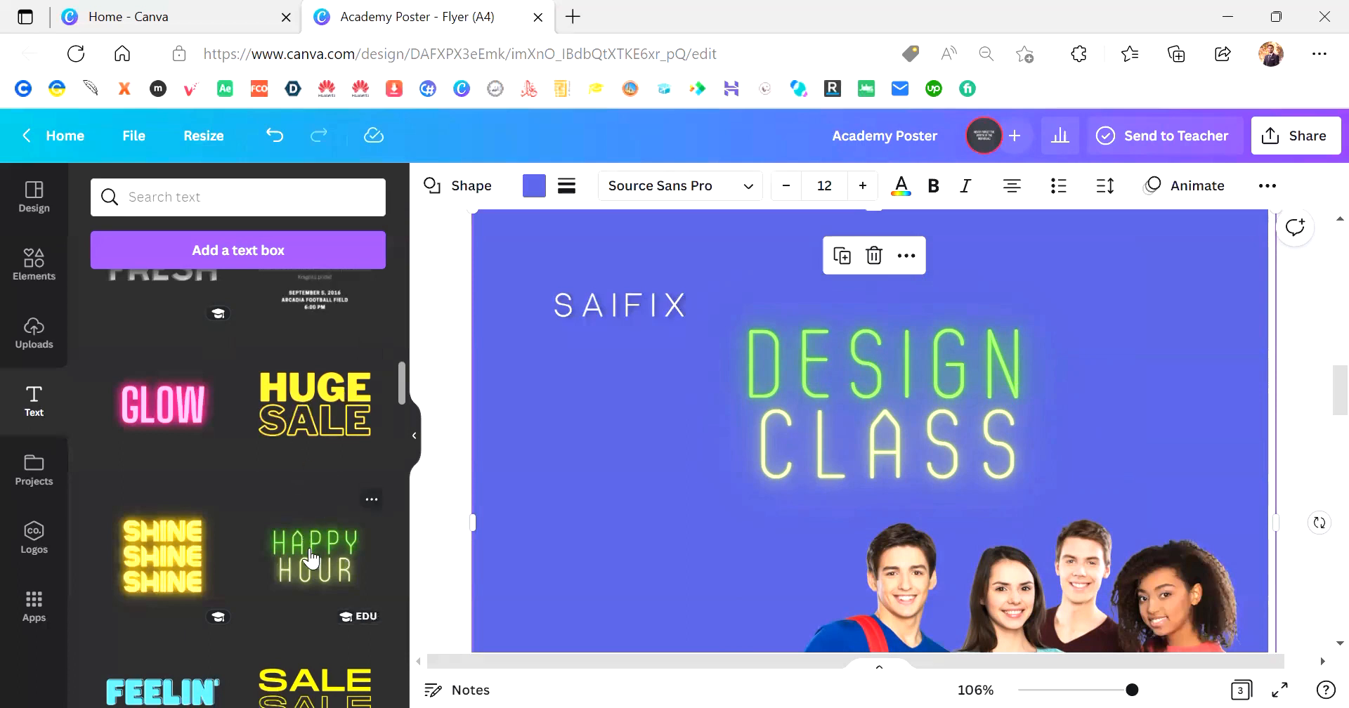
# Group the DESIGN and CLASS texts together
pyautogui.click(846, 419)
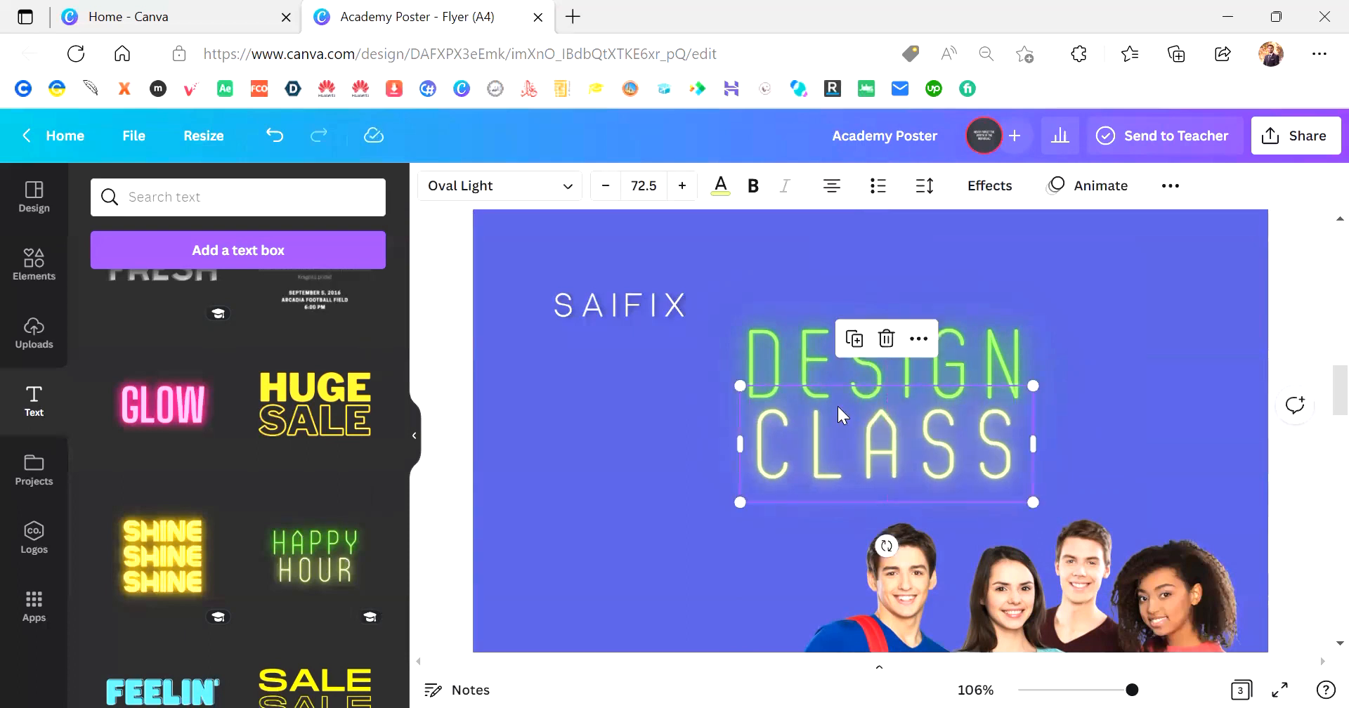
pyautogui.click(809, 324)
pyautogui.keyDown('shift'); pyautogui.click(829, 440); pyautogui.keyUp('shift')
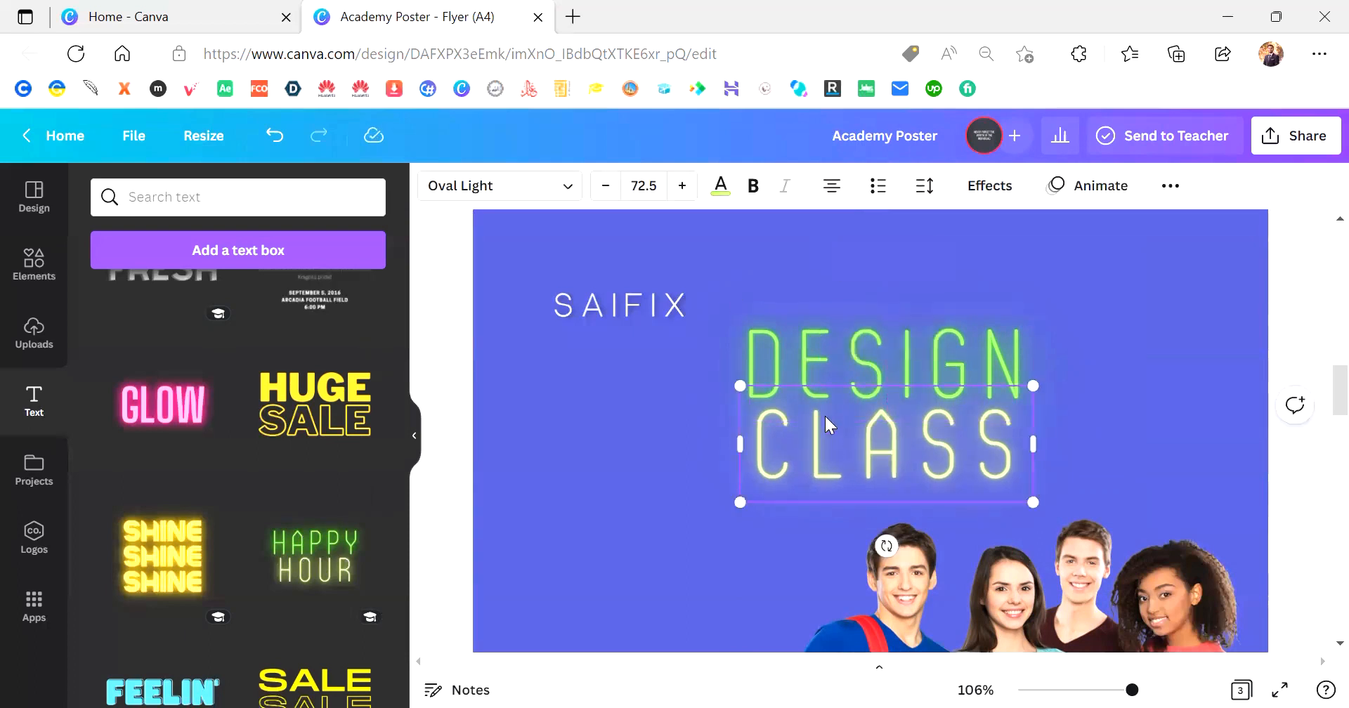
# Move the DESIGN CLASS group up and slightly right, and scale it down to font size 45.6
pyautogui.moveTo(960, 394); pyautogui.dragTo(988, 347)
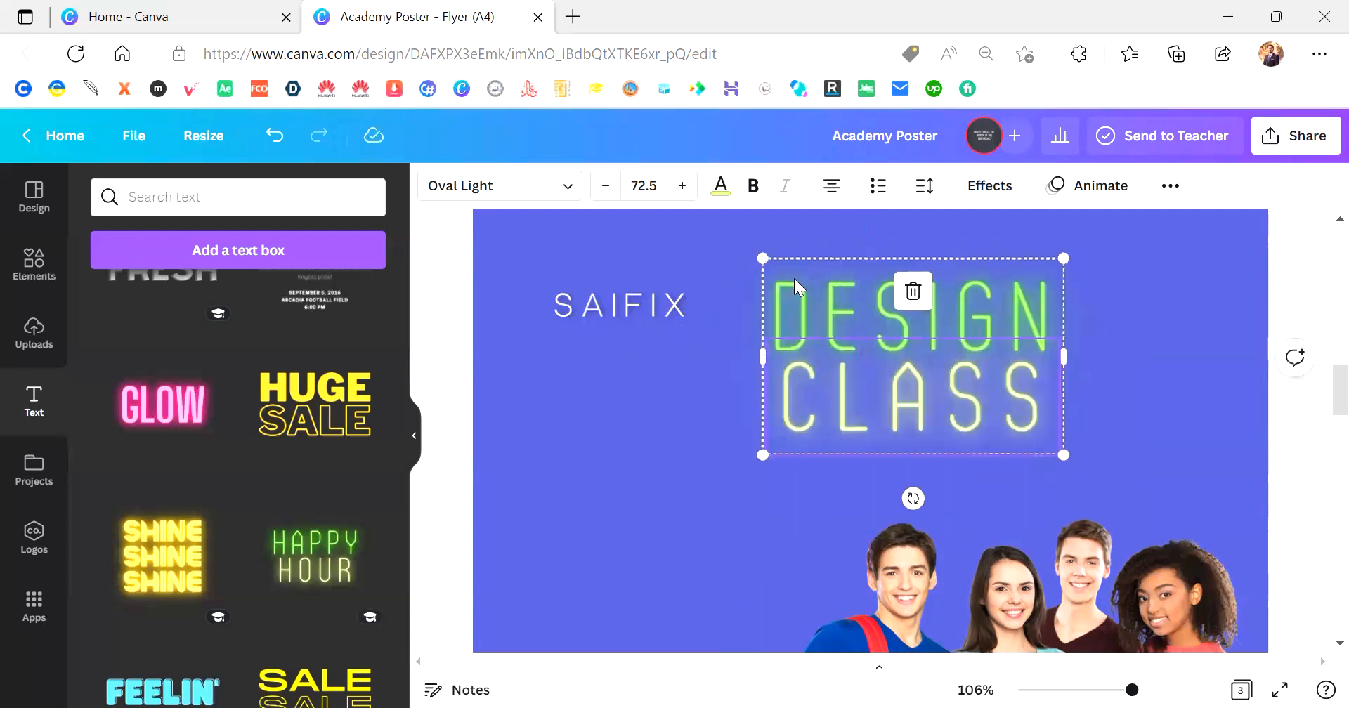
pyautogui.moveTo(766, 265); pyautogui.dragTo(878, 337)
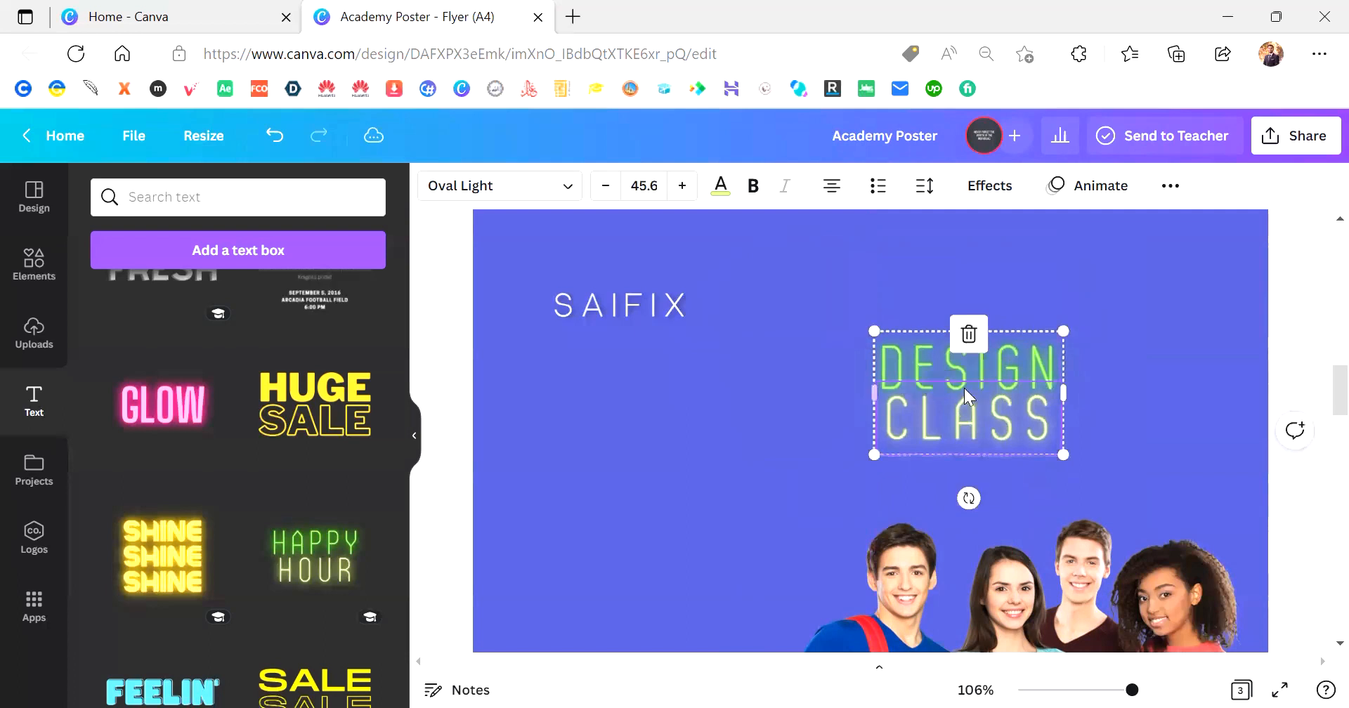
# Move the DESIGN CLASS group to the right, above the students in the photo
pyautogui.moveTo(981, 399); pyautogui.dragTo(1053, 402)
pyautogui.click(1167, 385)
pyautogui.click(1016, 406)
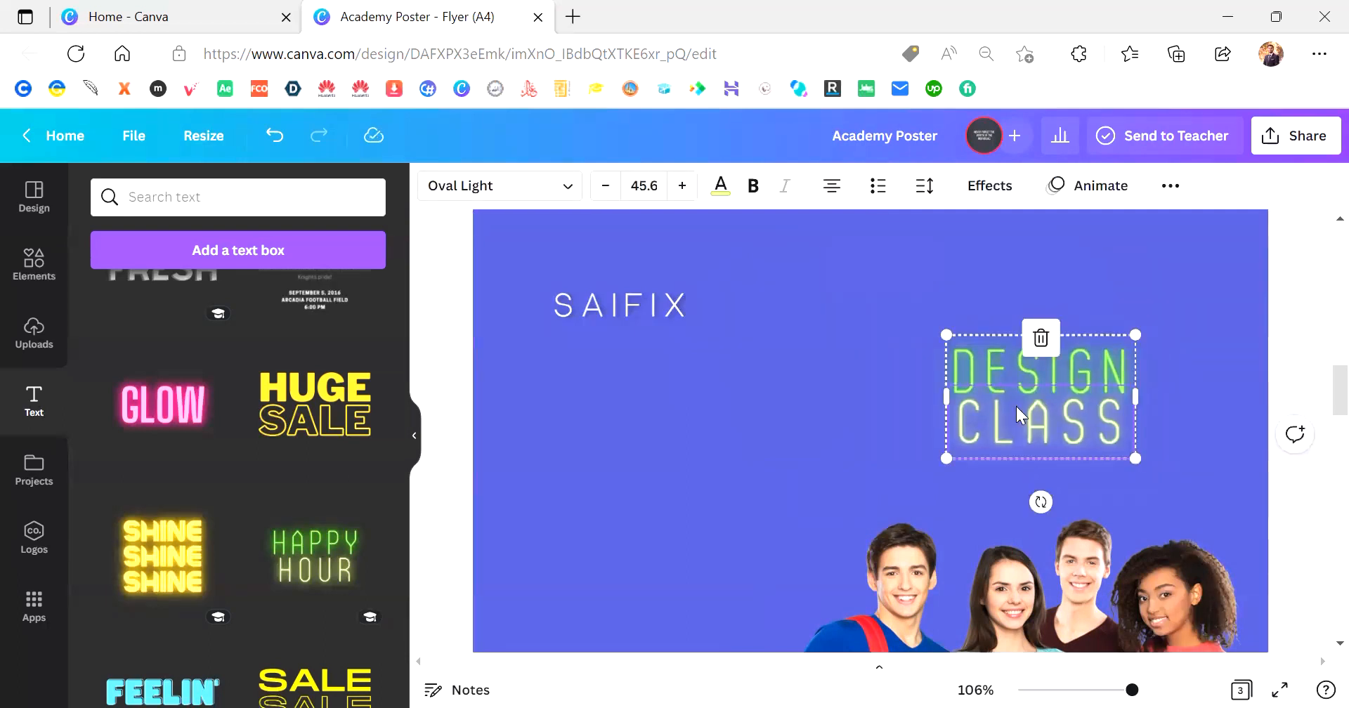
# Delete the DESIGN and CLASS neon texts from page 2
pyautogui.rightClick(1016, 406)
pyautogui.click(979, 405)
pyautogui.click(981, 406)
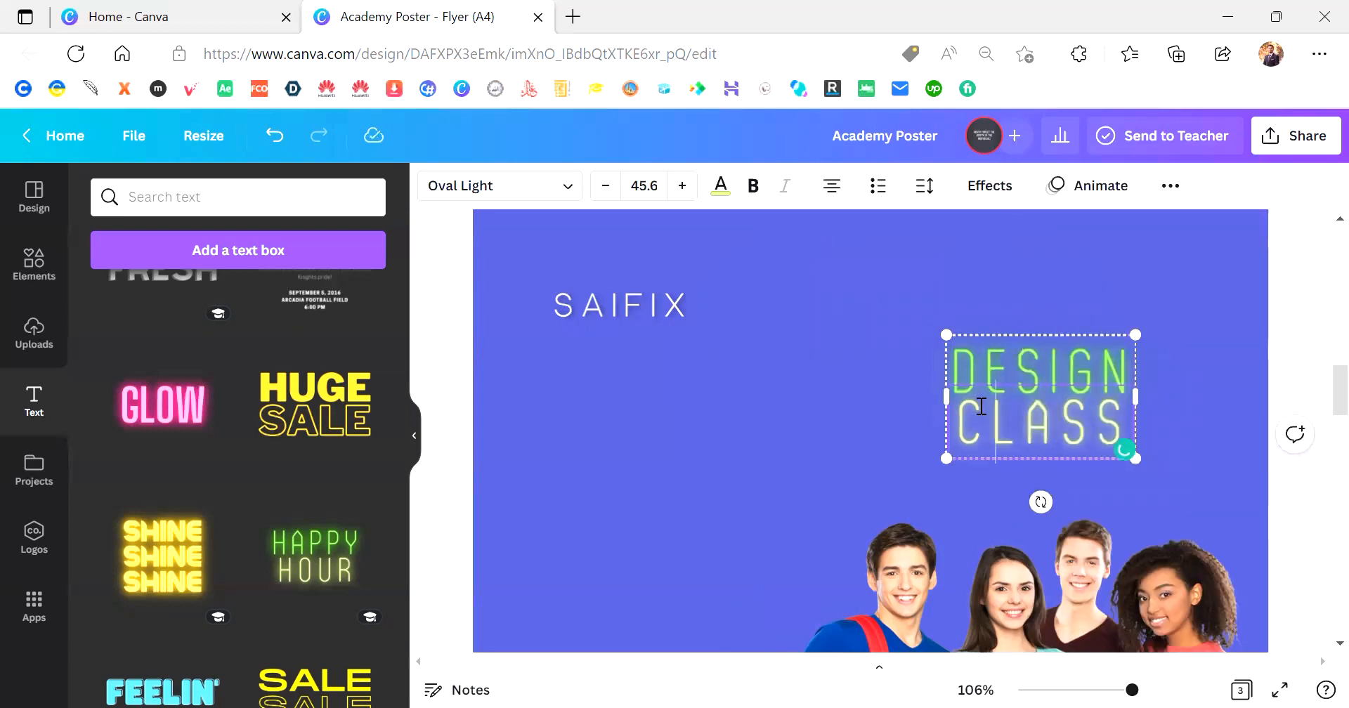
pyautogui.press('Delete')
pyautogui.click(1171, 336)
pyautogui.click(1010, 361)
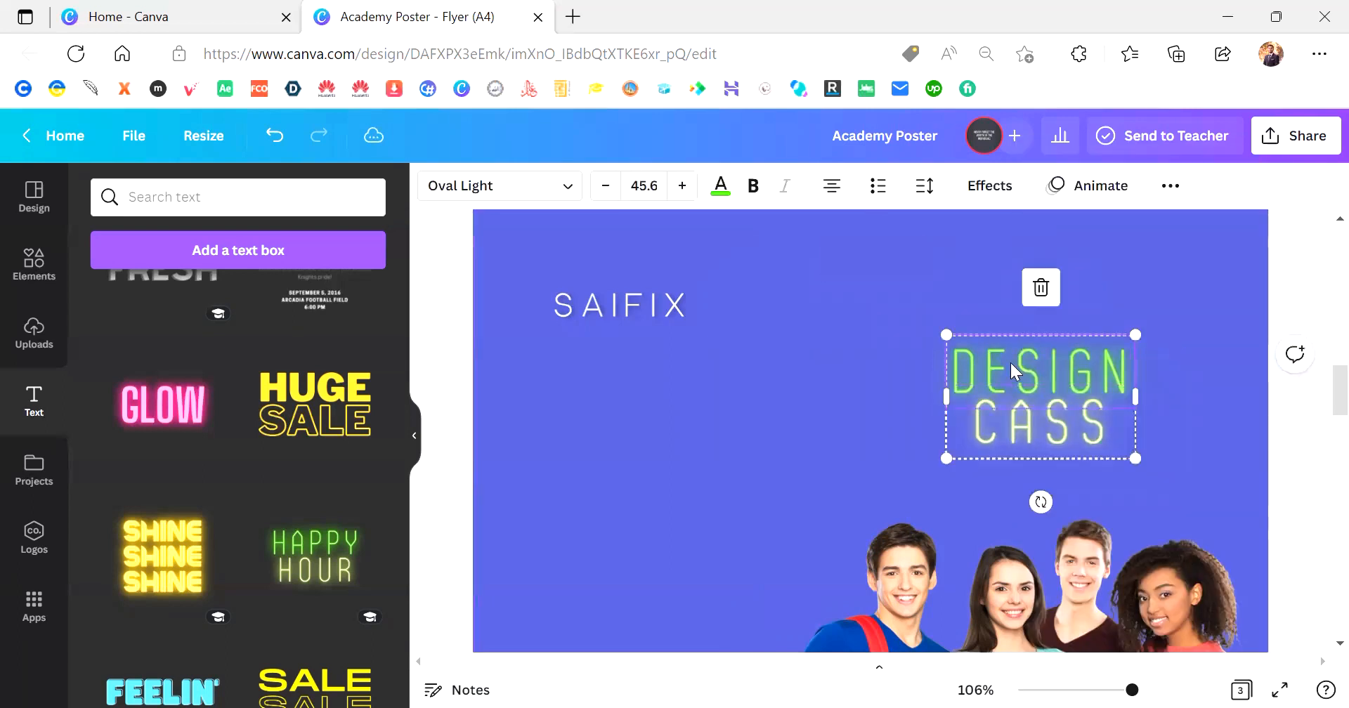
pyautogui.press('Delete')
pyautogui.click(1020, 429)
pyautogui.press('Delete')
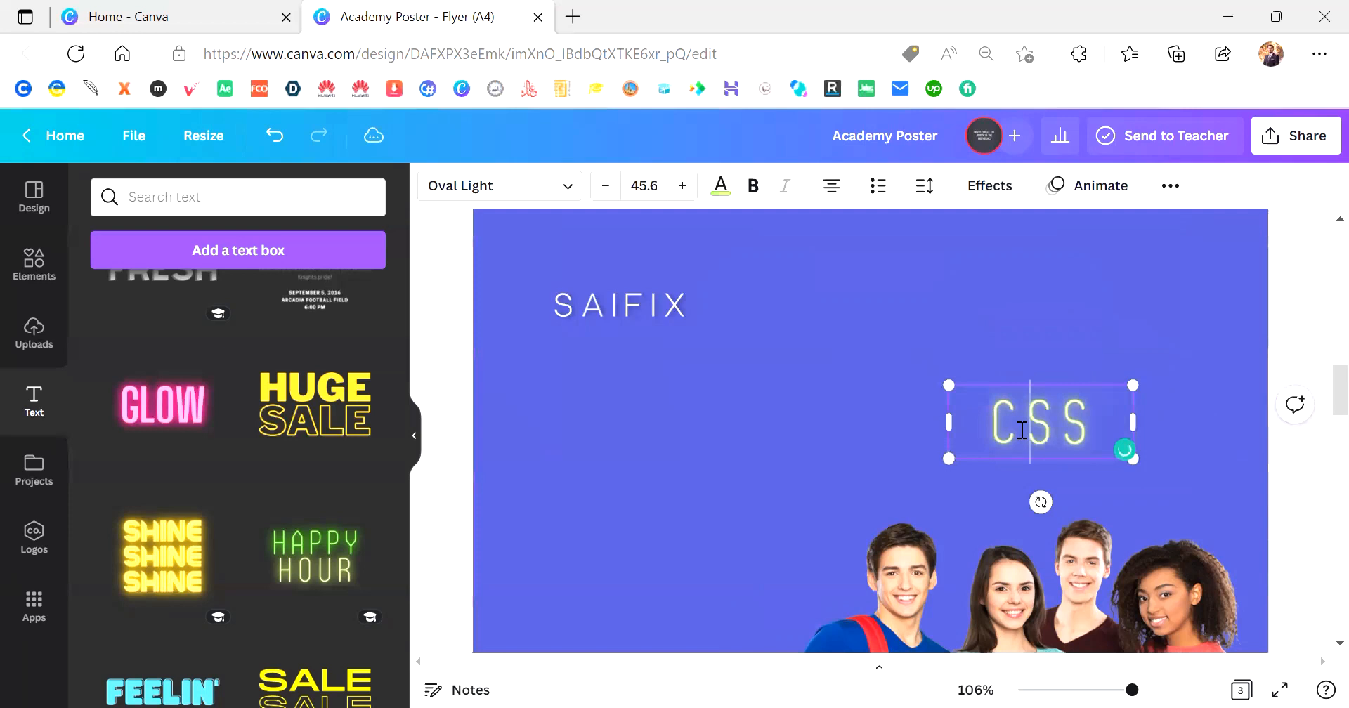
pyautogui.click(1123, 446)
pyautogui.click(1036, 432)
pyautogui.doubleClick(1036, 432)
pyautogui.press('Delete')
pyautogui.click(1097, 301)
# Browse the ready-made font combinations for other heading styles
pyautogui.scroll(-10, 211, 555)
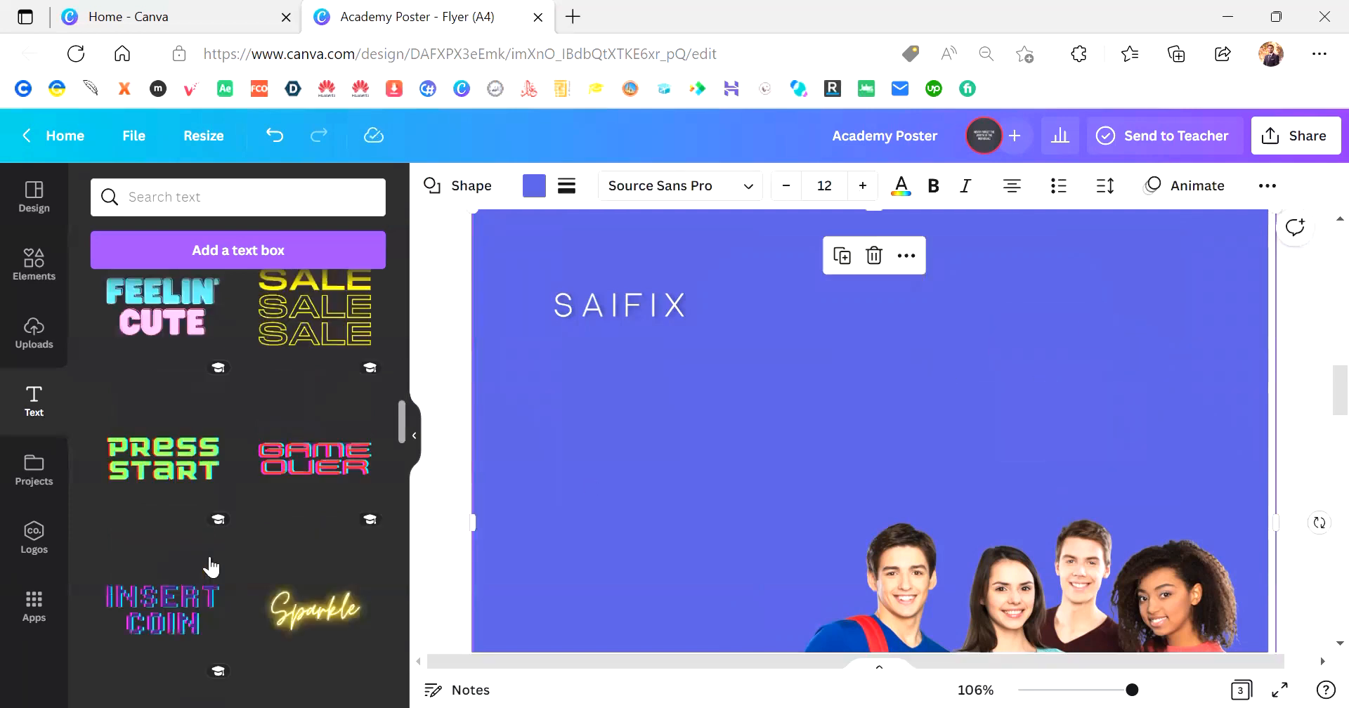
pyautogui.scroll(-10, 208, 555)
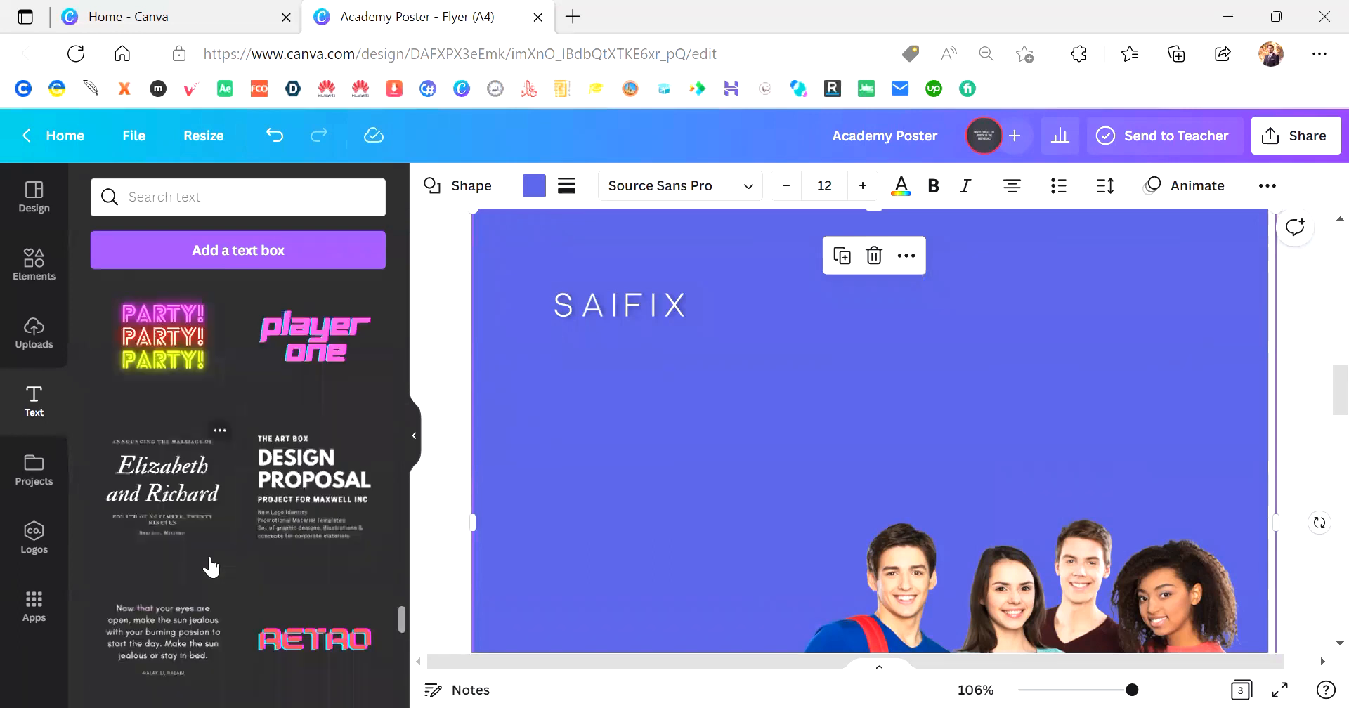
pyautogui.scroll(-5, 209, 554)
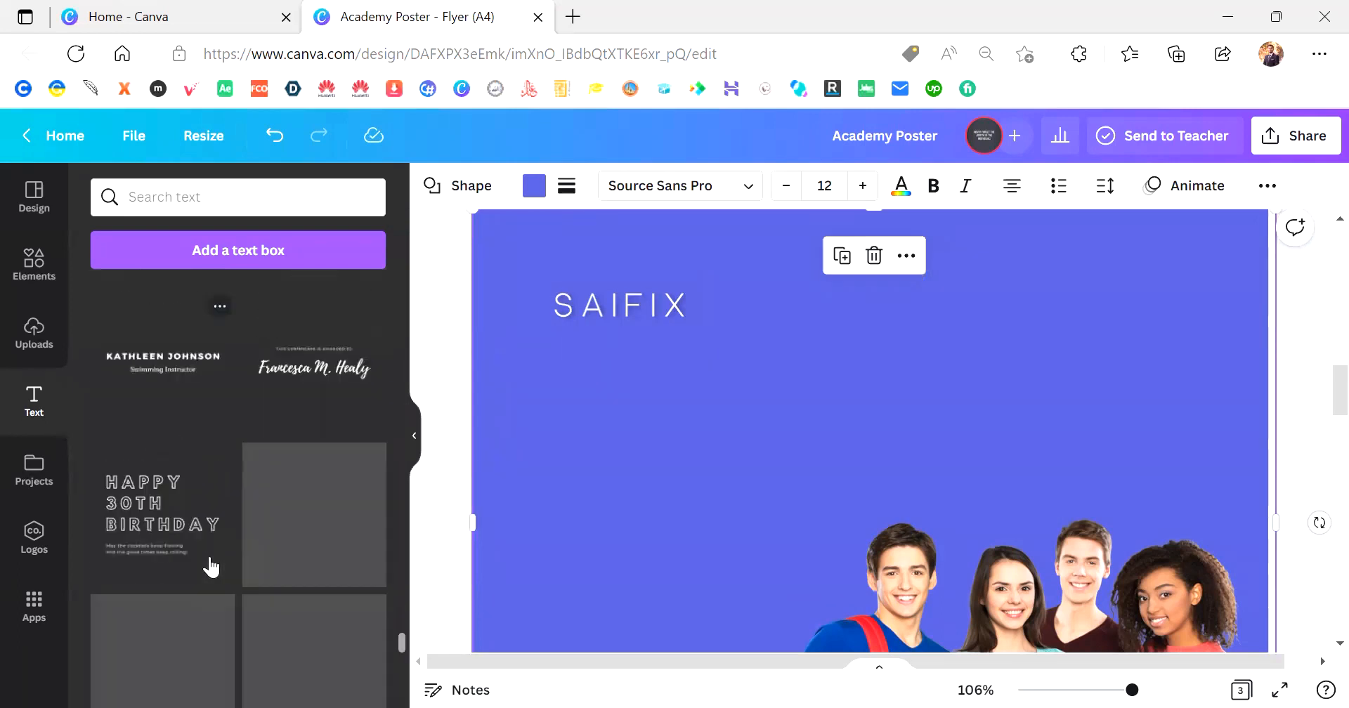
pyautogui.scroll(-3, 210, 566)
pyautogui.scroll(-10, 210, 566)
pyautogui.scroll(-10, 210, 567)
pyautogui.scroll(-10, 210, 566)
pyautogui.scroll(5, 210, 566)
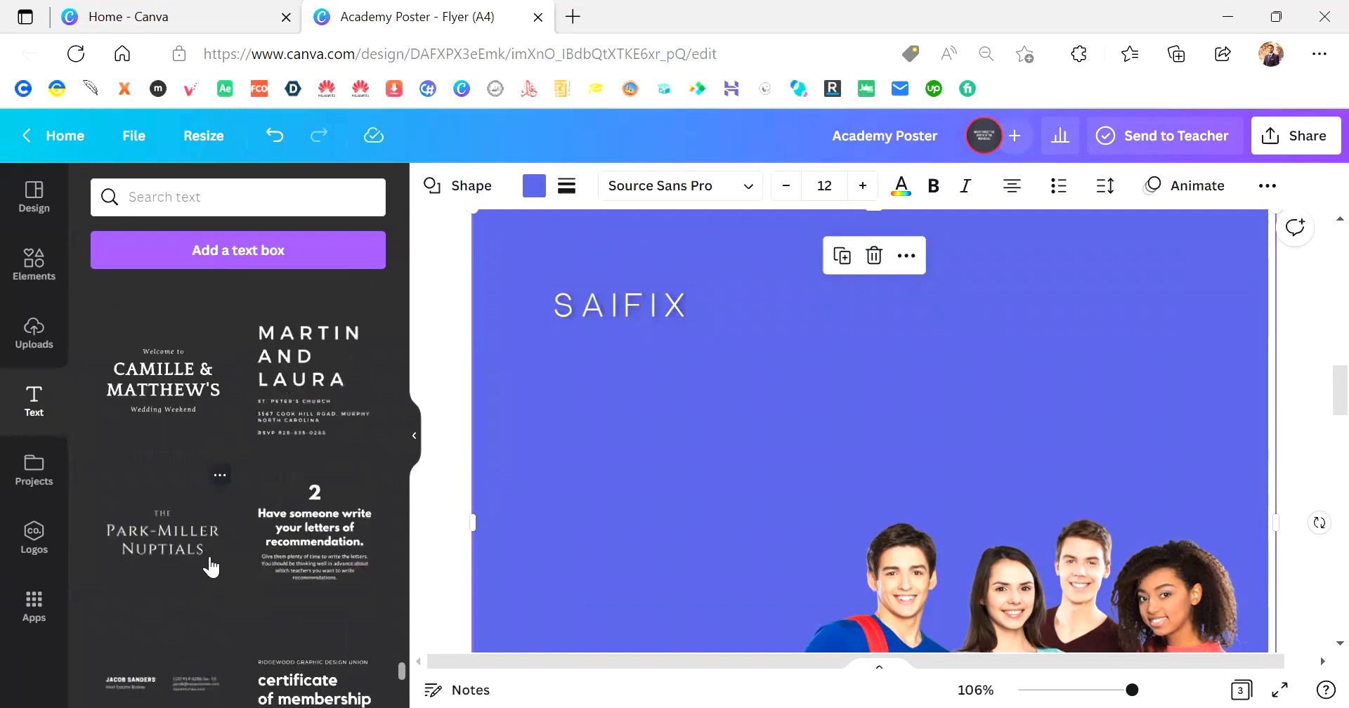
pyautogui.scroll(-10, 210, 567)
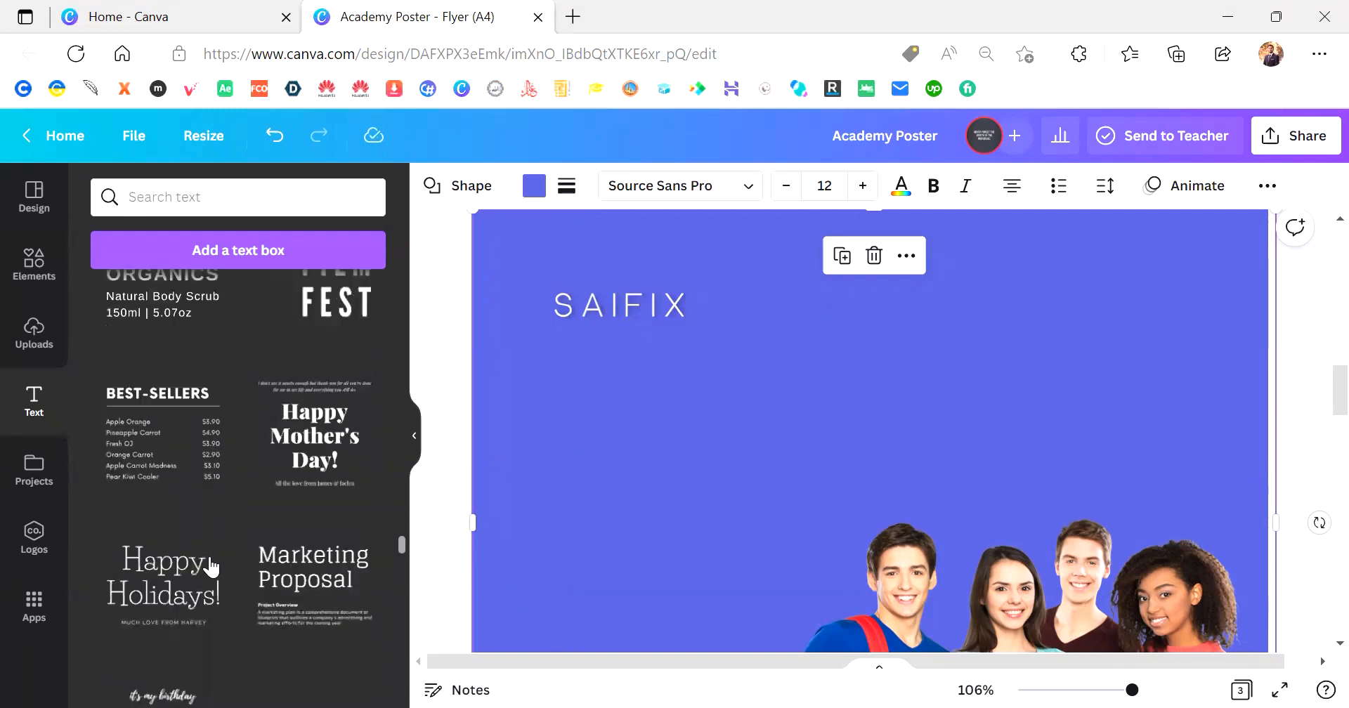
pyautogui.scroll(-10, 212, 566)
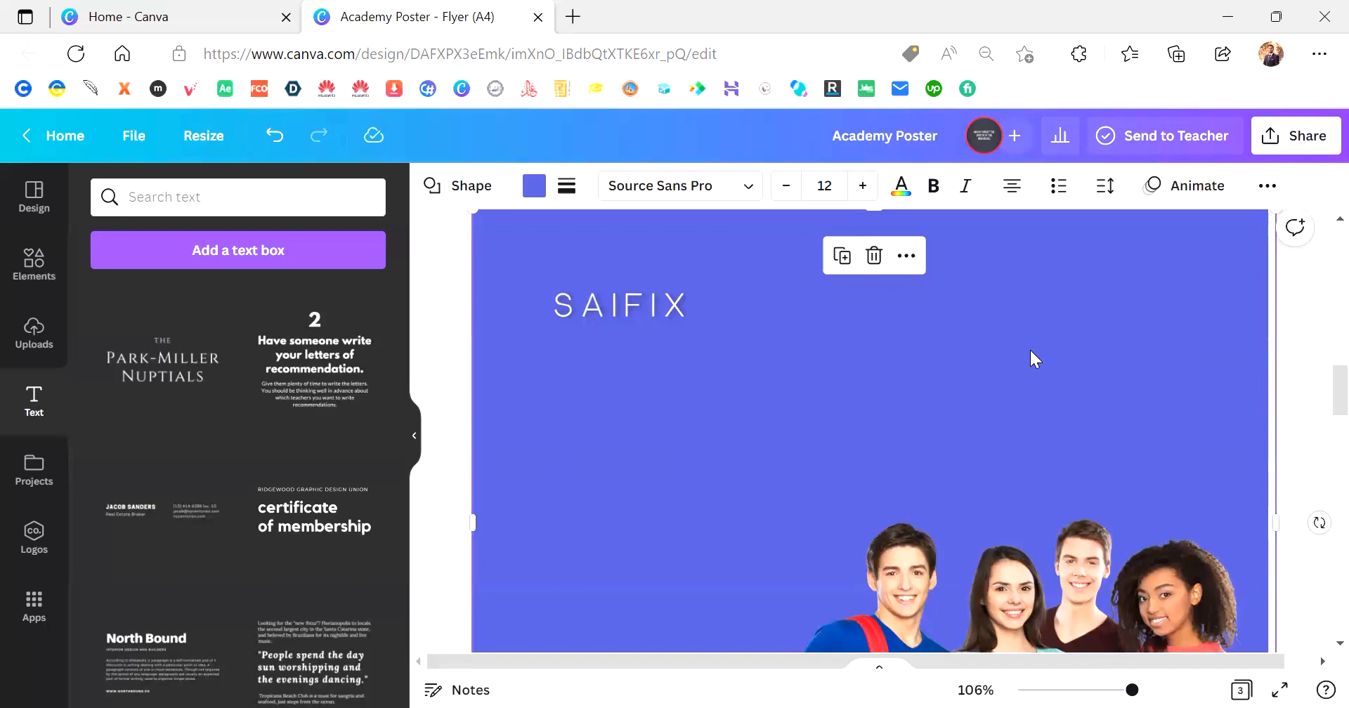
# Add a blank page directly after page 2
pyautogui.scroll(-10, 1030, 350)
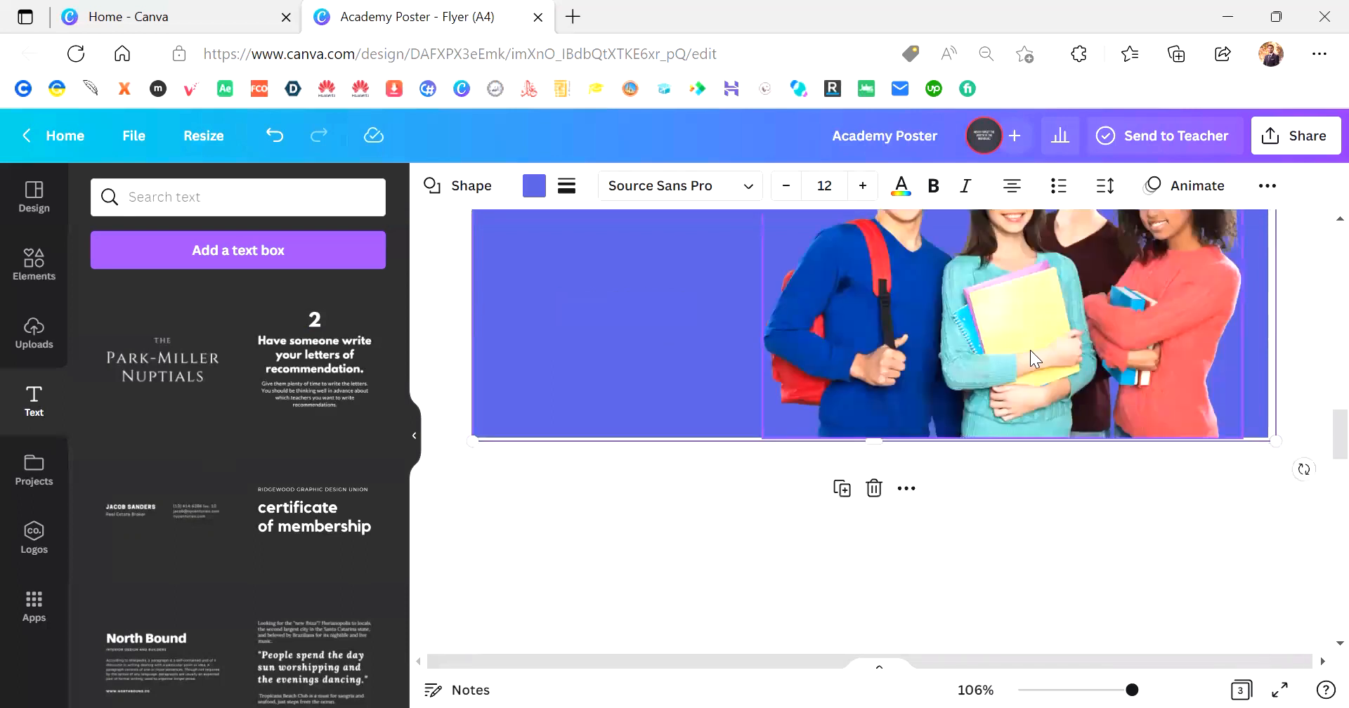
pyautogui.scroll(-5, 1030, 350)
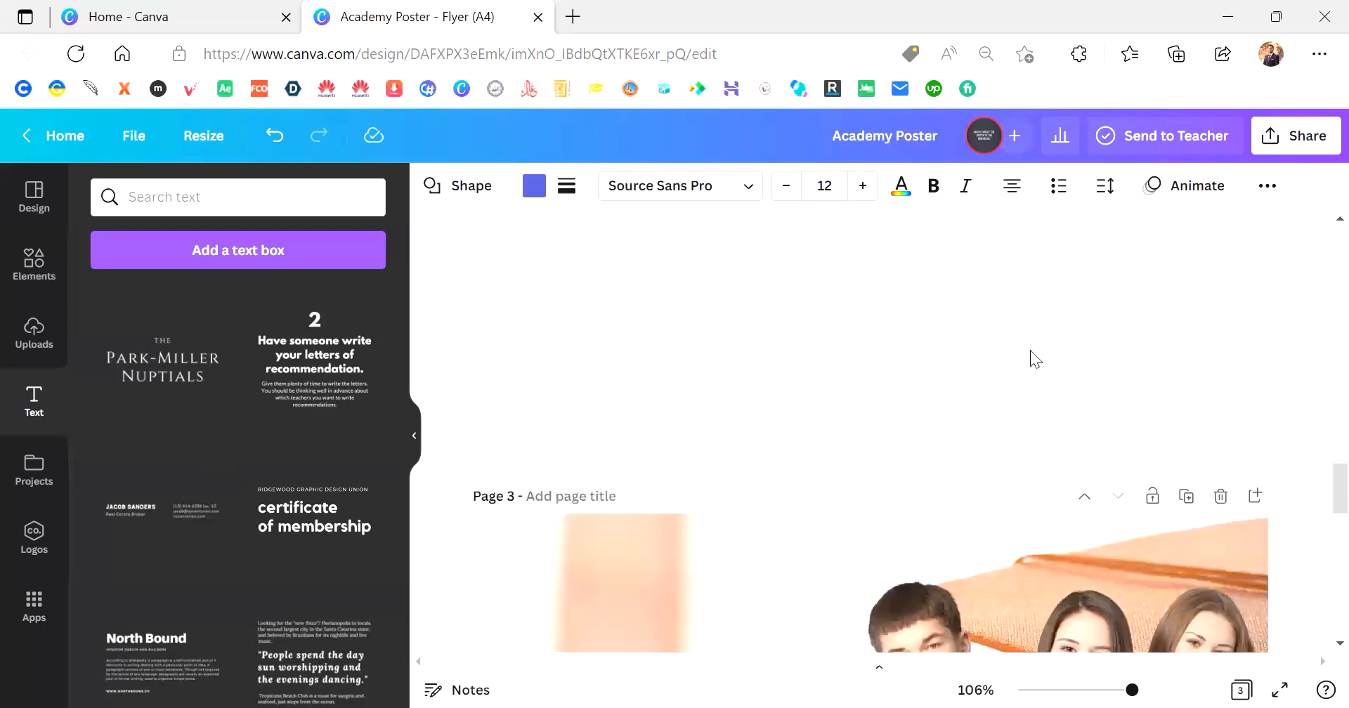
pyautogui.scroll(5, 1120, 632)
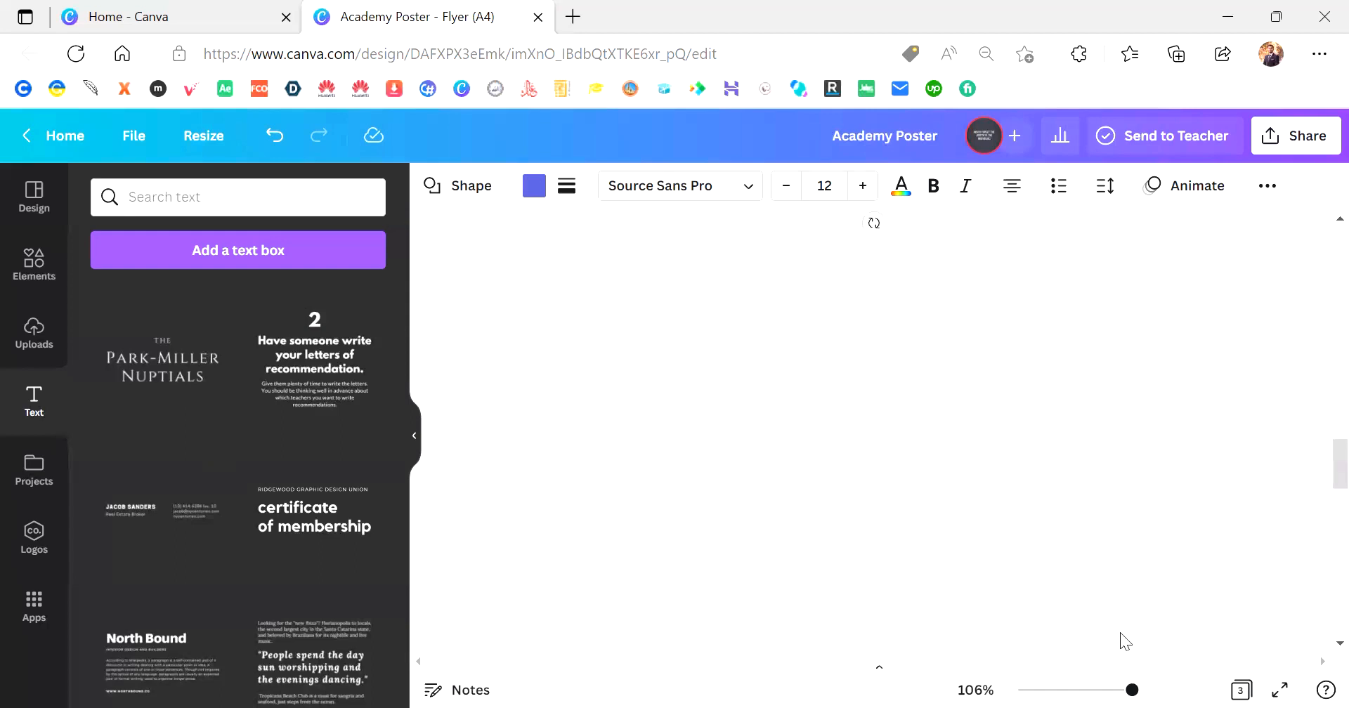
pyautogui.scroll(2, 1120, 633)
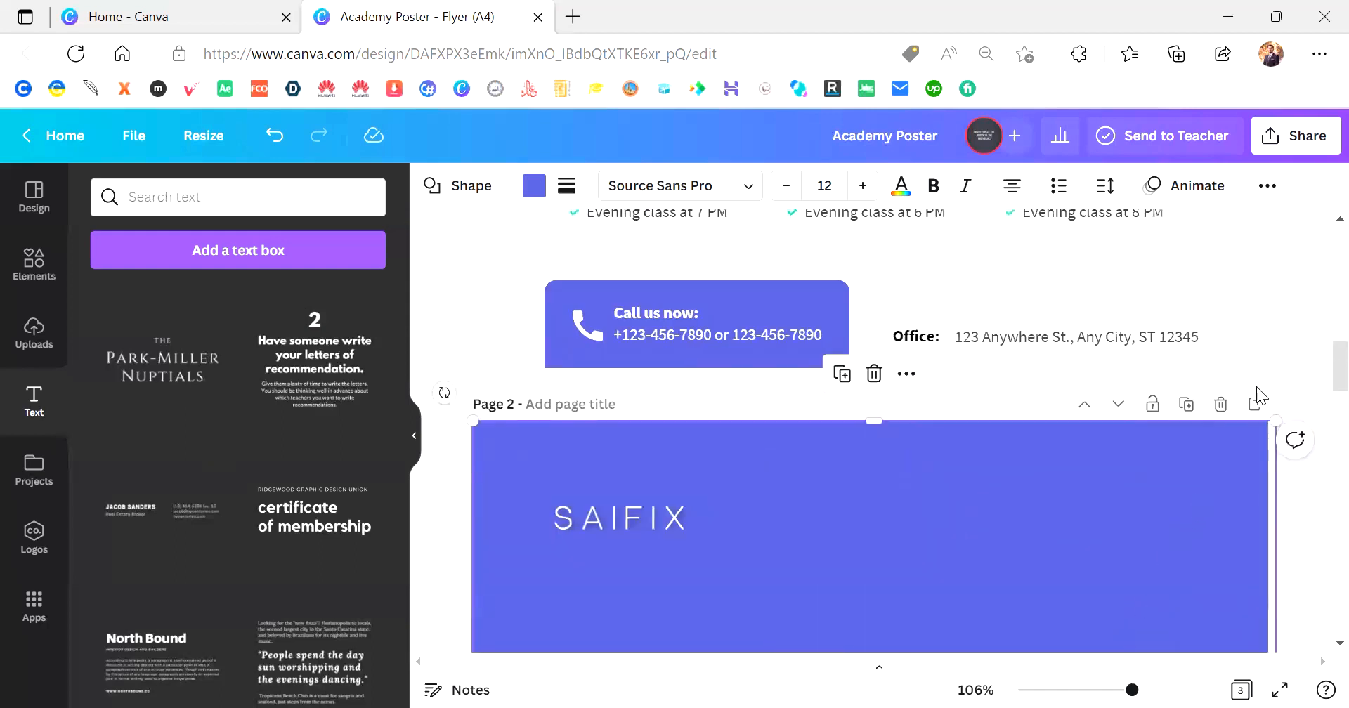
pyautogui.click(1255, 404)
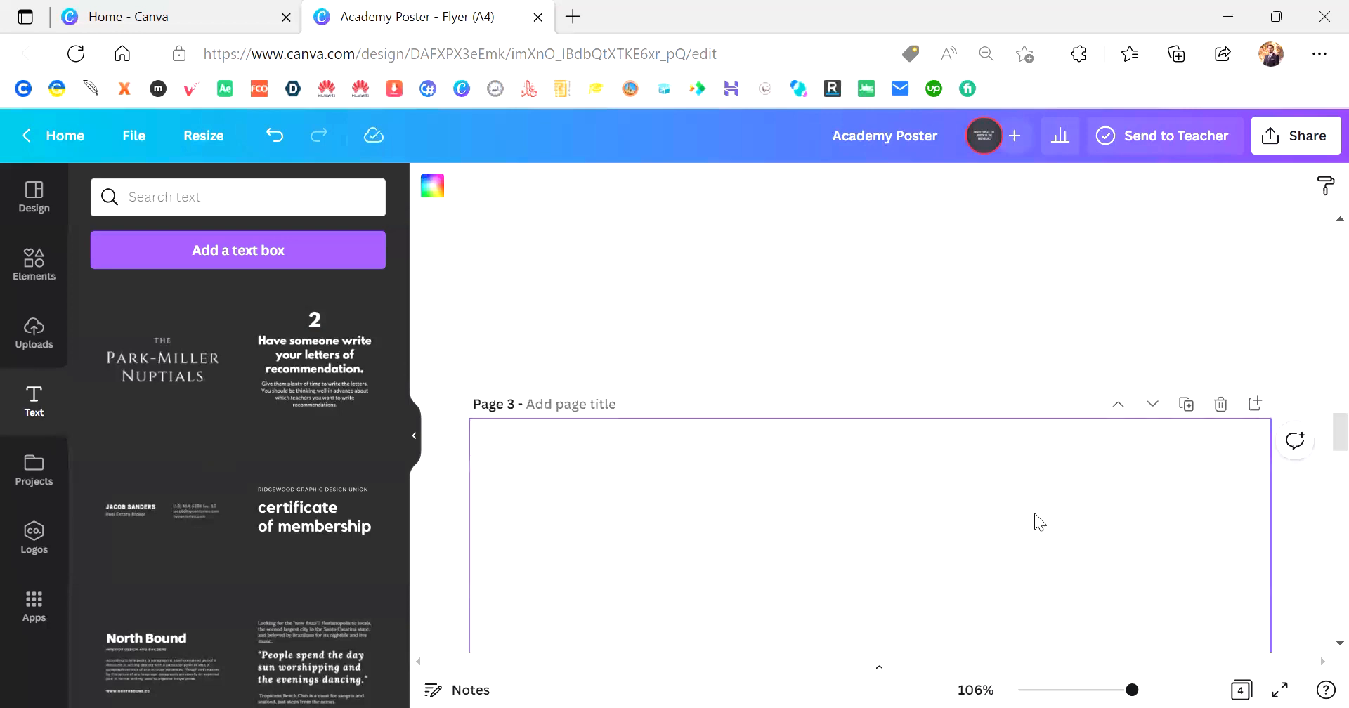
# Add a subheading text to the blank page 3 and move it up above the page's center
pyautogui.scroll(-10, 1034, 513)
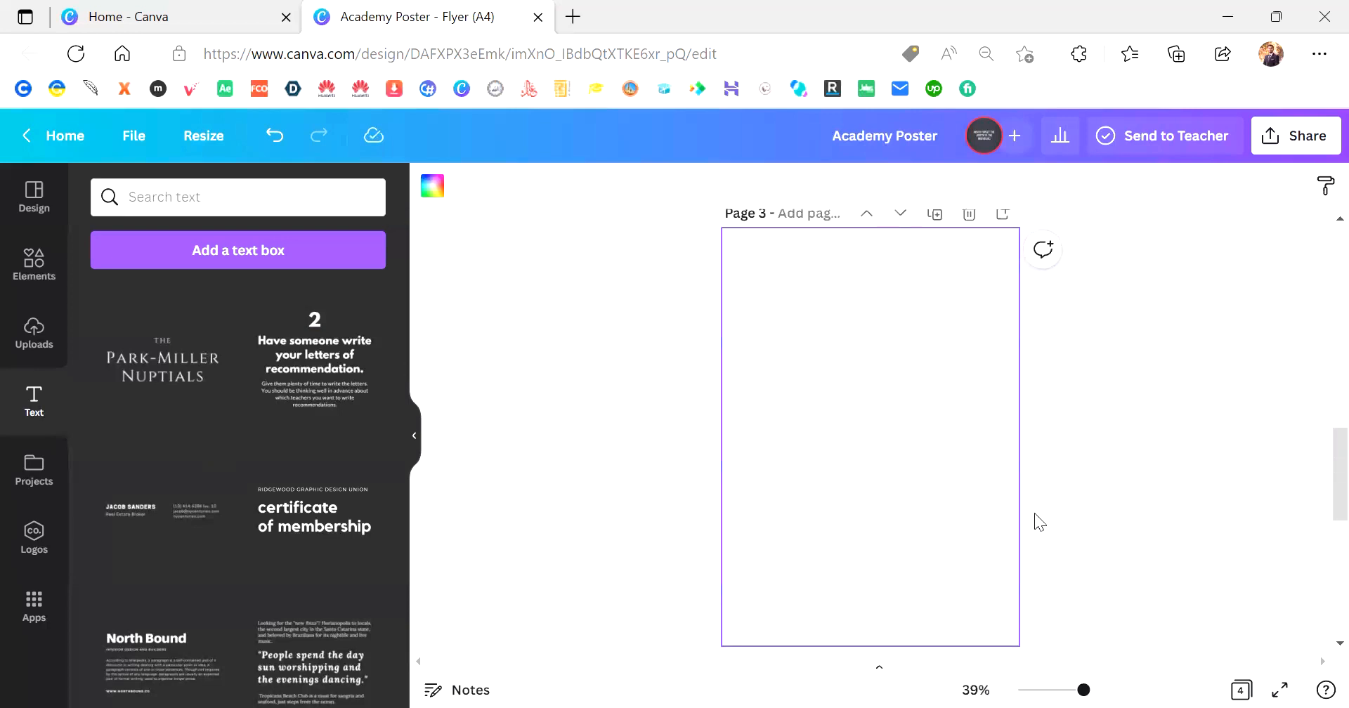
pyautogui.scroll(-3, 974, 408)
pyautogui.scroll(2, 974, 407)
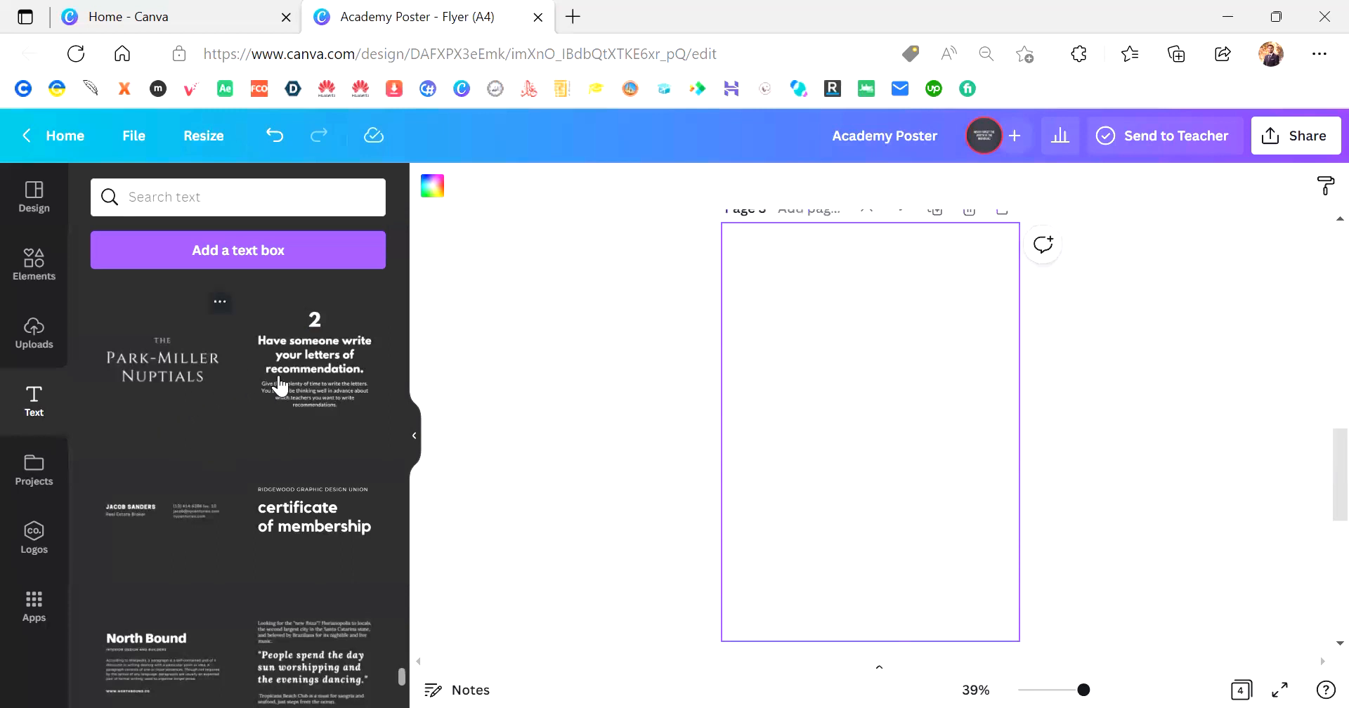
pyautogui.scroll(-15, 285, 392)
pyautogui.scroll(15, 285, 392)
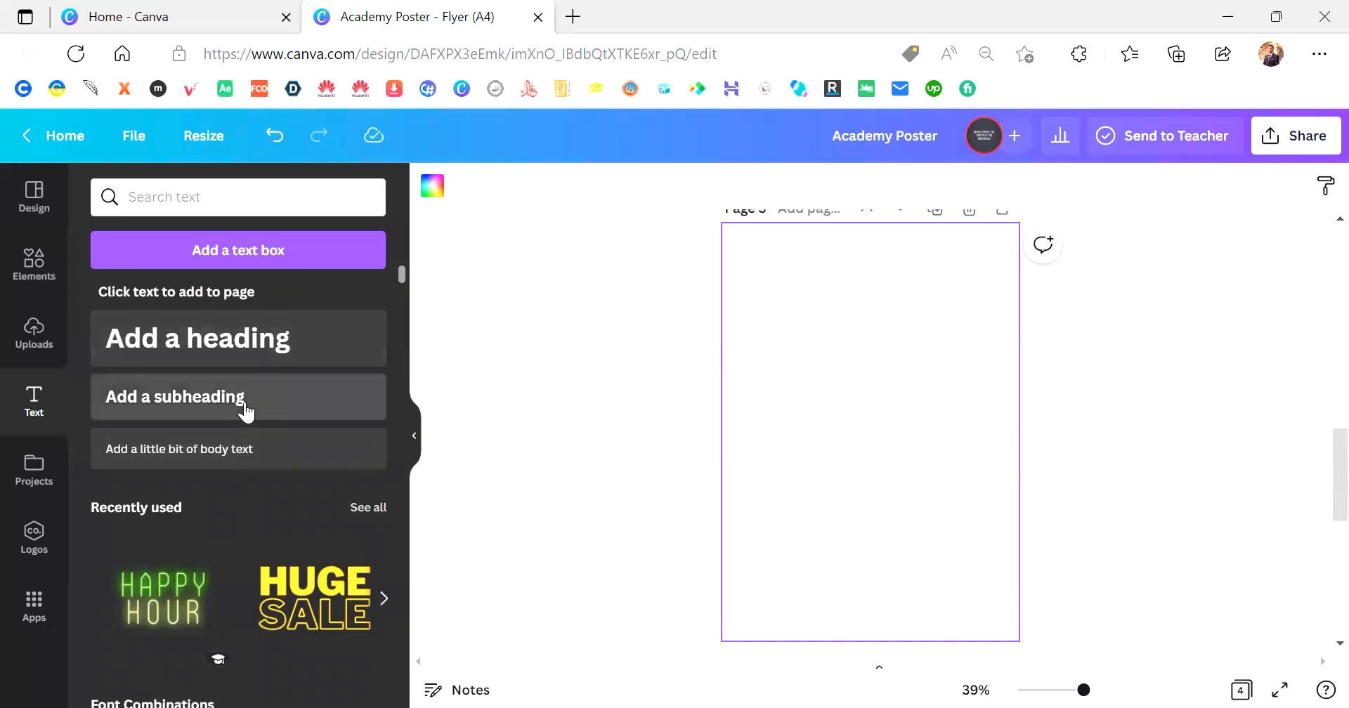
pyautogui.click(244, 415)
pyautogui.click(1100, 438)
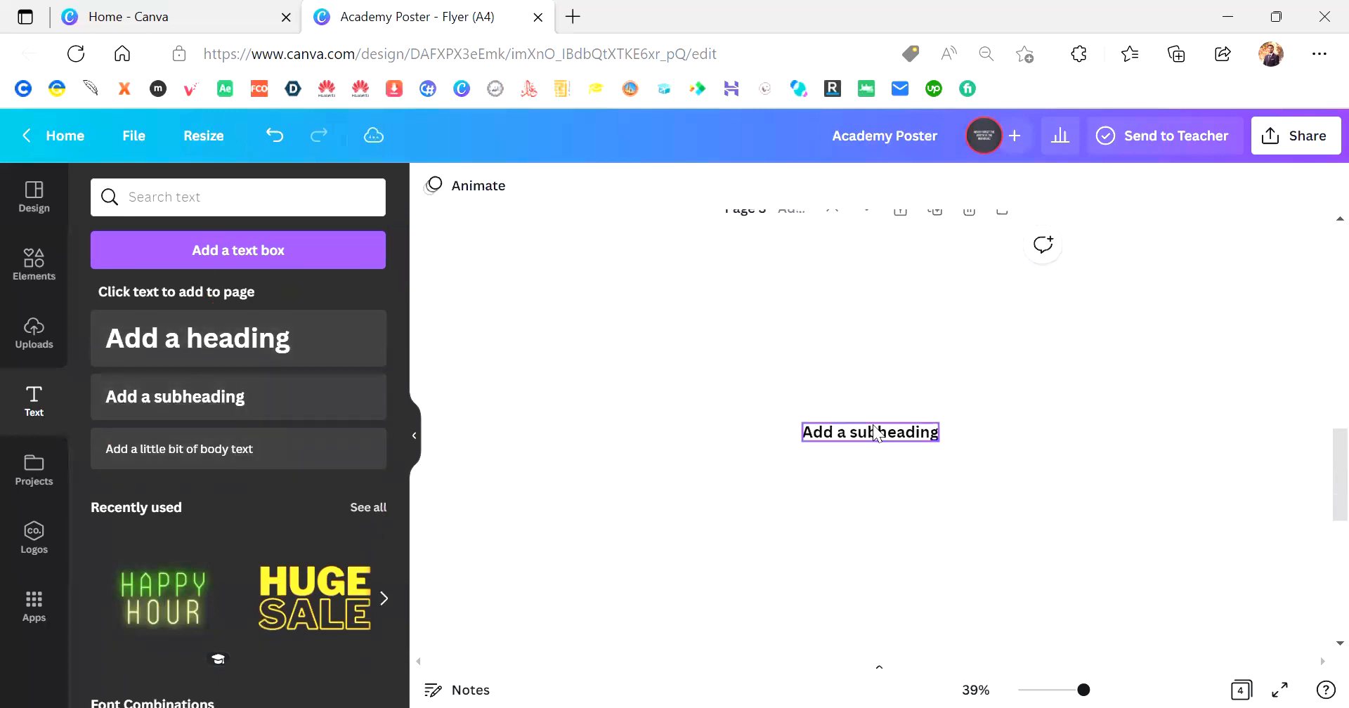
pyautogui.moveTo(873, 429); pyautogui.dragTo(875, 360)
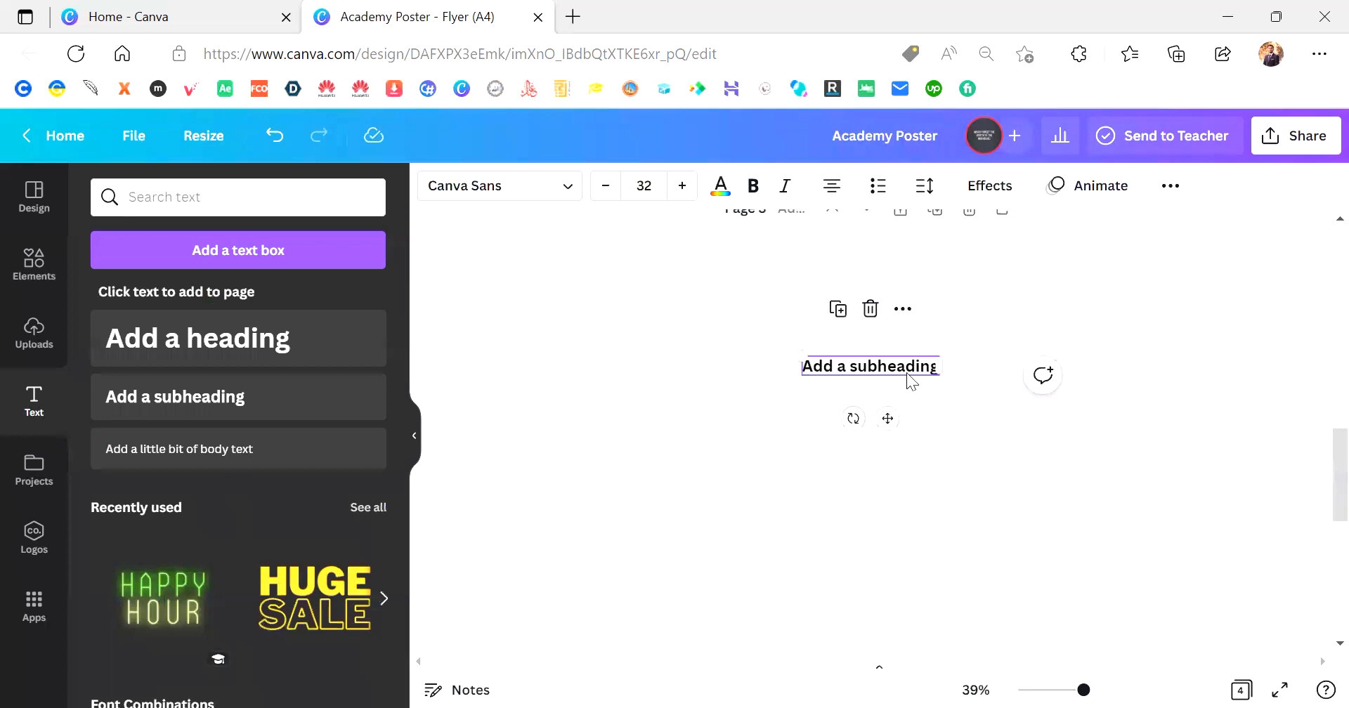
# Enlarge the subheading text on page 3 to font size 42.5
pyautogui.scroll(3, 1005, 424)
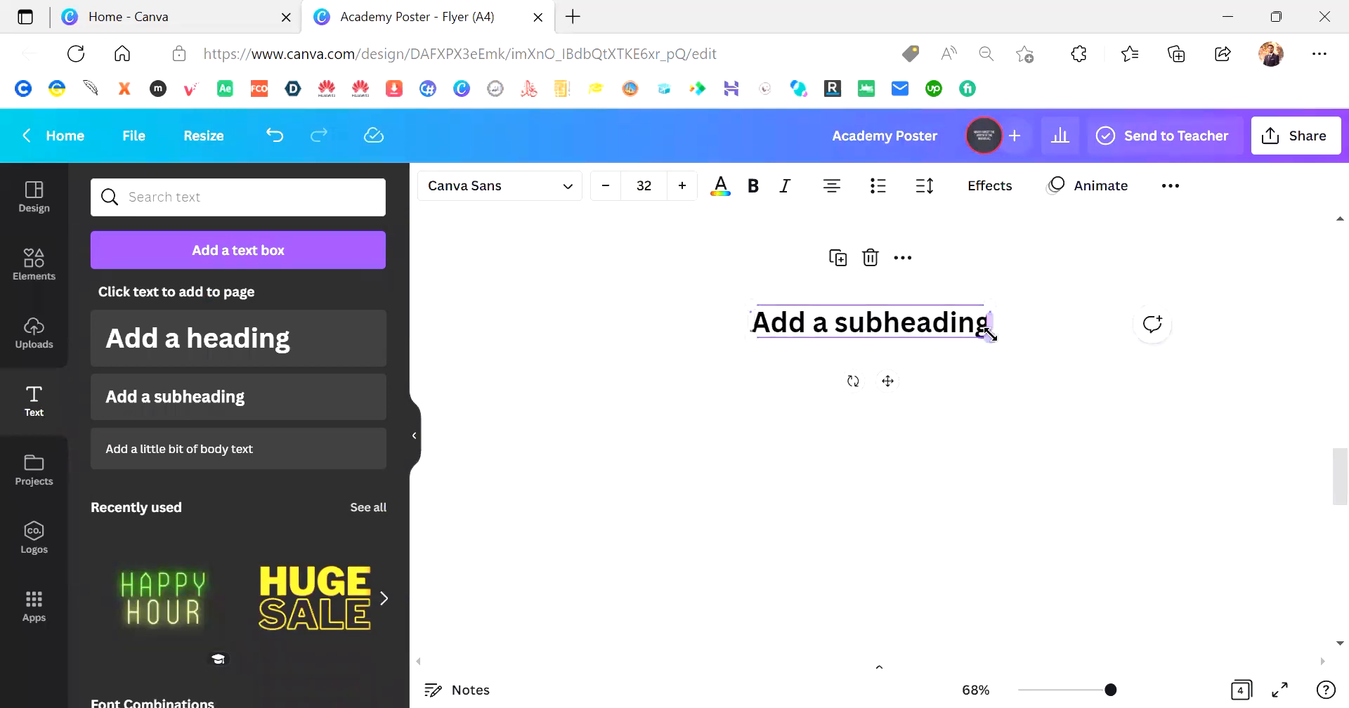
pyautogui.moveTo(985, 331); pyautogui.dragTo(1042, 365)
pyautogui.moveTo(981, 349); pyautogui.dragTo(1014, 365)
pyautogui.click(682, 185)
pyautogui.click(682, 185)
pyautogui.click(682, 186)
pyautogui.click(682, 185)
pyautogui.click(682, 186)
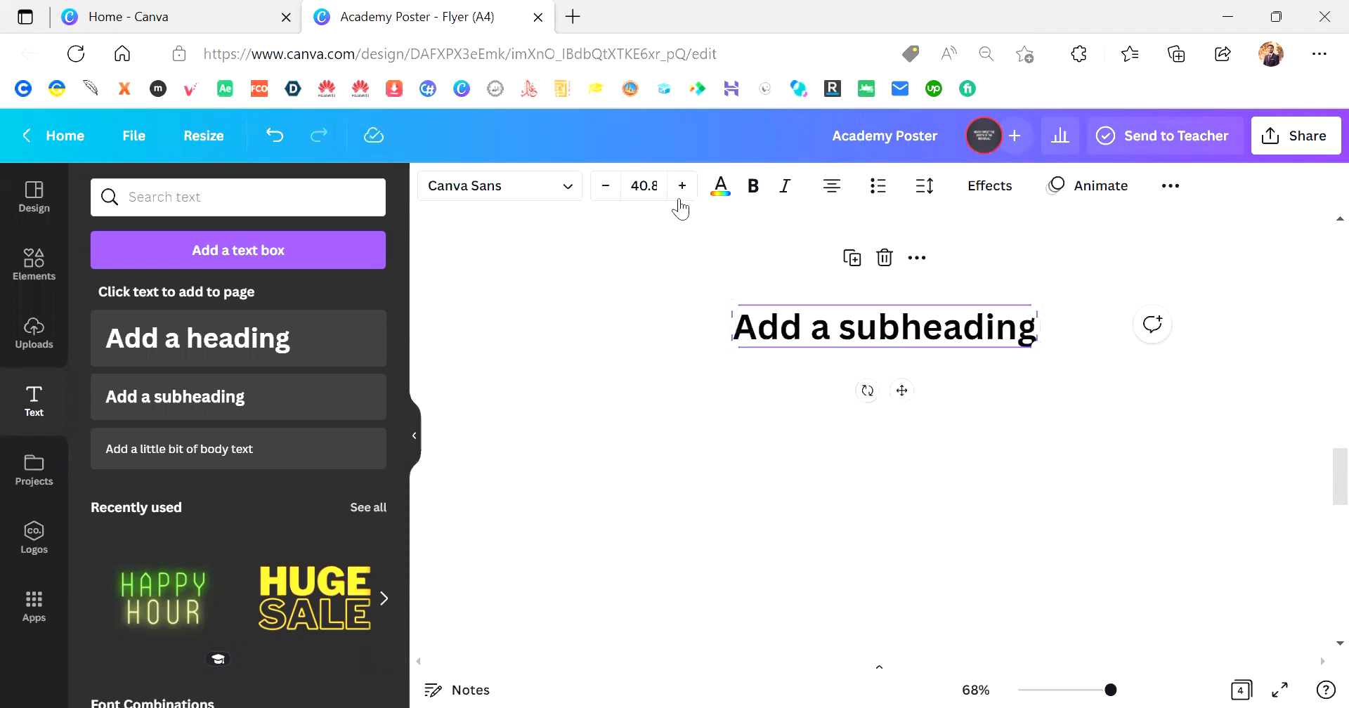
pyautogui.moveTo(1030, 345); pyautogui.dragTo(1044, 381)
pyautogui.moveTo(1050, 328)
pyautogui.mouseDown()
pyautogui.moveTo(869, 341)
pyautogui.moveTo(1075, 336)
pyautogui.moveTo(1055, 344)
pyautogui.mouseUp()
pyautogui.click(1015, 431)
pyautogui.click(973, 345)
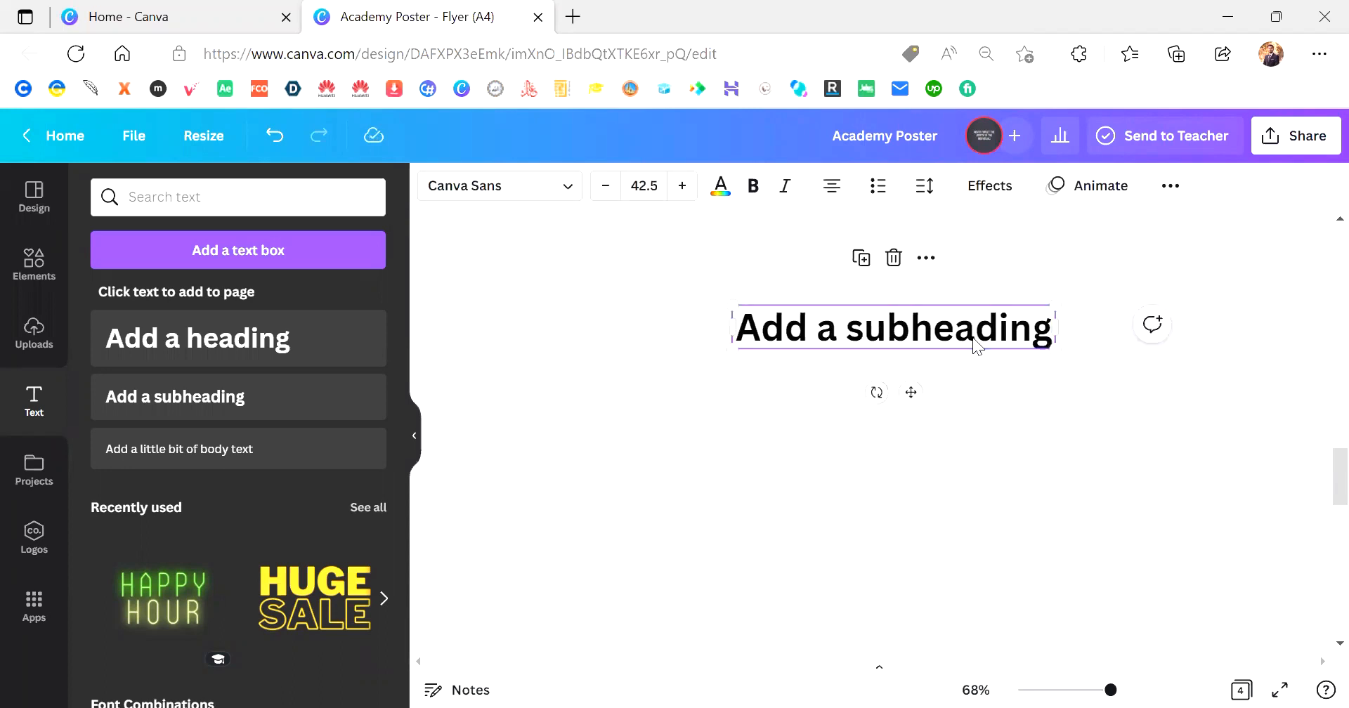
# Search the fonts for the subheading by the styles Corporate and funky, and look through the funky fonts
pyautogui.click(577, 197)
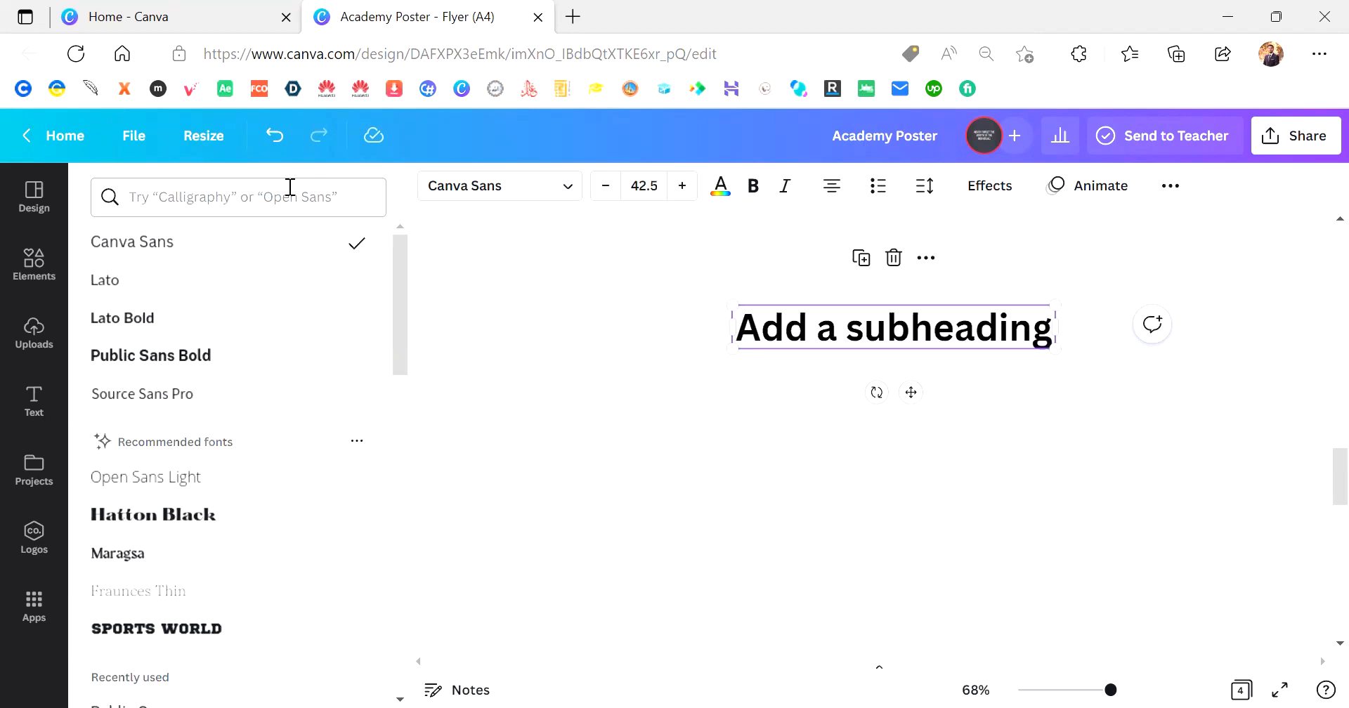
pyautogui.click(290, 188)
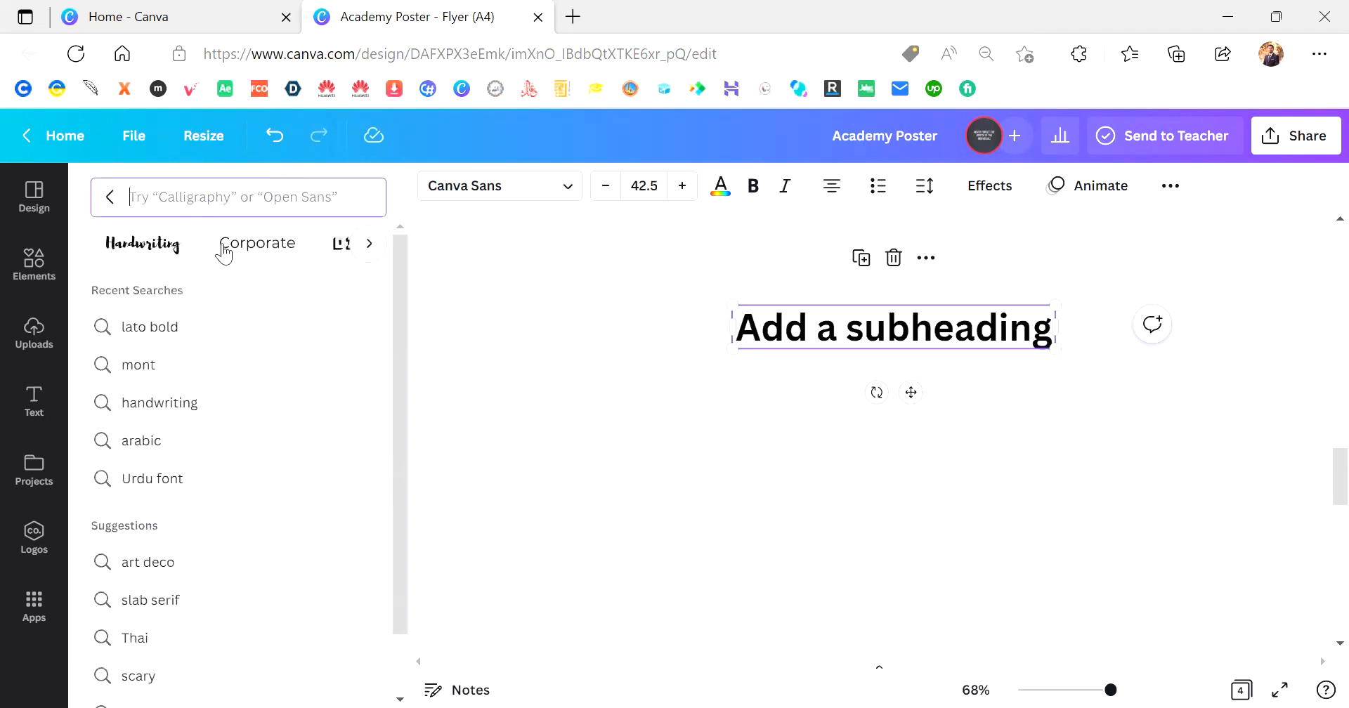
pyautogui.click(247, 248)
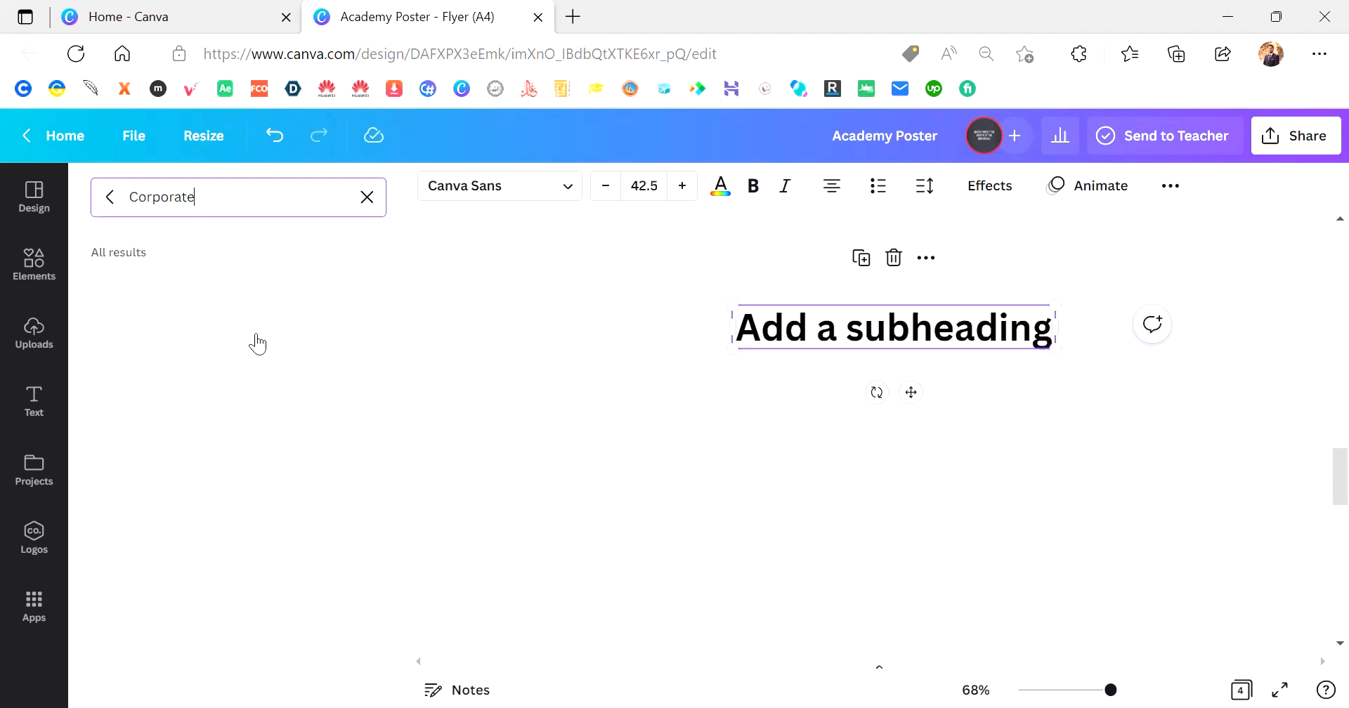
pyautogui.click(367, 197)
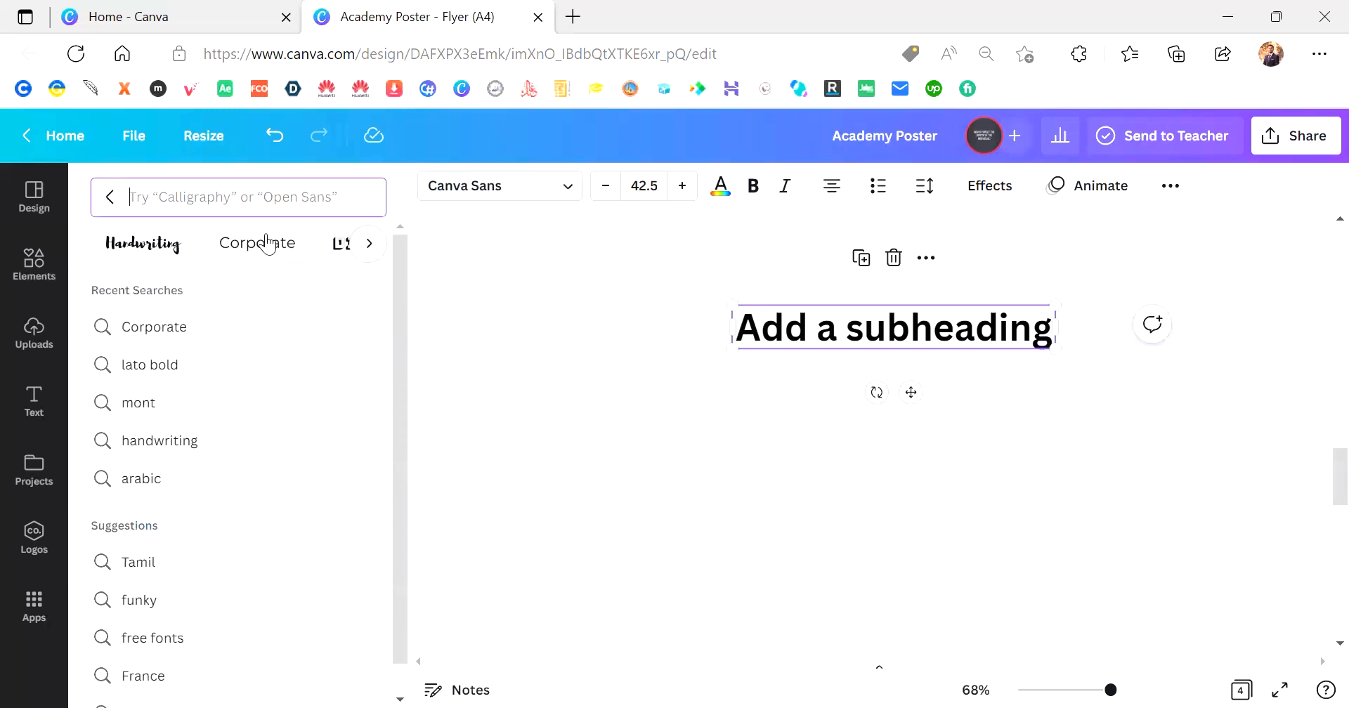
pyautogui.write('funky')
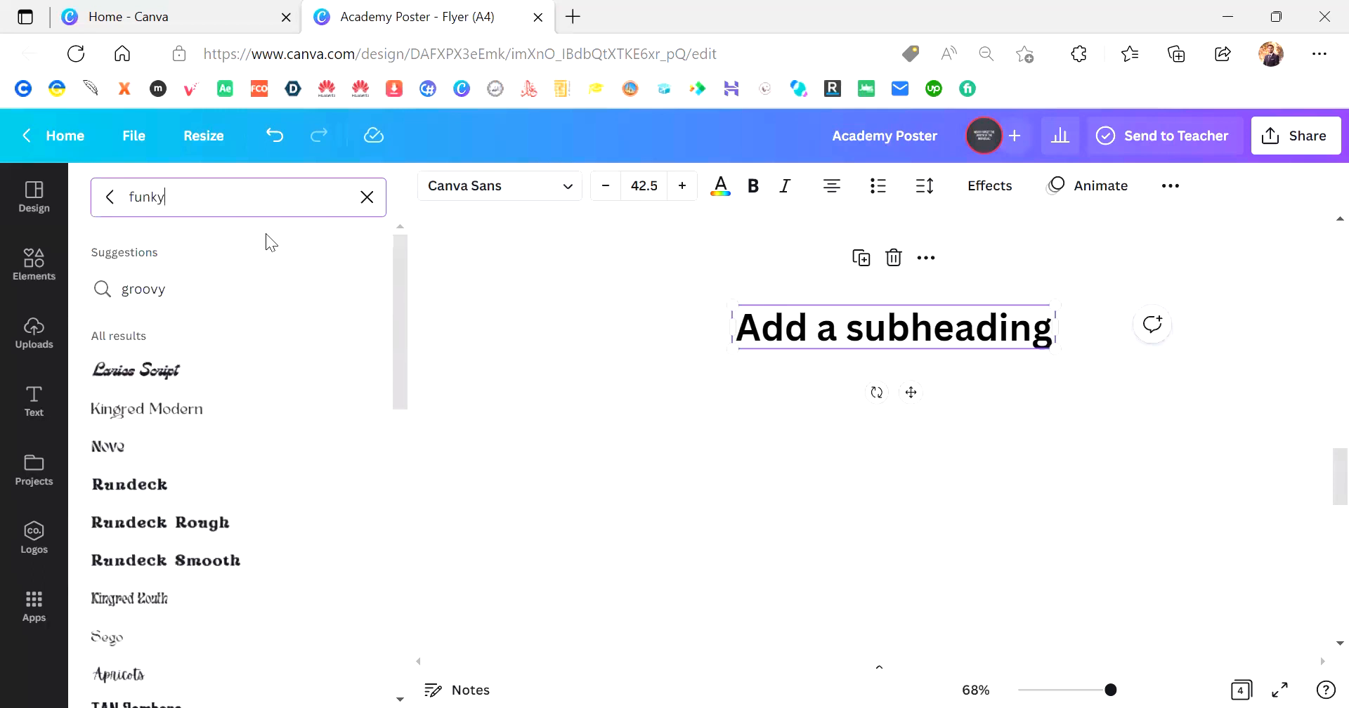
pyautogui.scroll(-6, 197, 520)
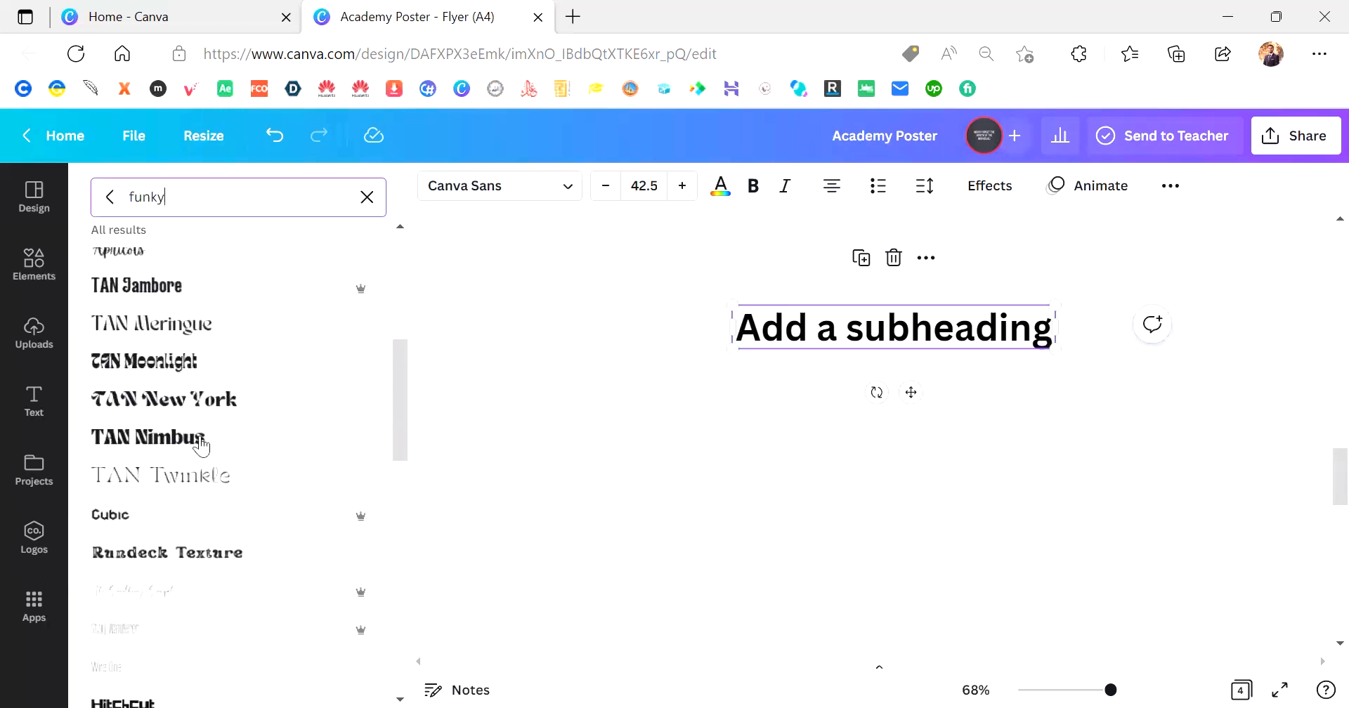
# Search the fonts for classic and retro, look through the retro fonts, and clear the search
pyautogui.doubleClick(176, 190)
pyautogui.write('cla')
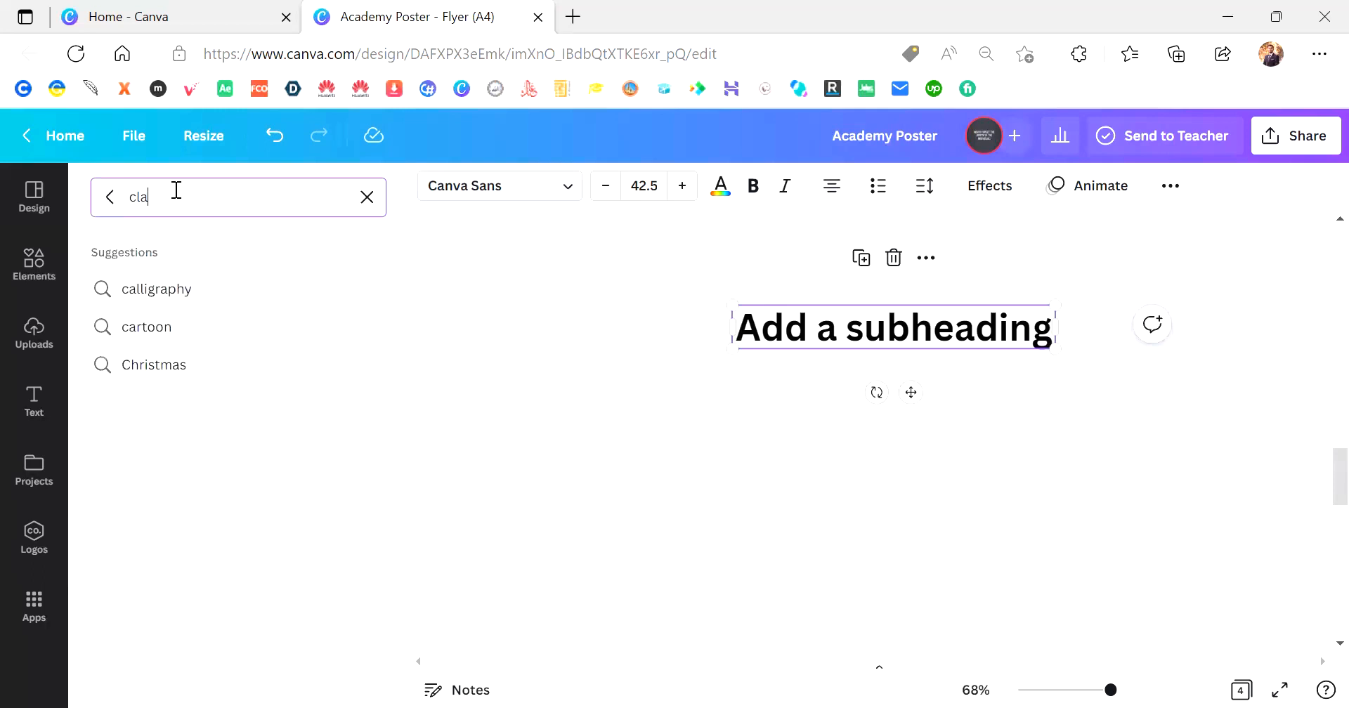
pyautogui.write('ssic')
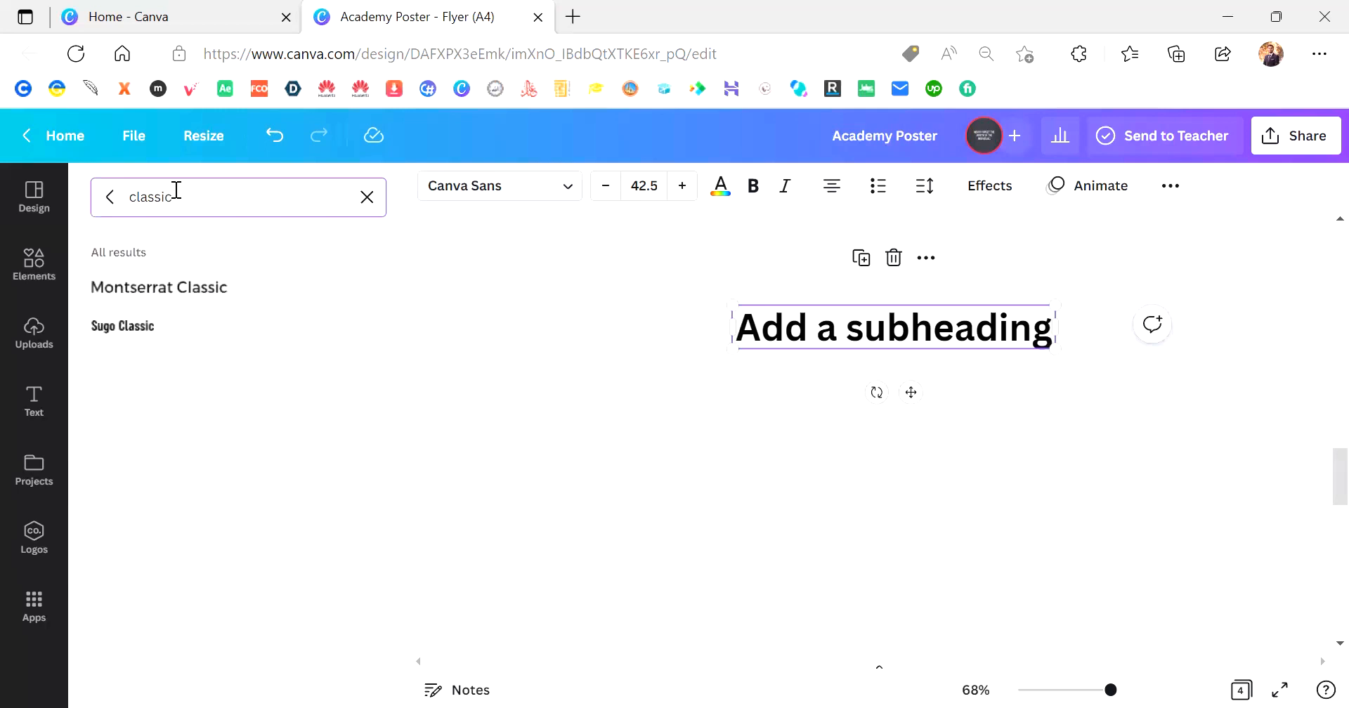
pyautogui.doubleClick(193, 196)
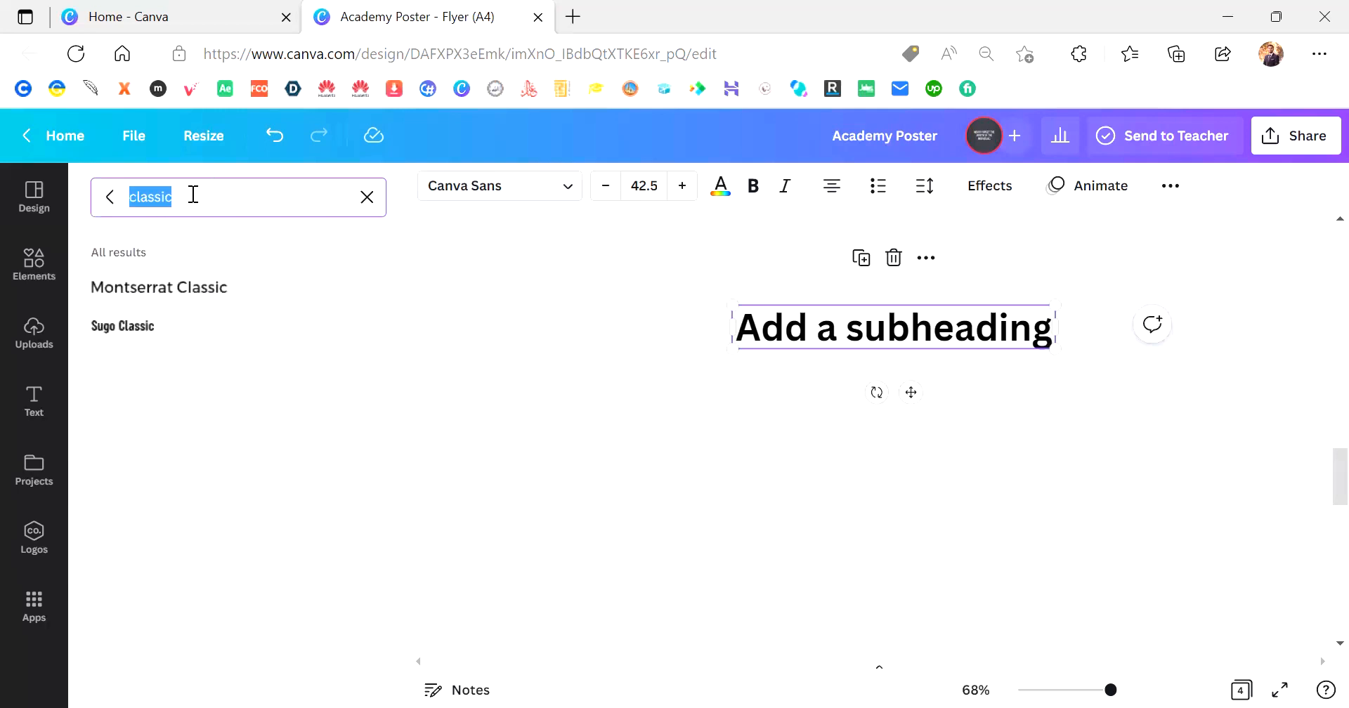
pyautogui.write('retro')
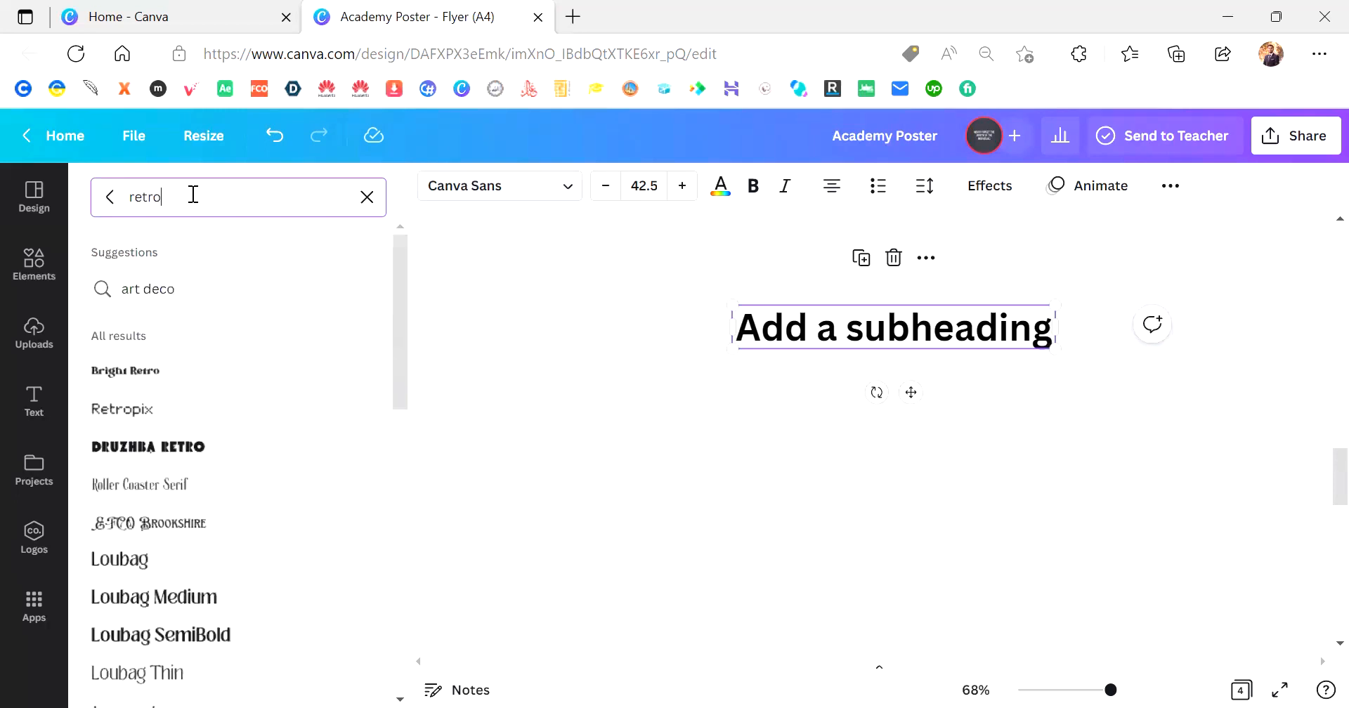
pyautogui.scroll(-3, 197, 469)
pyautogui.scroll(4, 194, 466)
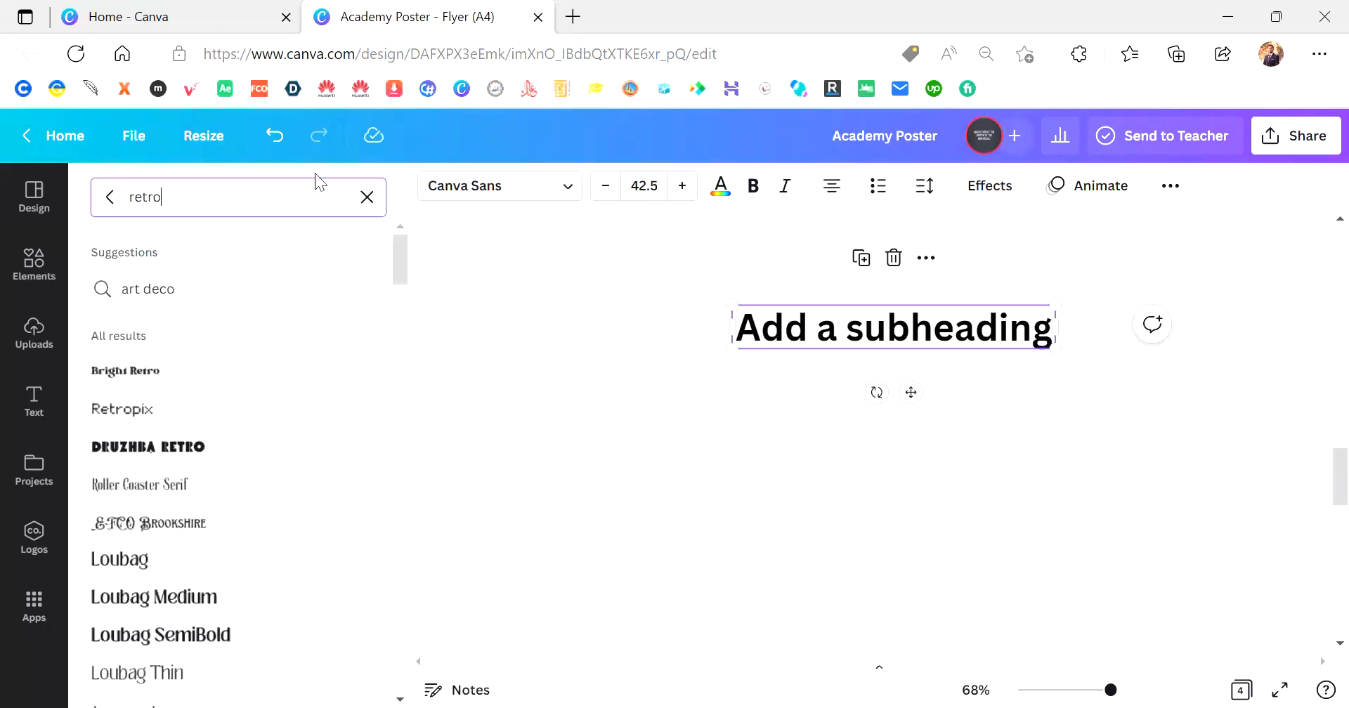
pyautogui.click(367, 197)
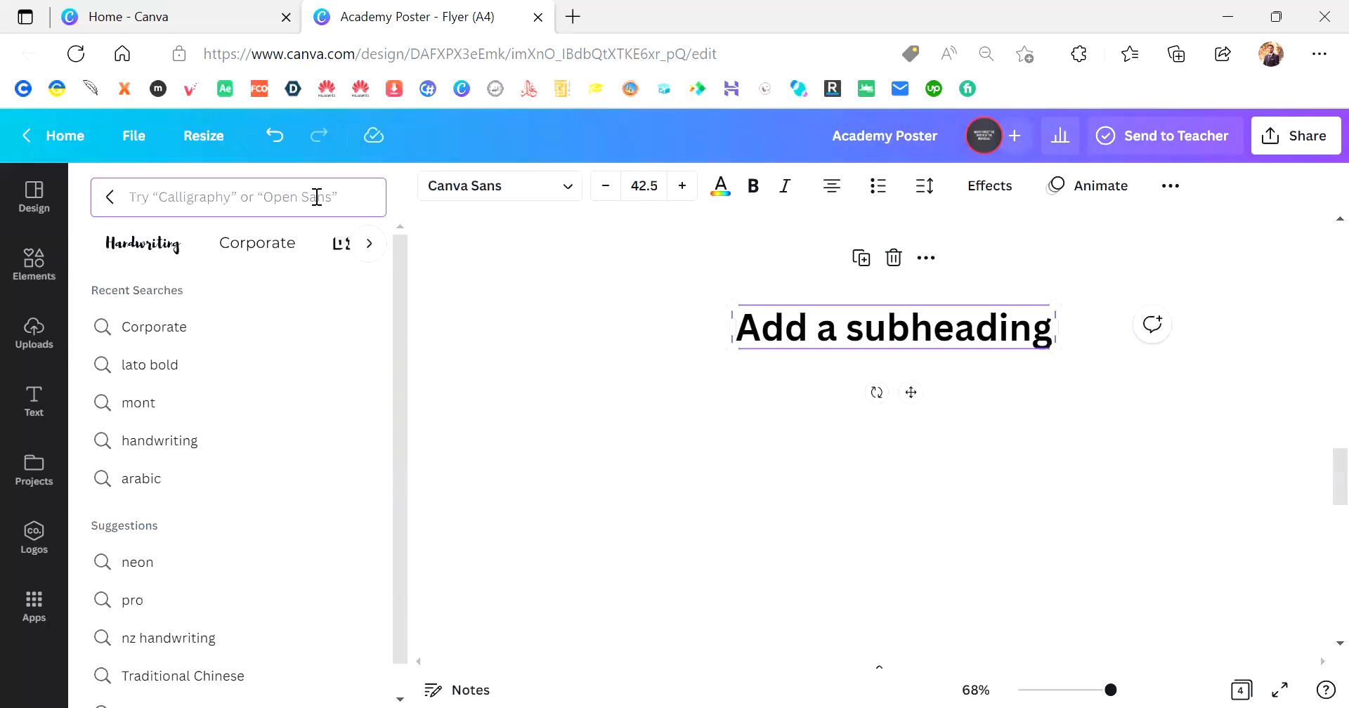
# Search the fonts for arabic and try Bahjaa and Feather Light on the subheading
pyautogui.write('arabic')
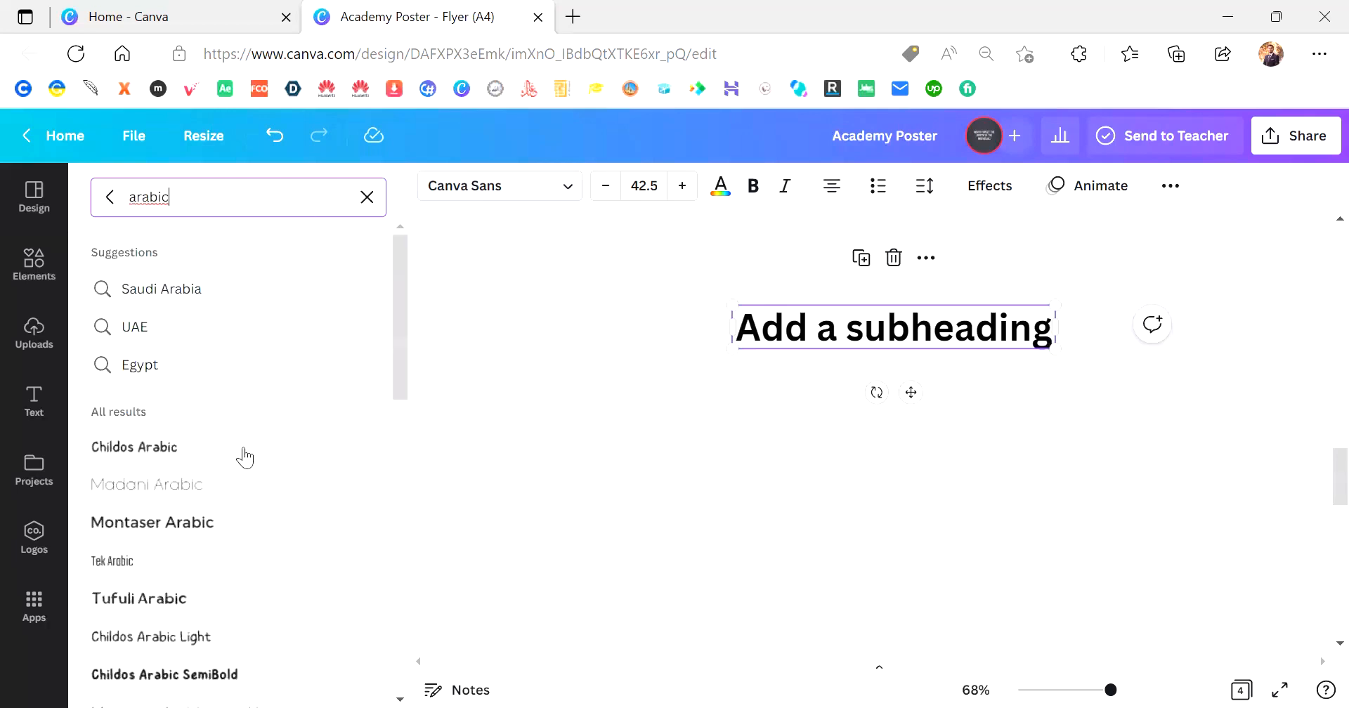
pyautogui.scroll(-3, 241, 458)
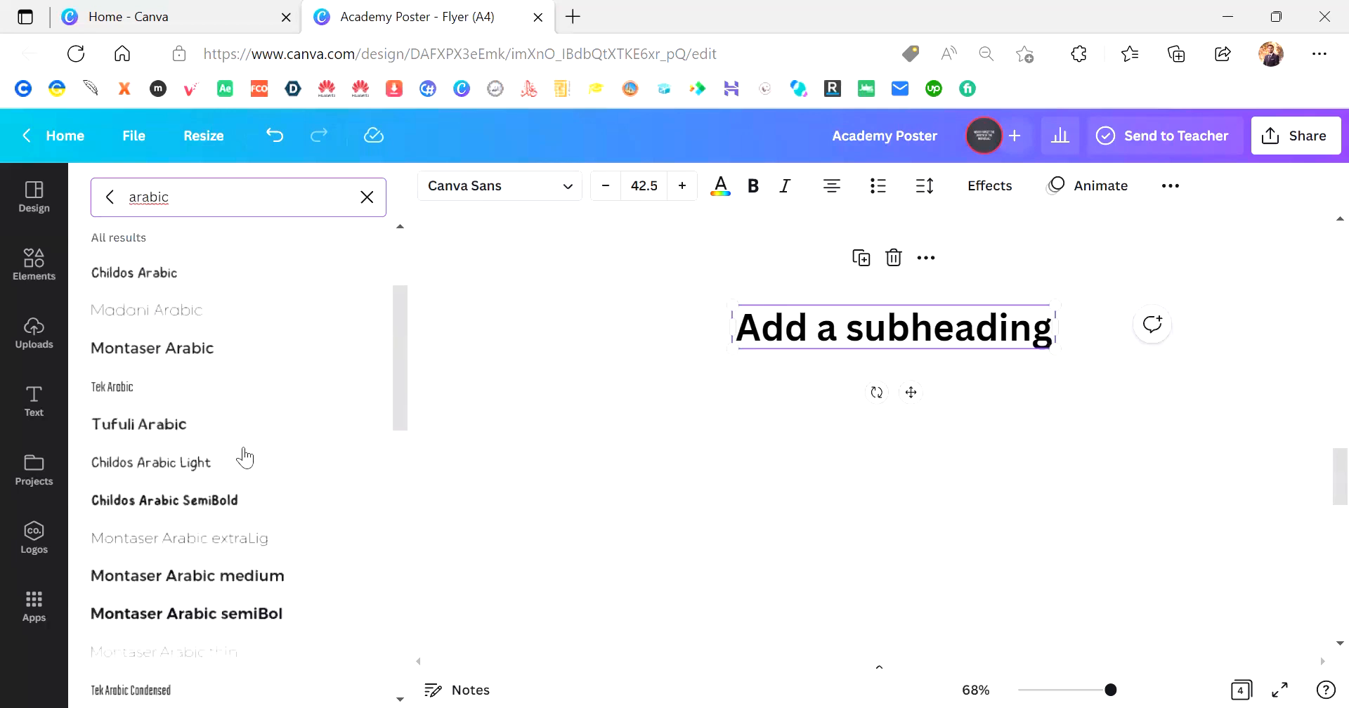
pyautogui.scroll(-10, 267, 344)
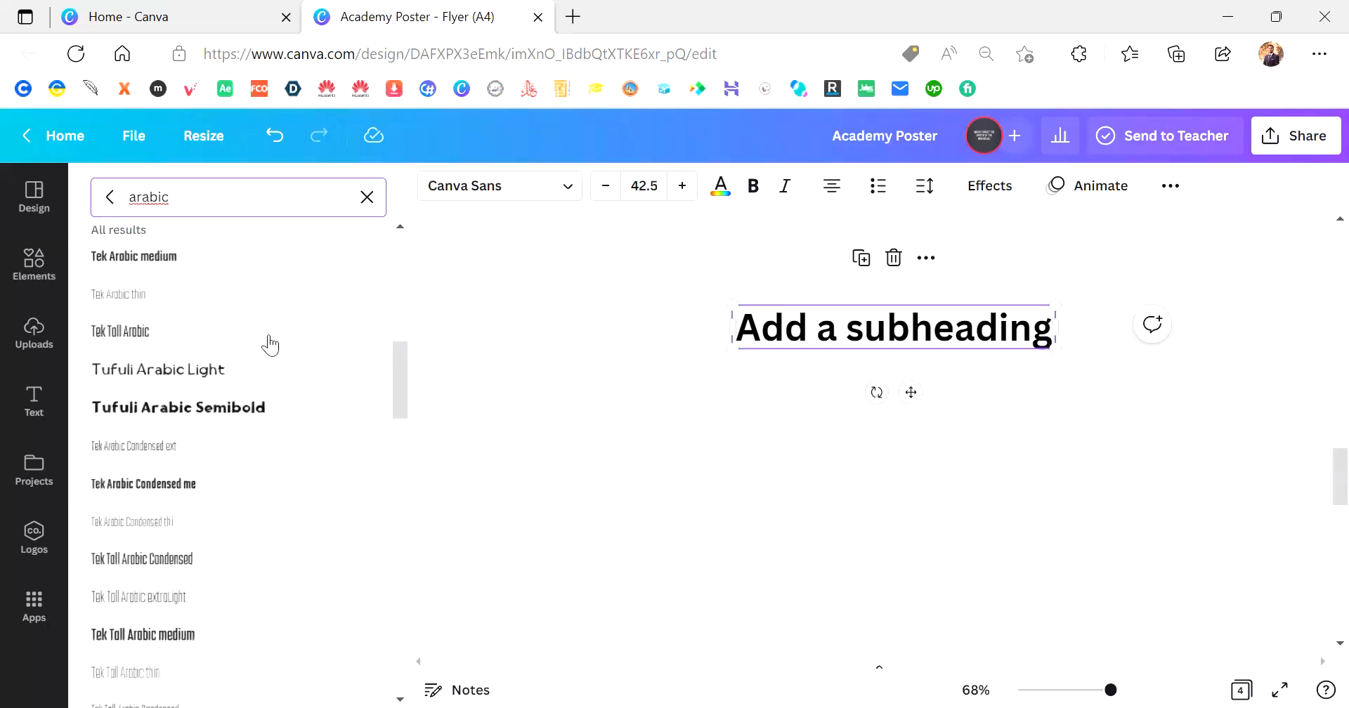
pyautogui.scroll(-4, 211, 466)
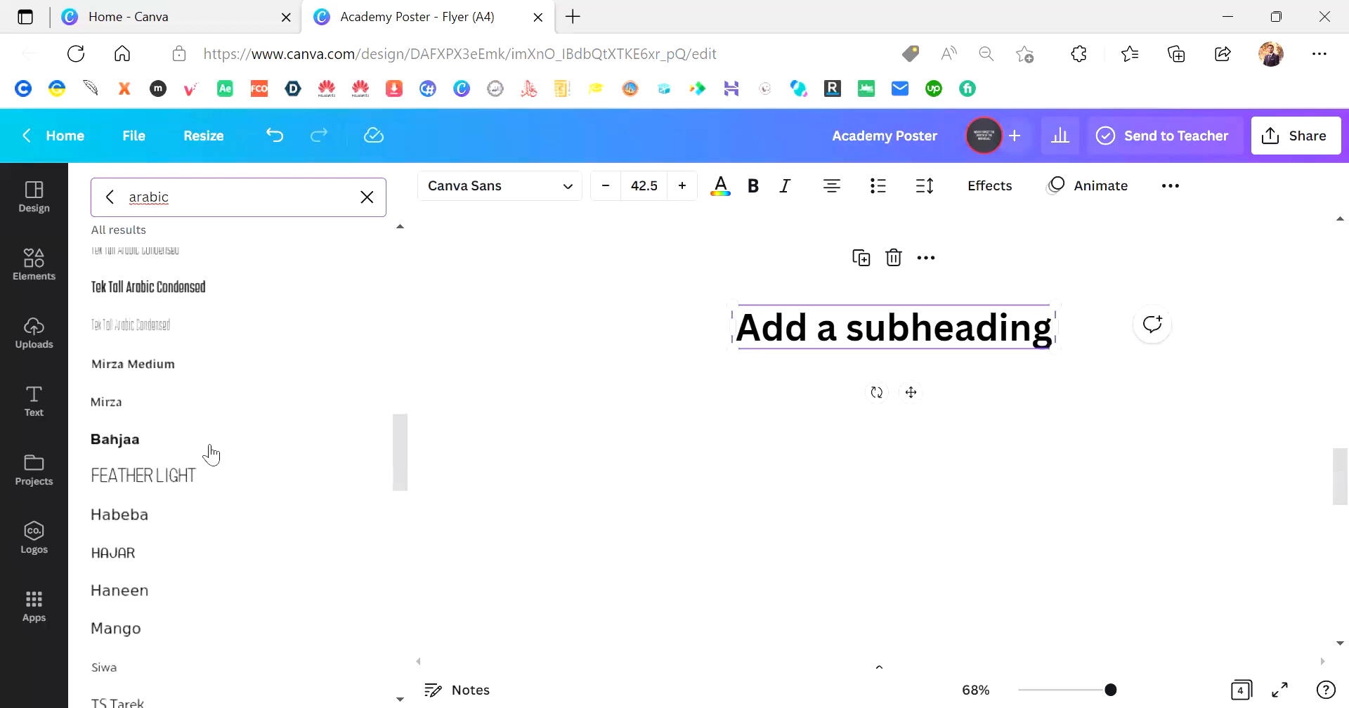
pyautogui.click(209, 453)
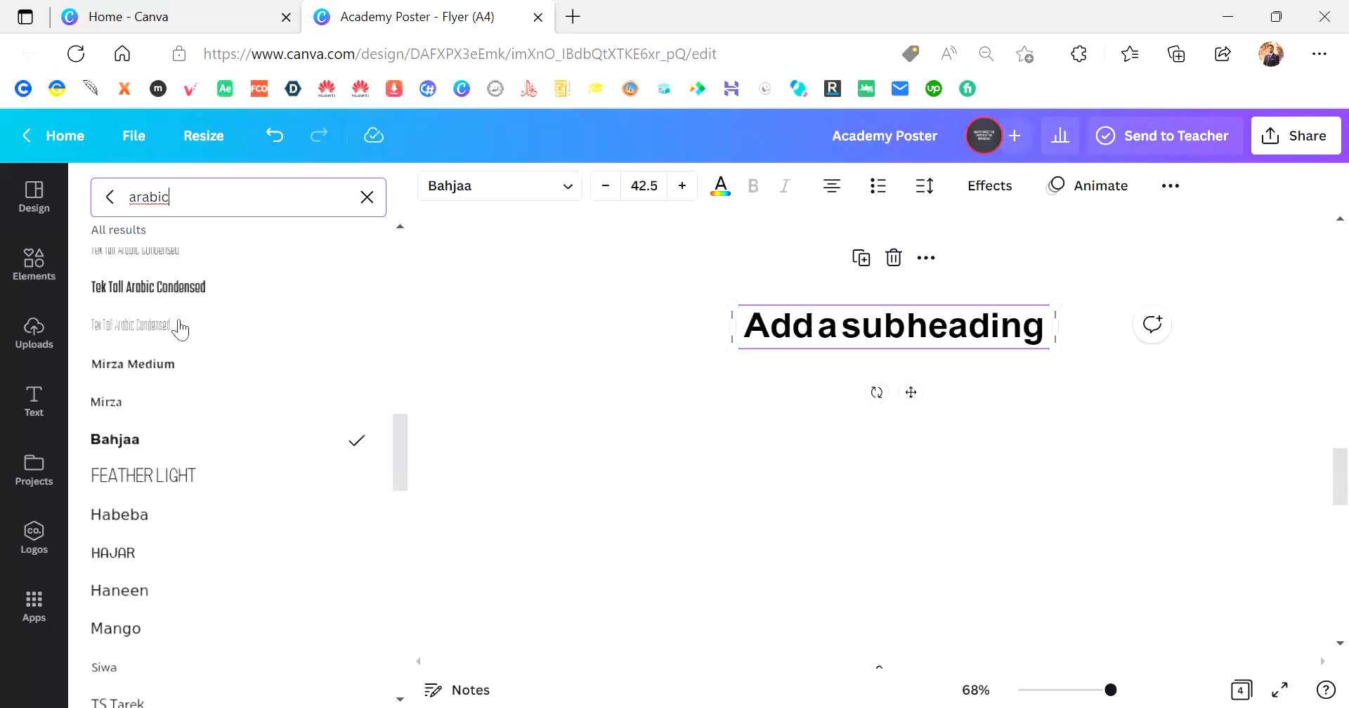
pyautogui.click(190, 476)
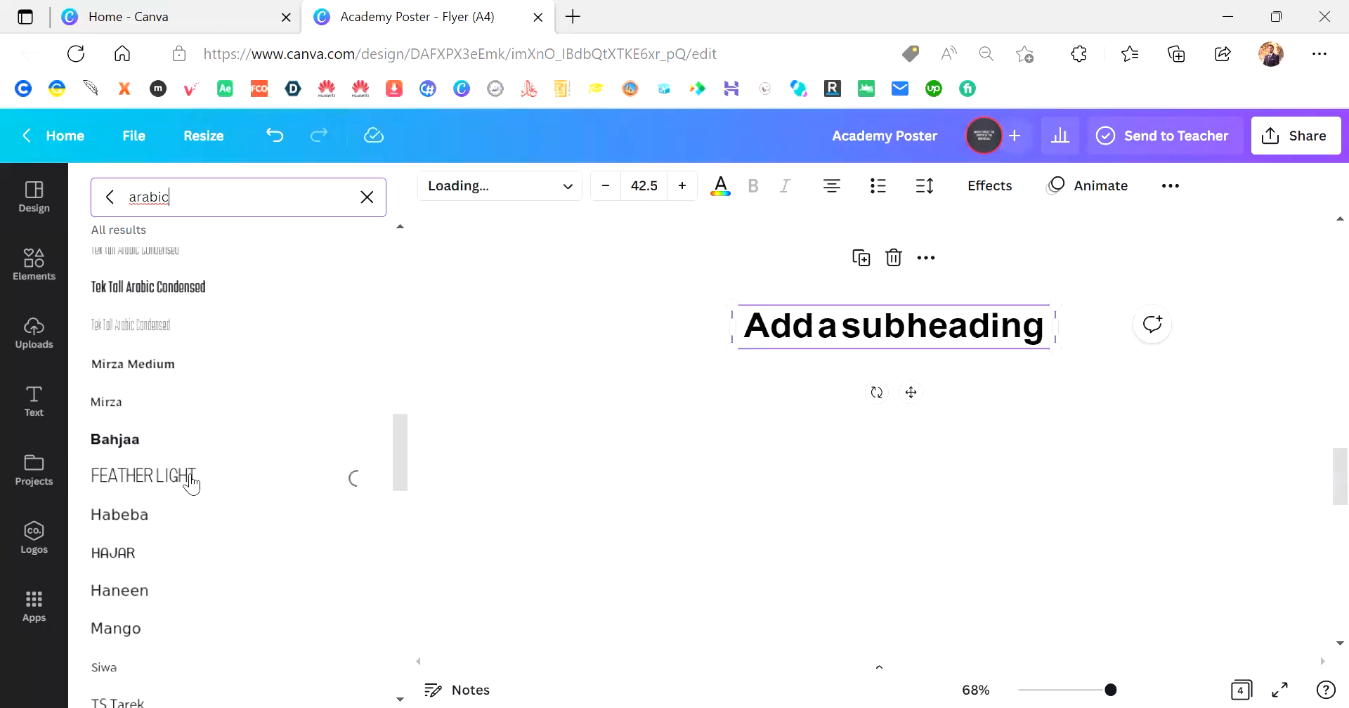
pyautogui.scroll(3, 191, 485)
pyautogui.scroll(4, 191, 485)
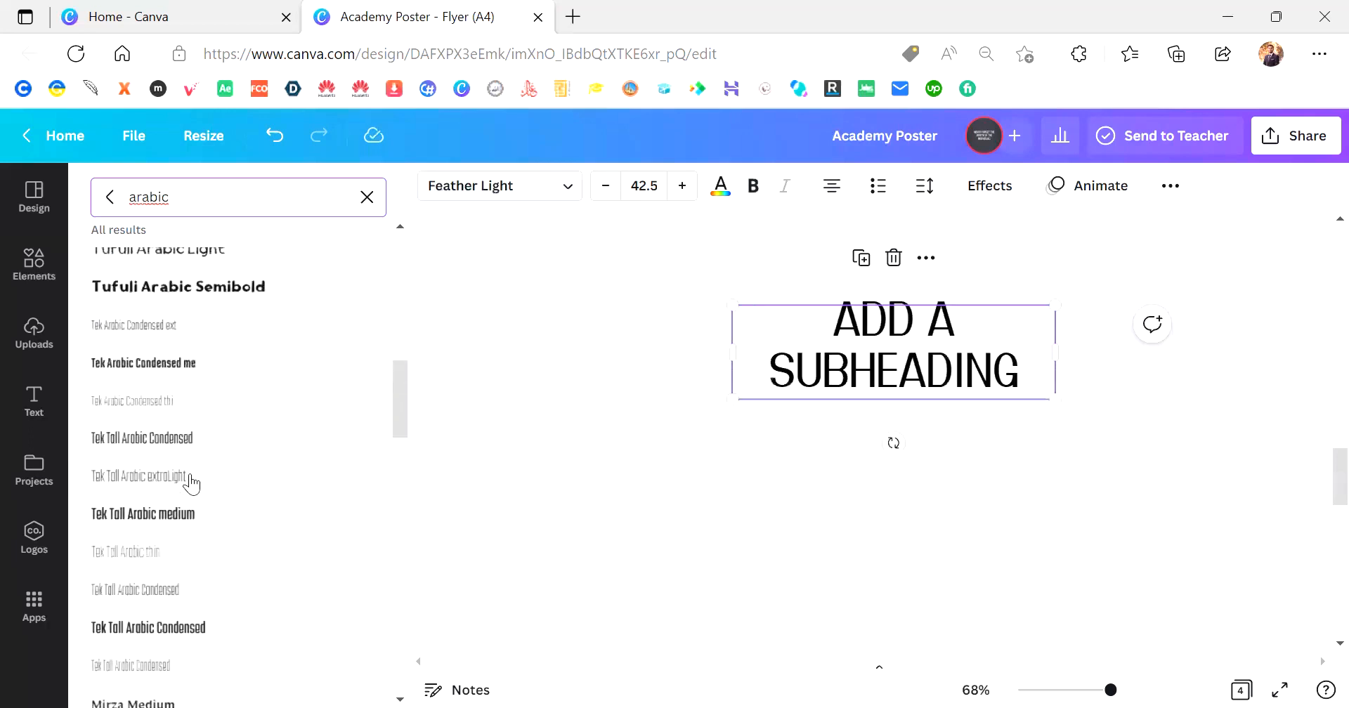
pyautogui.scroll(5, 191, 485)
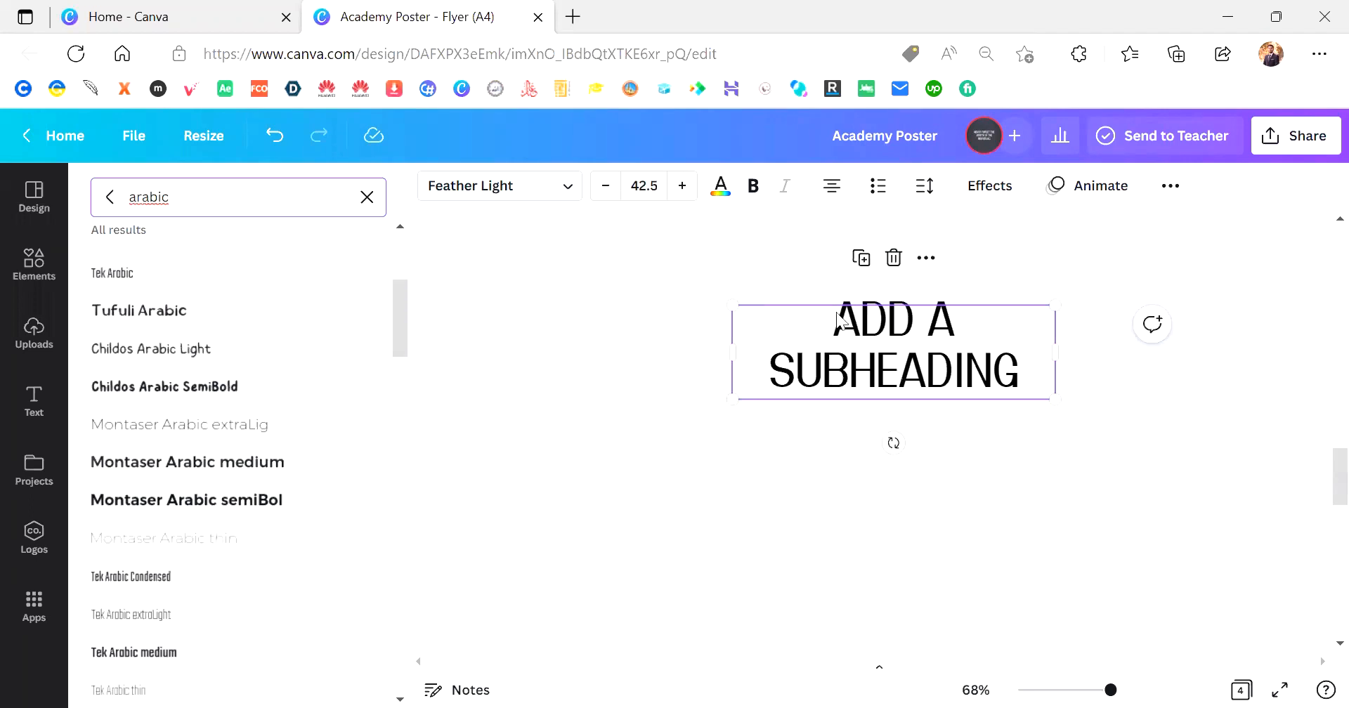
# Open Google in a new browser tab and search for "salam in arabic"
pyautogui.click(573, 16)
pyautogui.write('g')
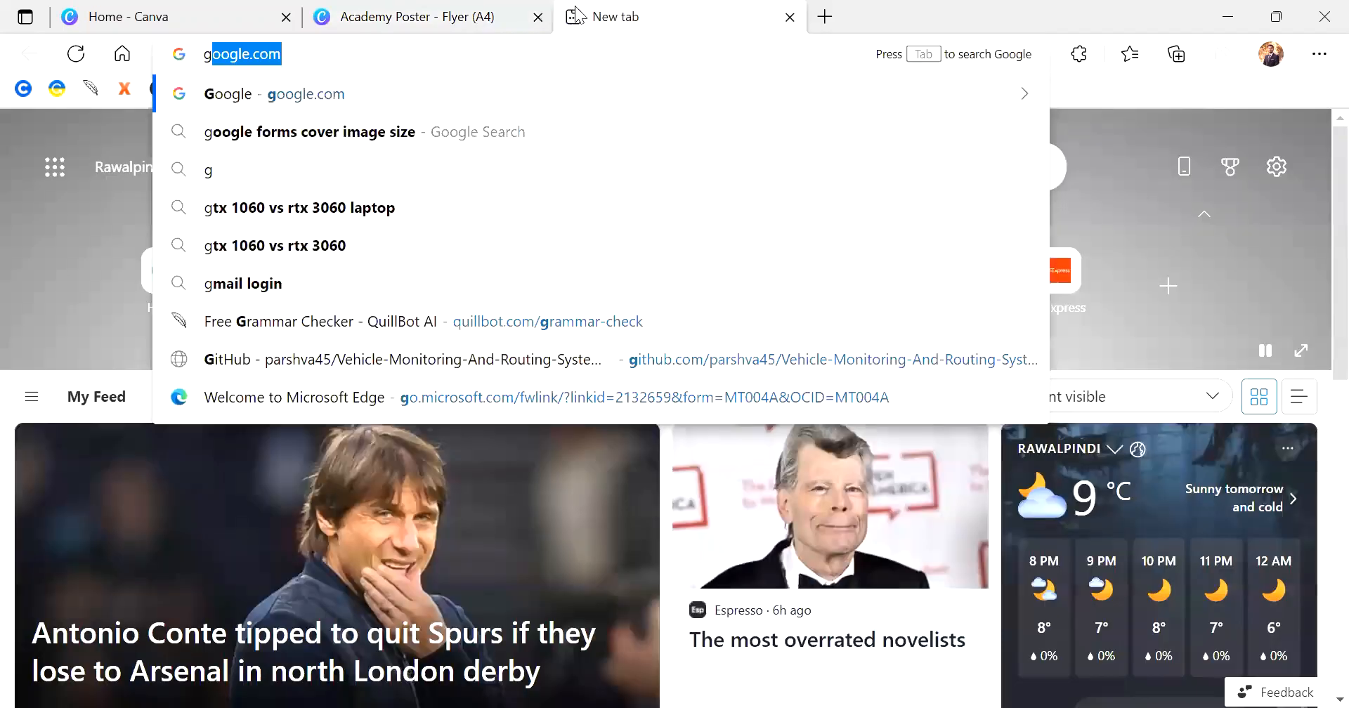
pyautogui.press('Return')
pyautogui.write('salam in arabo')
pyautogui.press('BackSpace')
pyautogui.write('ic')
pyautogui.press('Return')
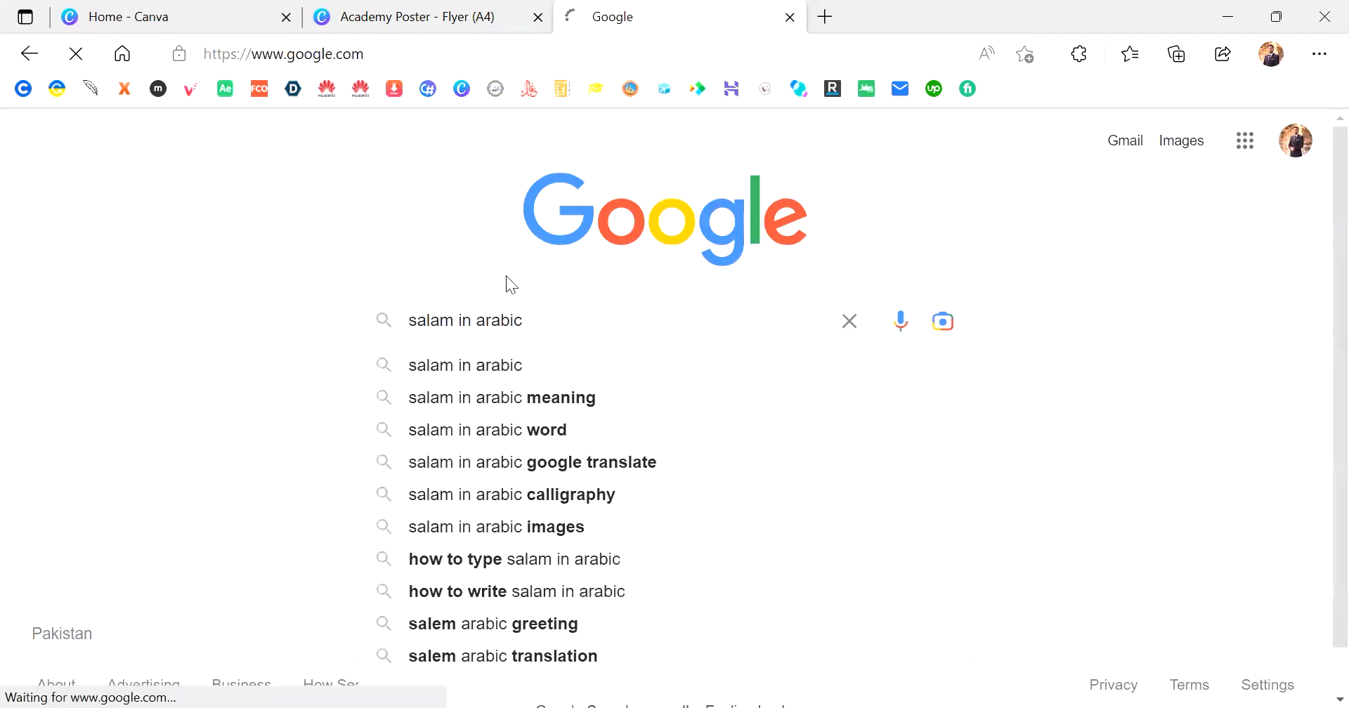
# Copy the Arabic greeting السلام عليكم from the Wiktionary search result's description
pyautogui.scroll(-4, 523, 494)
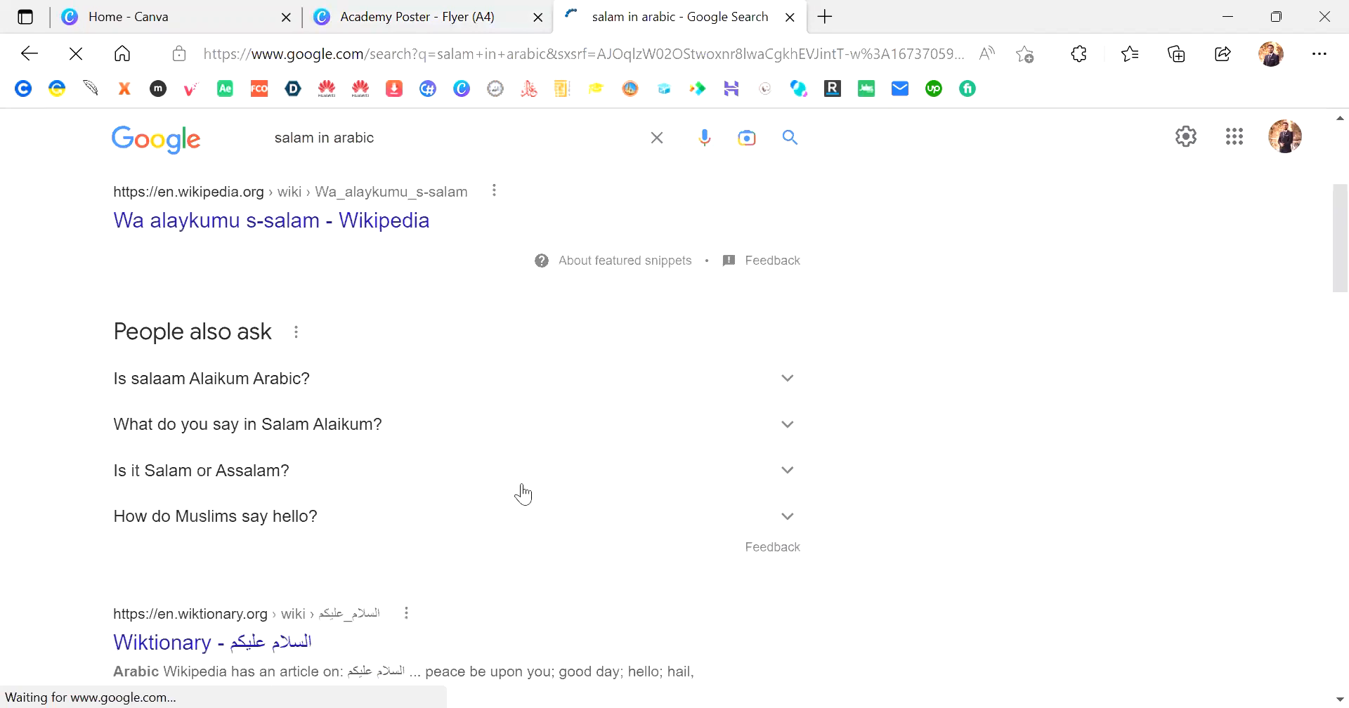
pyautogui.scroll(-2, 524, 494)
pyautogui.moveTo(407, 507); pyautogui.dragTo(351, 516)
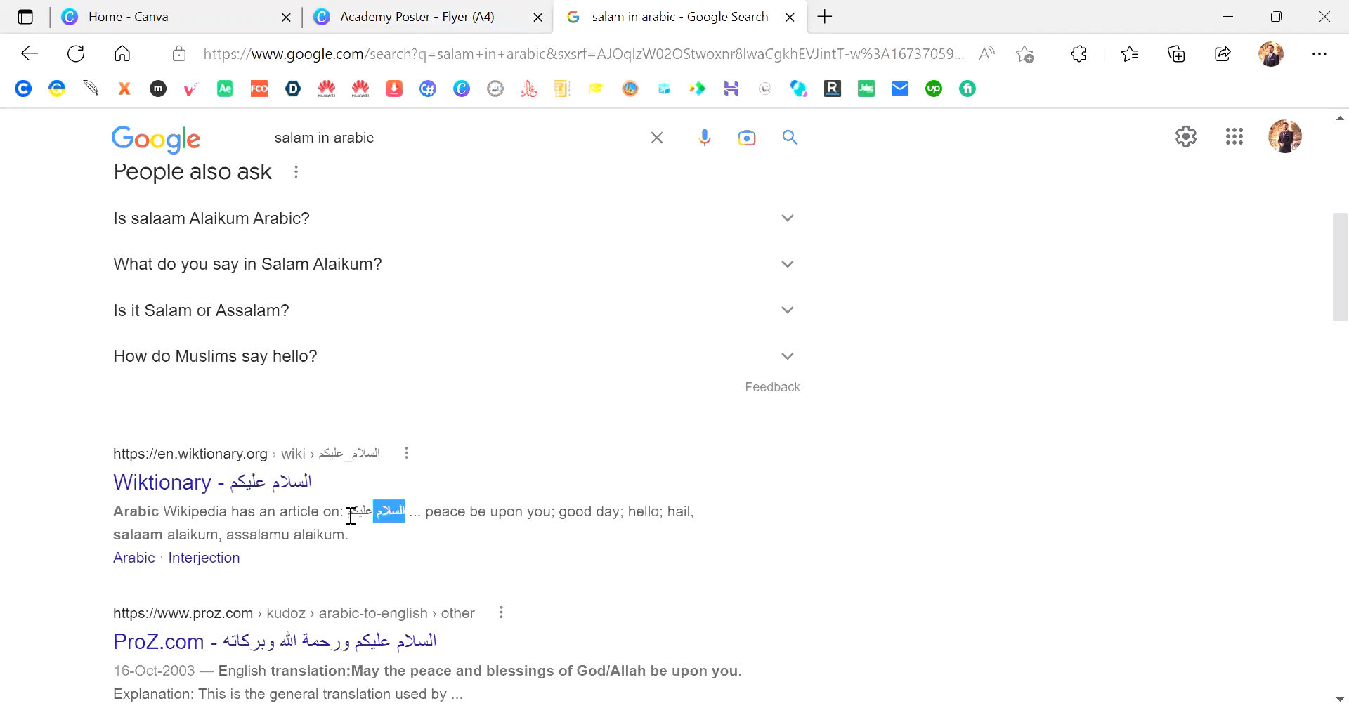
# Switch back to the Academy Poster design and replace the subheading text with the copied Arabic greeting
pyautogui.click(473, 10)
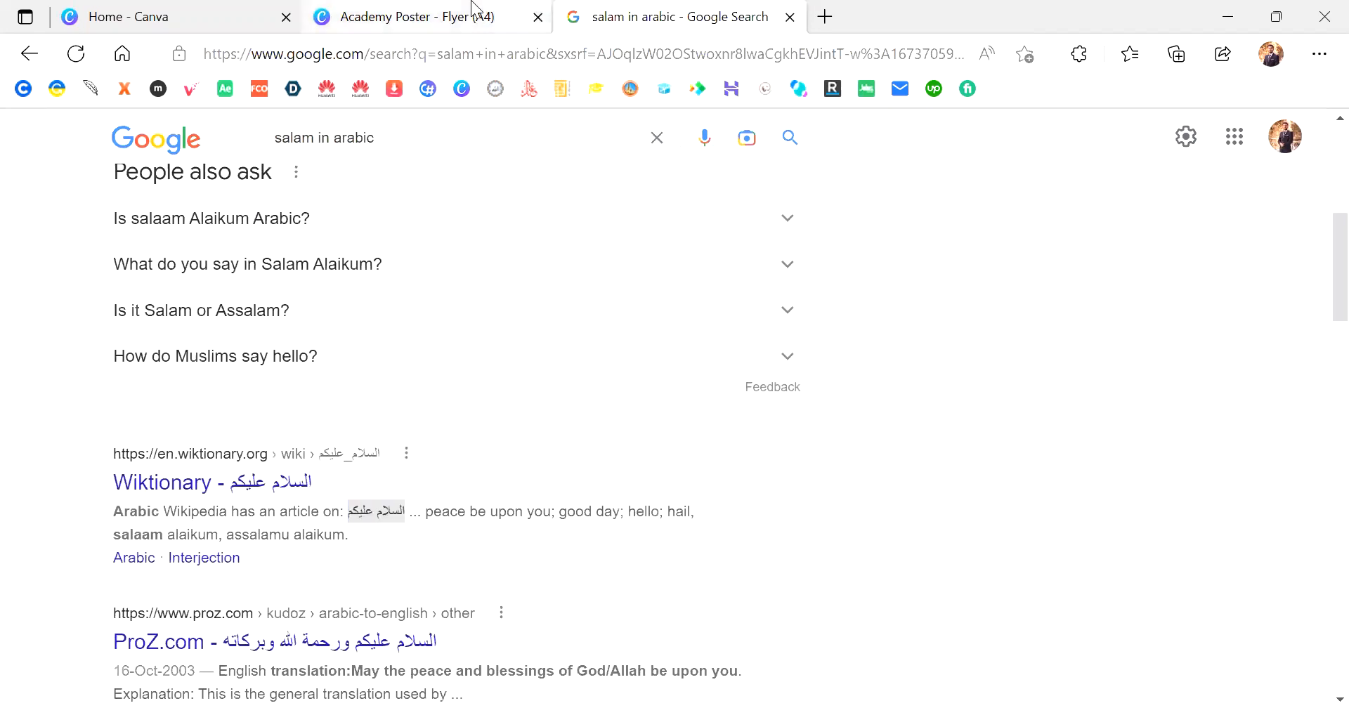
pyautogui.click(952, 397)
pyautogui.click(951, 398)
pyautogui.doubleClick(917, 380)
pyautogui.hotkey('ctrl', 'v')
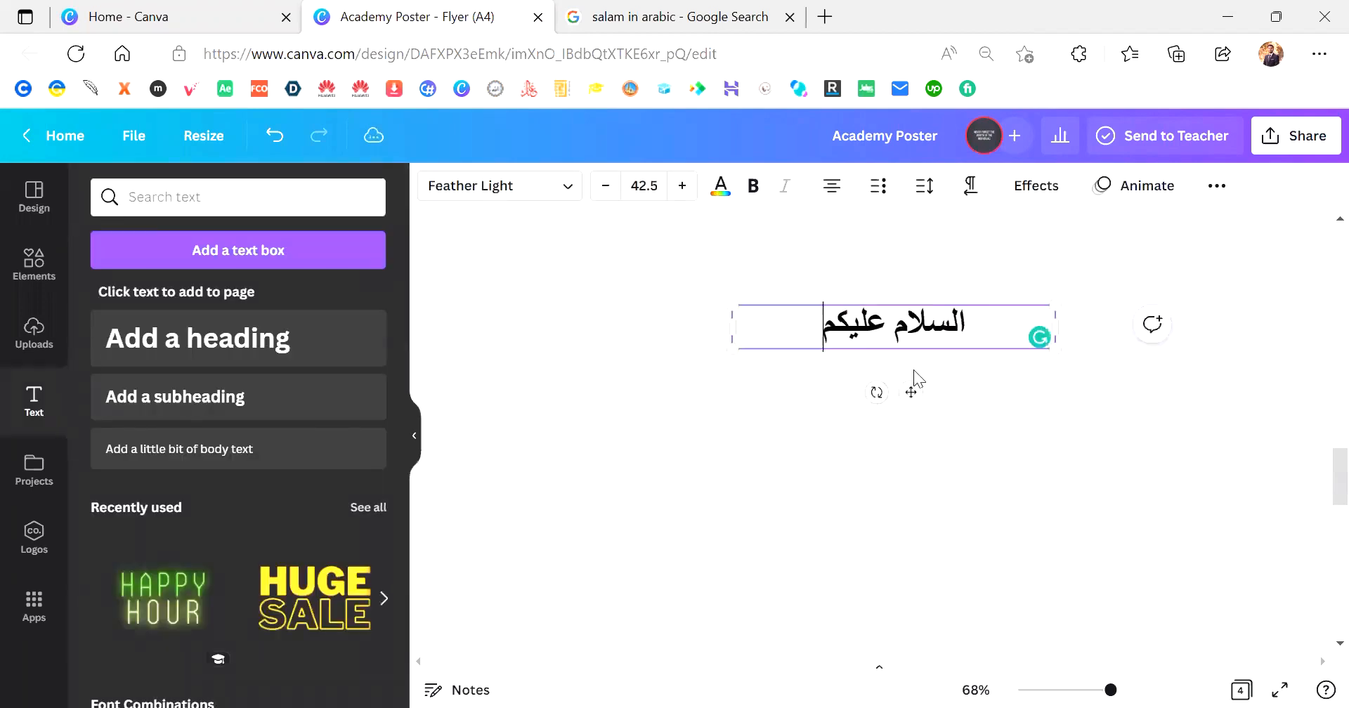
# Try the Montaser Arabic fonts in extra light, semibold and thin on the Arabic greeting
pyautogui.click(482, 190)
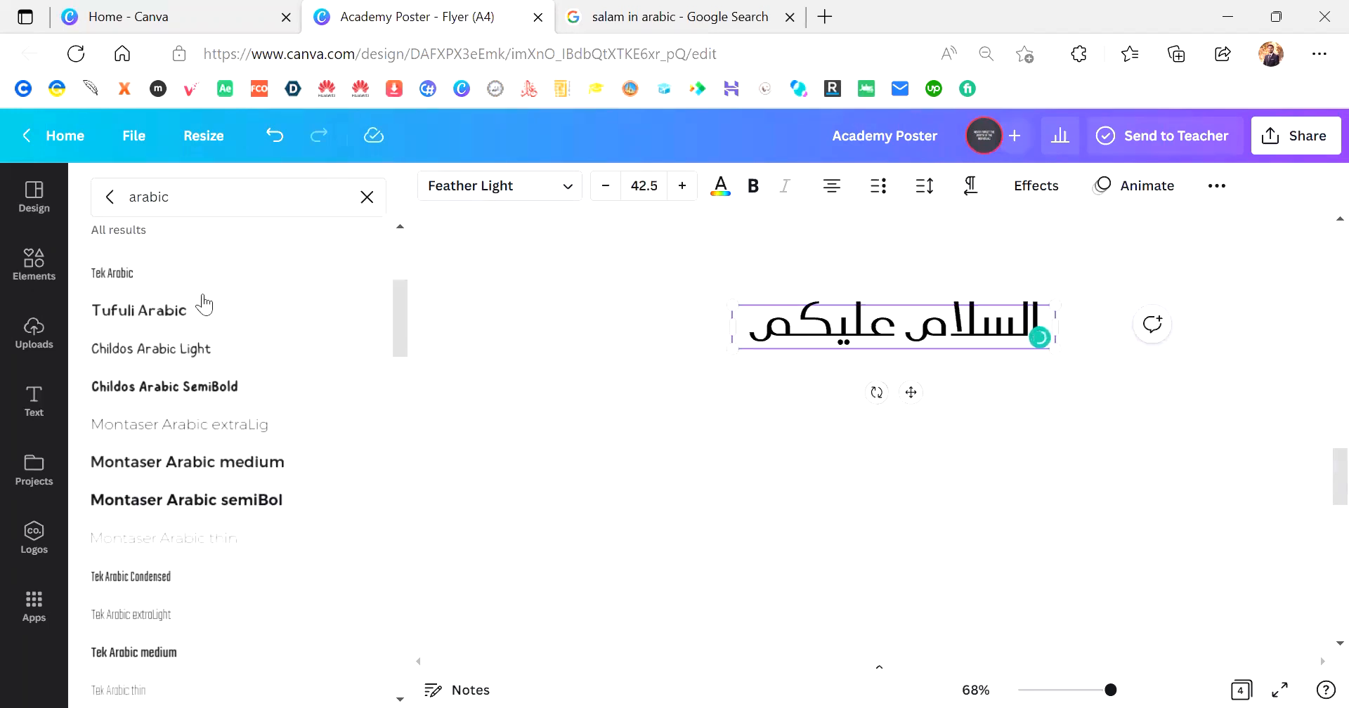
pyautogui.scroll(4, 204, 304)
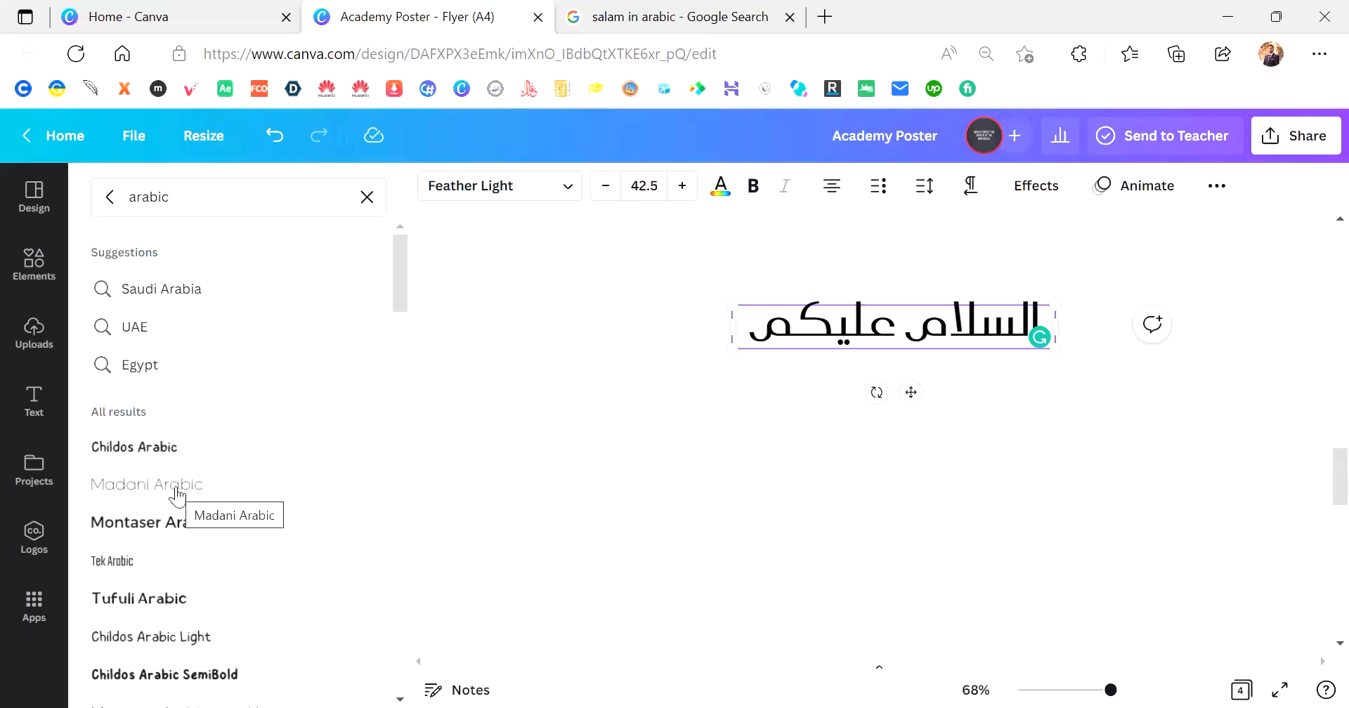
pyautogui.scroll(-2, 176, 496)
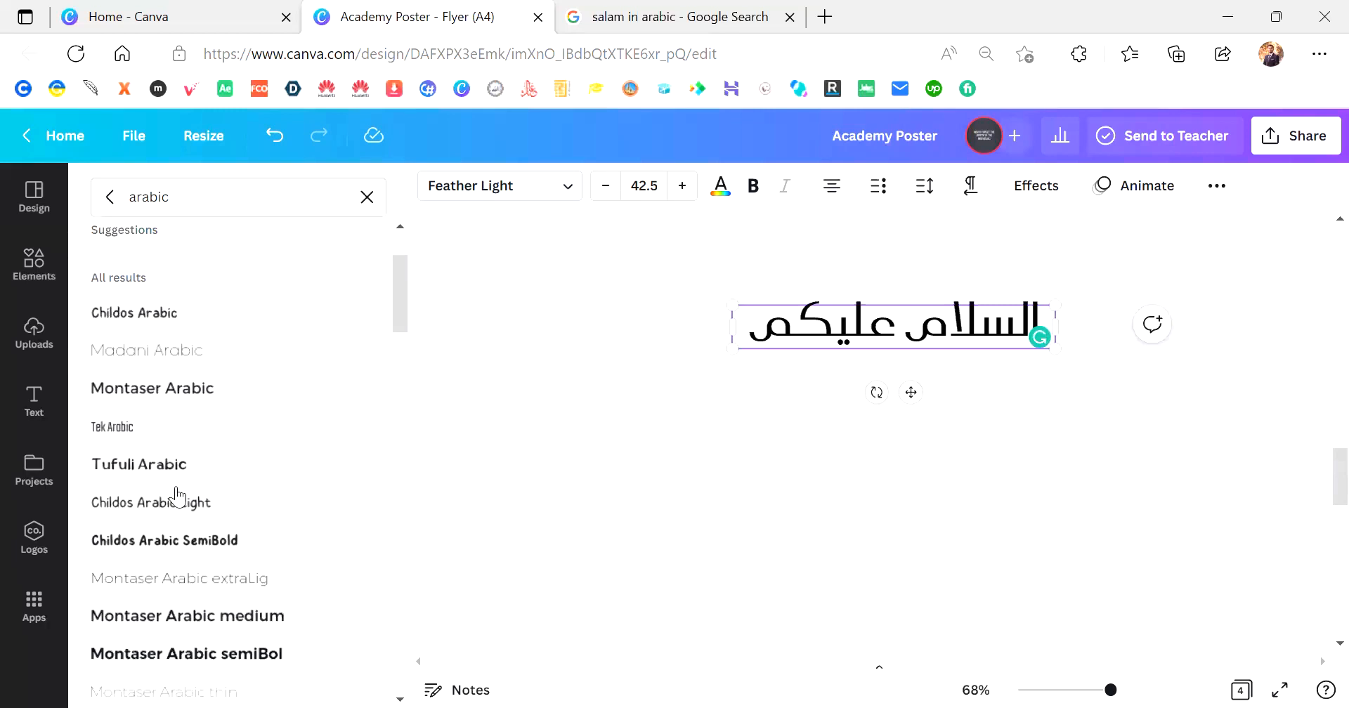
pyautogui.scroll(-1, 176, 497)
pyautogui.click(172, 517)
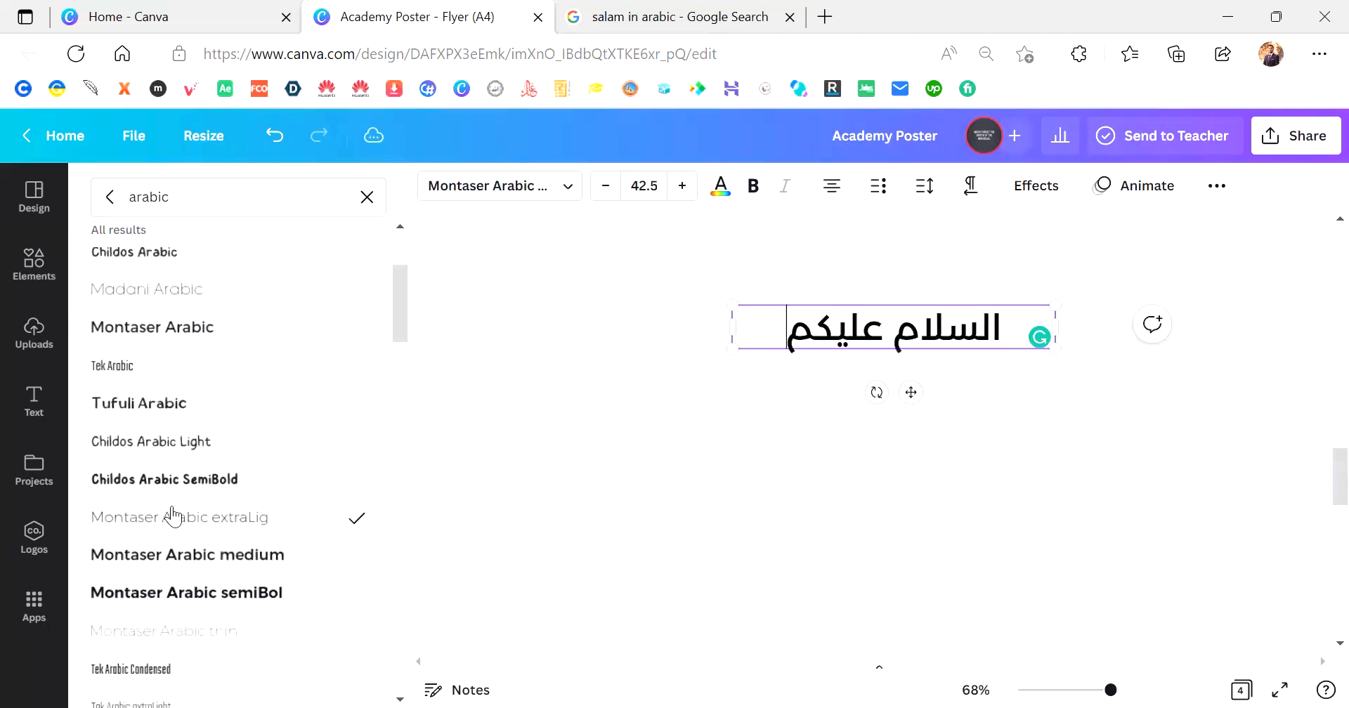
pyautogui.scroll(-1, 172, 517)
pyautogui.click(173, 509)
pyautogui.click(181, 538)
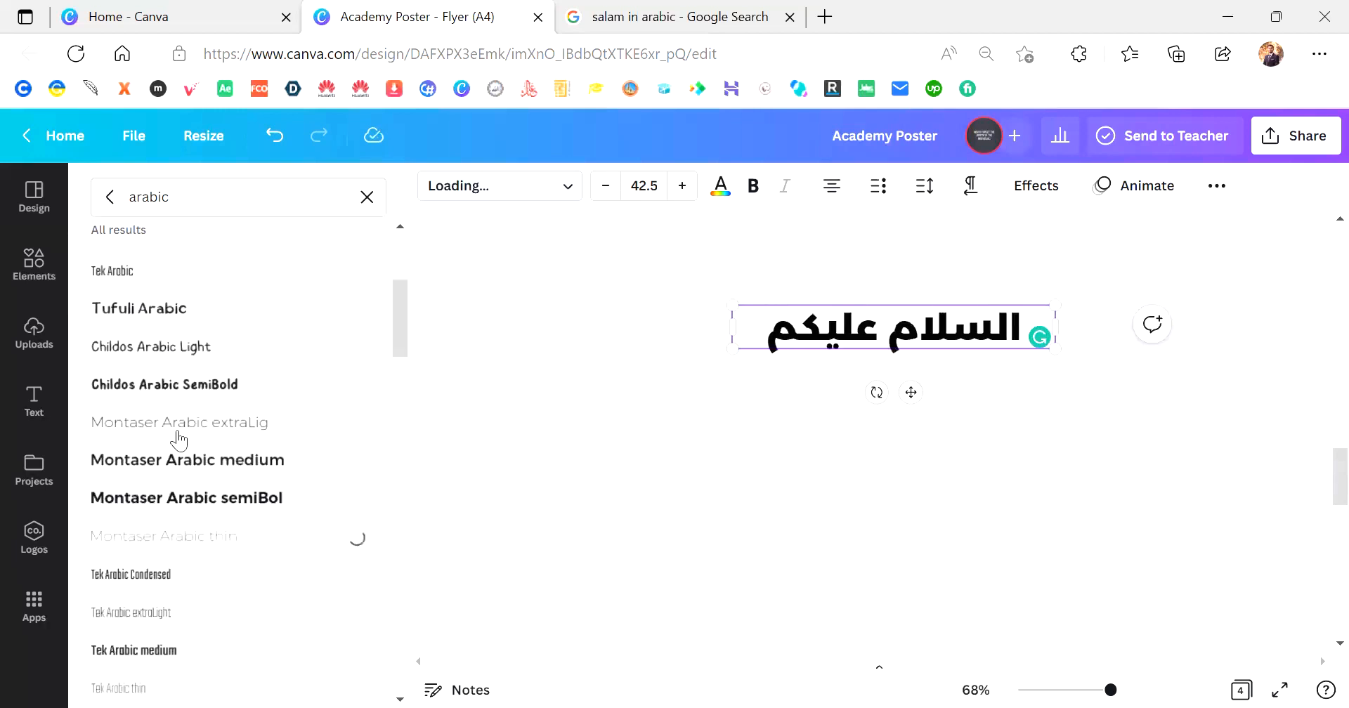
# Try the Tufuli Arabic and Madani Arabic fonts on the Arabic greeting
pyautogui.click(177, 308)
pyautogui.scroll(2, 176, 307)
pyautogui.click(175, 293)
pyautogui.click(177, 336)
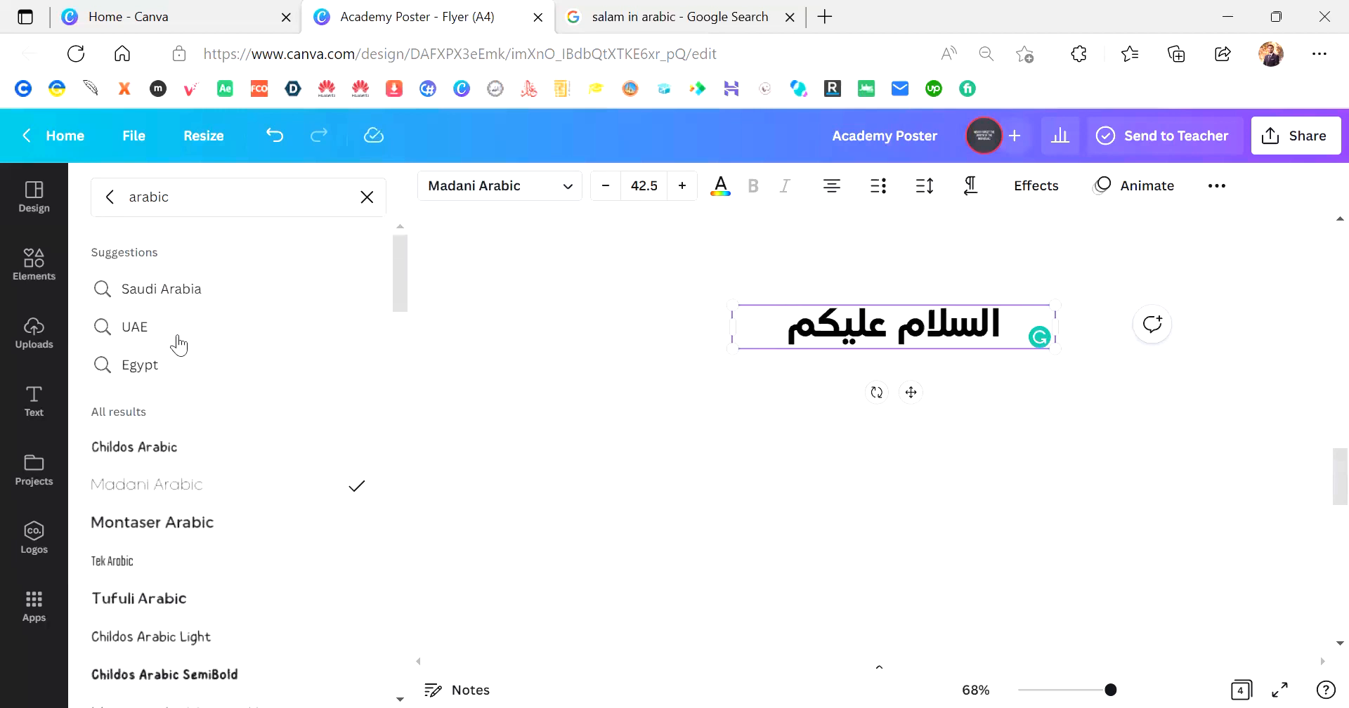
# Try the Tek Tall Arabic Condensed and 29LT Bukra Condensed fonts on the Arabic greeting
pyautogui.scroll(-10, 158, 460)
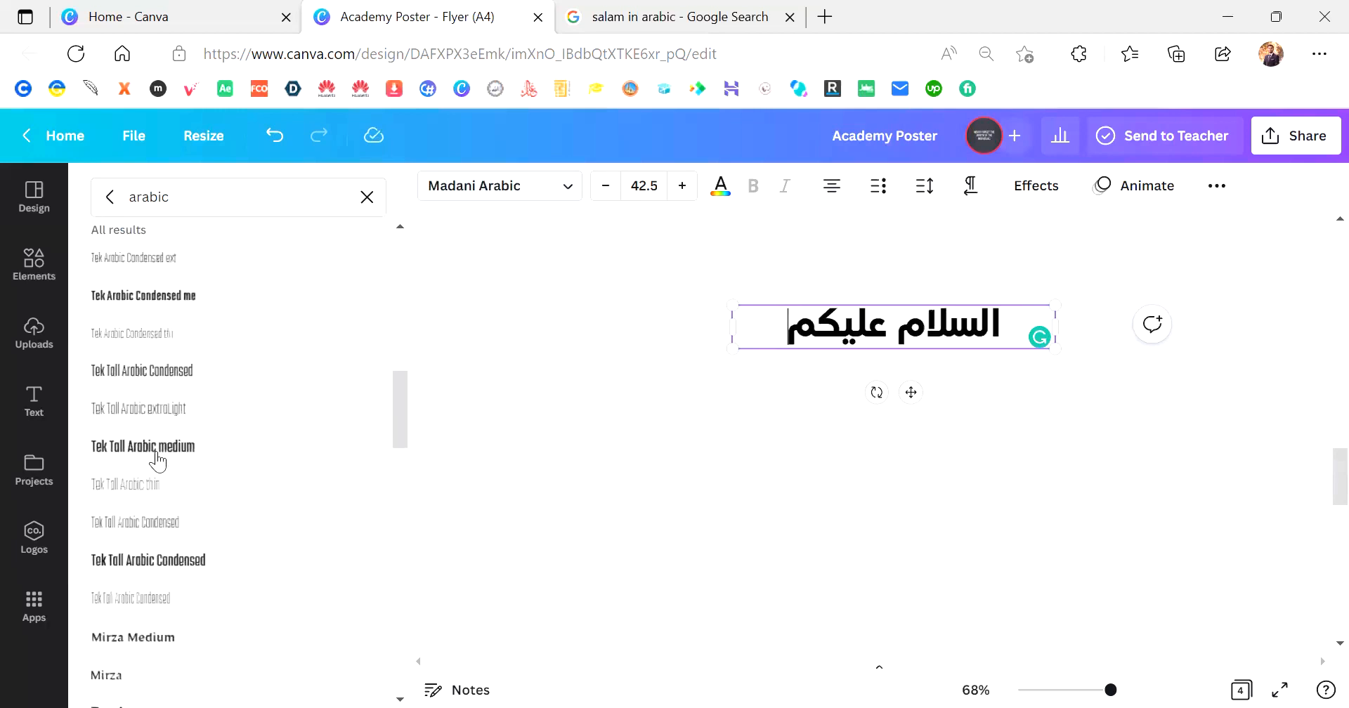
pyautogui.click(143, 521)
pyautogui.scroll(-5, 144, 523)
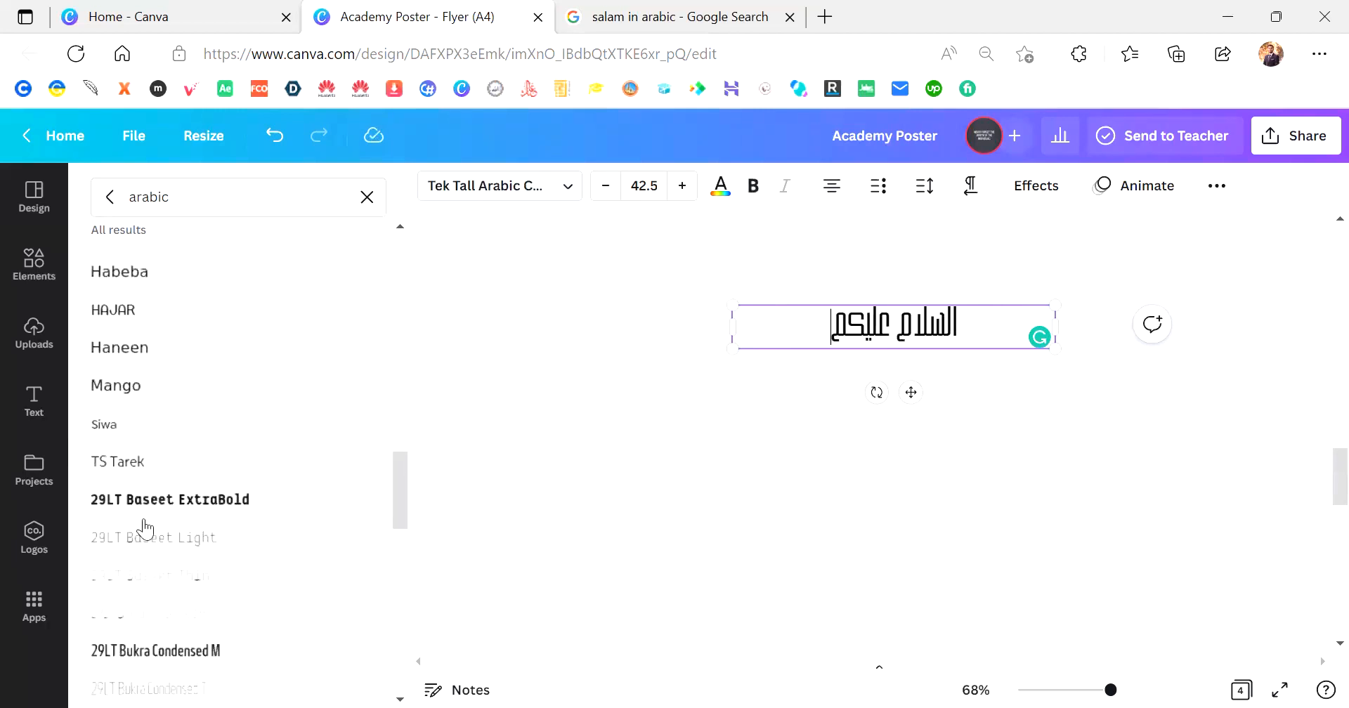
pyautogui.scroll(-2, 144, 528)
pyautogui.click(143, 522)
# Try the 29LT Bukra Semi Condensed and 29LT Bukra Wide Thin fonts on the Arabic greeting
pyautogui.scroll(-5, 172, 580)
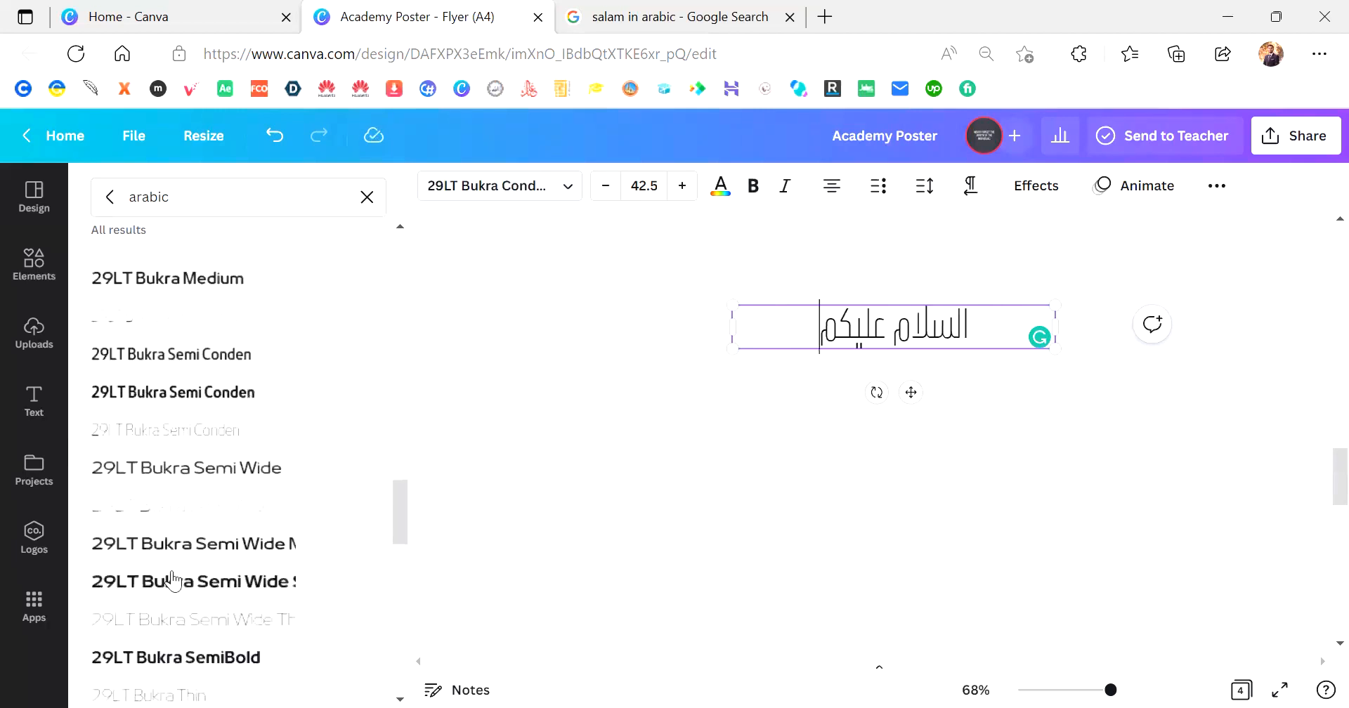
pyautogui.click(220, 434)
pyautogui.scroll(-5, 223, 450)
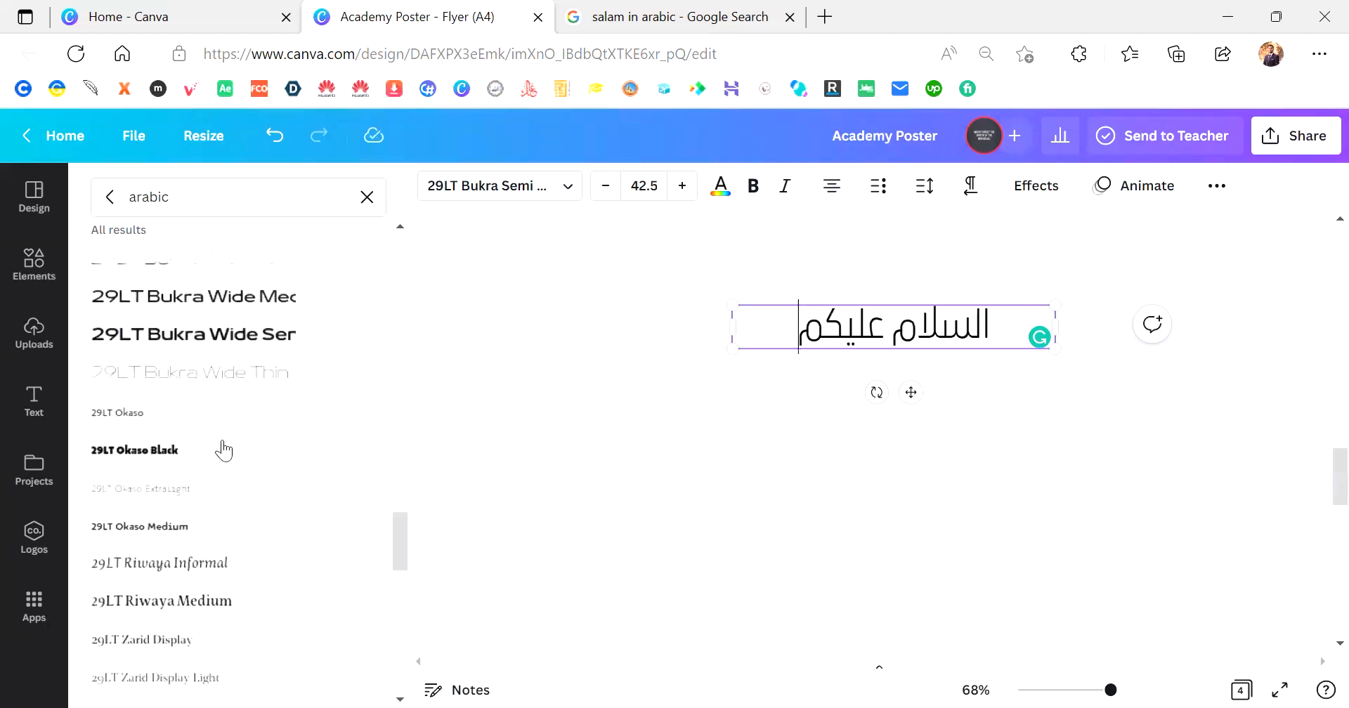
pyautogui.click(251, 376)
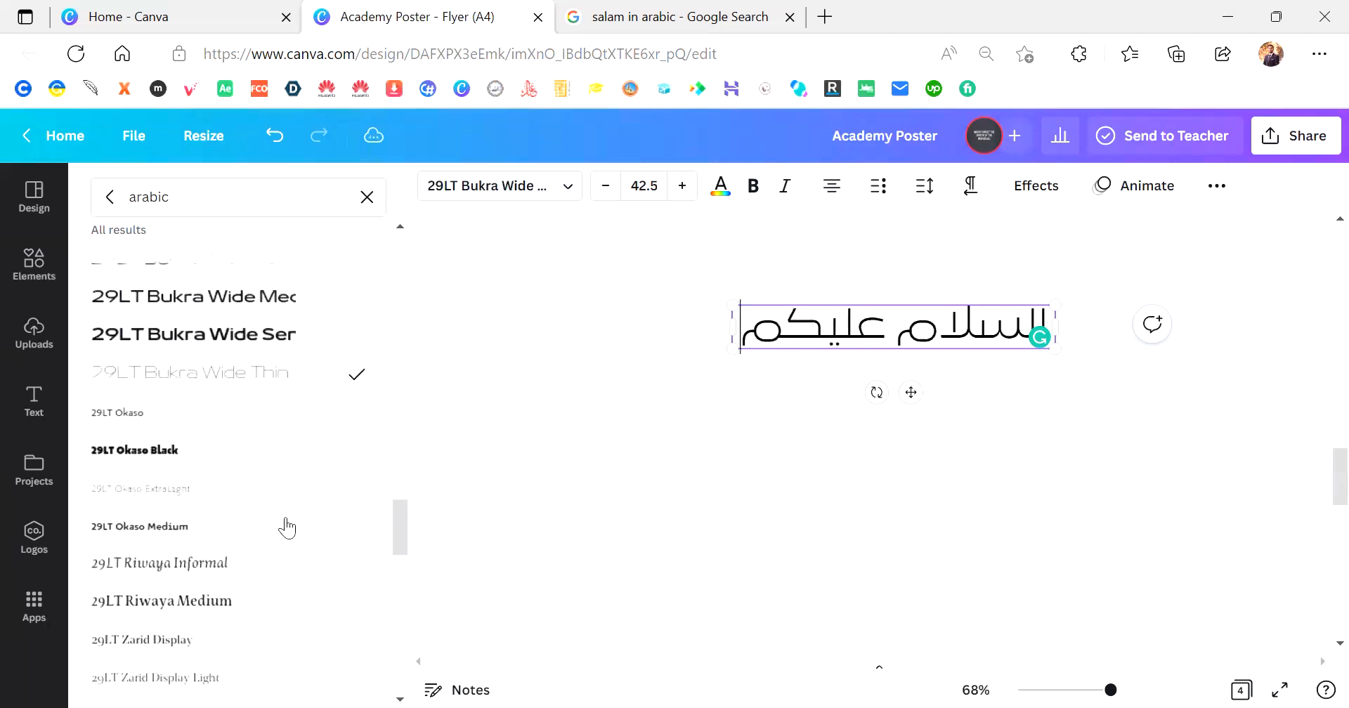
# Try the 29LT Zarid Sans and 29LT Zarid Serif Thin fonts on the Arabic greeting
pyautogui.scroll(-3, 286, 527)
pyautogui.click(287, 507)
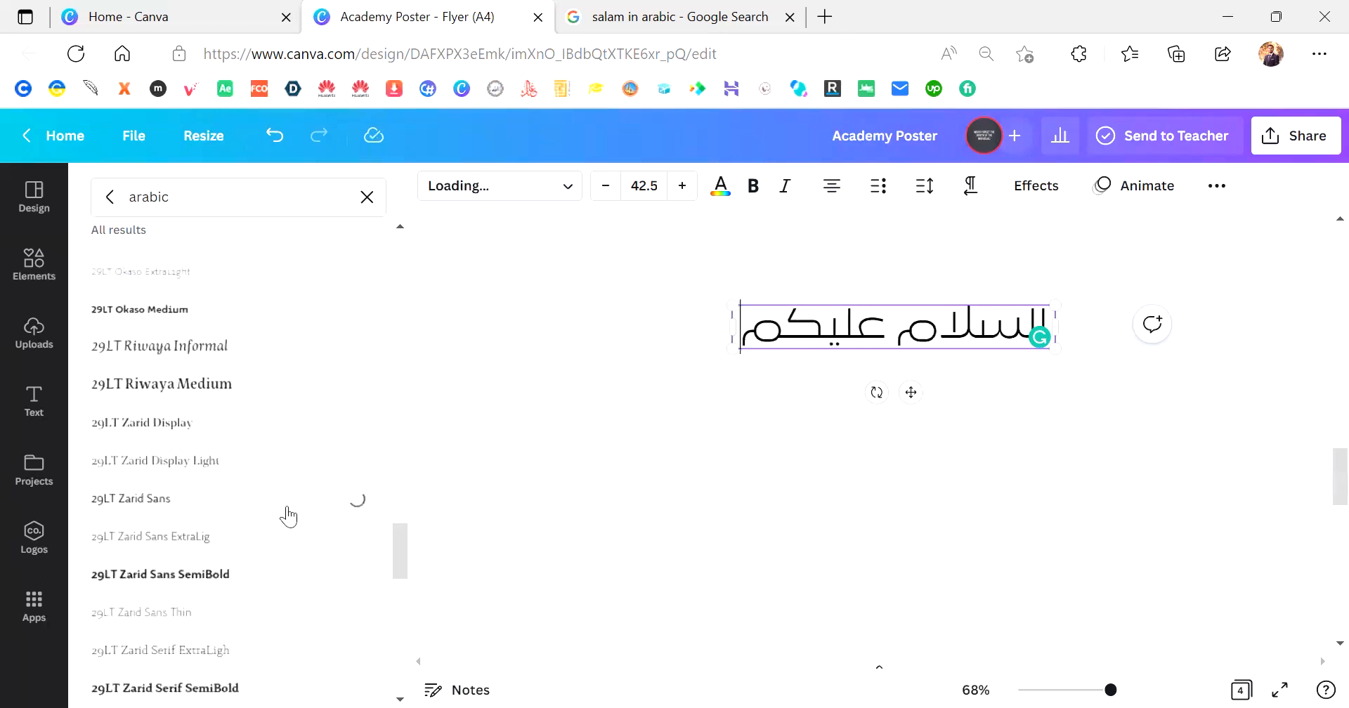
pyautogui.scroll(-3, 287, 507)
pyautogui.click(288, 515)
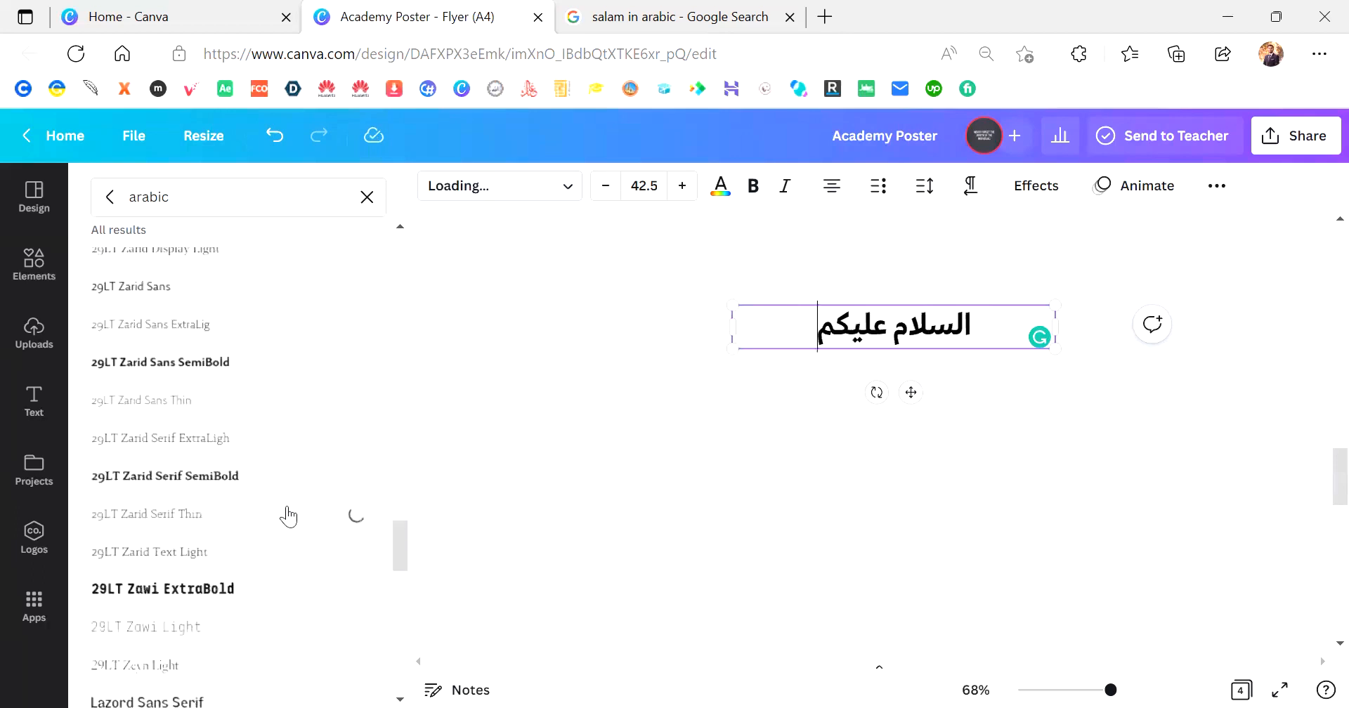
pyautogui.scroll(-3, 288, 516)
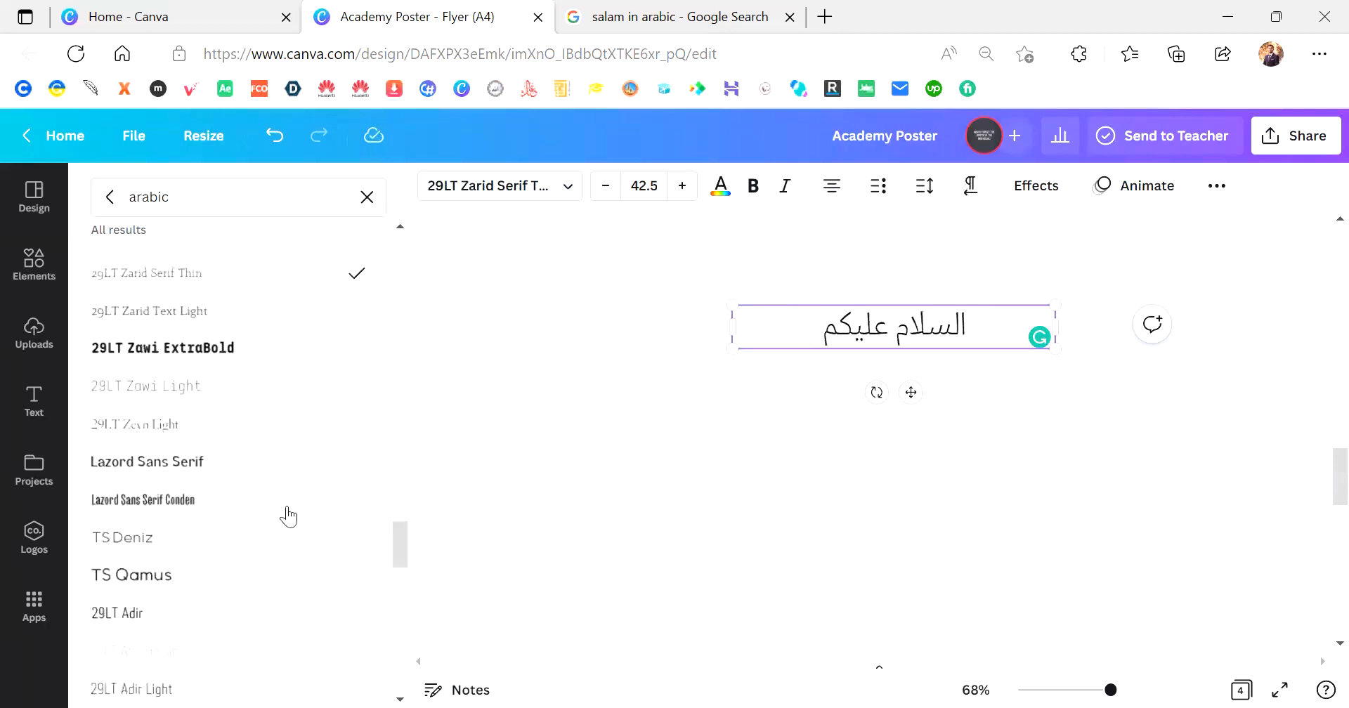
# Try the 29LT Zeyn Light and 29LT Zarid Stencil fonts on the Arabic greeting
pyautogui.click(263, 441)
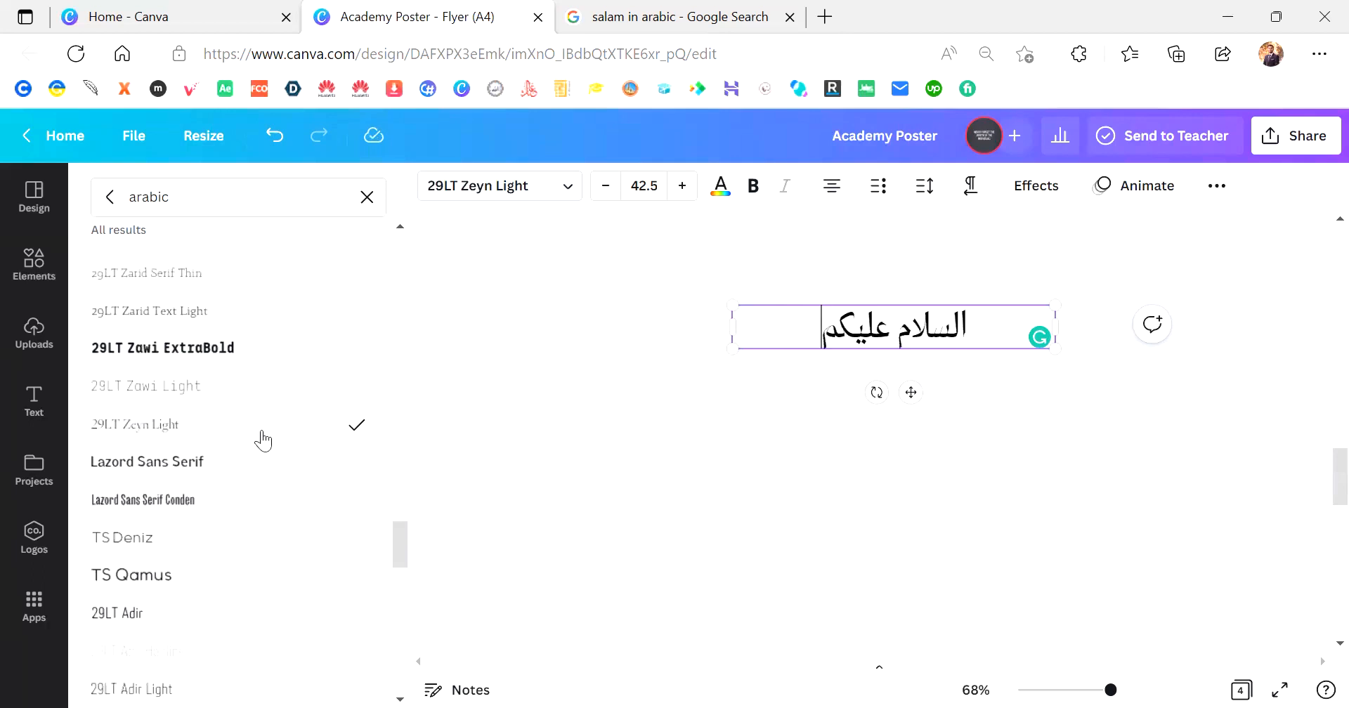
pyautogui.scroll(-4, 264, 440)
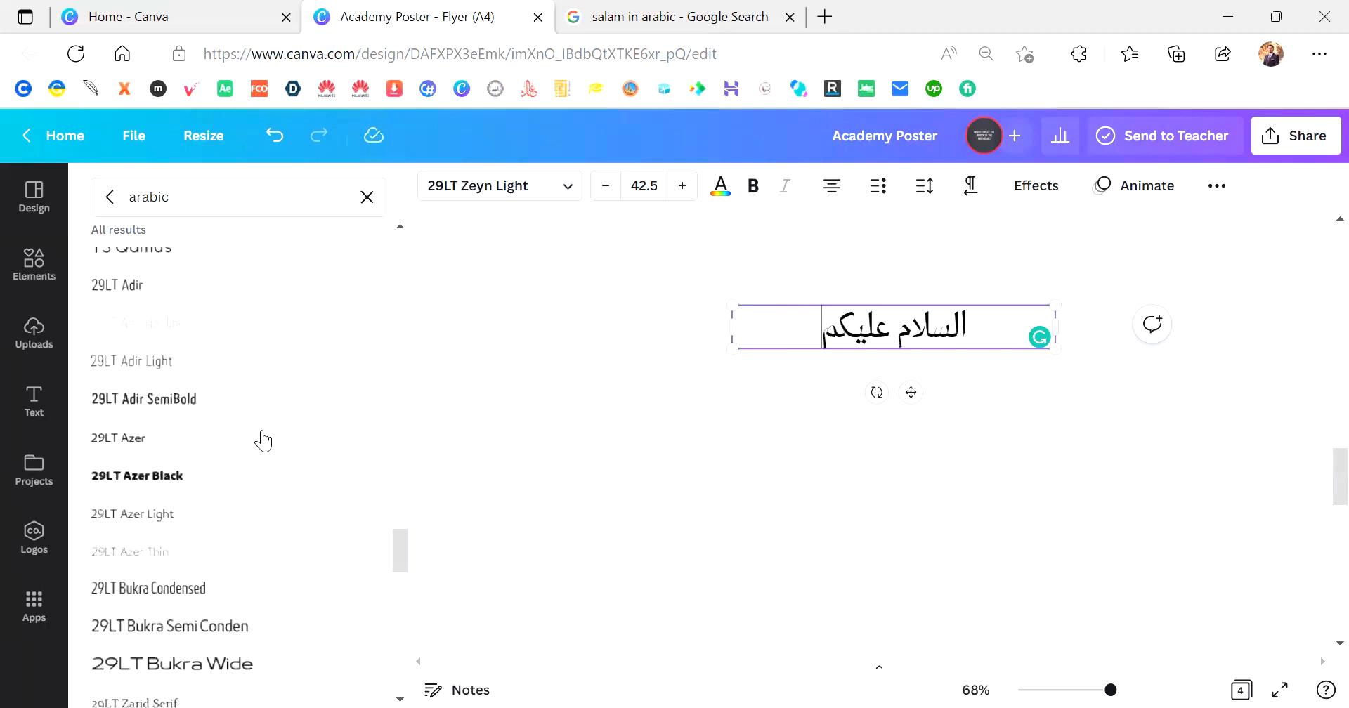
pyautogui.scroll(-2, 263, 441)
pyautogui.click(263, 441)
pyautogui.click(264, 441)
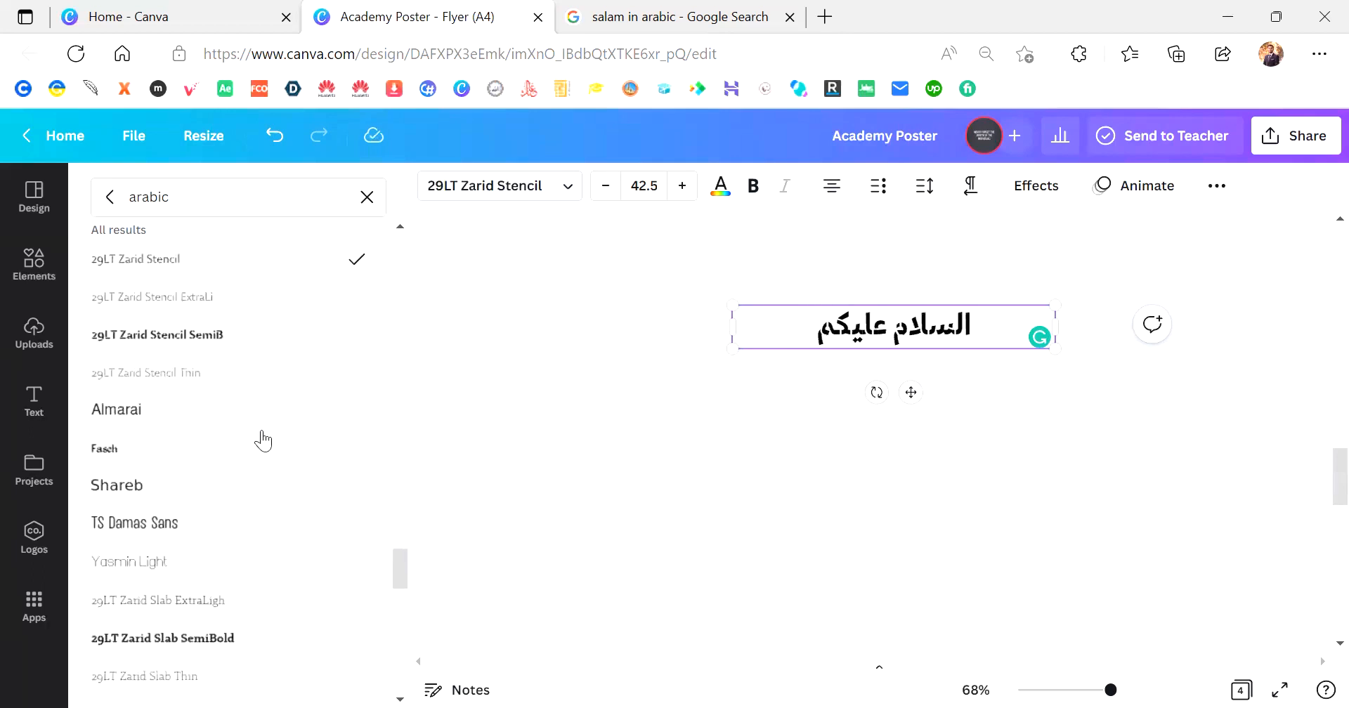
# Try the Yasmin Light and Lazord Slab Serif Expanded fonts on the Arabic greeting
pyautogui.click(230, 580)
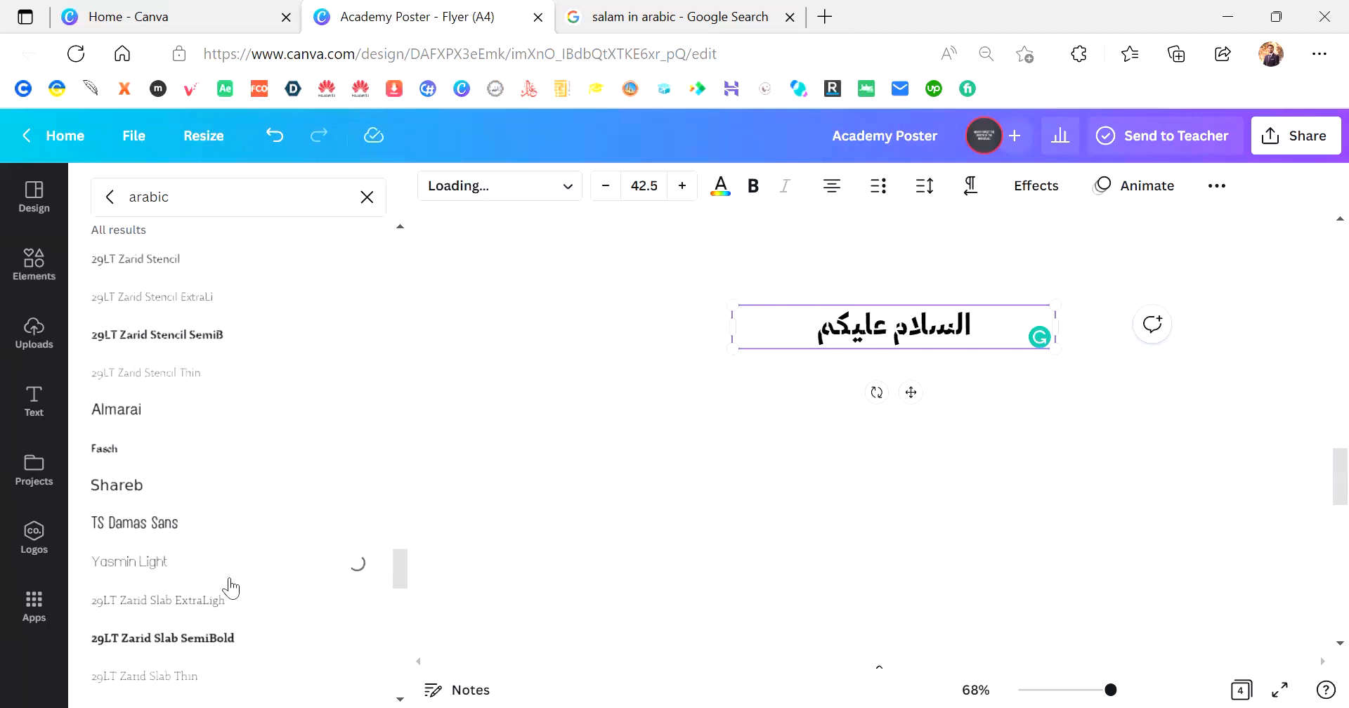
pyautogui.click(234, 555)
pyautogui.click(235, 555)
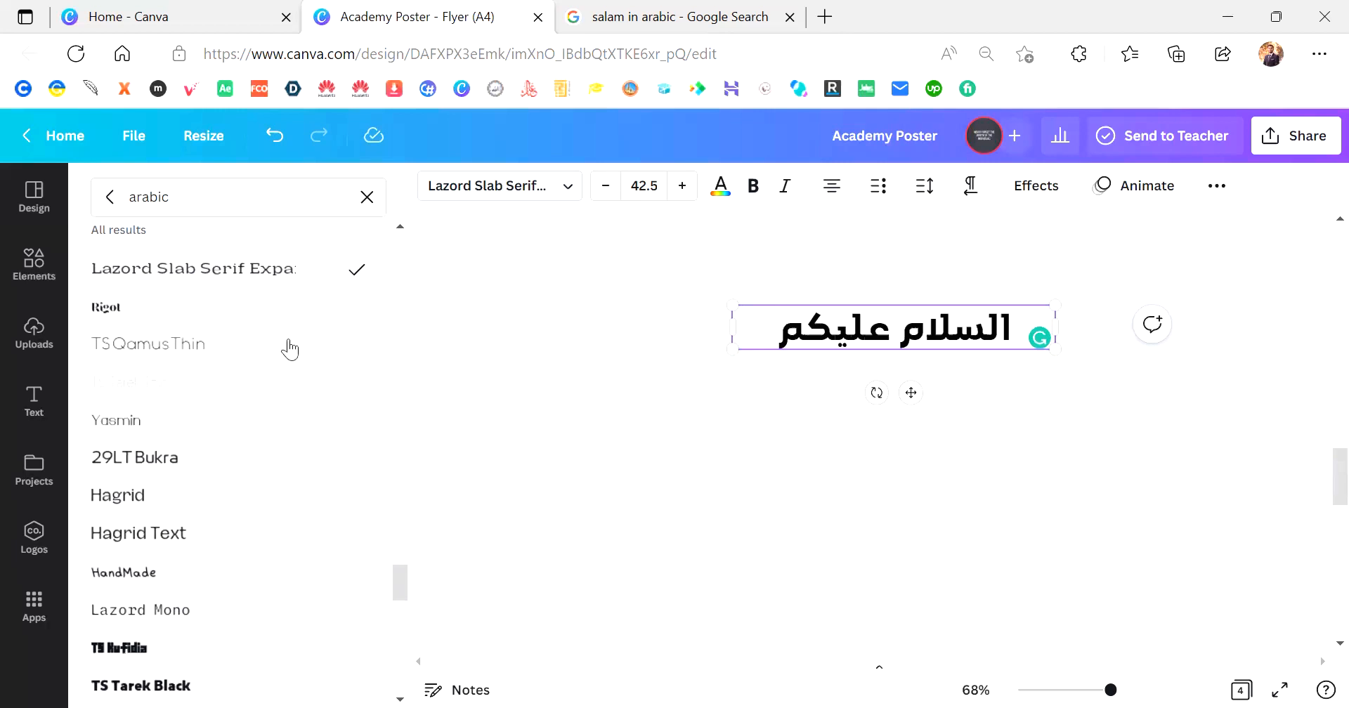
# Try 29LT Zarid Slab on the Arabic greeting, and set its font to 29LT Riwaya
pyautogui.scroll(-3, 250, 500)
pyautogui.click(222, 556)
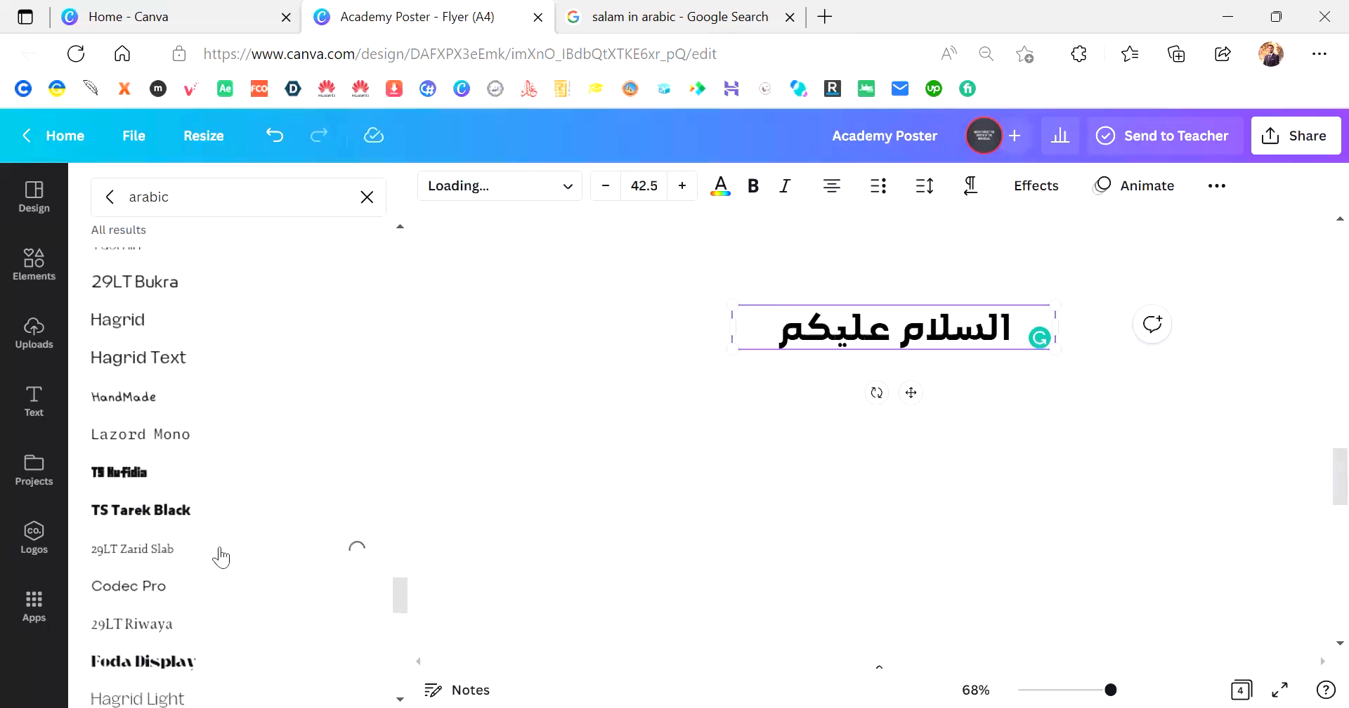
pyautogui.scroll(-3, 222, 557)
pyautogui.click(208, 461)
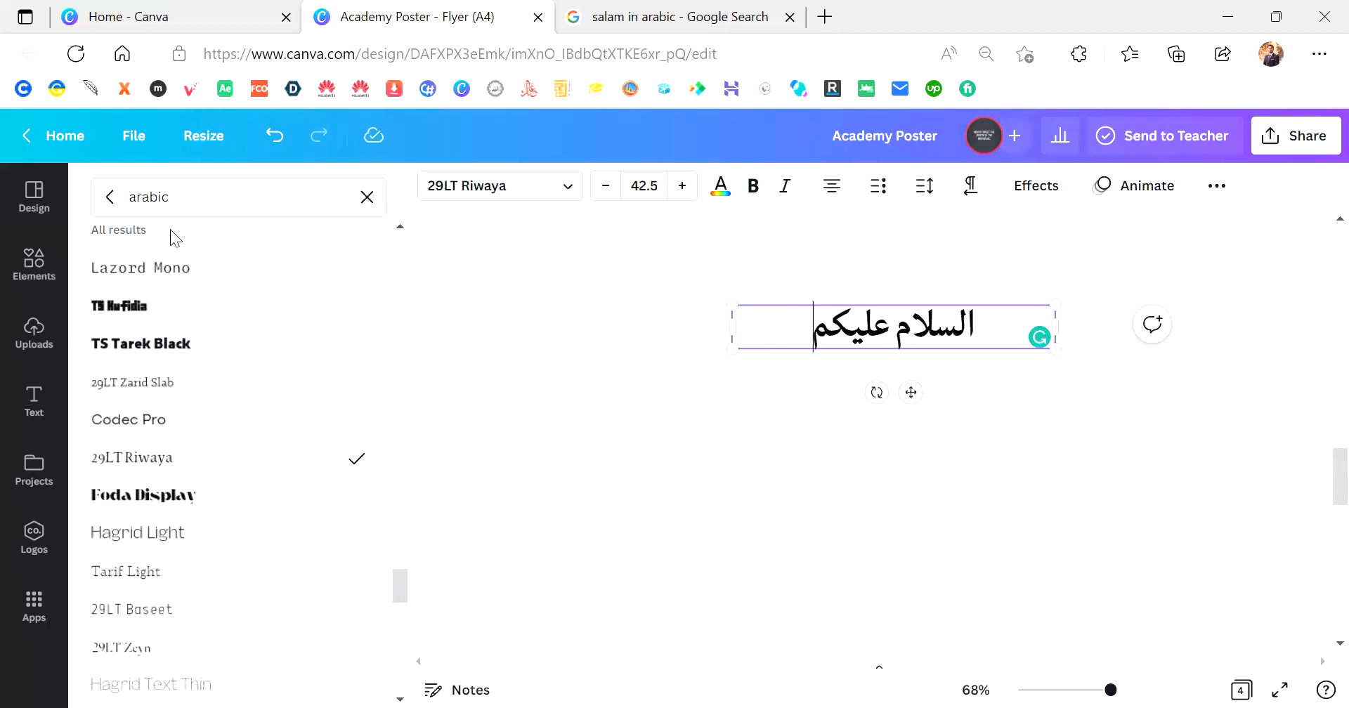
# Look further through the Arabic font results and deselect the Arabic greeting on the page
pyautogui.scroll(-2, 213, 592)
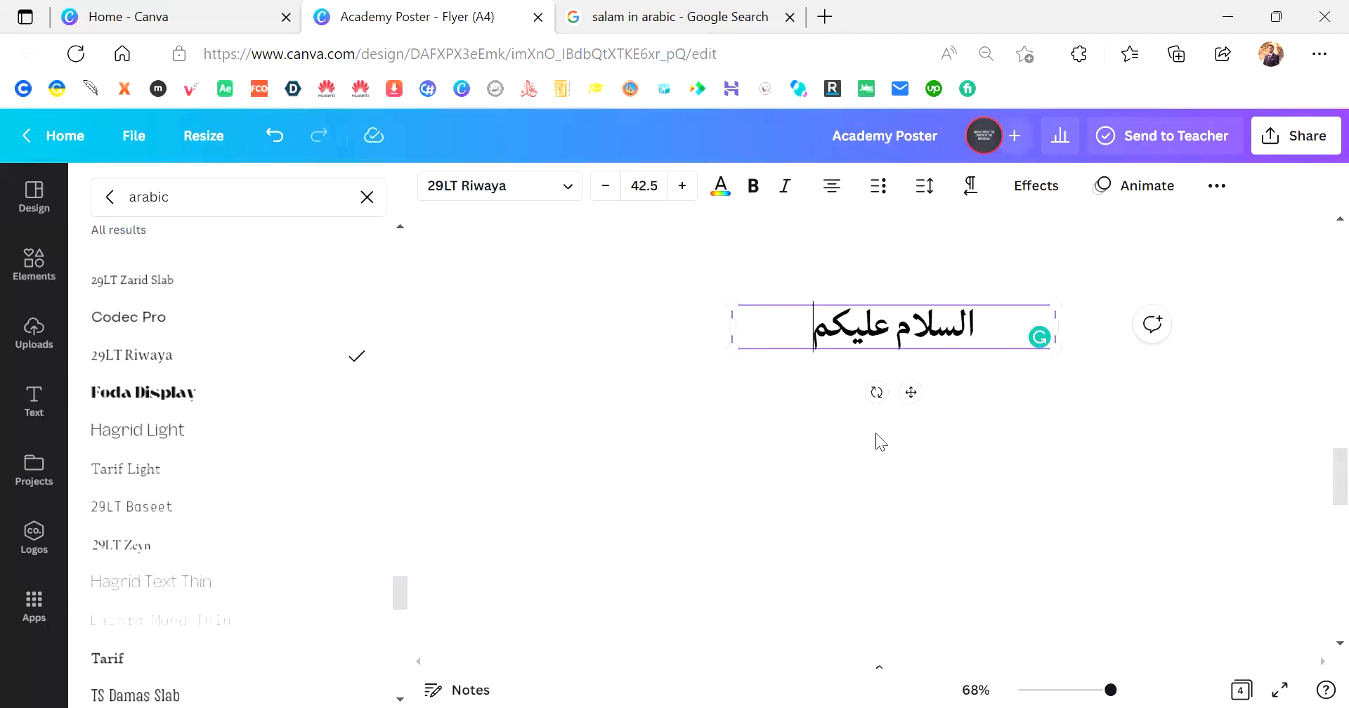
pyautogui.press('Escape')
pyautogui.click(825, 494)
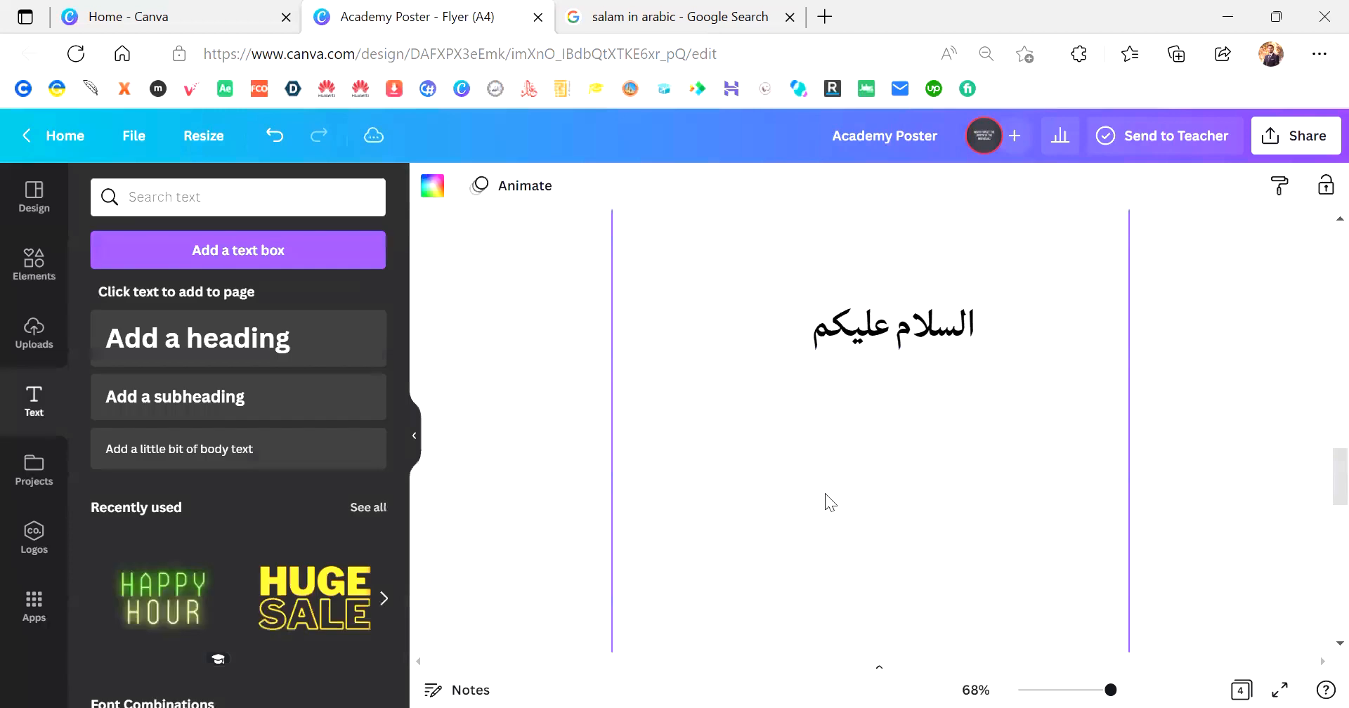
# In the Google results tab, search for "arabic keyboard online" and open the arabic-keyboard.org site
pyautogui.click(685, 10)
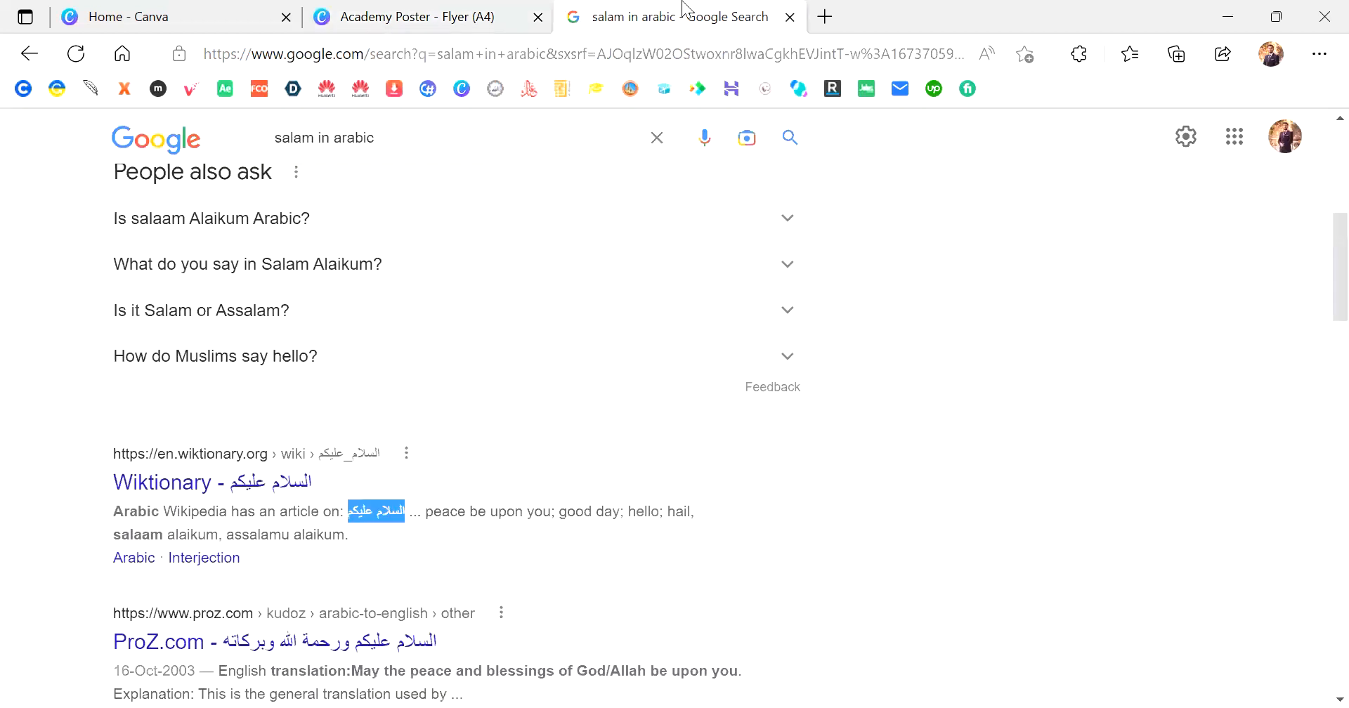
pyautogui.tripleClick(442, 125)
pyautogui.write('ar')
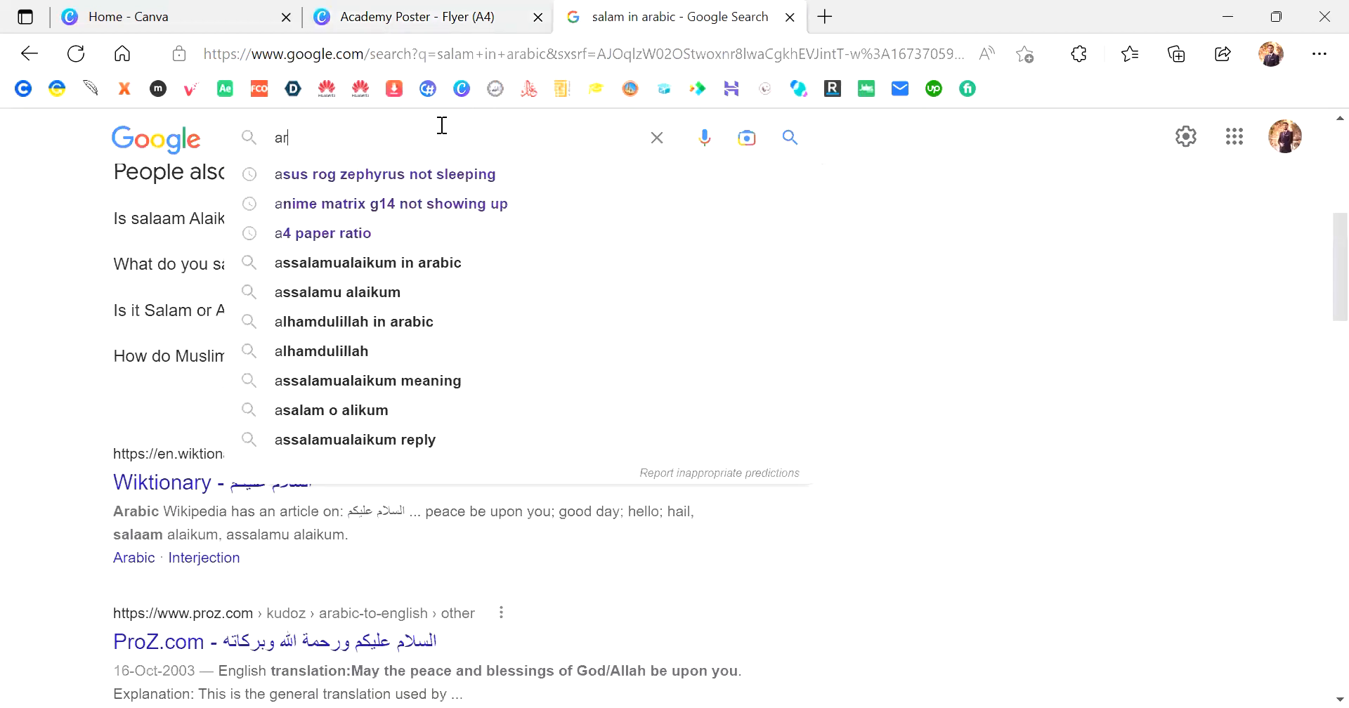
pyautogui.write('abic ')
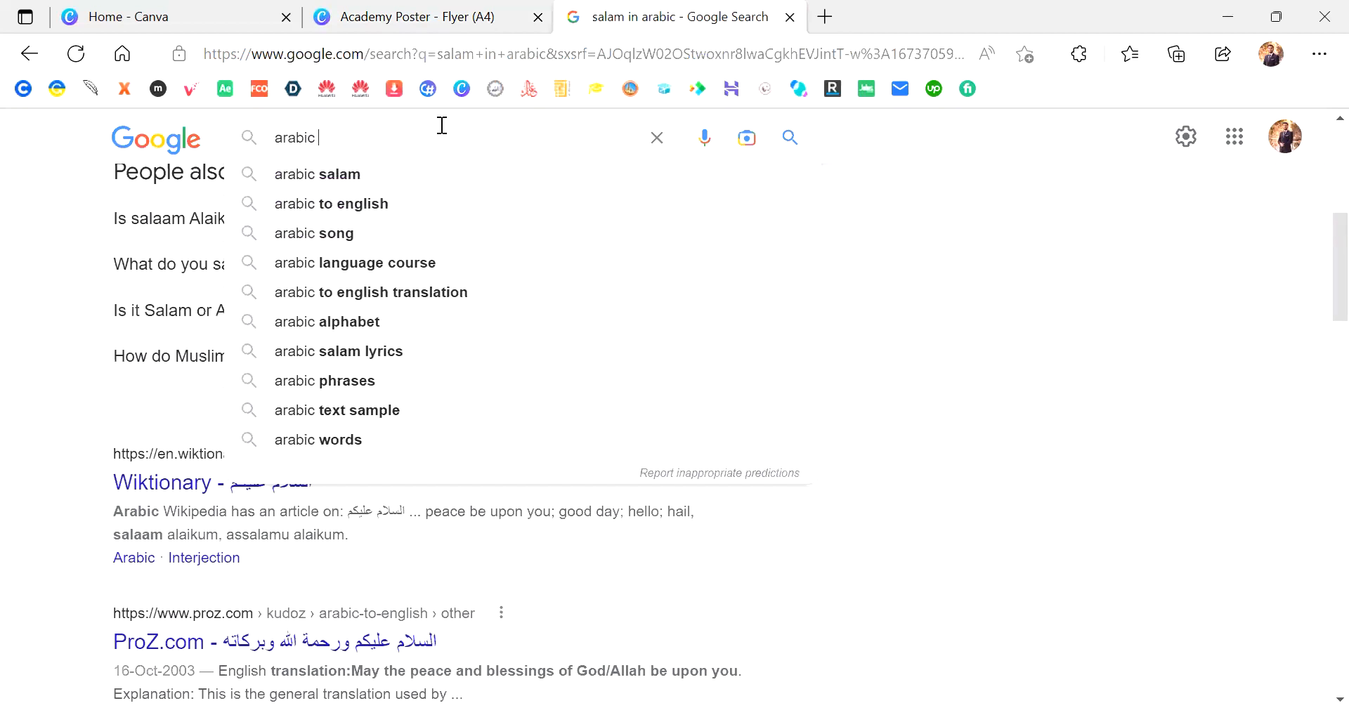
pyautogui.write('keyboard ')
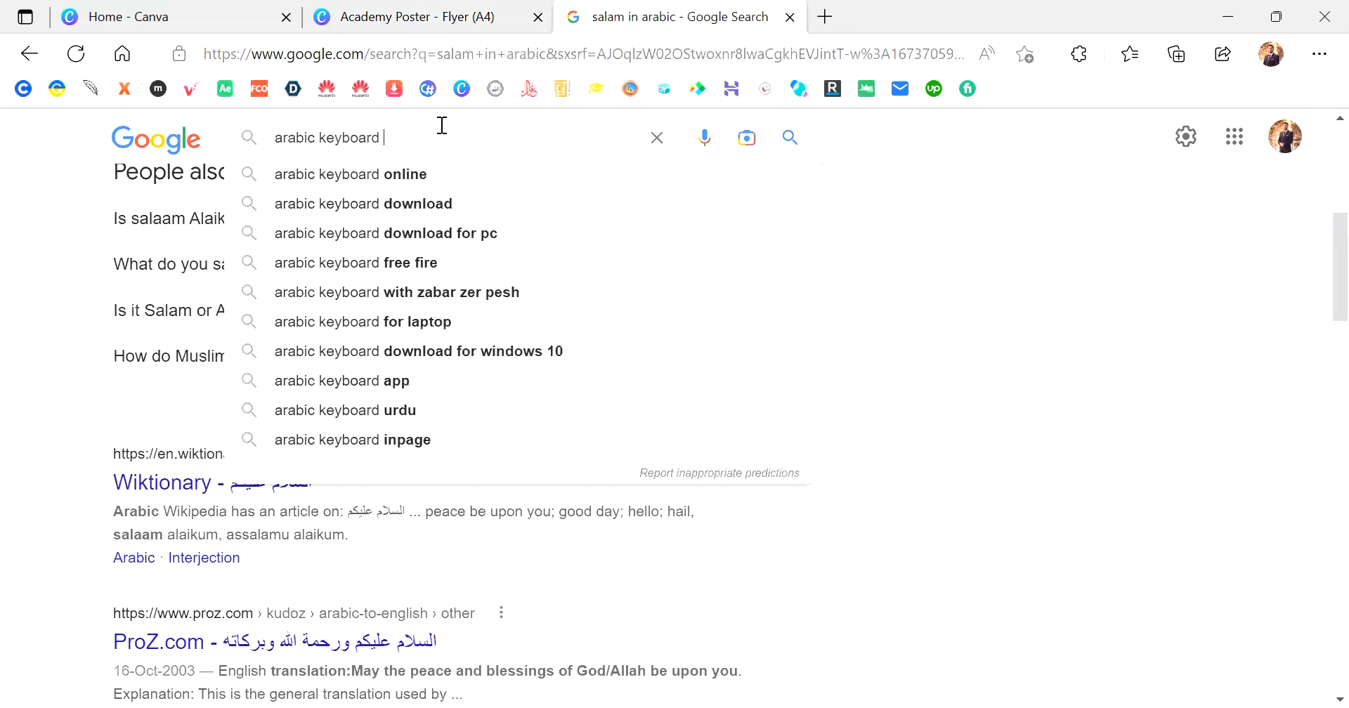
pyautogui.write('online')
pyautogui.press('Return')
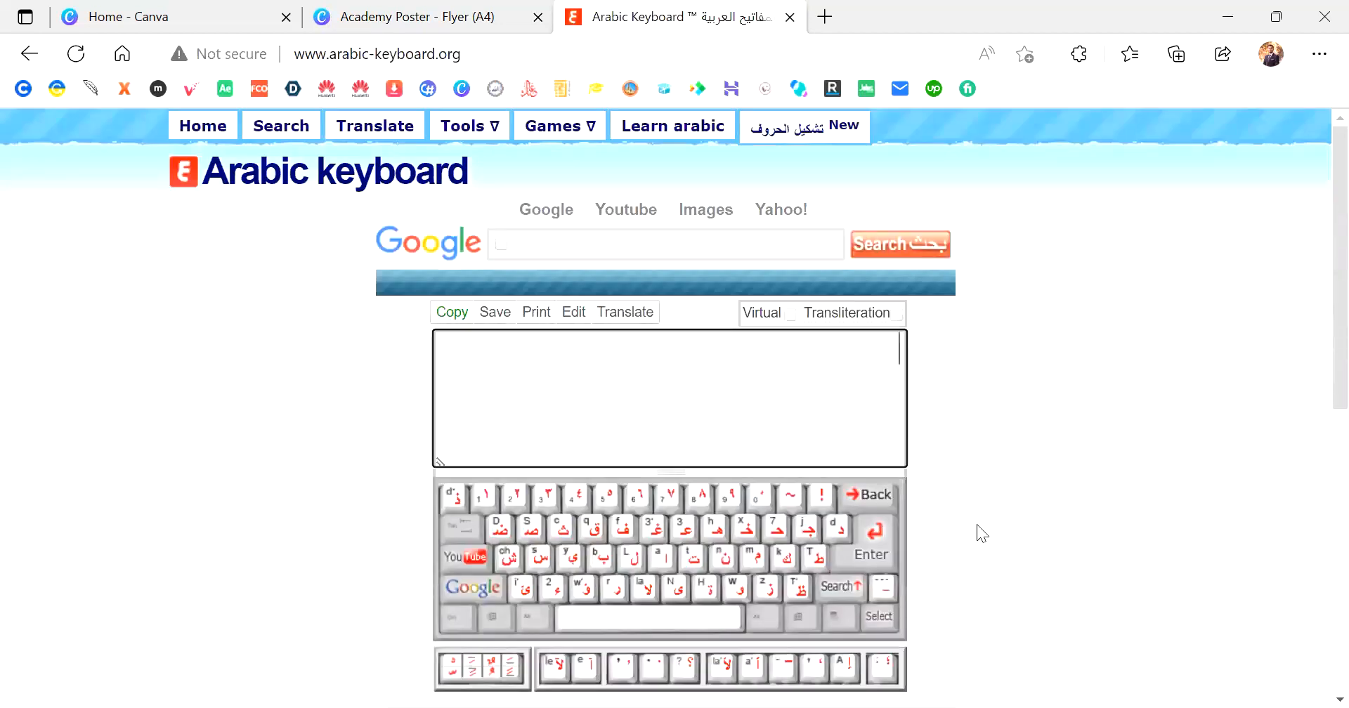
# Enter the Arabic word سىف on the virtual keyboard, correcting the letters after س
pyautogui.click(539, 562)
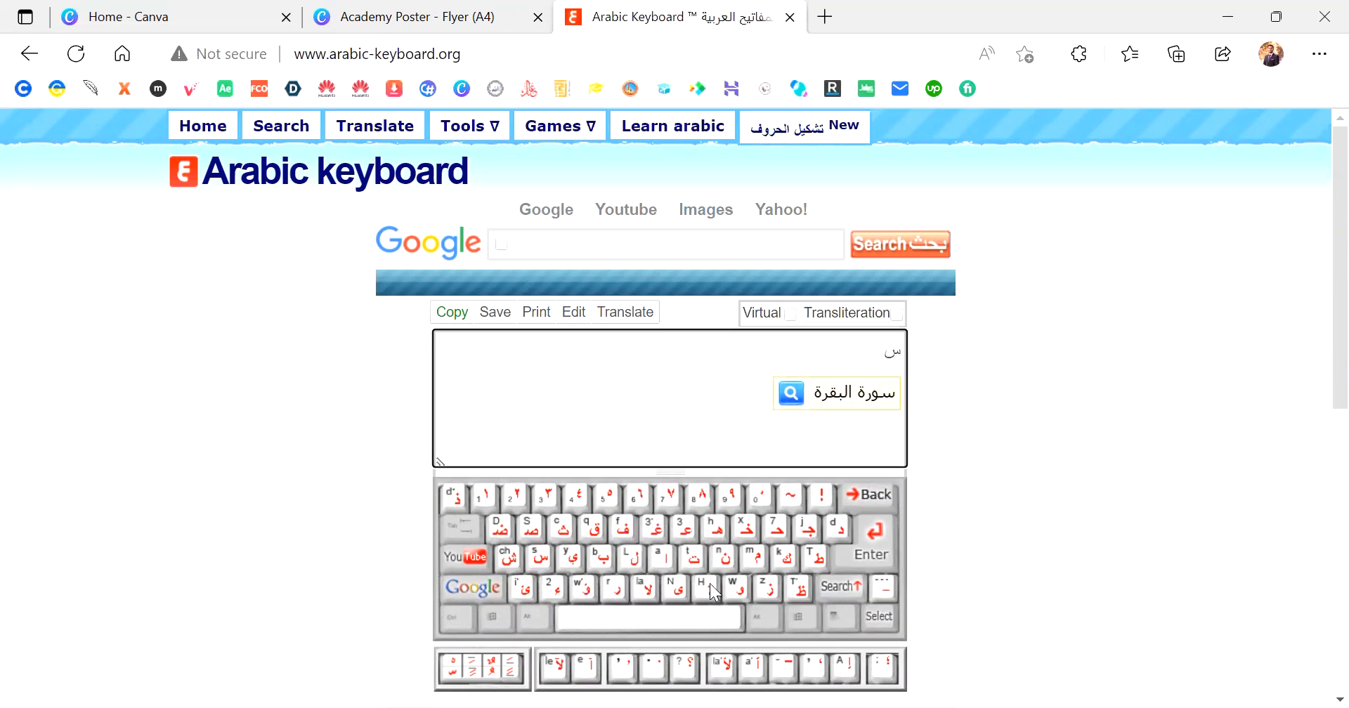
pyautogui.click(528, 596)
pyautogui.click(622, 540)
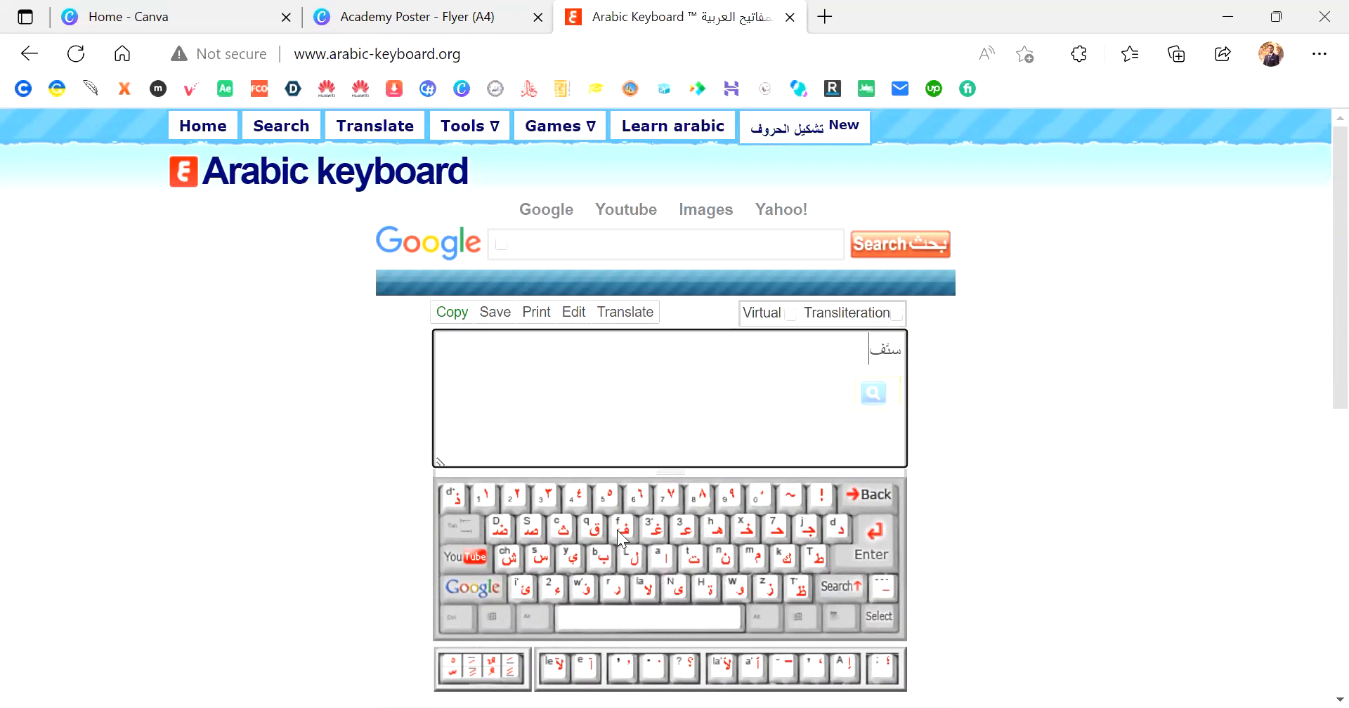
pyautogui.click(871, 497)
pyautogui.click(871, 497)
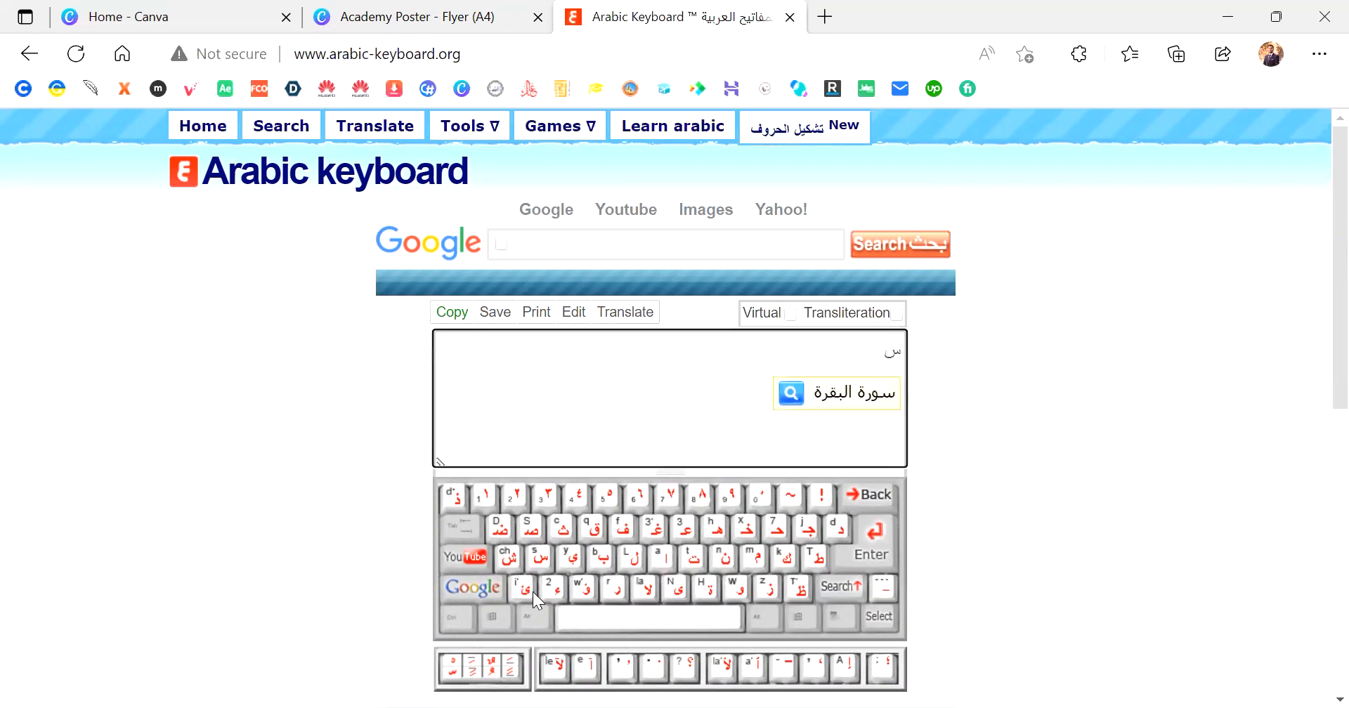
pyautogui.click(668, 587)
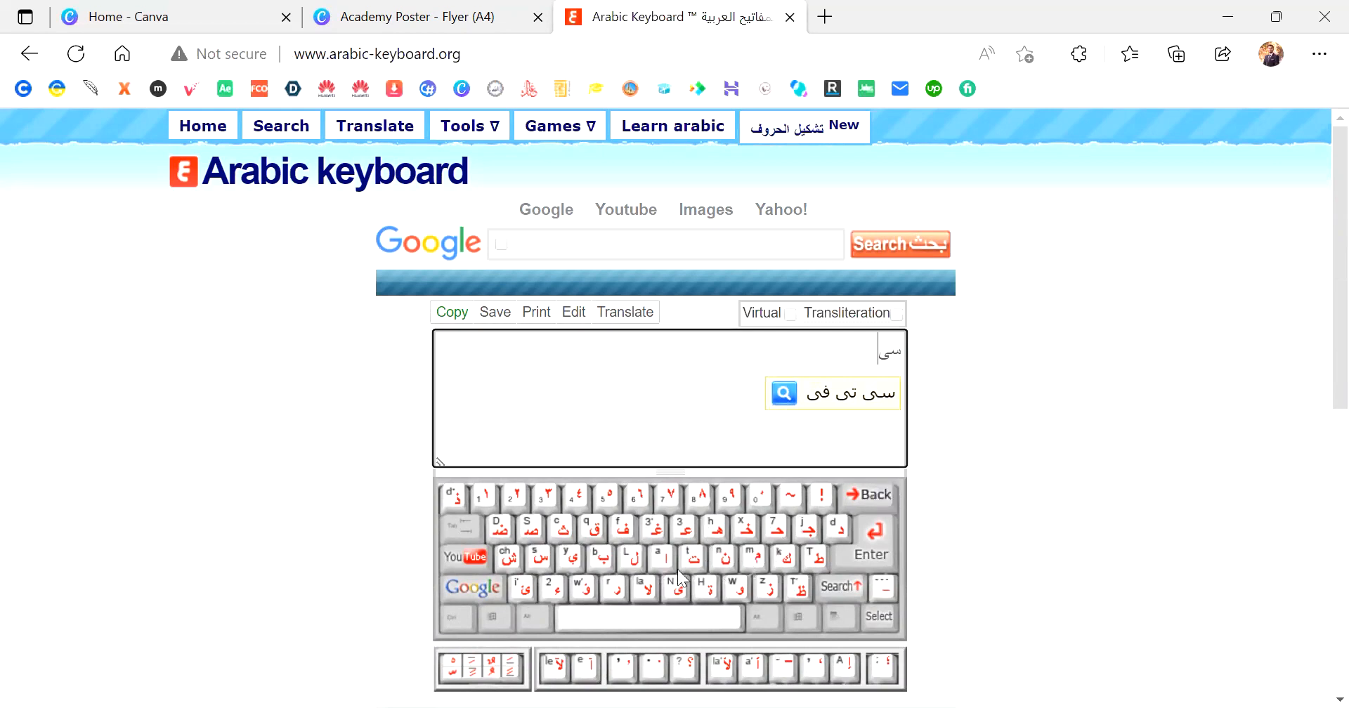
pyautogui.click(624, 528)
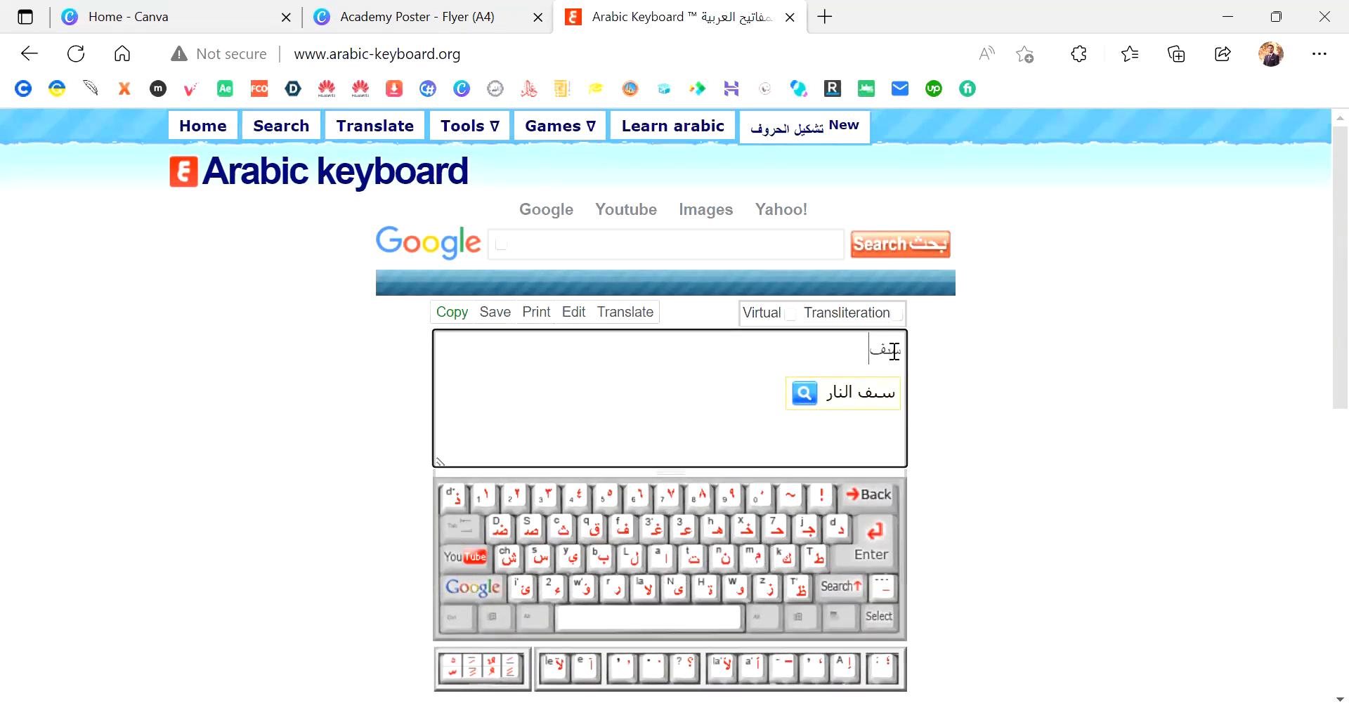
# Copy the word سىف from the keyboard site and replace the Arabic greeting in the Canva design with it
pyautogui.scroll(5, 893, 351)
pyautogui.scroll(-3, 975, 507)
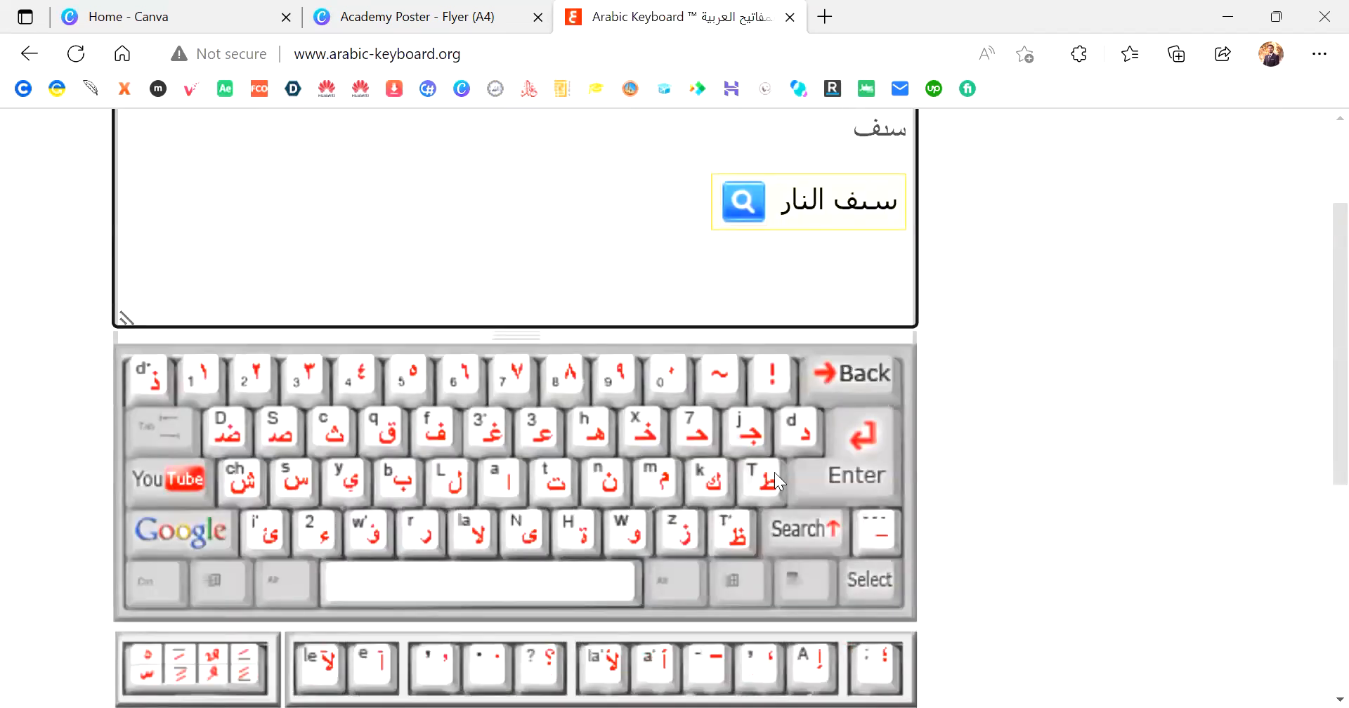
pyautogui.scroll(1, 774, 472)
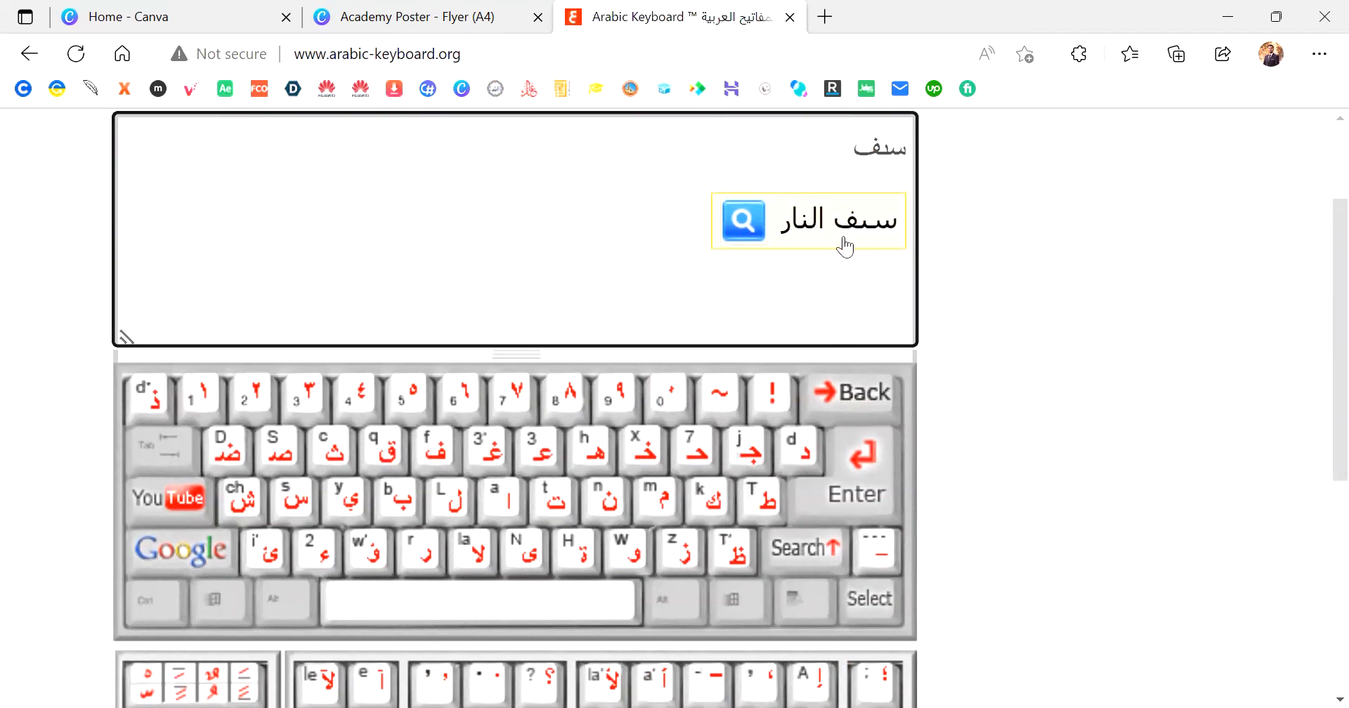
pyautogui.doubleClick(862, 169)
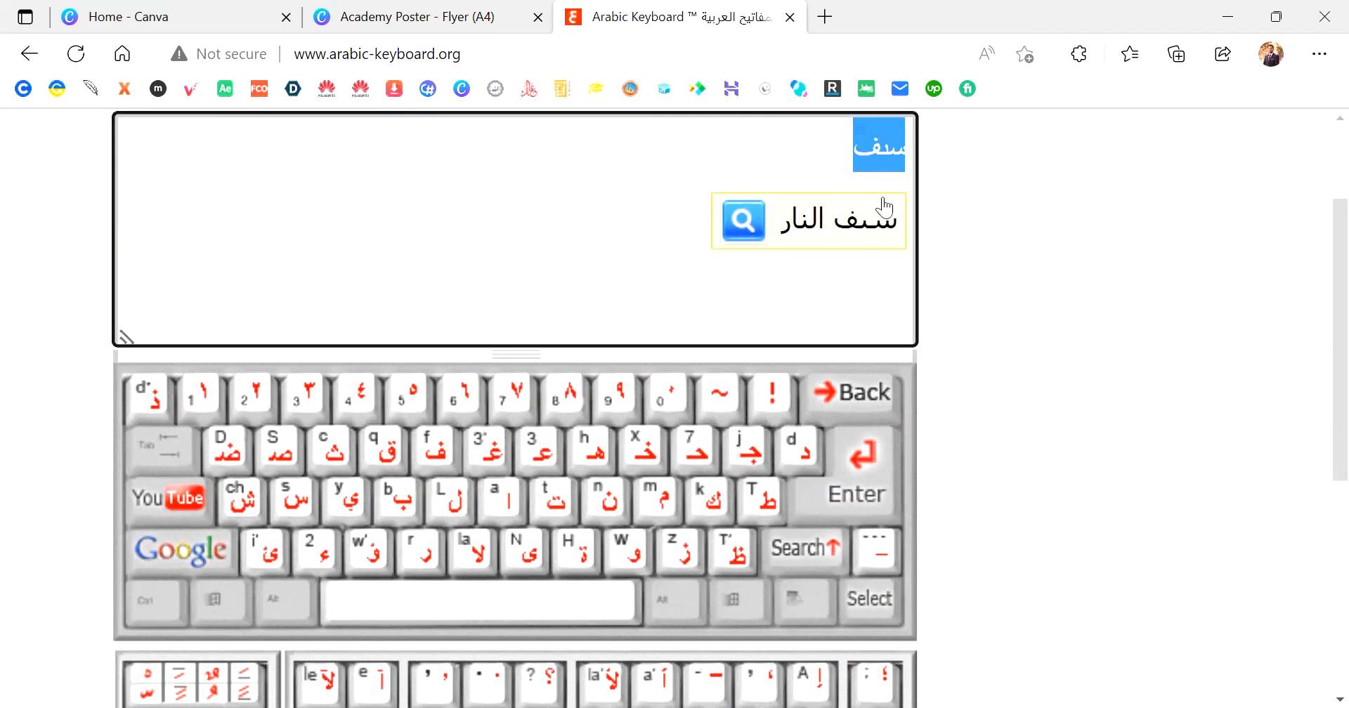
pyautogui.click(442, 13)
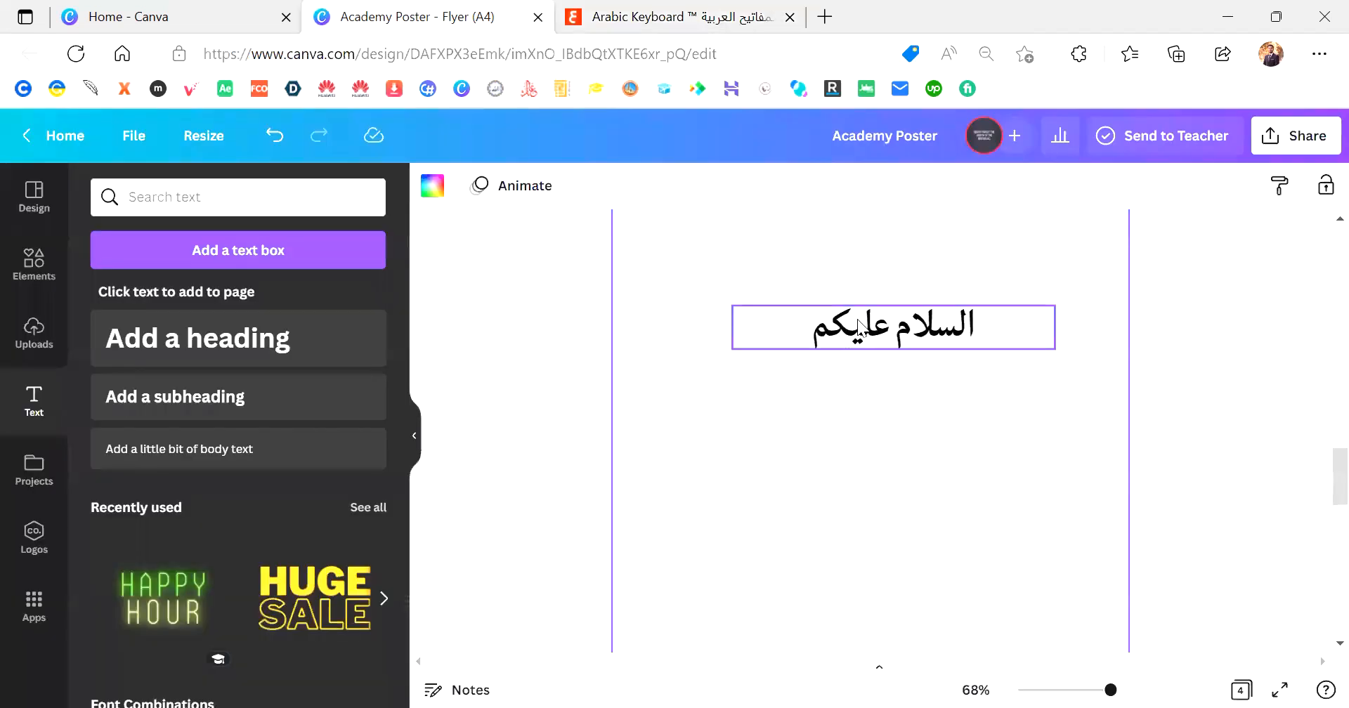
pyautogui.doubleClick(859, 320)
pyautogui.write('سف')
pyautogui.click(1059, 436)
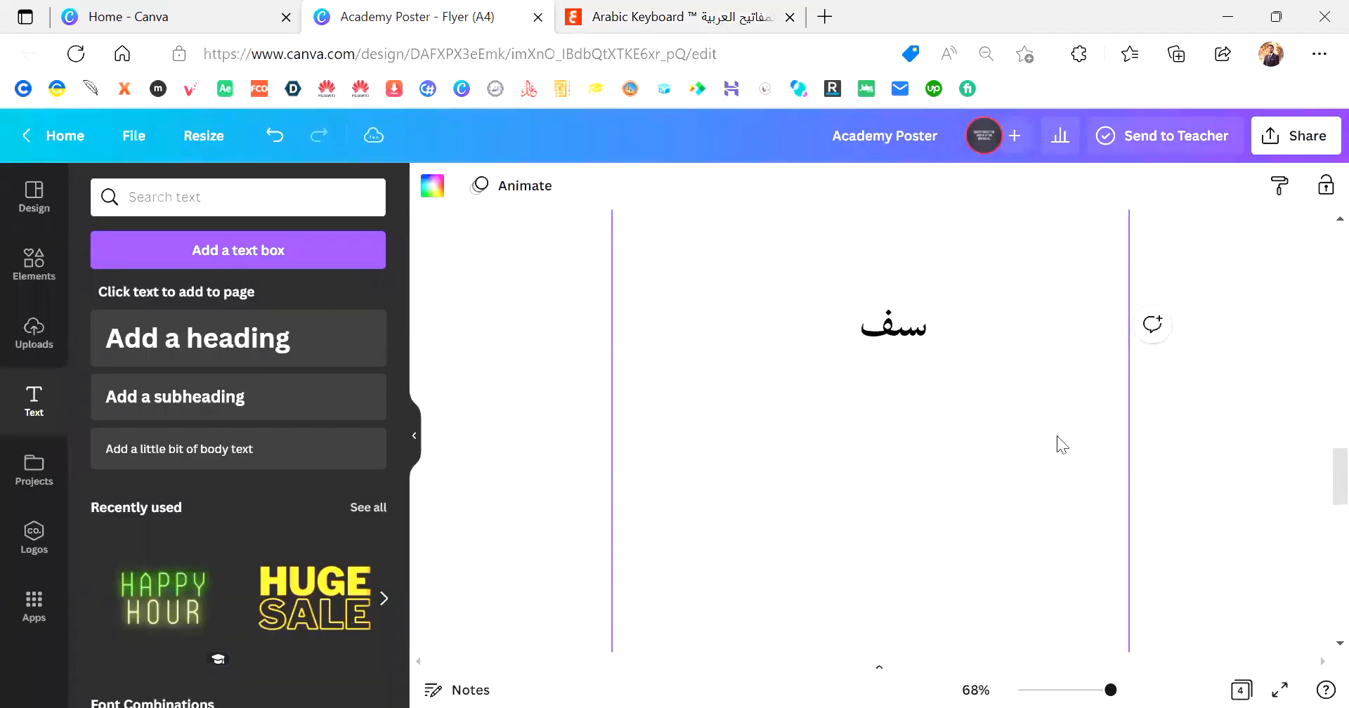
# Delete the Arabic word from the text box on the Canva page
pyautogui.click(939, 344)
pyautogui.doubleClick(934, 337)
pyautogui.press('BackSpace')
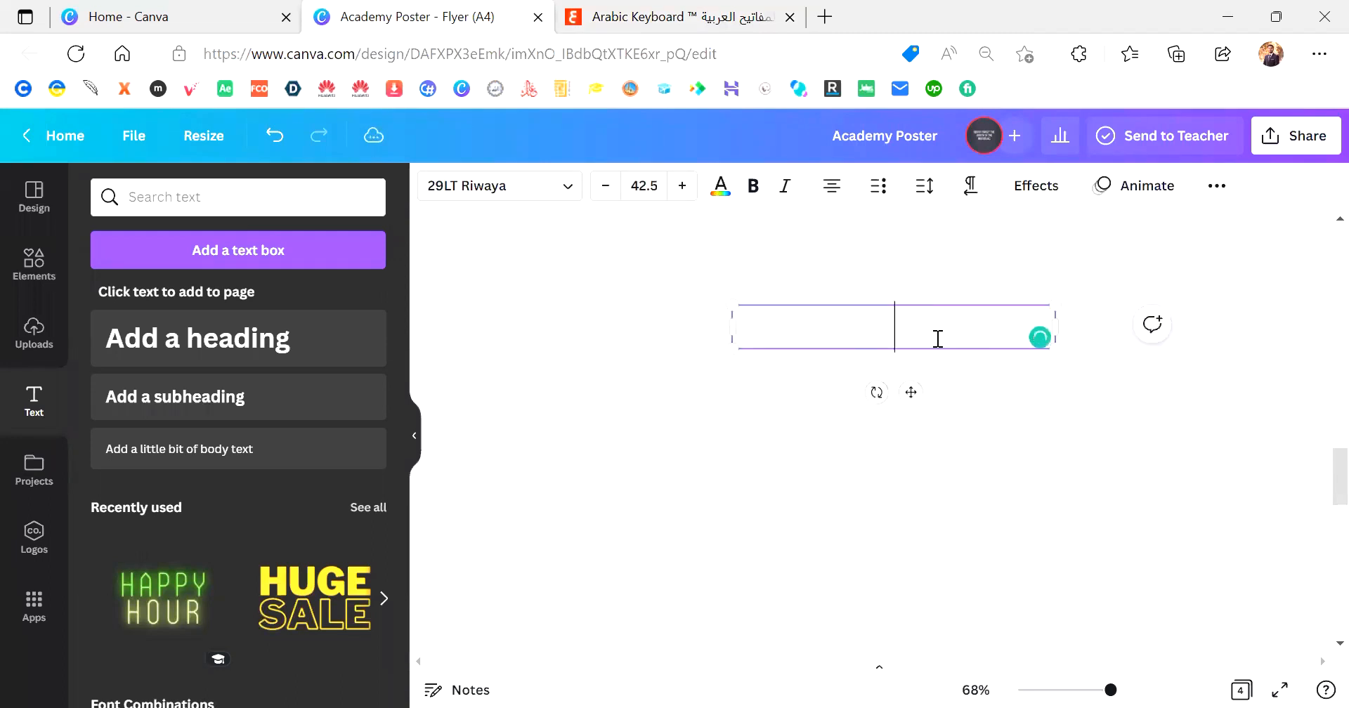
# Return to the Arabic keyboard site and clear its text area, including a trial letter س
pyautogui.click(752, 10)
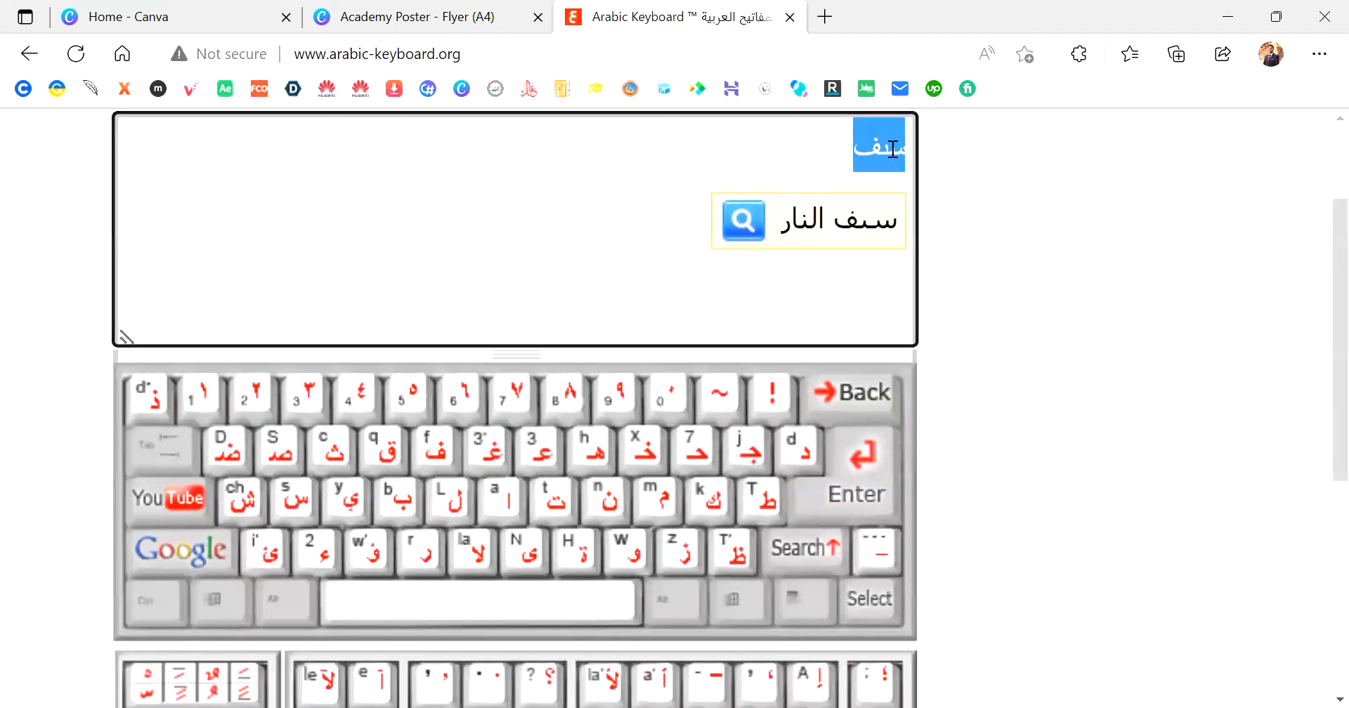
pyautogui.press('BackSpace')
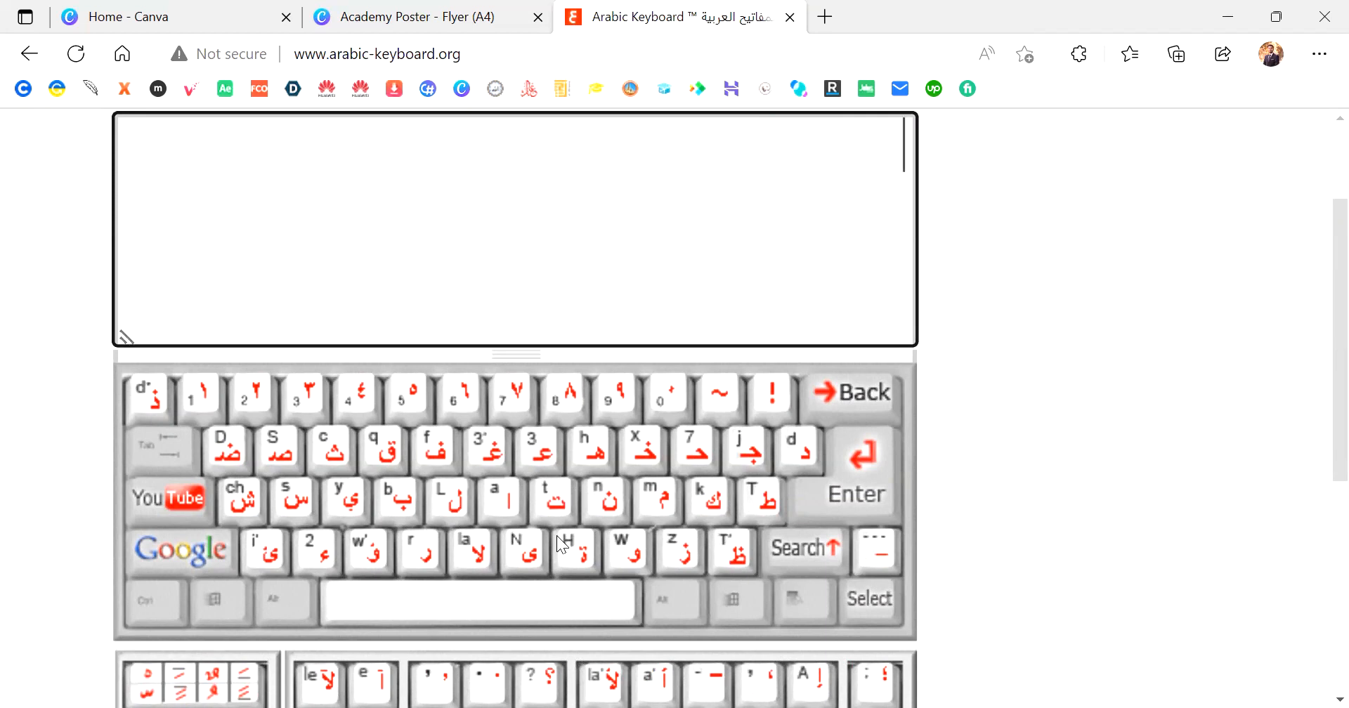
pyautogui.click(300, 500)
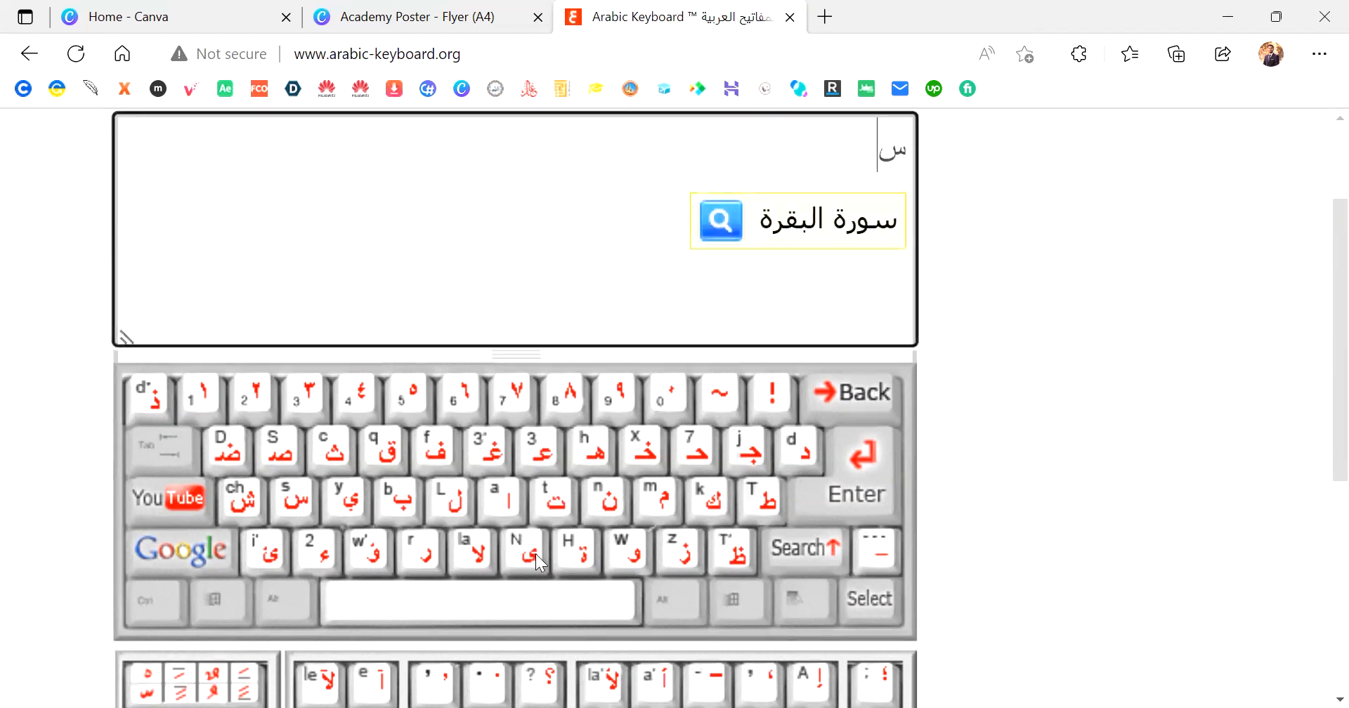
pyautogui.click(878, 397)
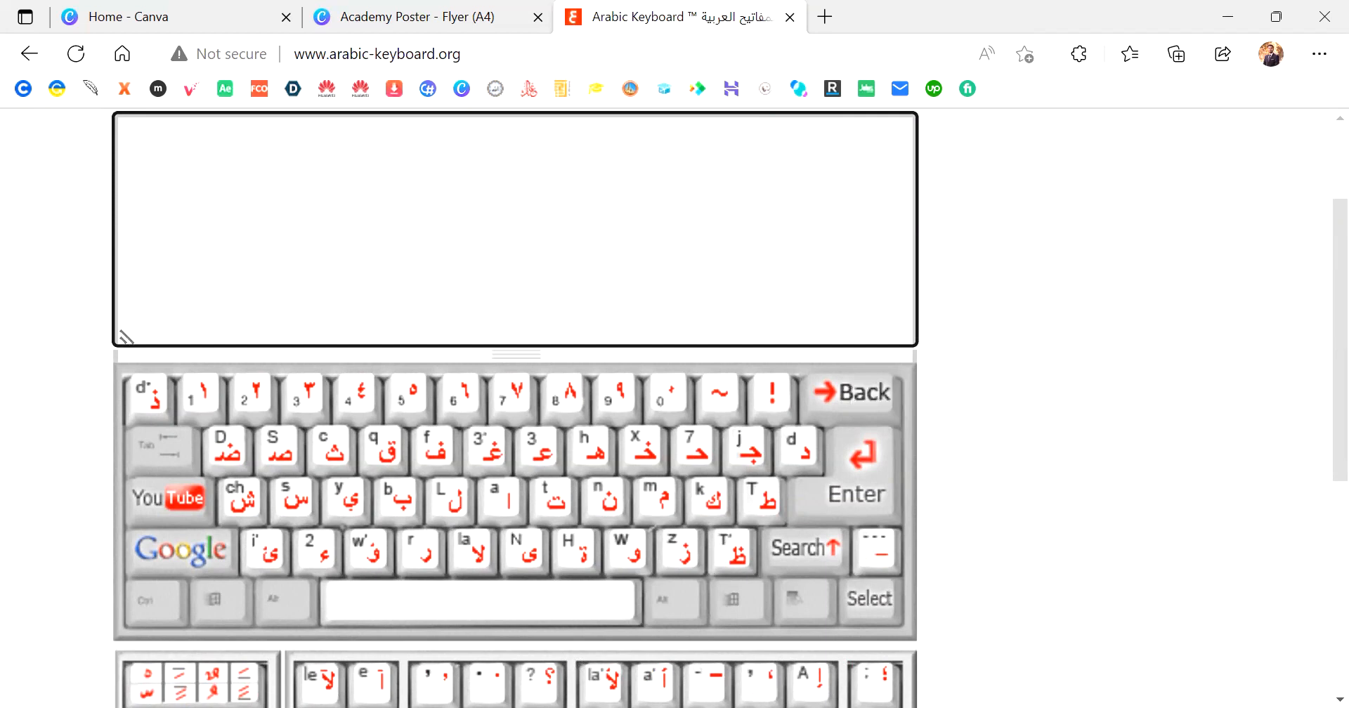
pyautogui.hotkey('alt', 'Tab')
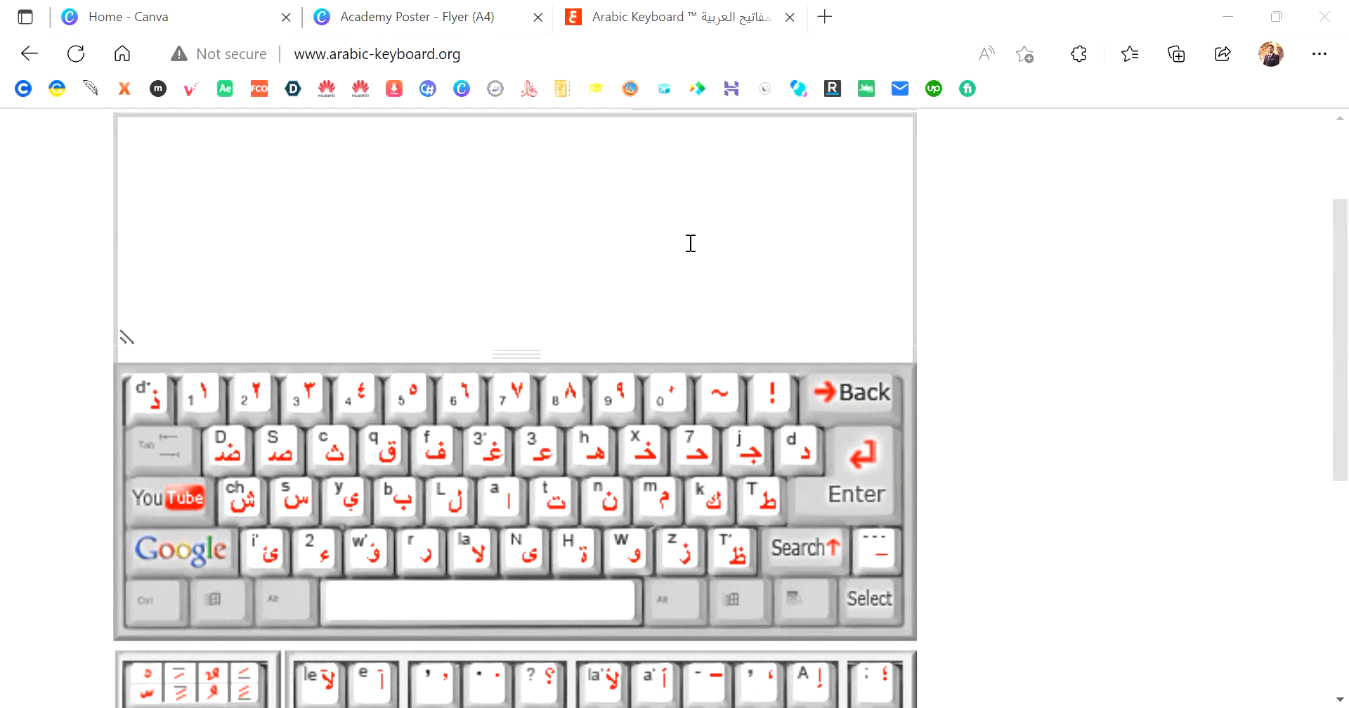
pyautogui.hotkey('ctrl', '0')
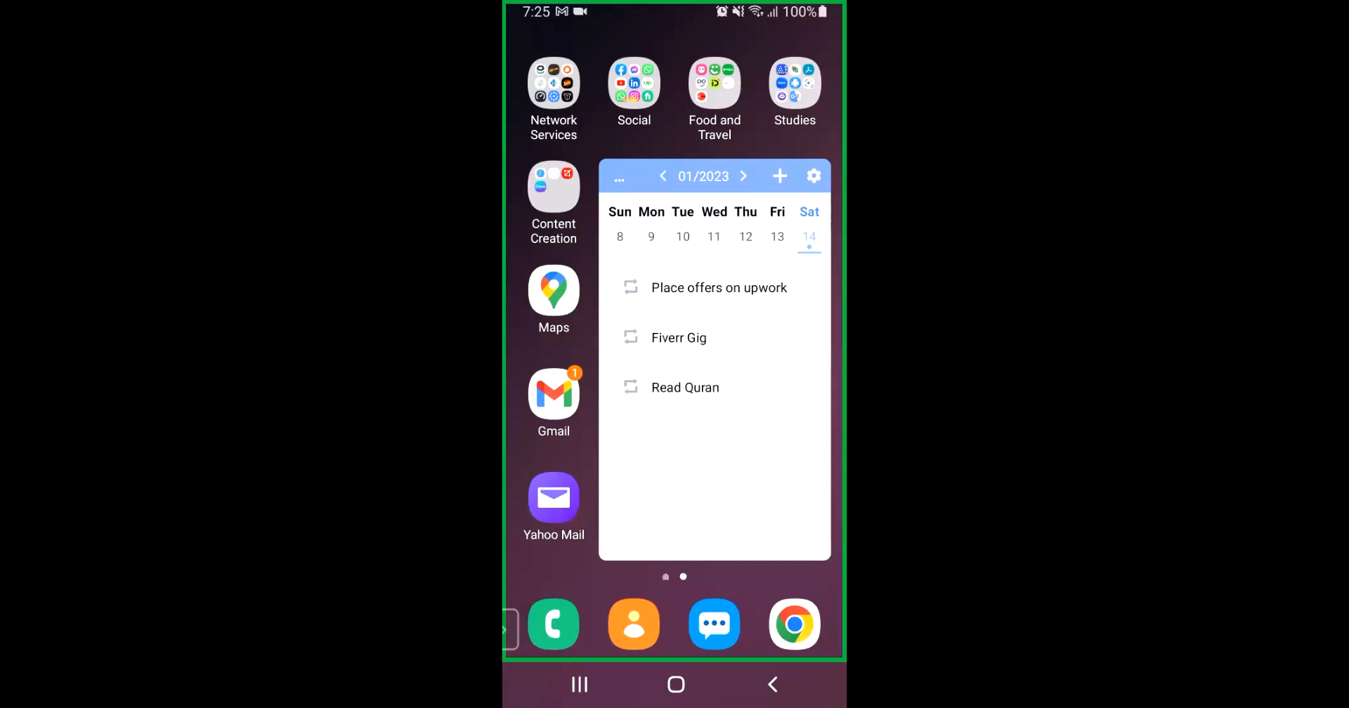
# Switch to the Canva app on the phone and open the FIFA World Cup Qatar 2022 design from the recent designs
pyautogui.moveTo(675, 422); pyautogui.dragTo(808, 422)
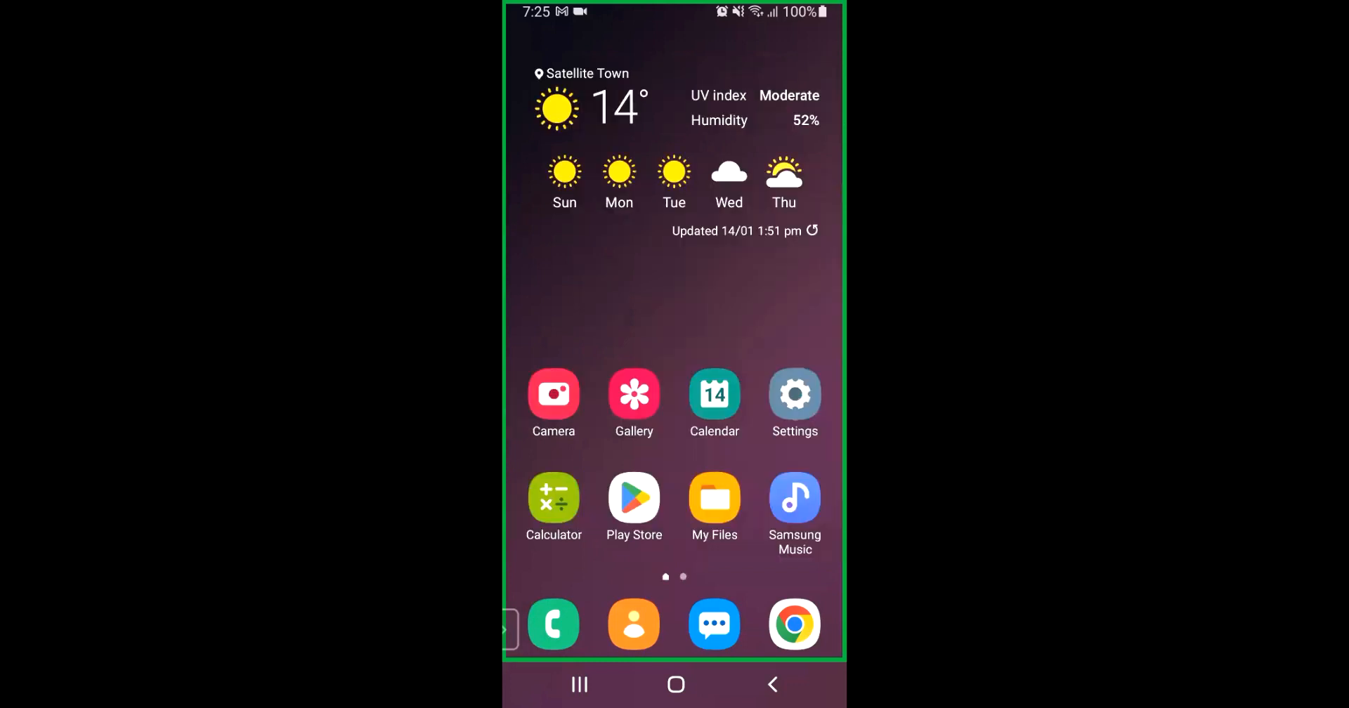
pyautogui.moveTo(675, 492); pyautogui.dragTo(675, 246)
pyautogui.click(554, 478)
pyautogui.click(783, 250)
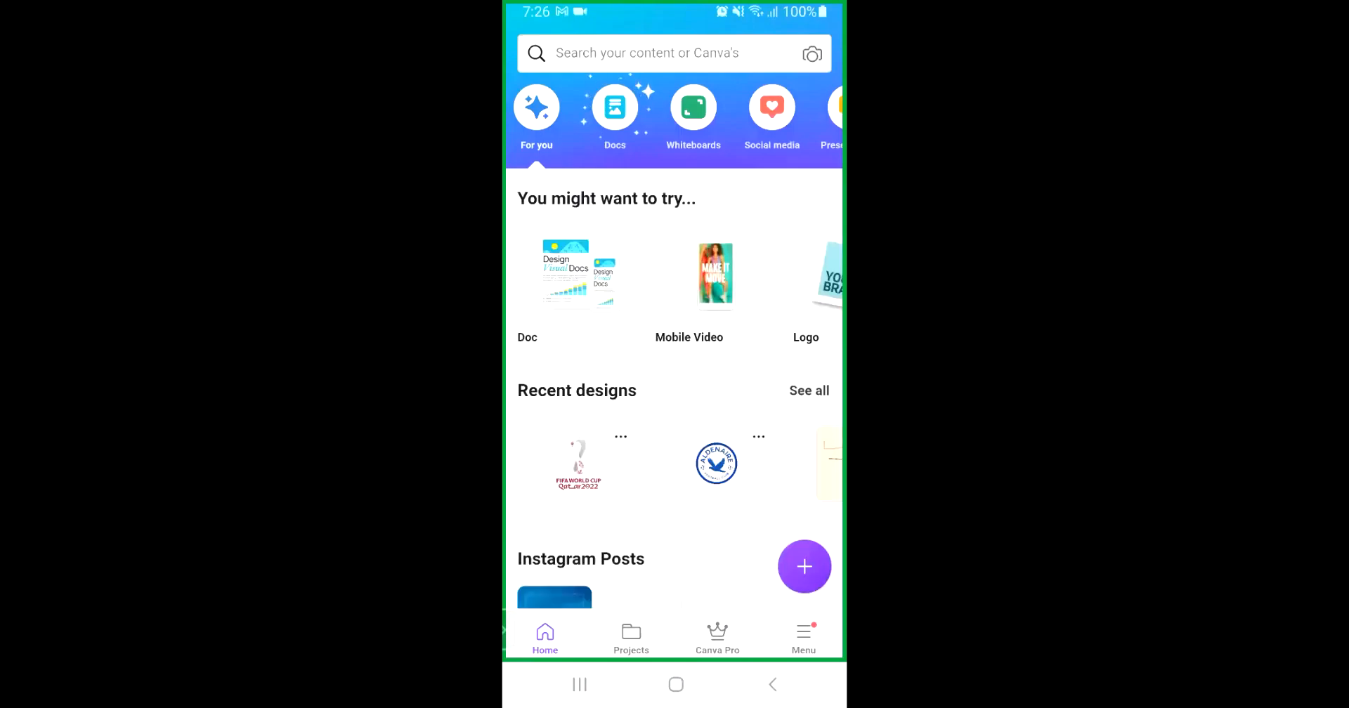
pyautogui.scroll(-3, 674, 351)
pyautogui.scroll(2, 675, 351)
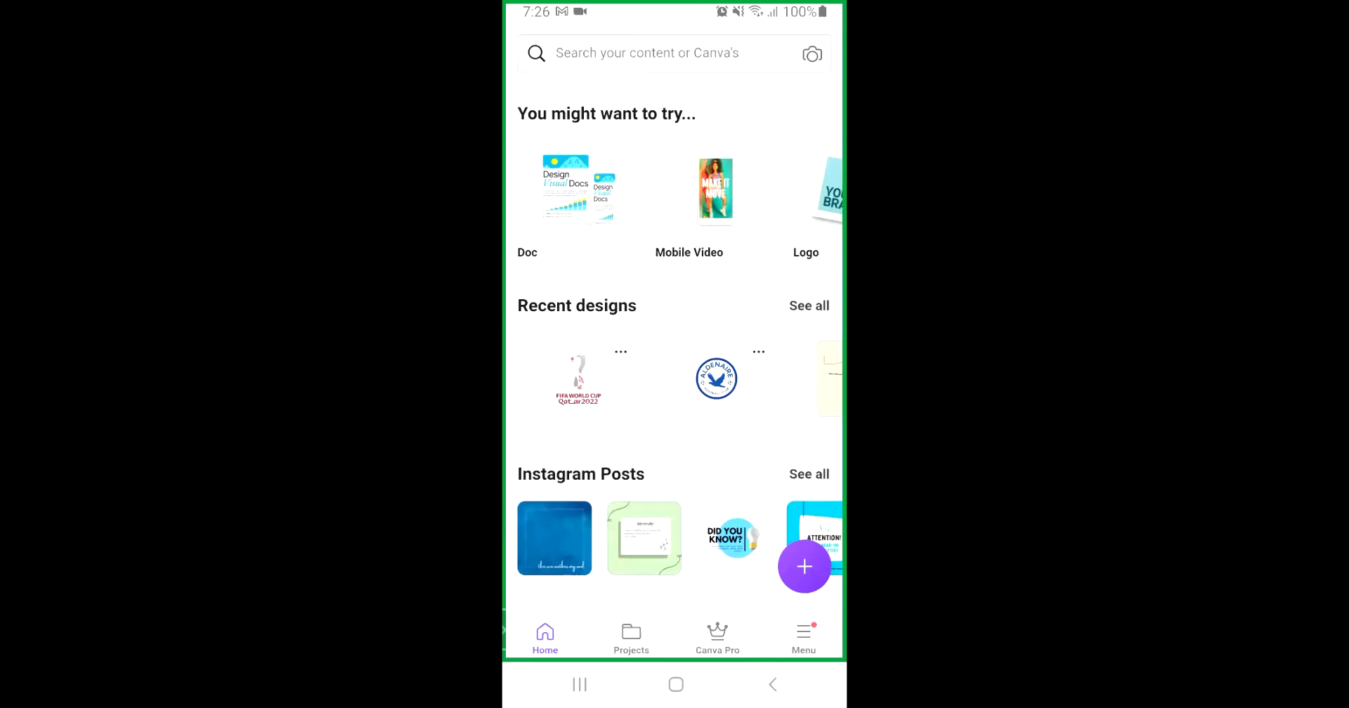
pyautogui.click(578, 380)
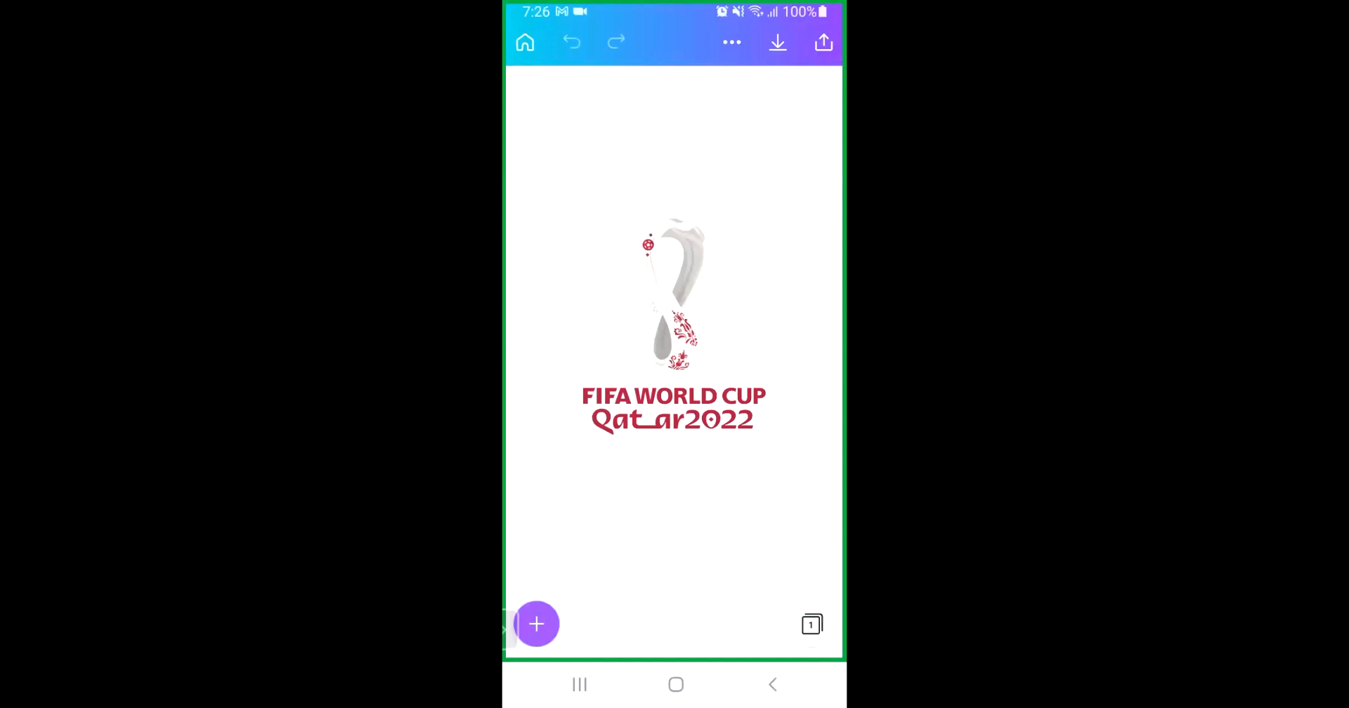
# Delete the FIFA World Cup logo image and add a heading text box to the page
pyautogui.click(674, 326)
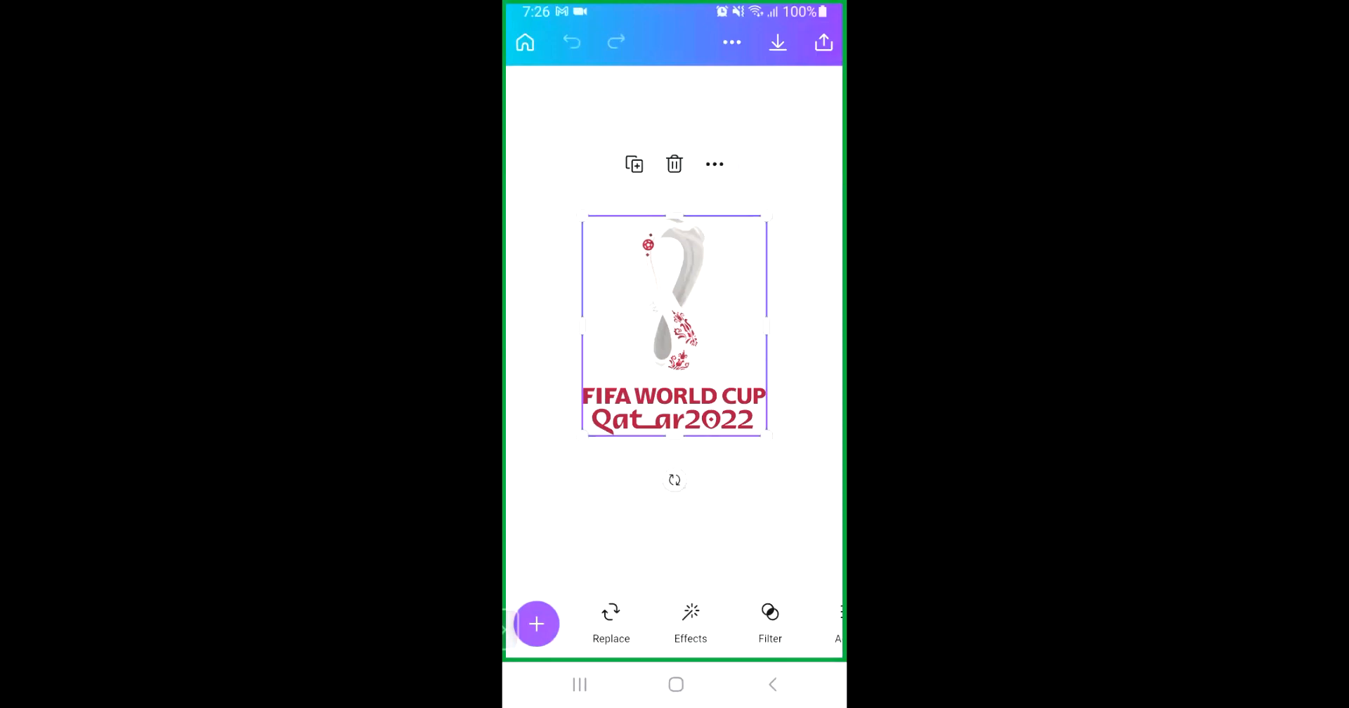
pyautogui.click(675, 162)
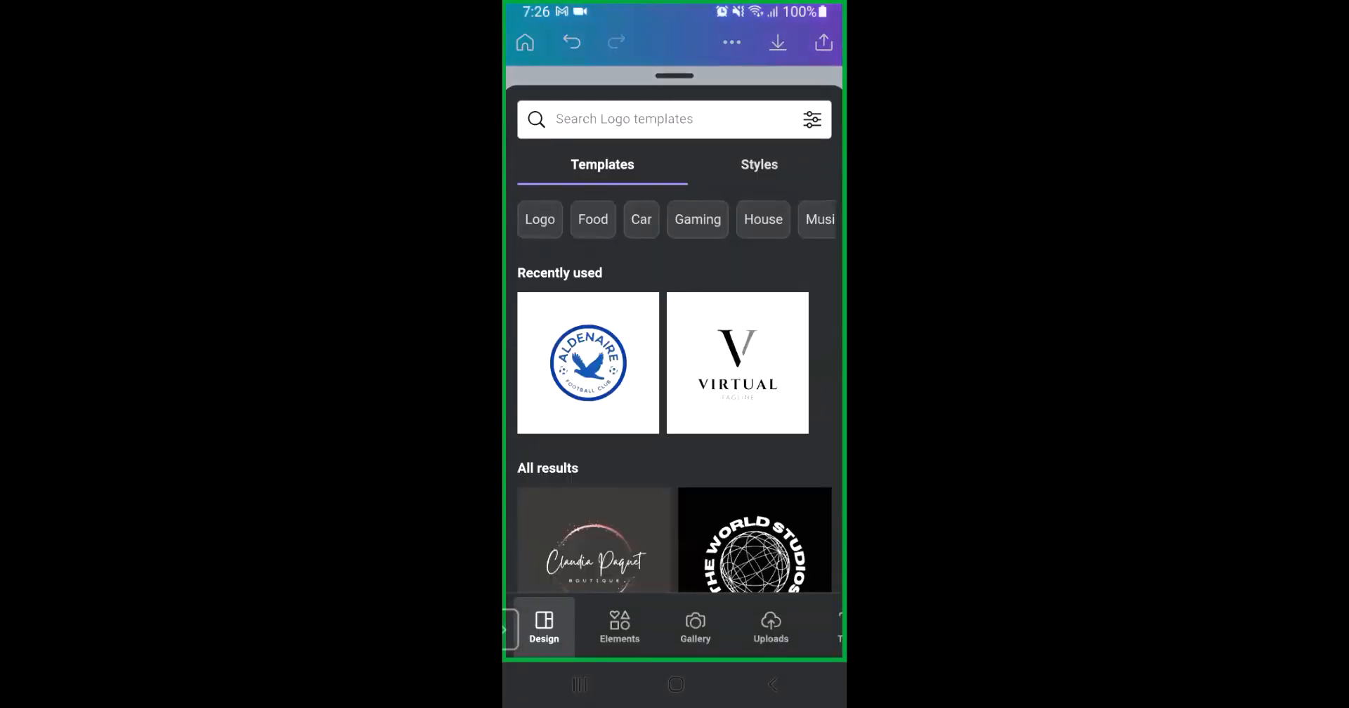
pyautogui.hscroll(3, 675, 627)
pyautogui.click(639, 628)
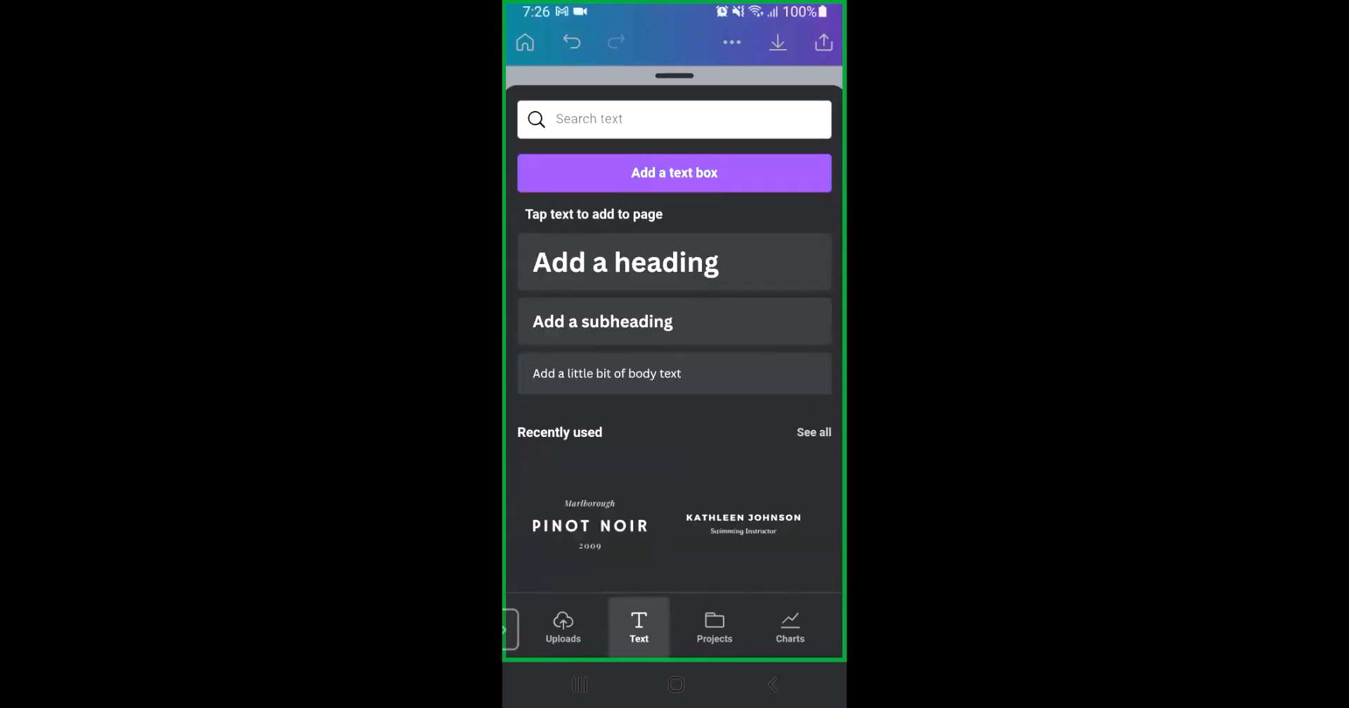
pyautogui.click(625, 262)
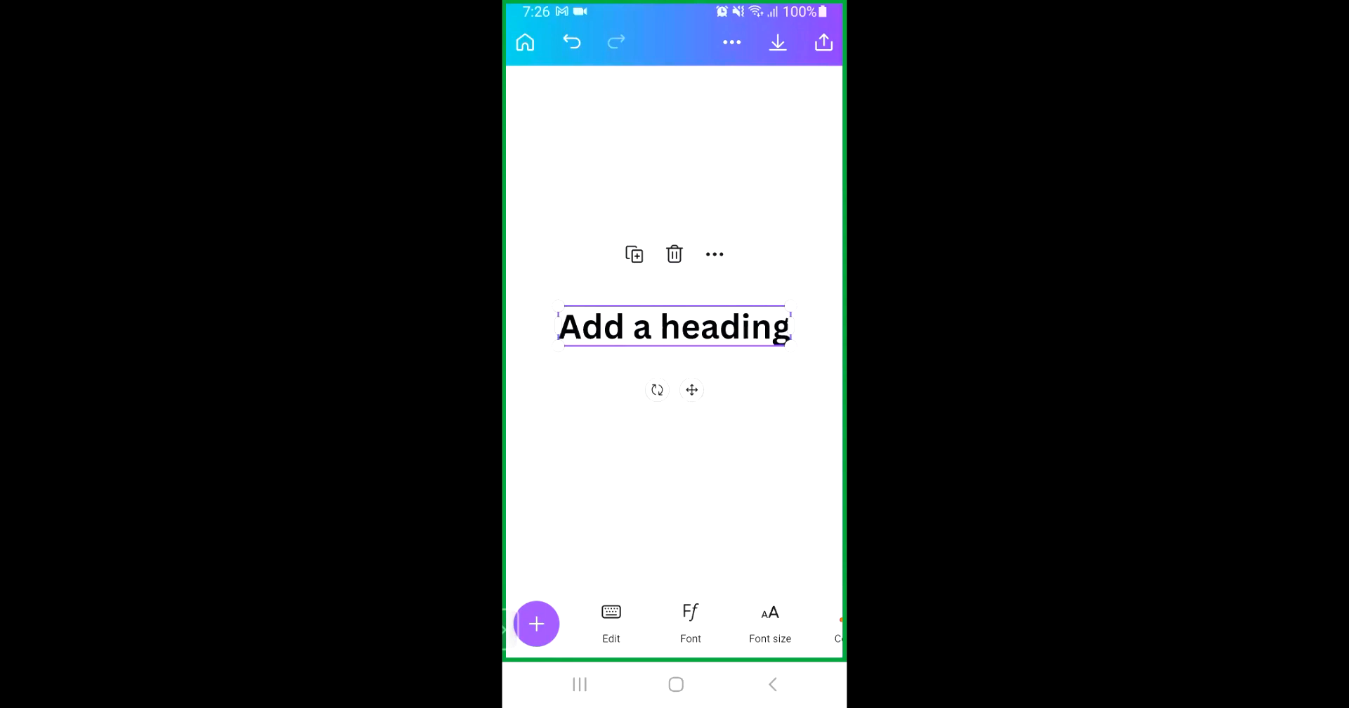
# Switch to the phone's web browser and search Google for "arabic keyboard online"
pyautogui.click(676, 685)
pyautogui.click(789, 617)
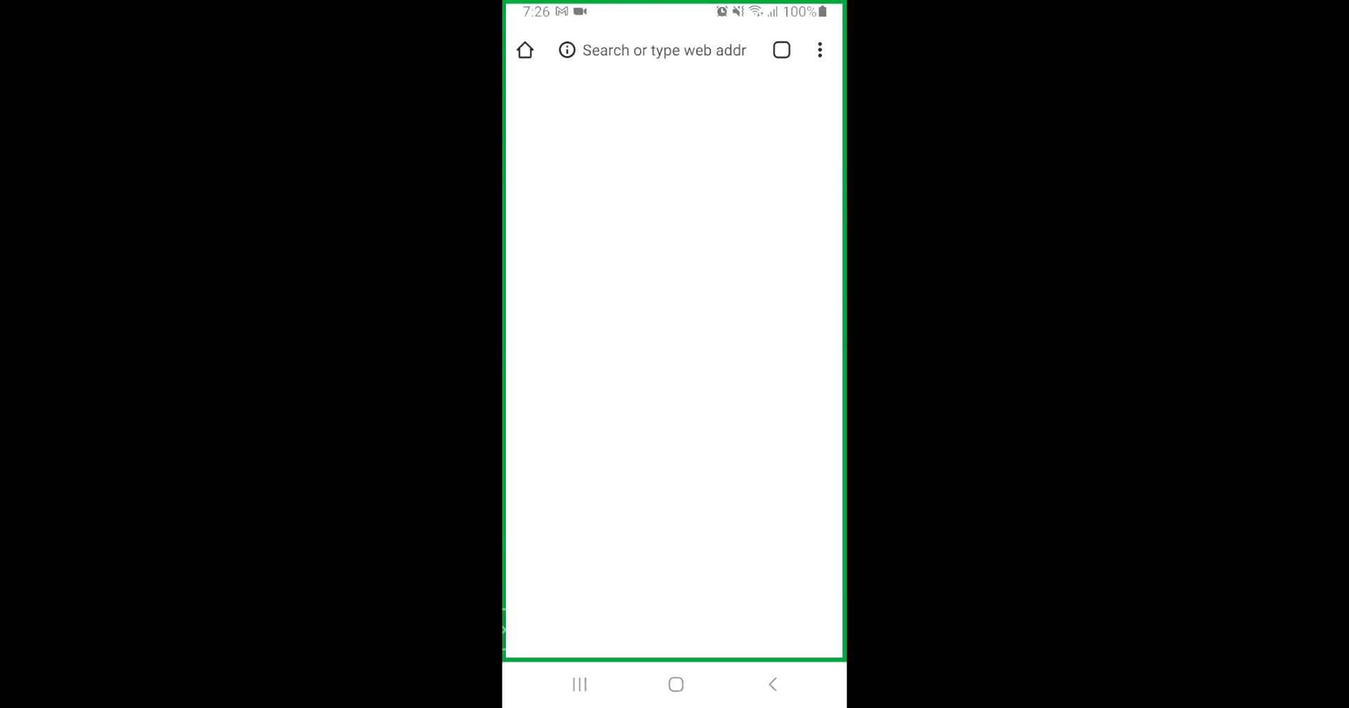
pyautogui.click(577, 318)
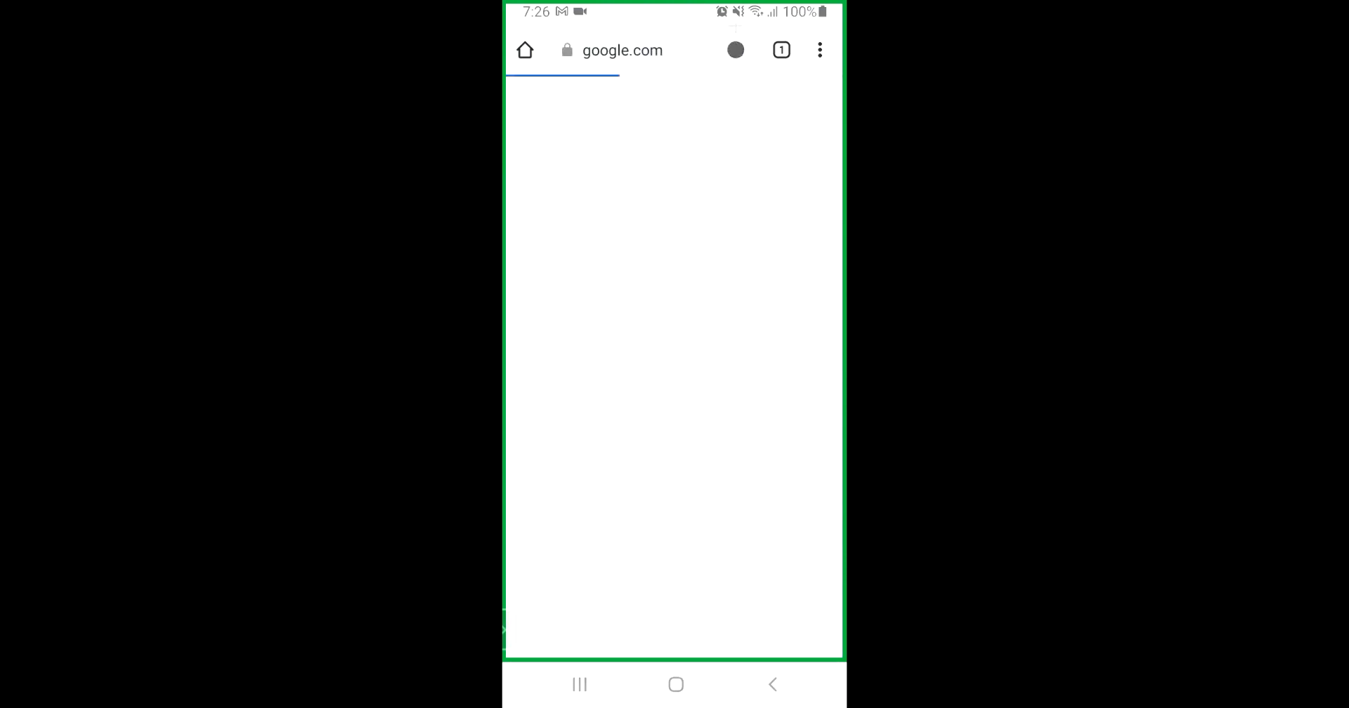
pyautogui.click(647, 281)
pyautogui.write('a')
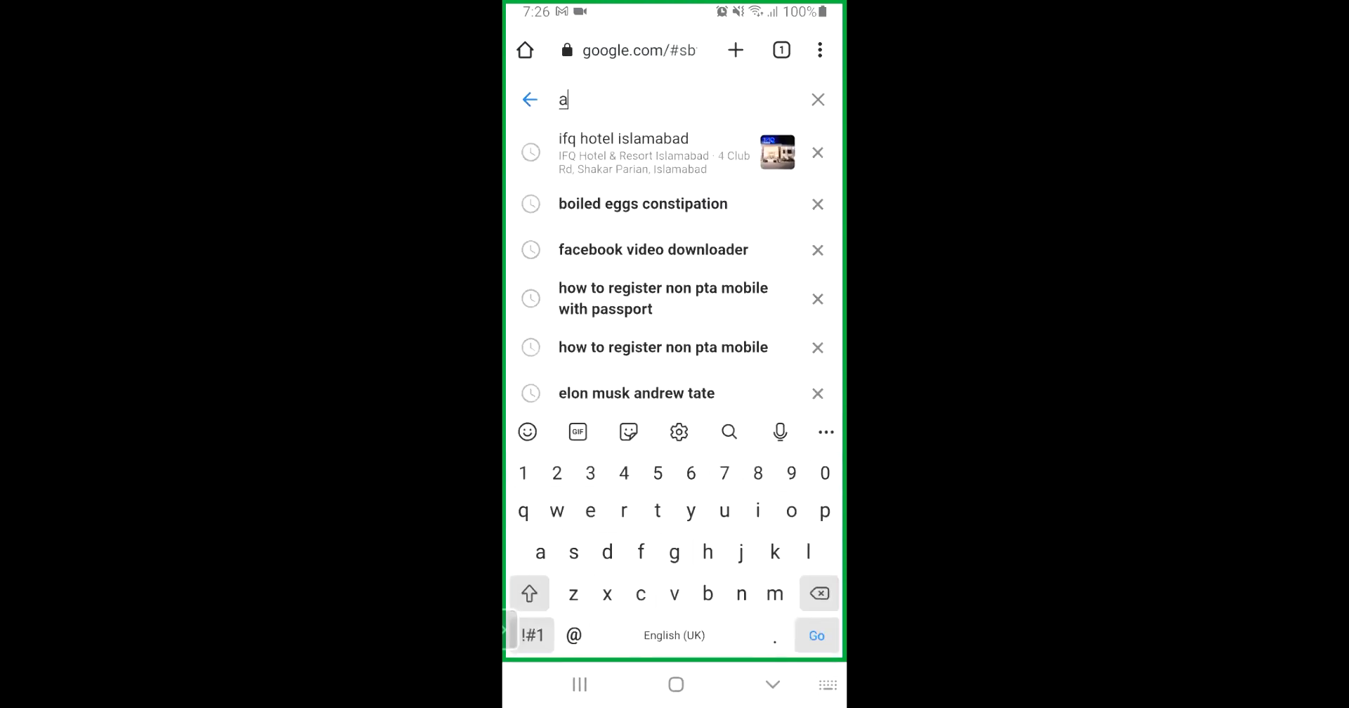
pyautogui.write('rabic ke')
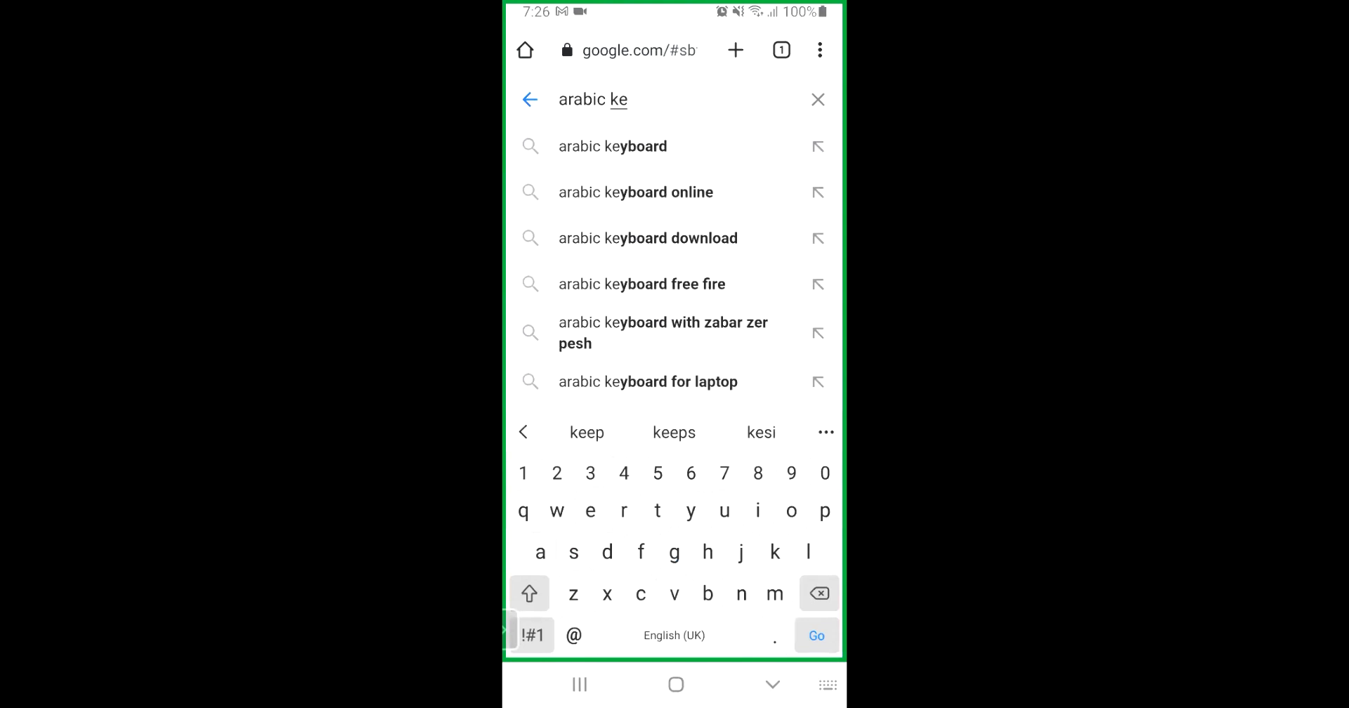
pyautogui.click(632, 191)
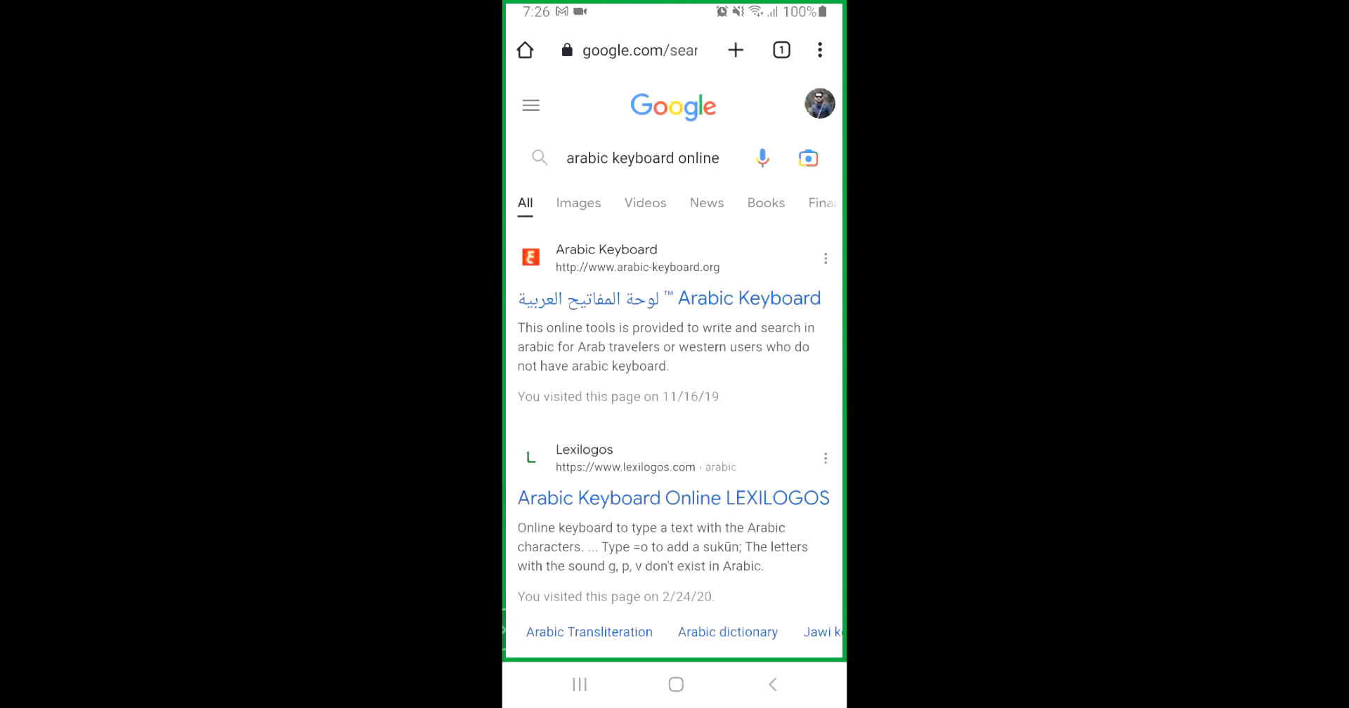
# Open the arabic-keyboard.org result and enter the letter س with its on-screen Arabic keyboard
pyautogui.click(750, 298)
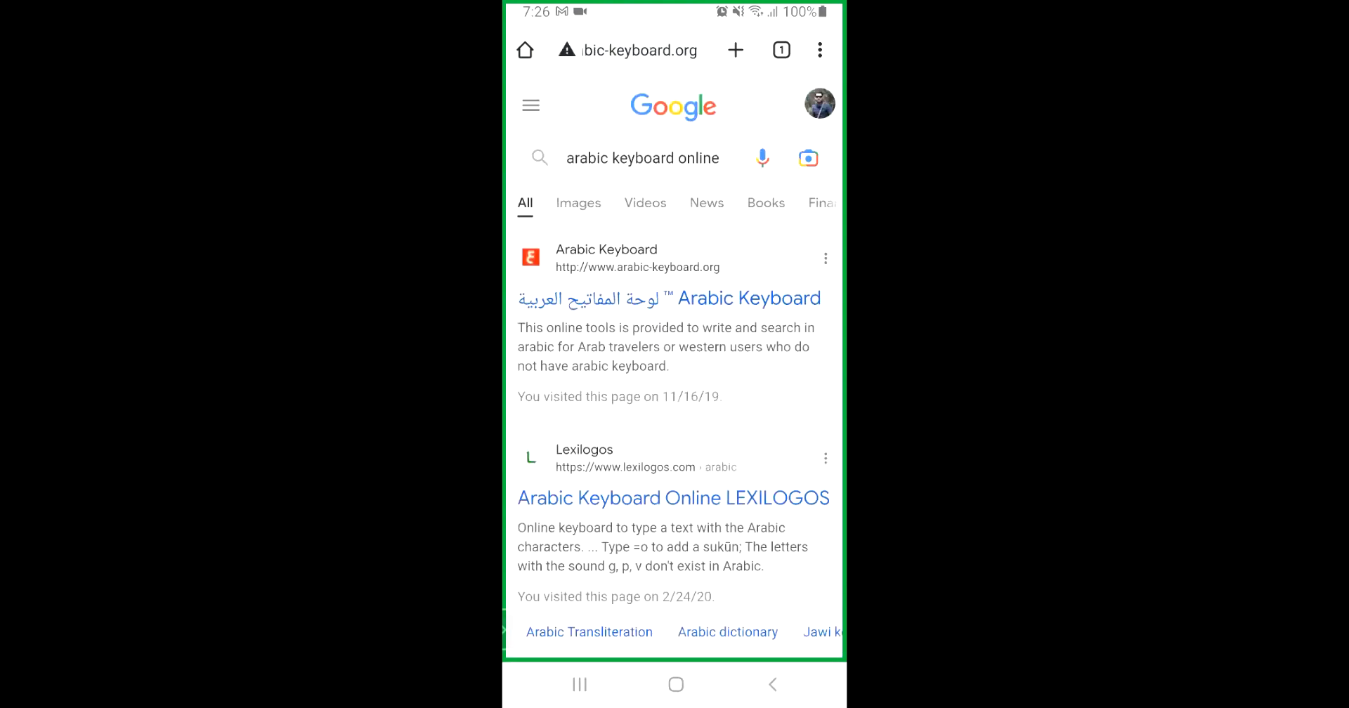
pyautogui.scroll(5, 659, 211)
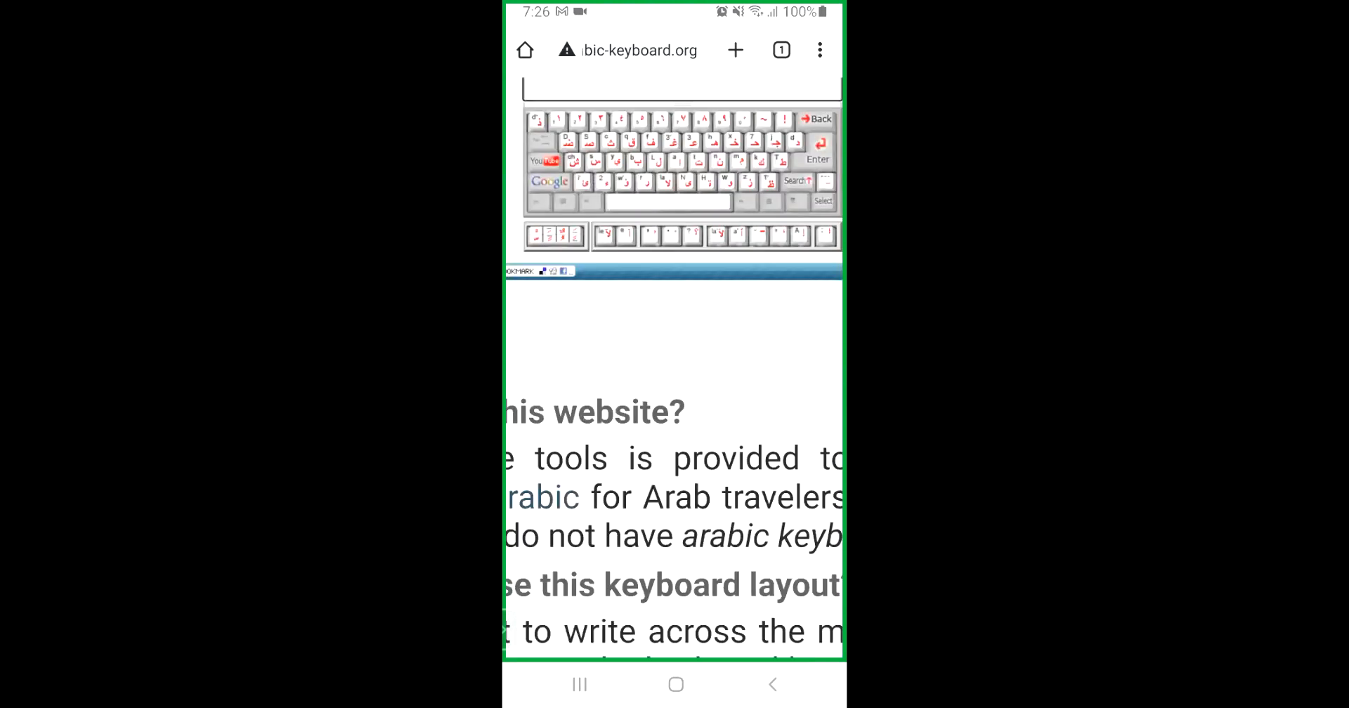
pyautogui.scroll(-2, 674, 274)
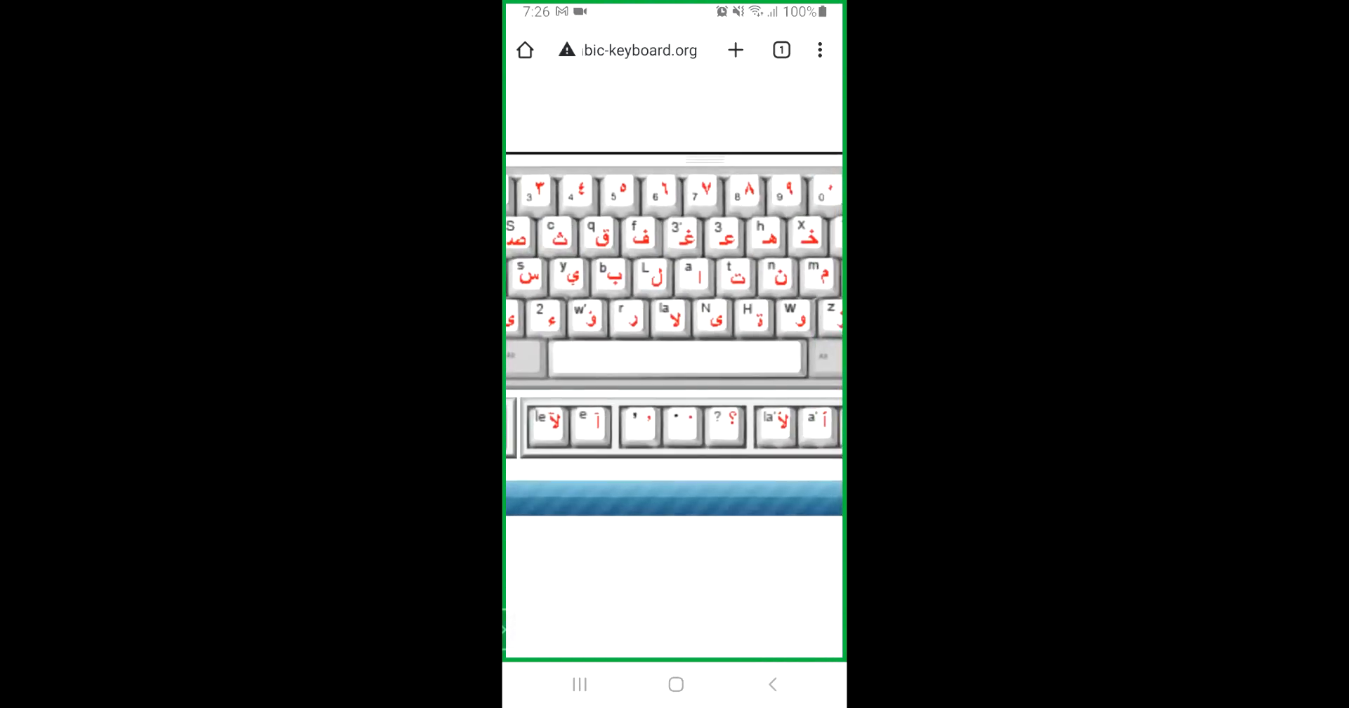
pyautogui.hscroll(-2, 675, 281)
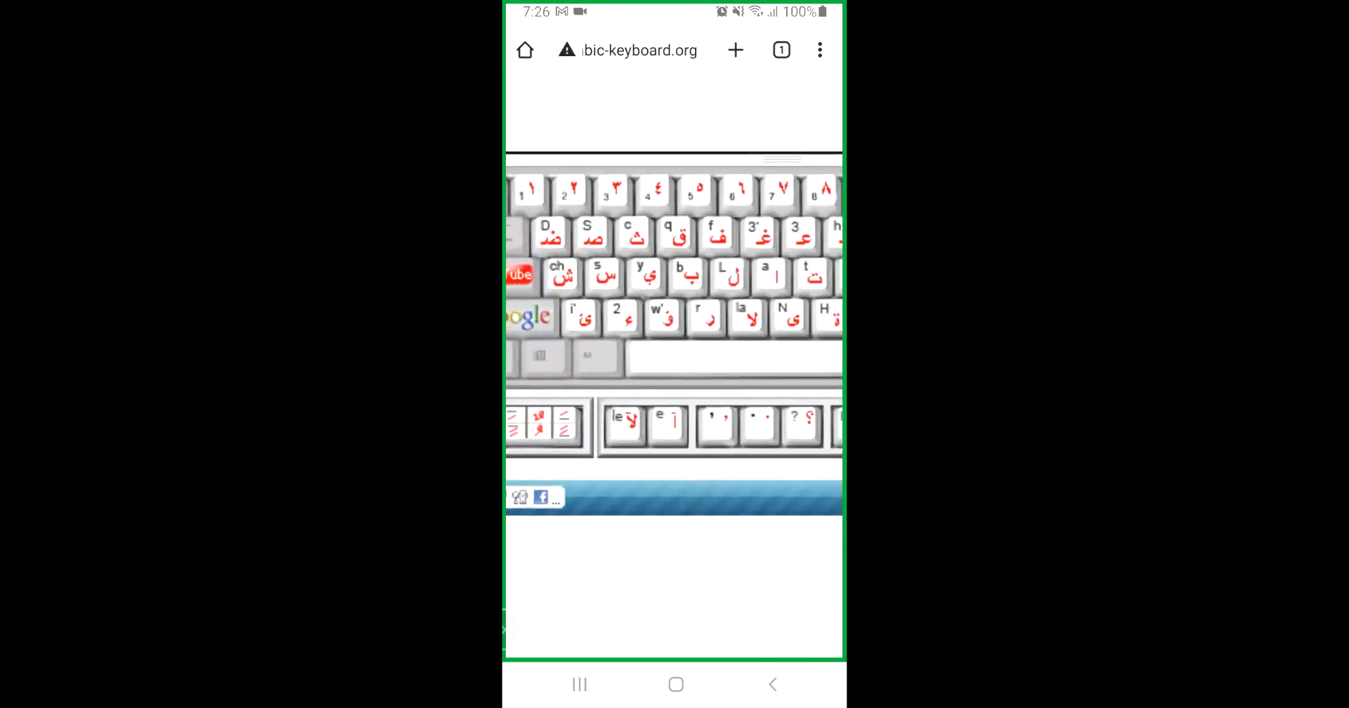
pyautogui.click(606, 277)
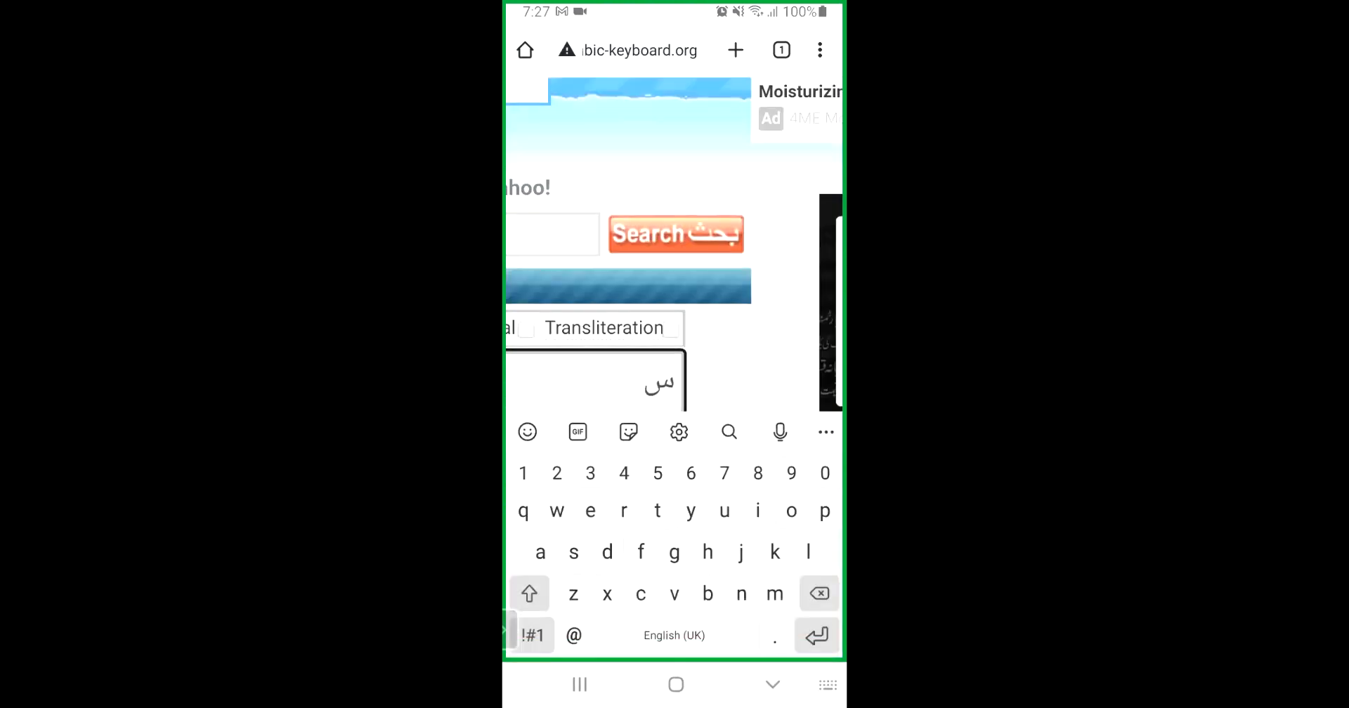
# Add the letters ى and ف after the س in the Arabic keyboard site's text area
pyautogui.scroll(-2, 674, 244)
pyautogui.scroll(-2, 674, 242)
pyautogui.hscroll(-3, 674, 243)
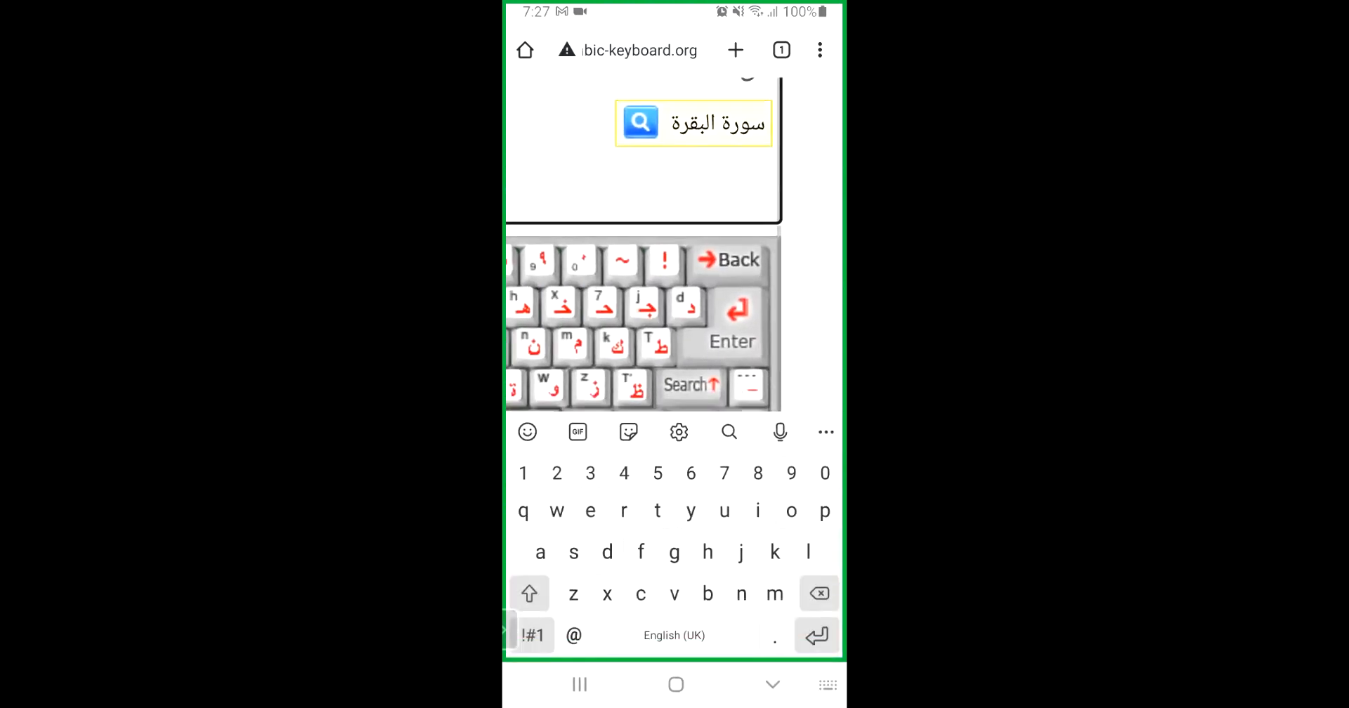
pyautogui.hscroll(-3, 675, 274)
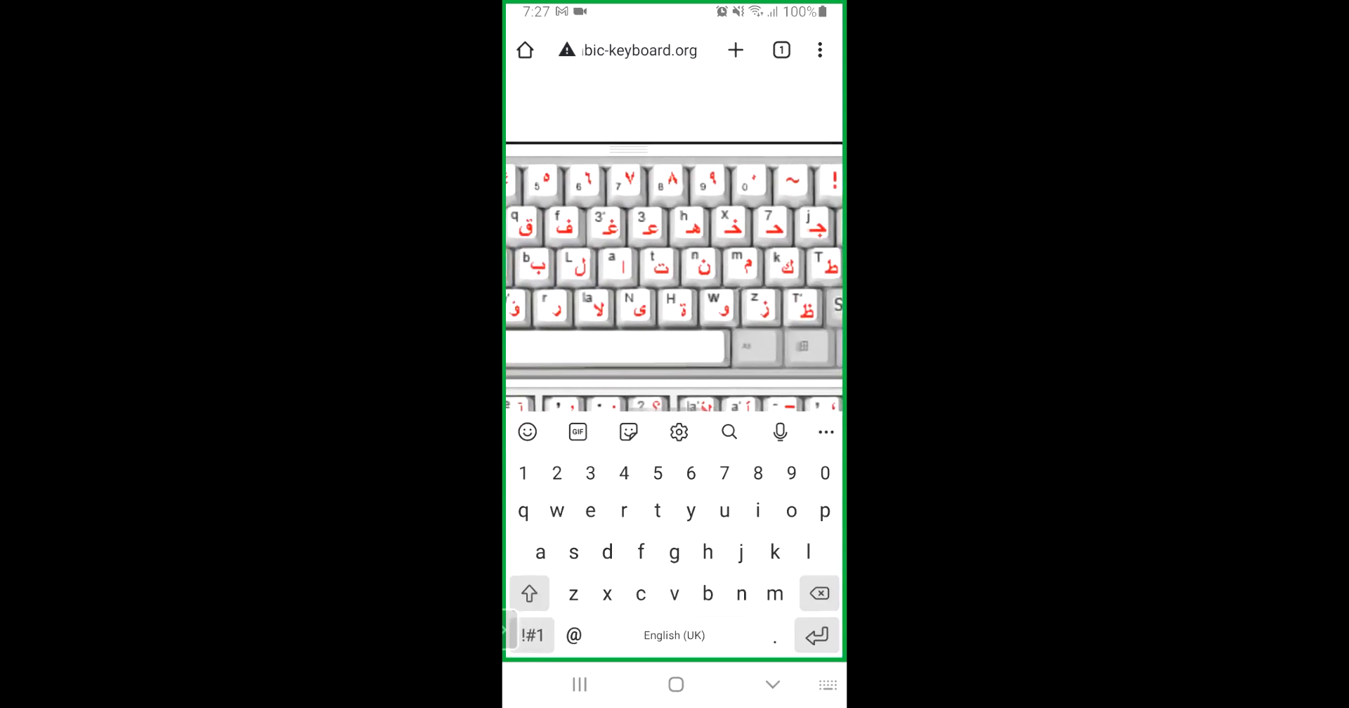
pyautogui.click(637, 307)
pyautogui.scroll(-3, 674, 245)
pyautogui.hscroll(-1, 675, 245)
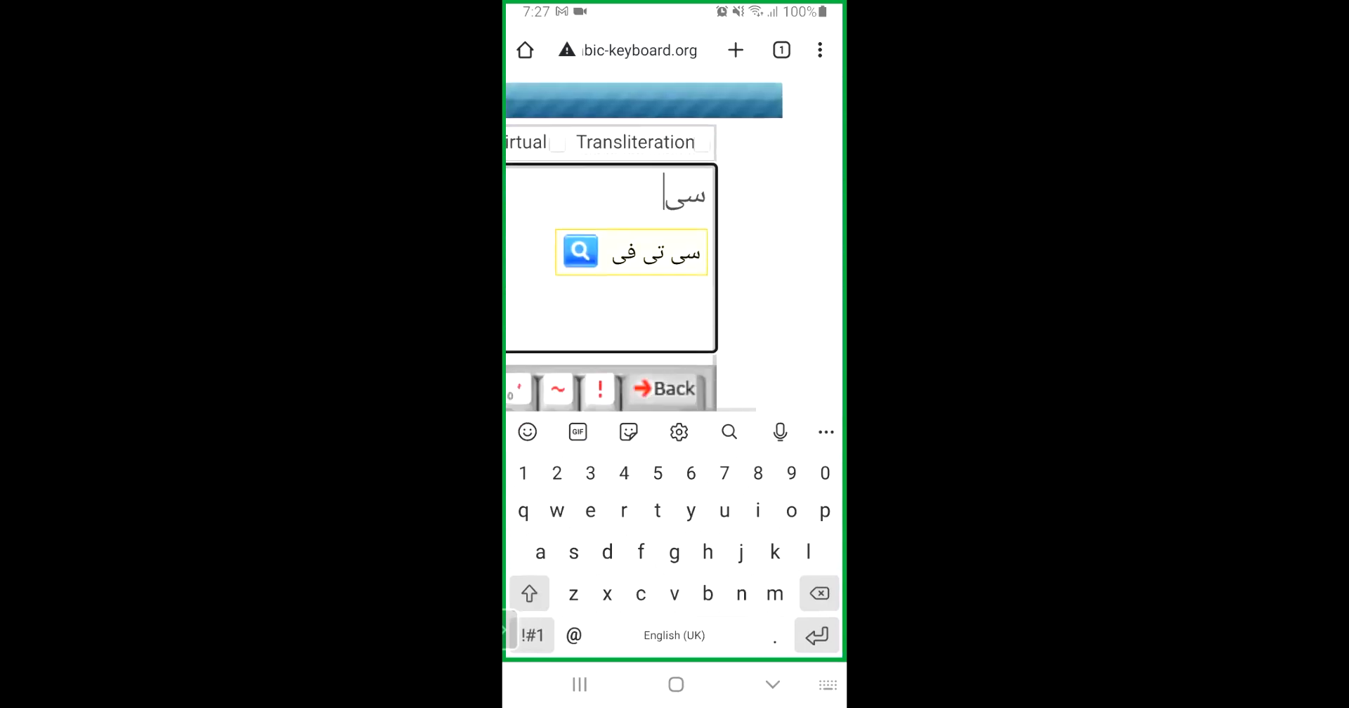
pyautogui.scroll(-2, 674, 245)
pyautogui.hscroll(-3, 674, 245)
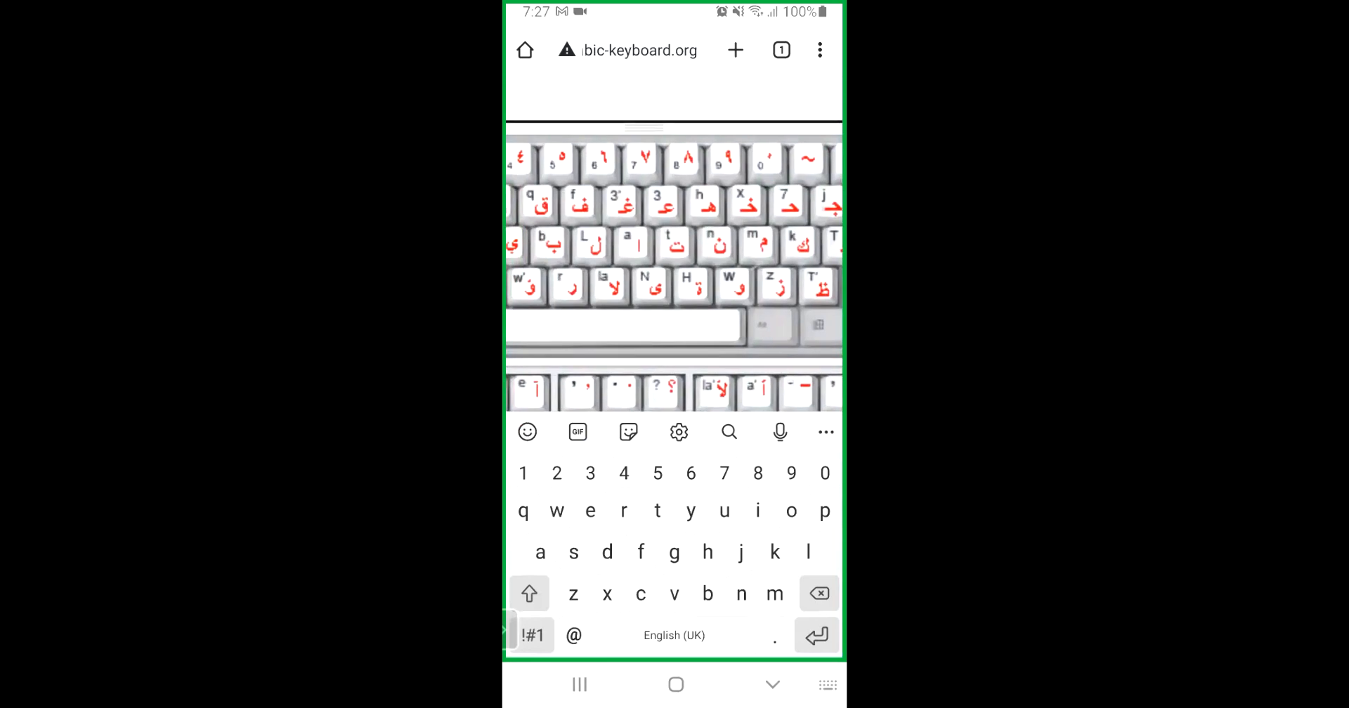
pyautogui.click(581, 204)
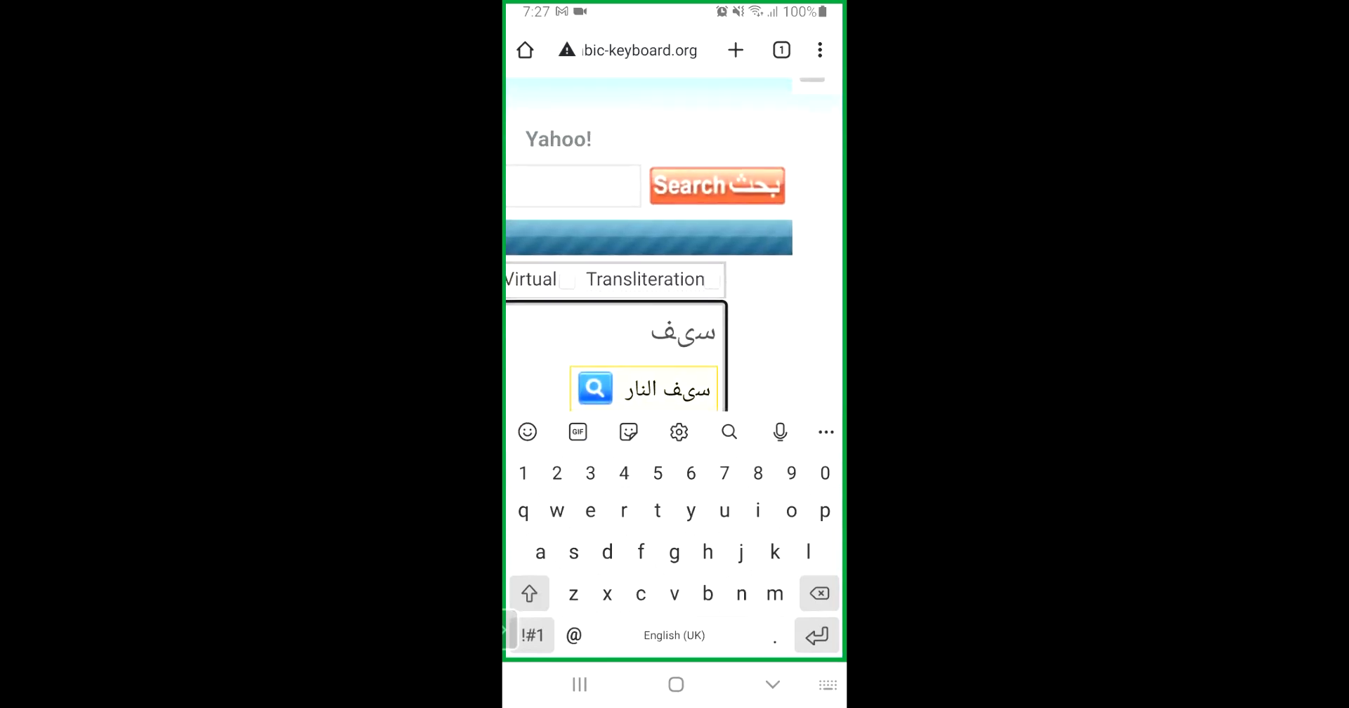
# Go back to the search results and open the Arabic Keyboard Online LEXILOGOS page instead
pyautogui.click(696, 225)
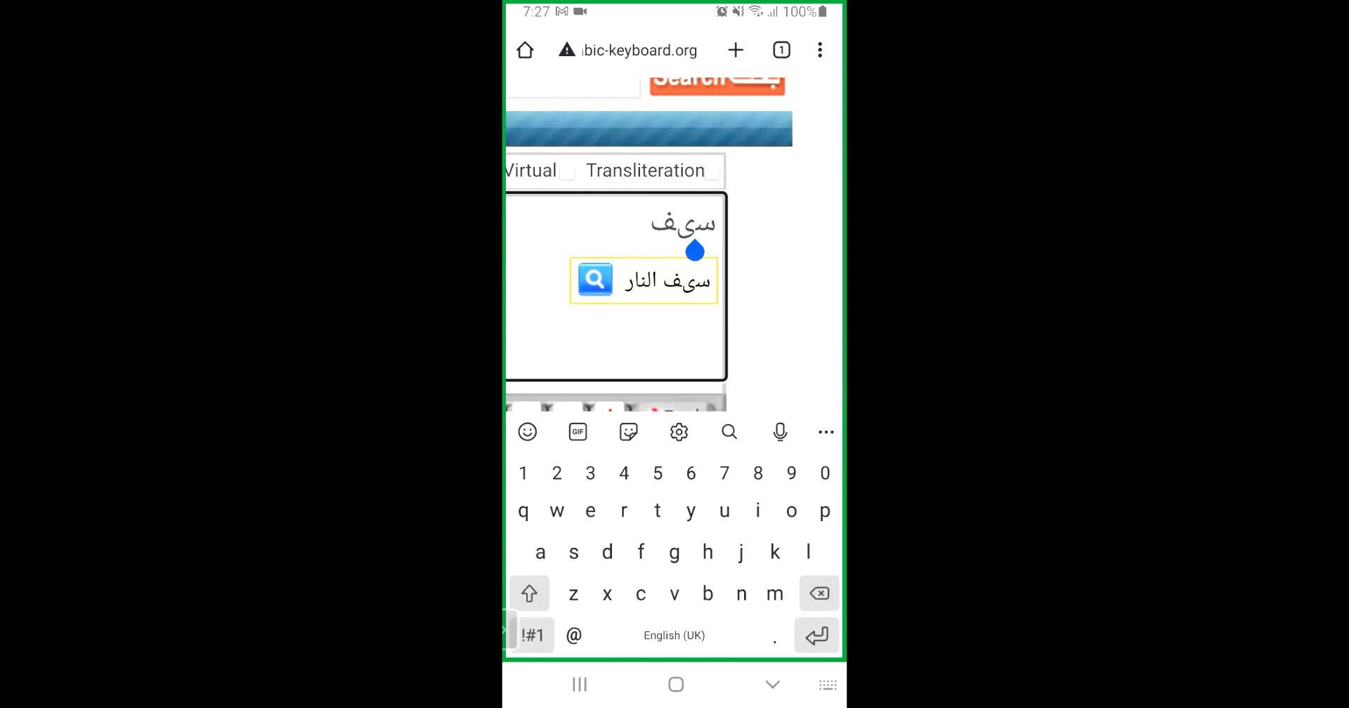
pyautogui.click(773, 685)
pyautogui.click(773, 684)
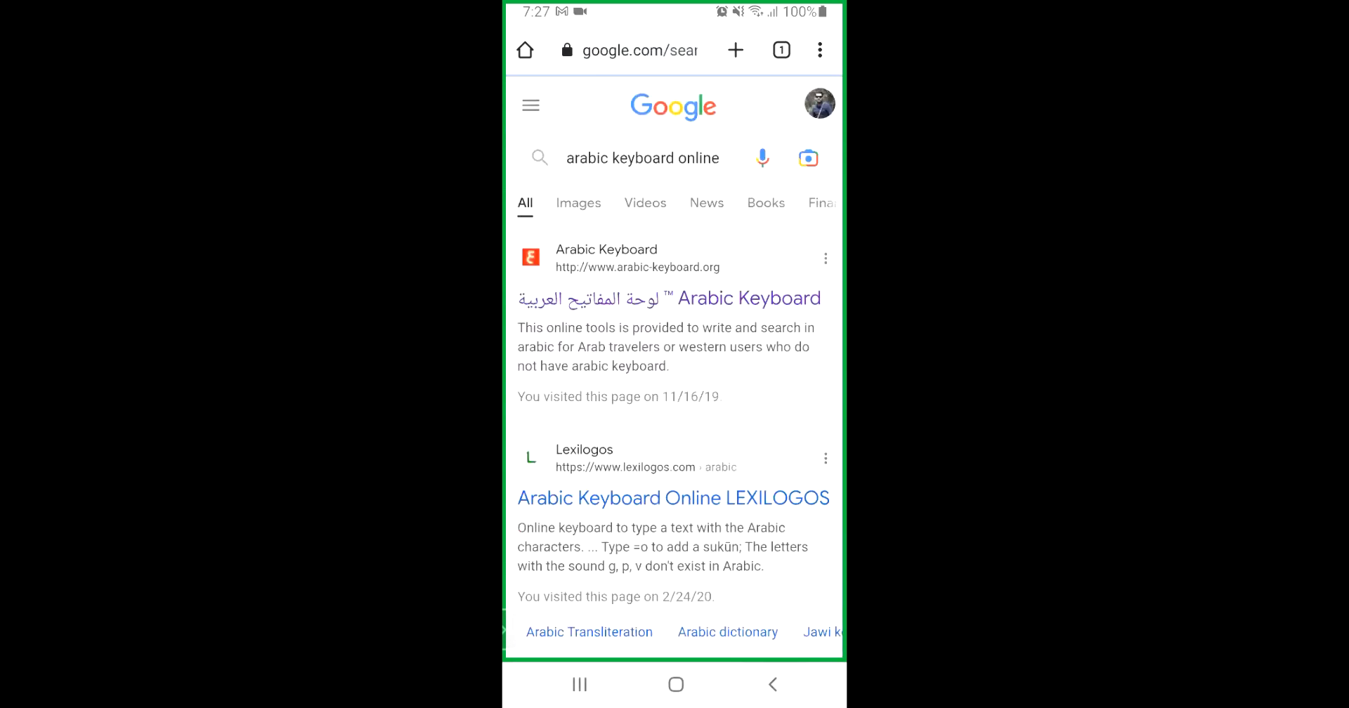
pyautogui.scroll(-3, 675, 366)
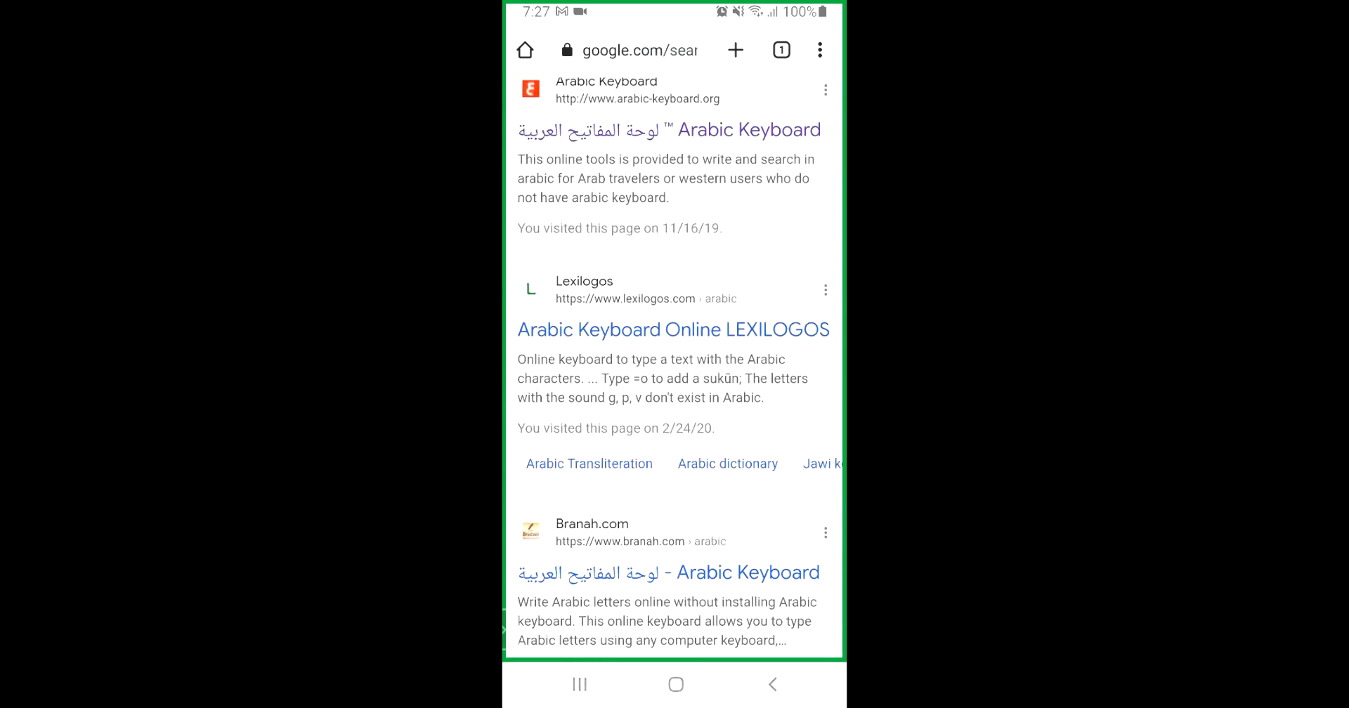
pyautogui.click(673, 330)
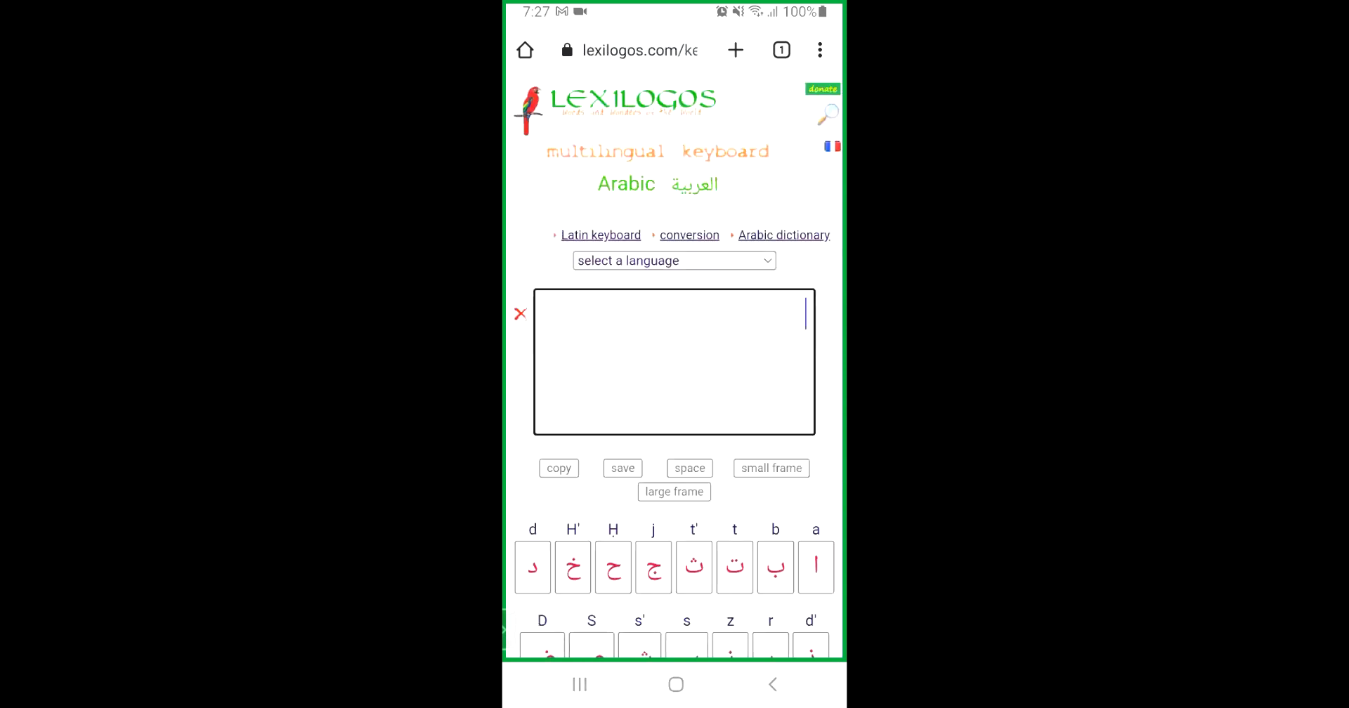
# Enter the word سيف in the Lexilogos text area using the page's own Arabic letter keys
pyautogui.scroll(-4, 675, 422)
pyautogui.click(686, 431)
pyautogui.scroll(-6, 674, 253)
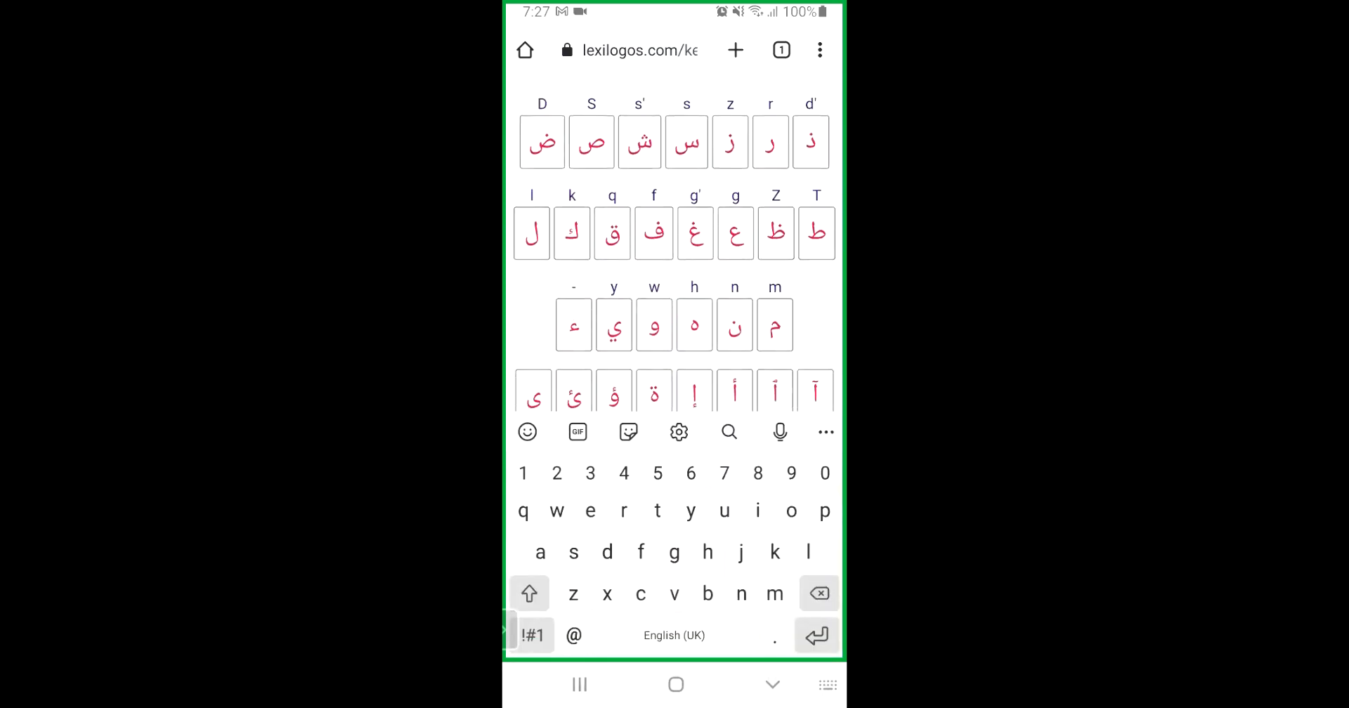
pyautogui.scroll(-3, 674, 246)
pyautogui.scroll(2, 675, 246)
pyautogui.scroll(1, 675, 246)
pyautogui.click(615, 349)
pyautogui.scroll(-4, 675, 281)
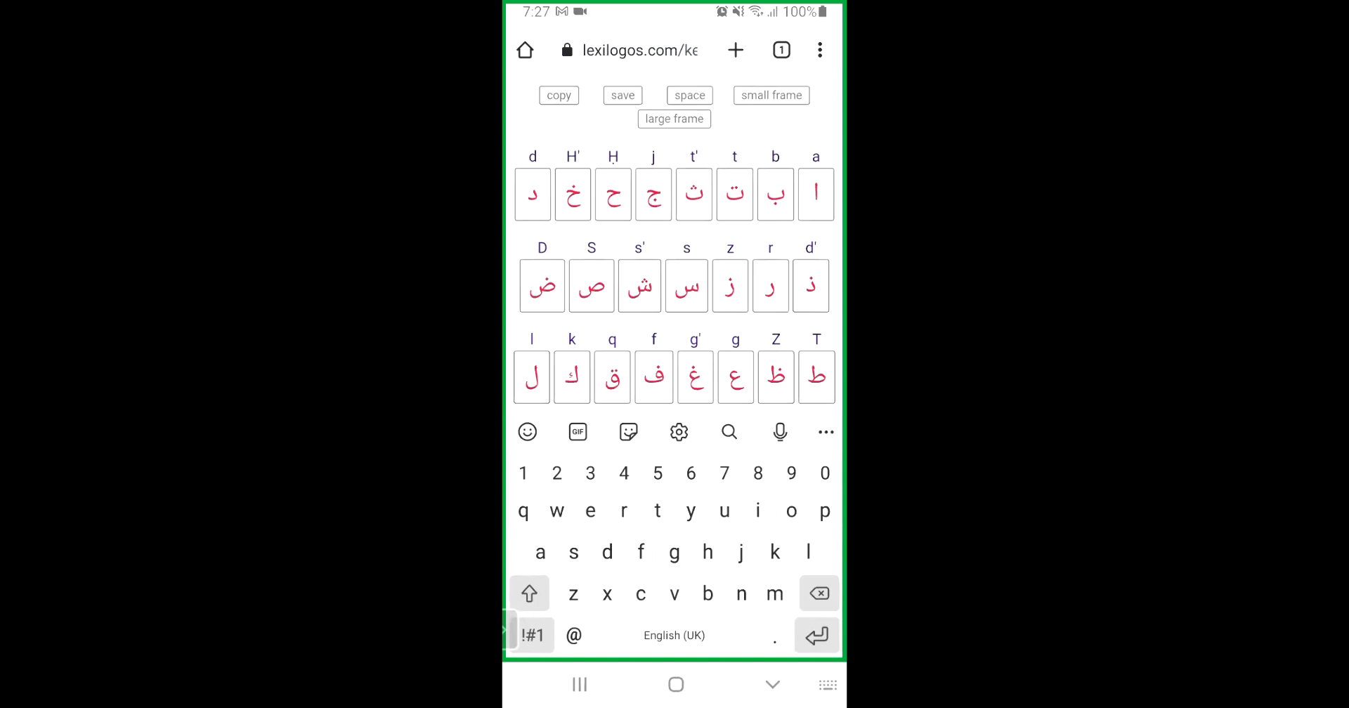
pyautogui.click(653, 376)
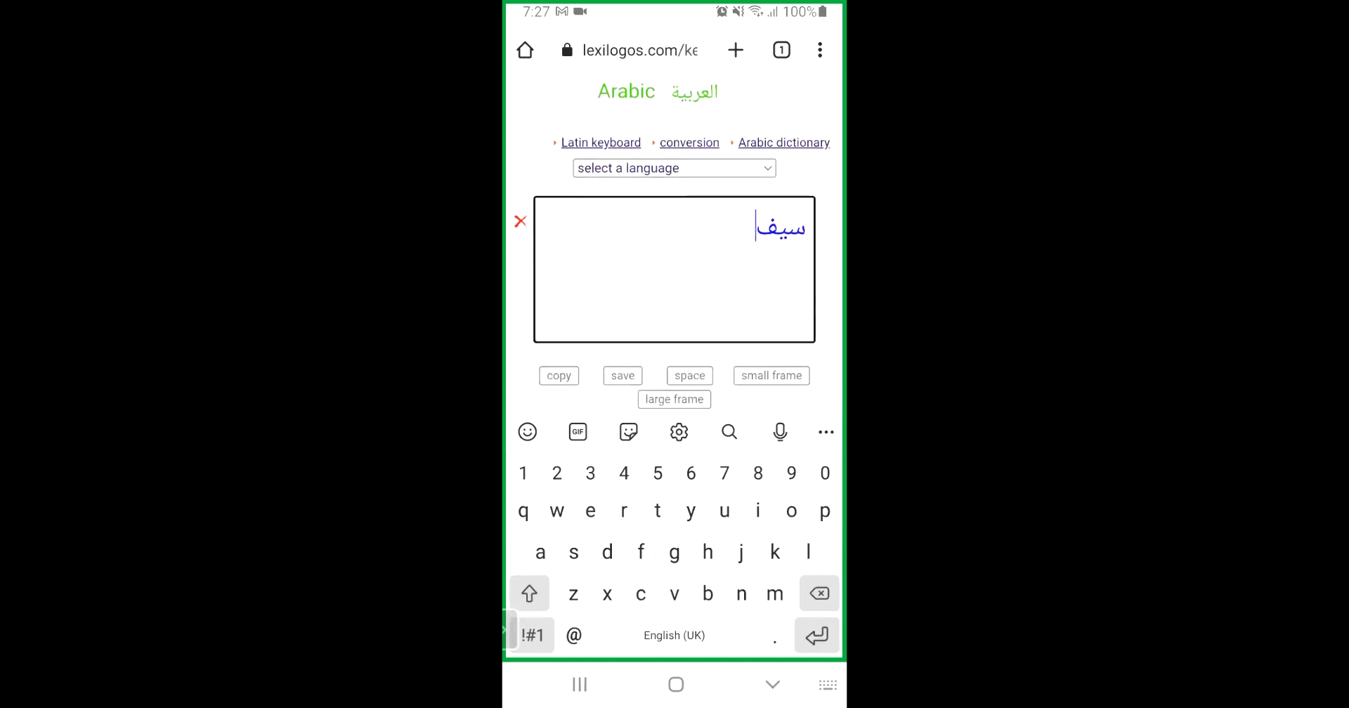
# Copy the Arabic word سيف from the Lexilogos text area
pyautogui.doubleClick(788, 229)
pyautogui.hotkey('ctrl', 'c')
pyautogui.click(706, 174)
# Switch back to the Canva app and replace the heading's placeholder text with the copied Arabic word
pyautogui.click(580, 684)
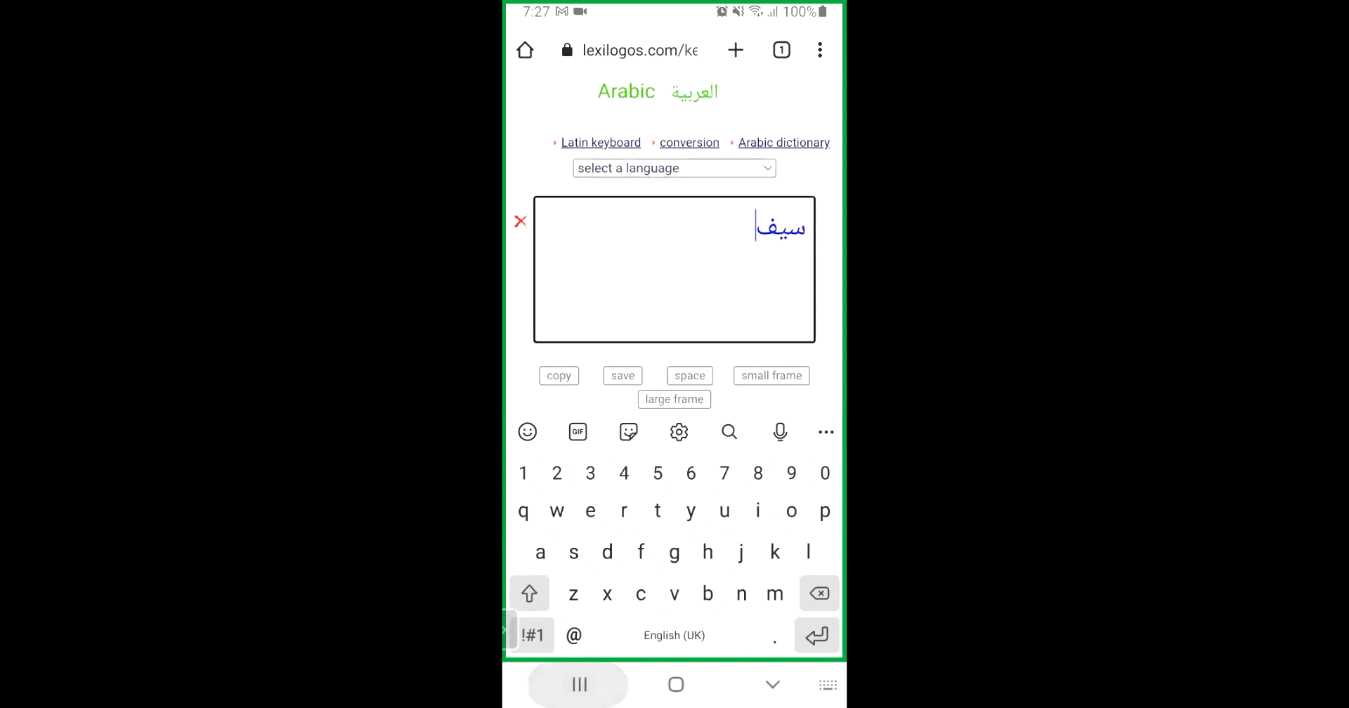
pyautogui.click(548, 303)
pyautogui.click(674, 328)
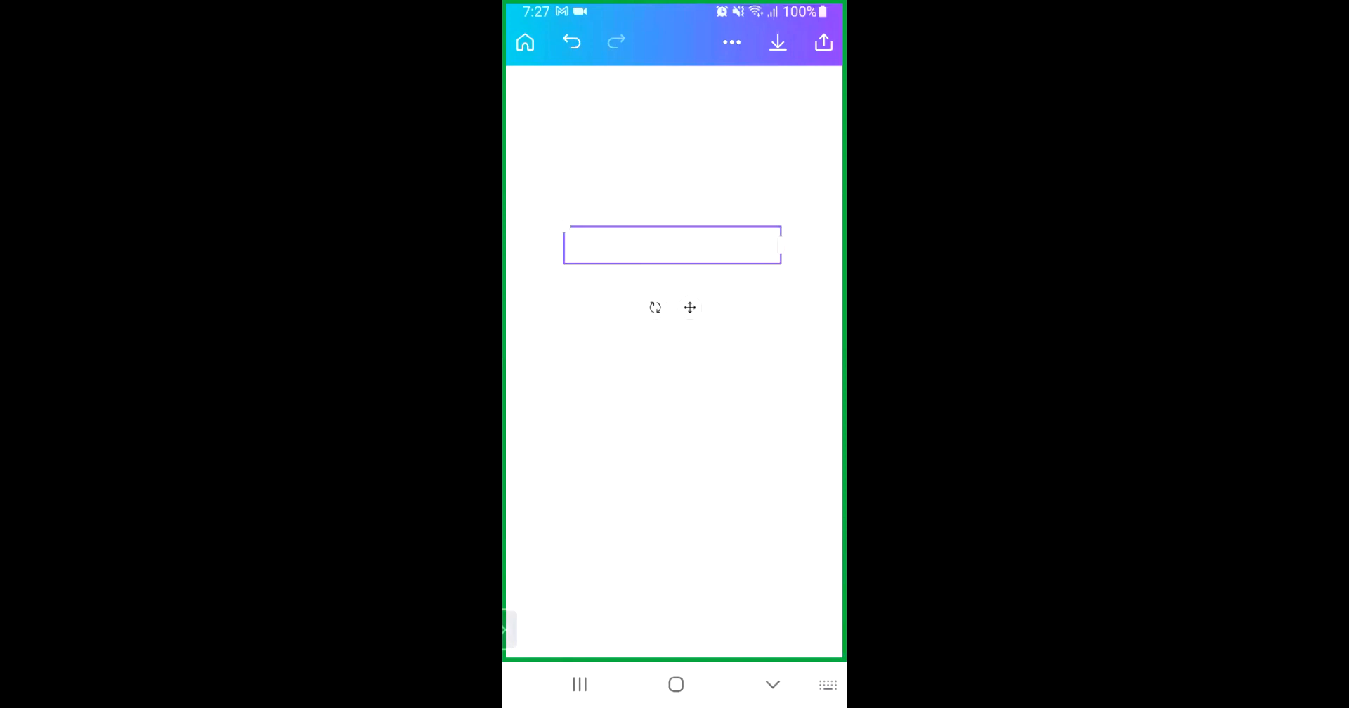
pyautogui.click(675, 241)
pyautogui.click(671, 185)
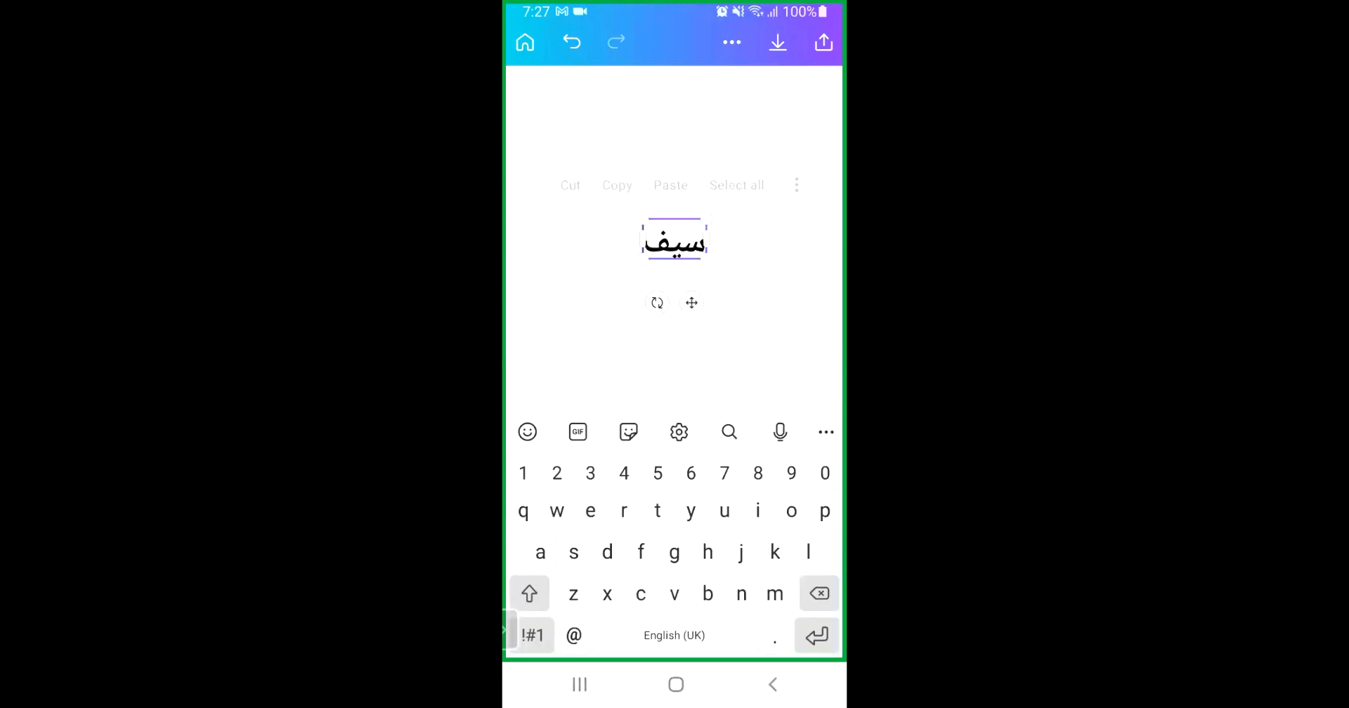
# Finish editing the Arabic heading, enlarge it slightly and place it in the upper half of the page
pyautogui.click(773, 684)
pyautogui.moveTo(698, 258); pyautogui.dragTo(674, 268)
pyautogui.click(675, 400)
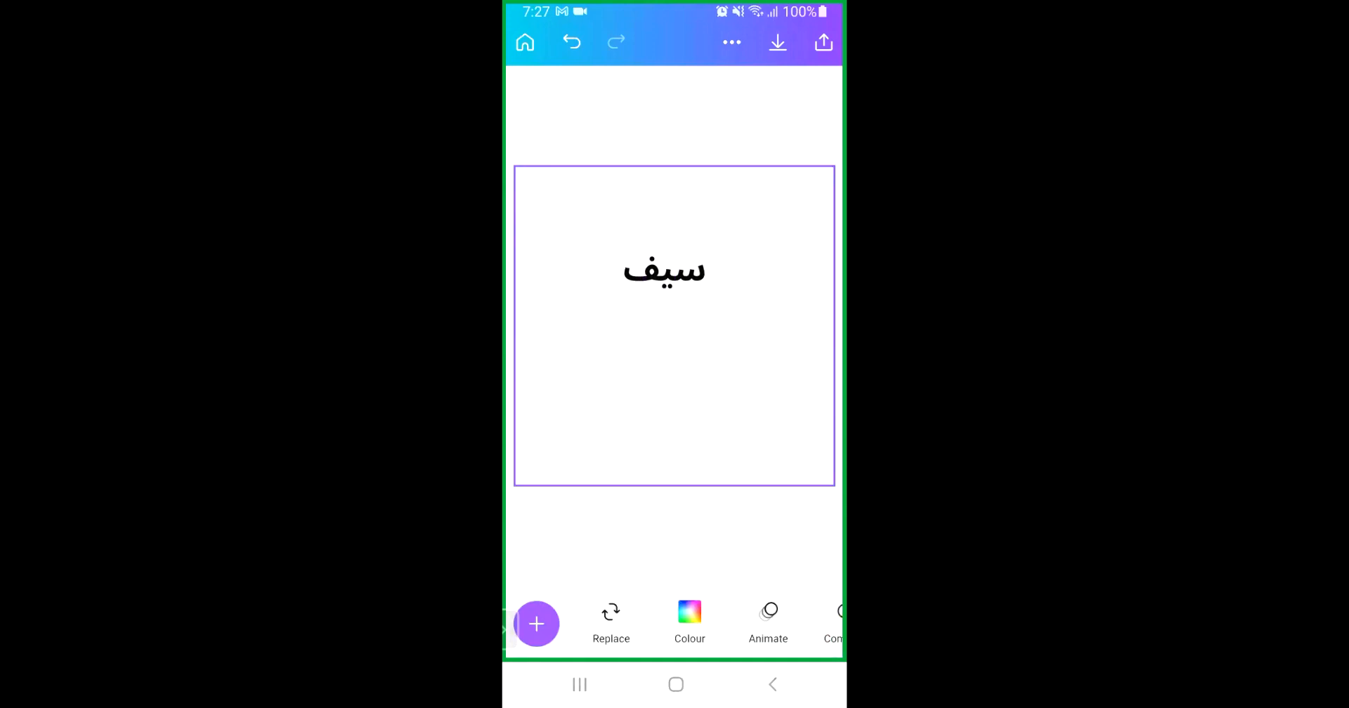
# Add a body text box to the page and replace its placeholder text with "saif"
pyautogui.click(504, 631)
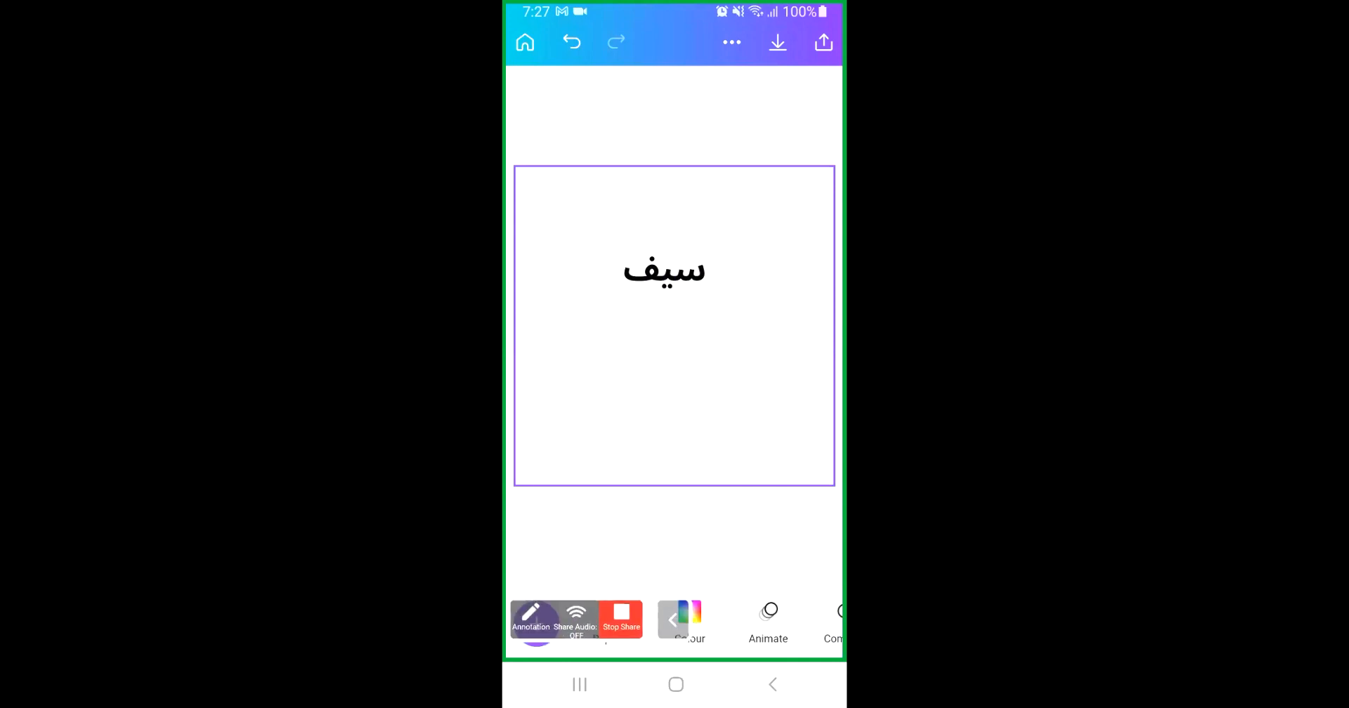
pyautogui.click(683, 518)
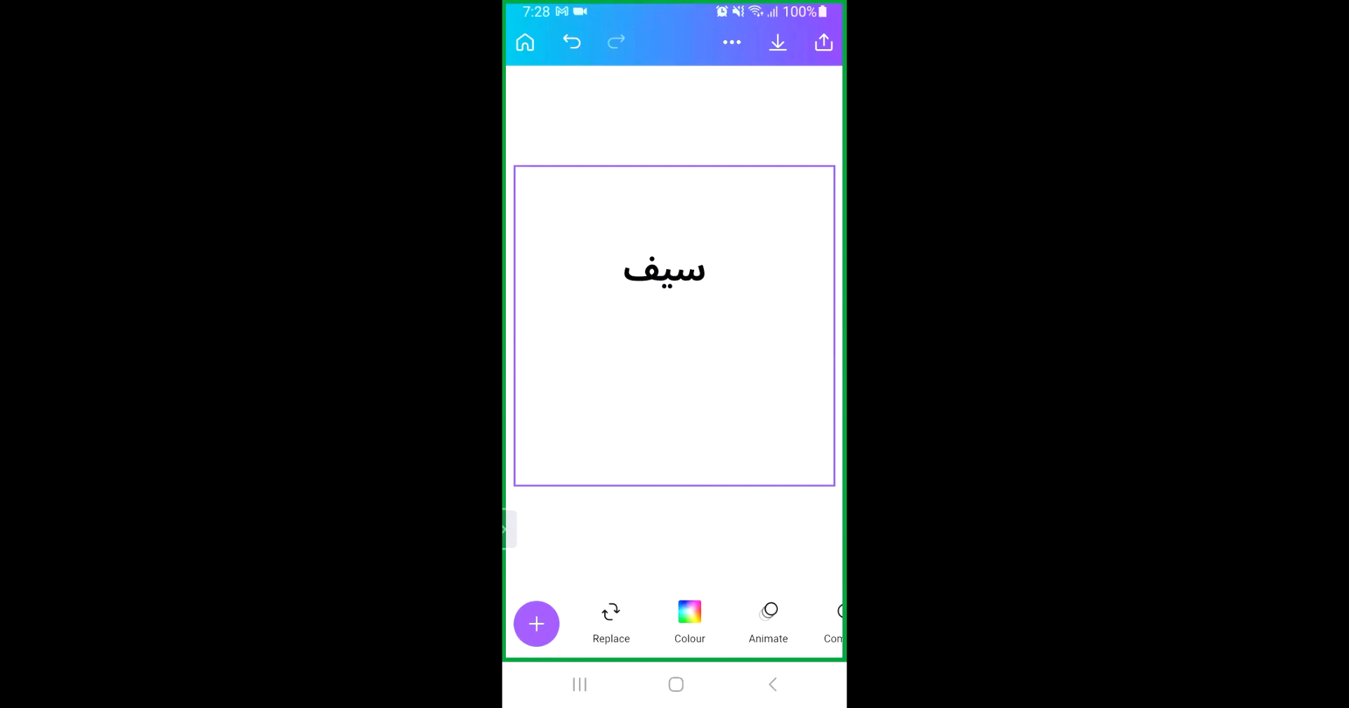
pyautogui.click(536, 624)
pyautogui.click(675, 381)
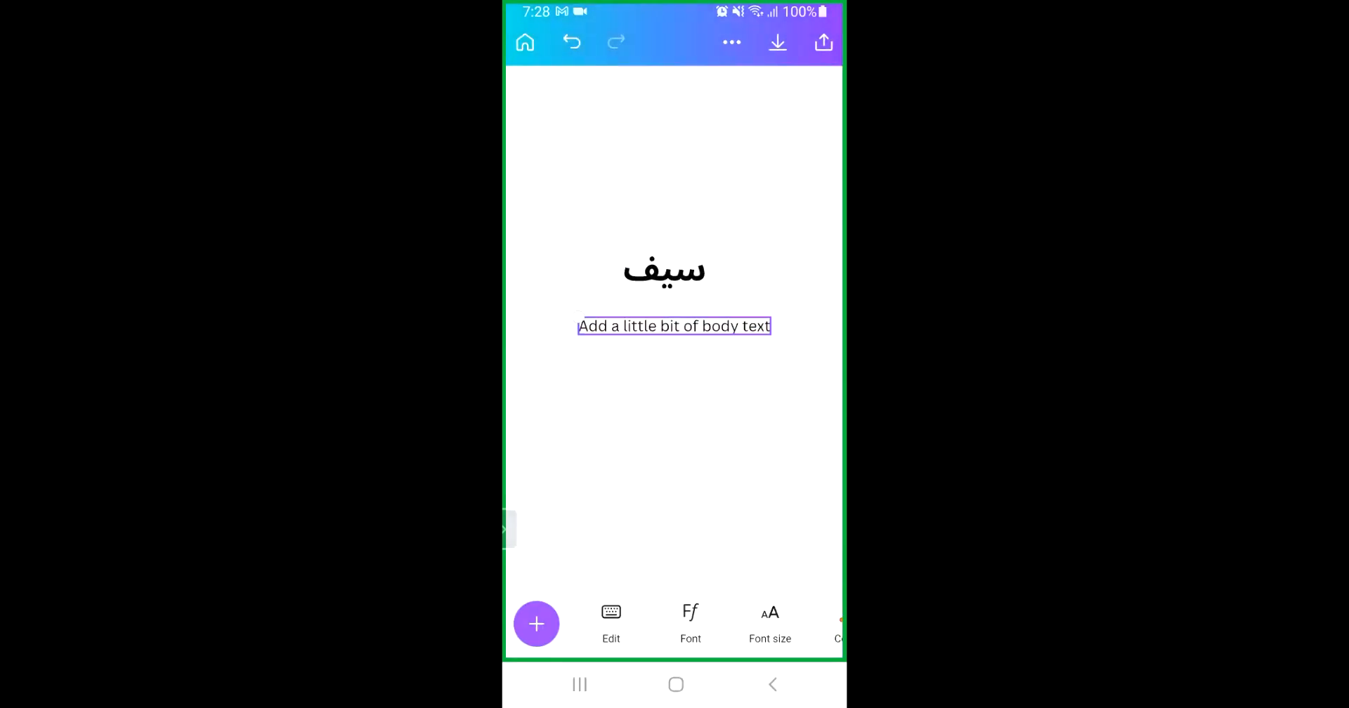
pyautogui.click(674, 326)
pyautogui.write('saif')
pyautogui.click(752, 338)
# Enlarge the "saif" text and position it just below the Arabic word
pyautogui.click(673, 326)
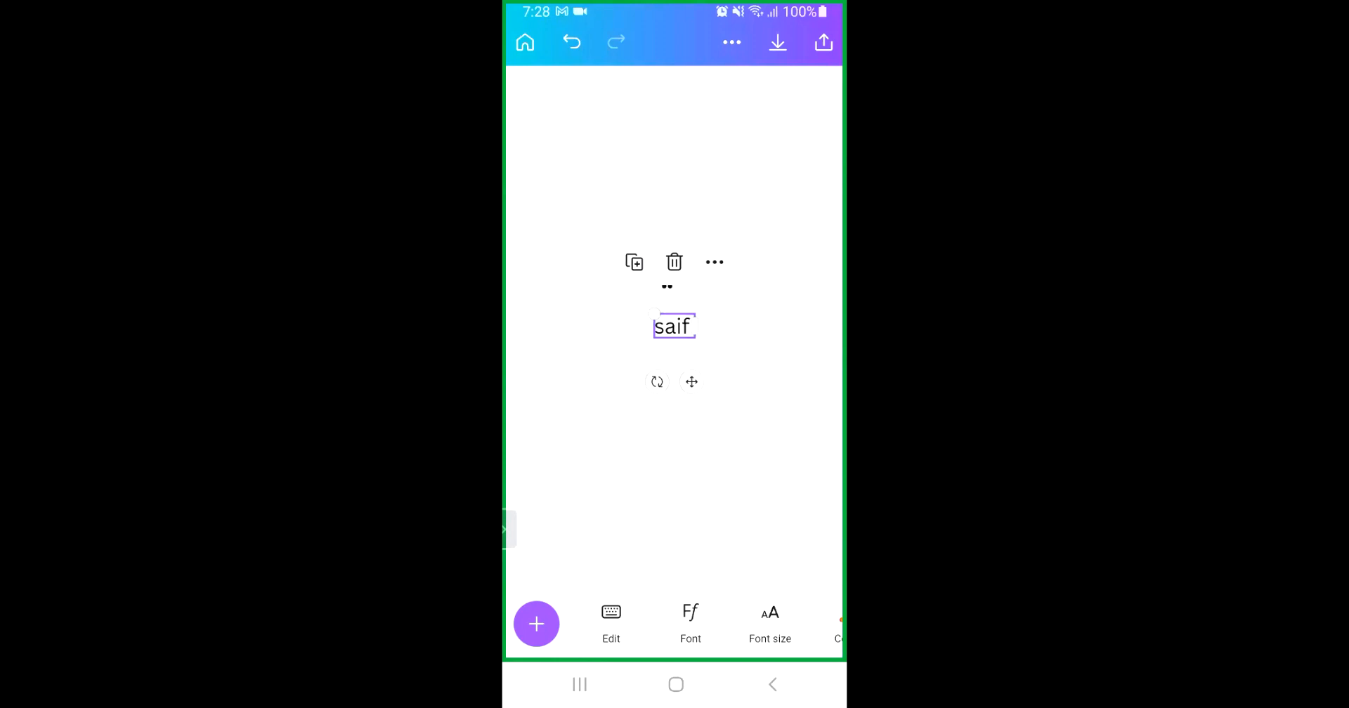
pyautogui.moveTo(674, 326); pyautogui.dragTo(672, 361)
pyautogui.click(675, 450)
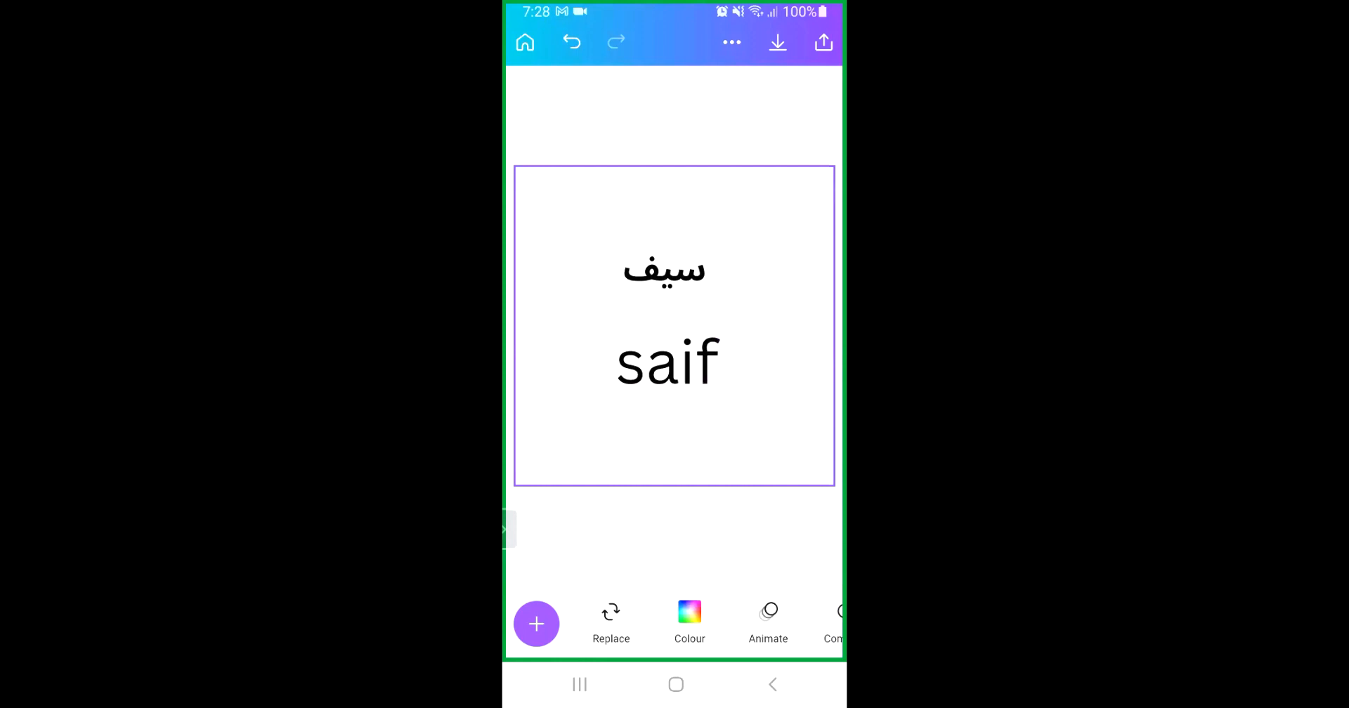
# Open the font choices for the Arabic word and search the fonts for "arabic"
pyautogui.click(673, 268)
pyautogui.click(691, 622)
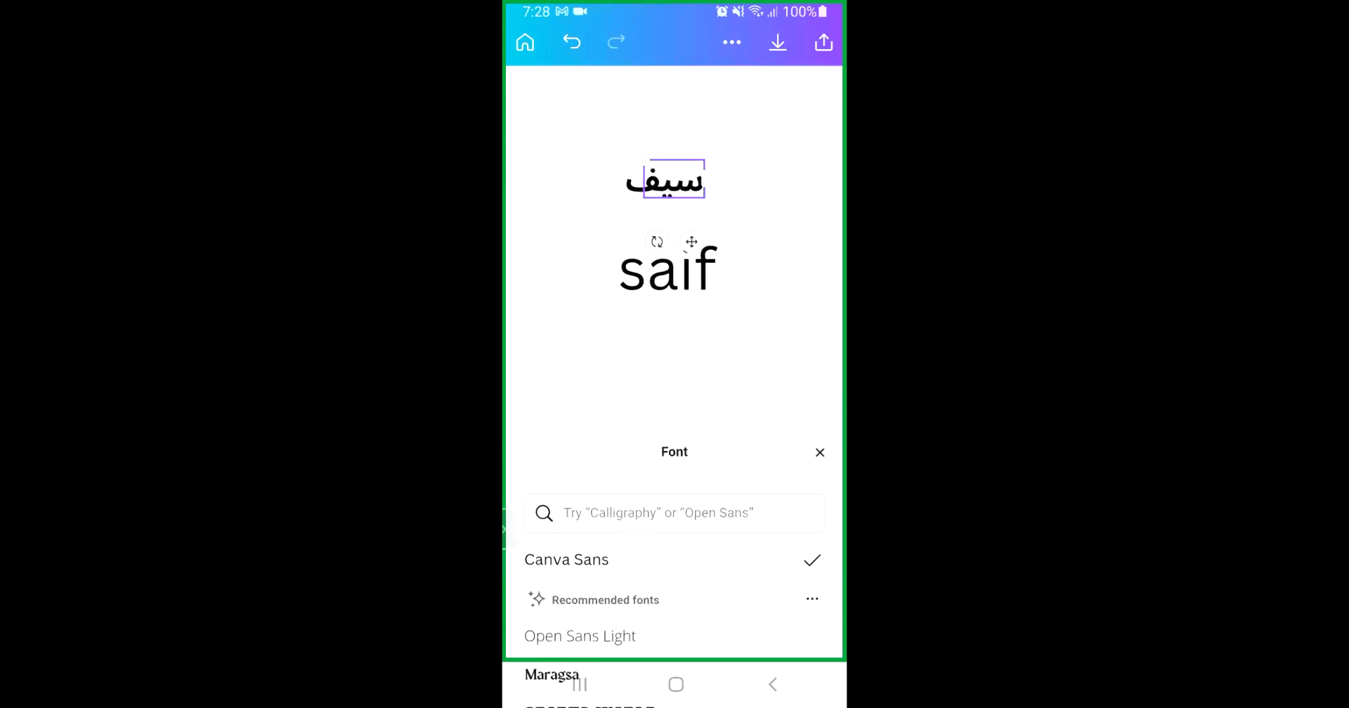
pyautogui.write('arabic')
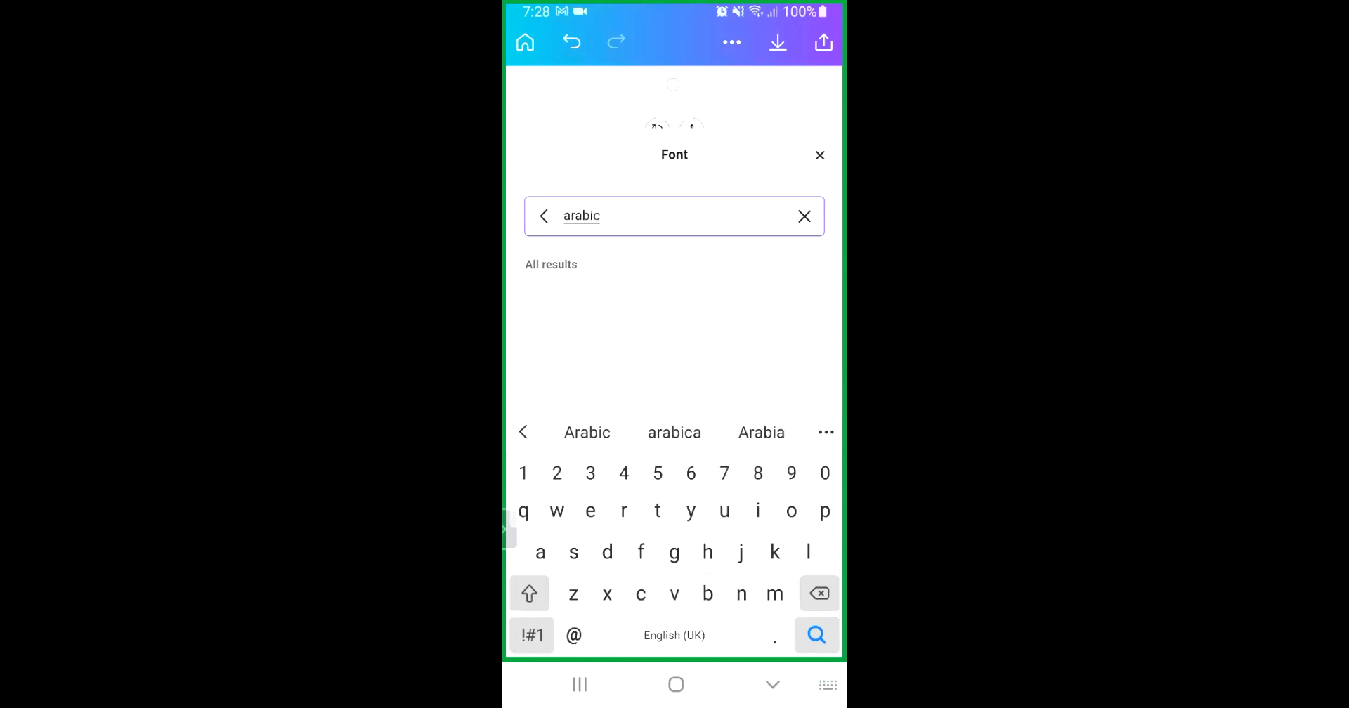
# Apply the Tek Tall Arabic Condensed font to the Arabic word and browse further Arabic fonts
pyautogui.scroll(-5, 675, 316)
pyautogui.scroll(-3, 674, 302)
pyautogui.scroll(3, 675, 303)
pyautogui.scroll(-3, 674, 302)
pyautogui.click(598, 316)
pyautogui.scroll(-2, 674, 246)
pyautogui.click(773, 684)
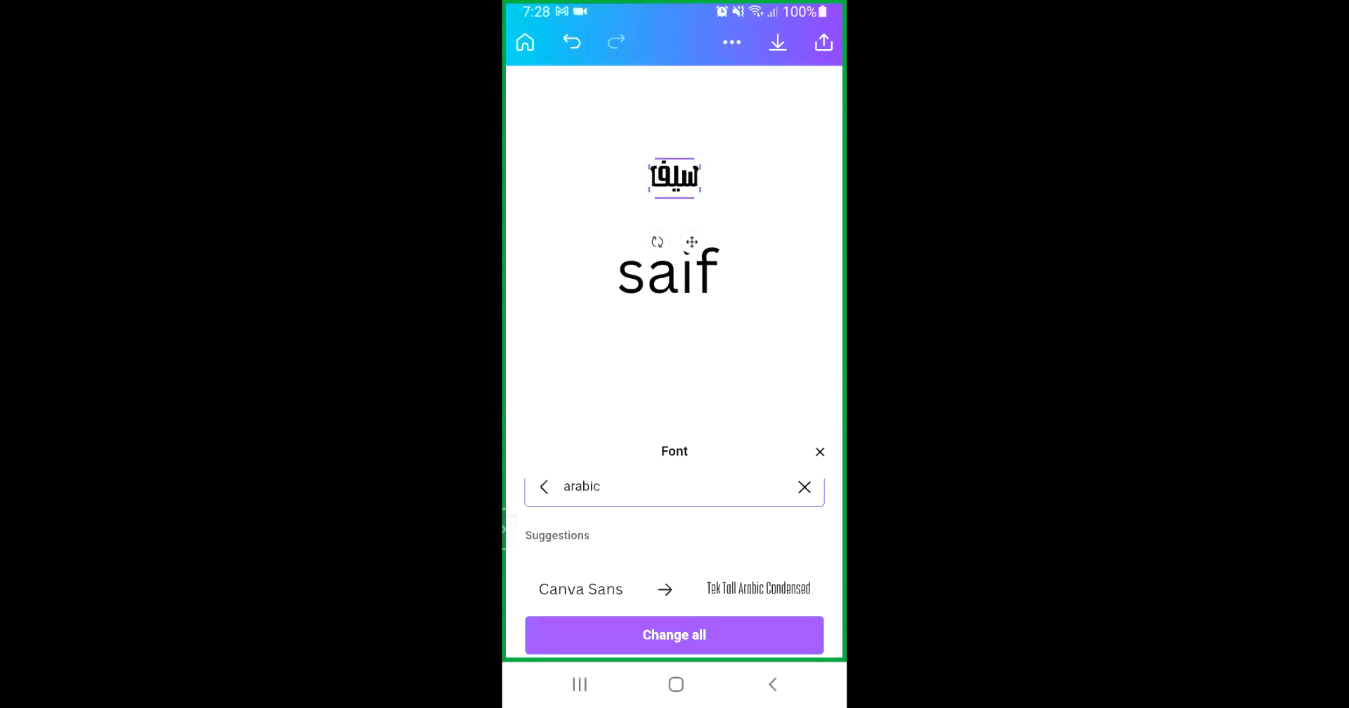
pyautogui.scroll(-5, 675, 520)
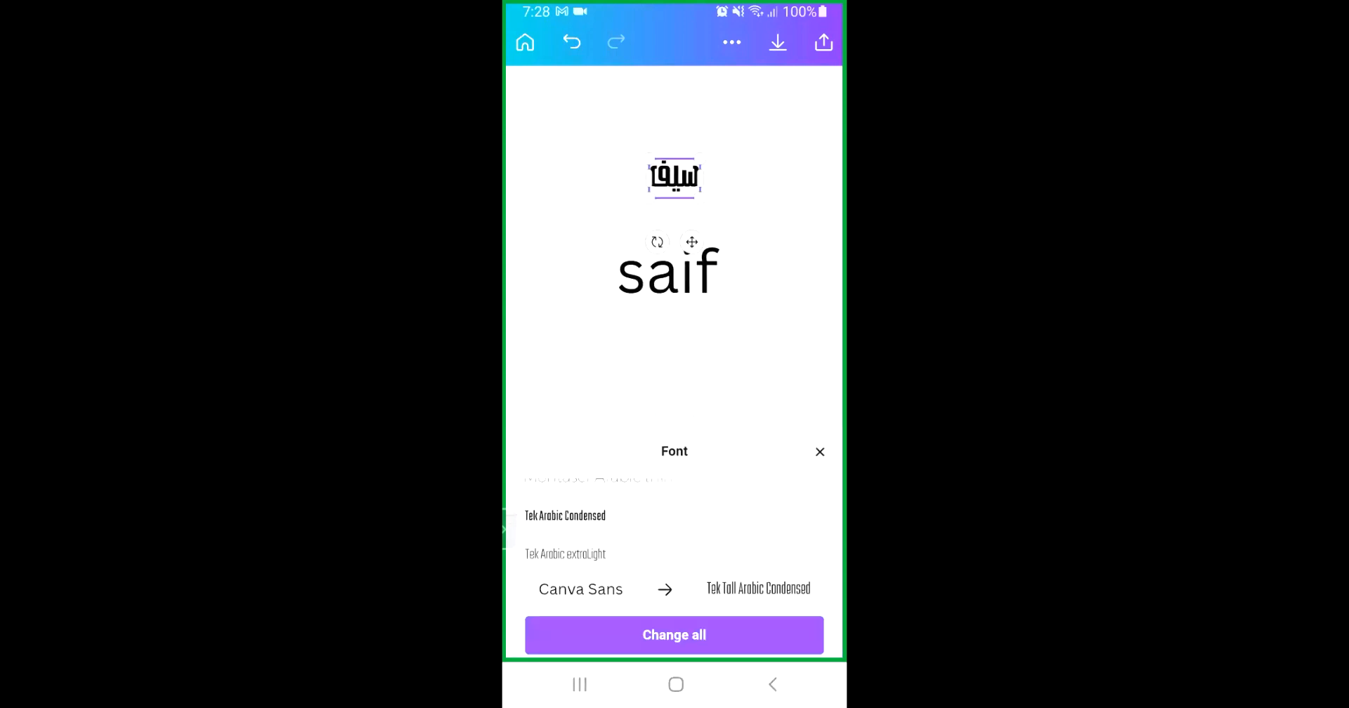
# Apply the Haneen font to the Arabic word and enlarge it to about the width of the English word below
pyautogui.scroll(-1, 675, 520)
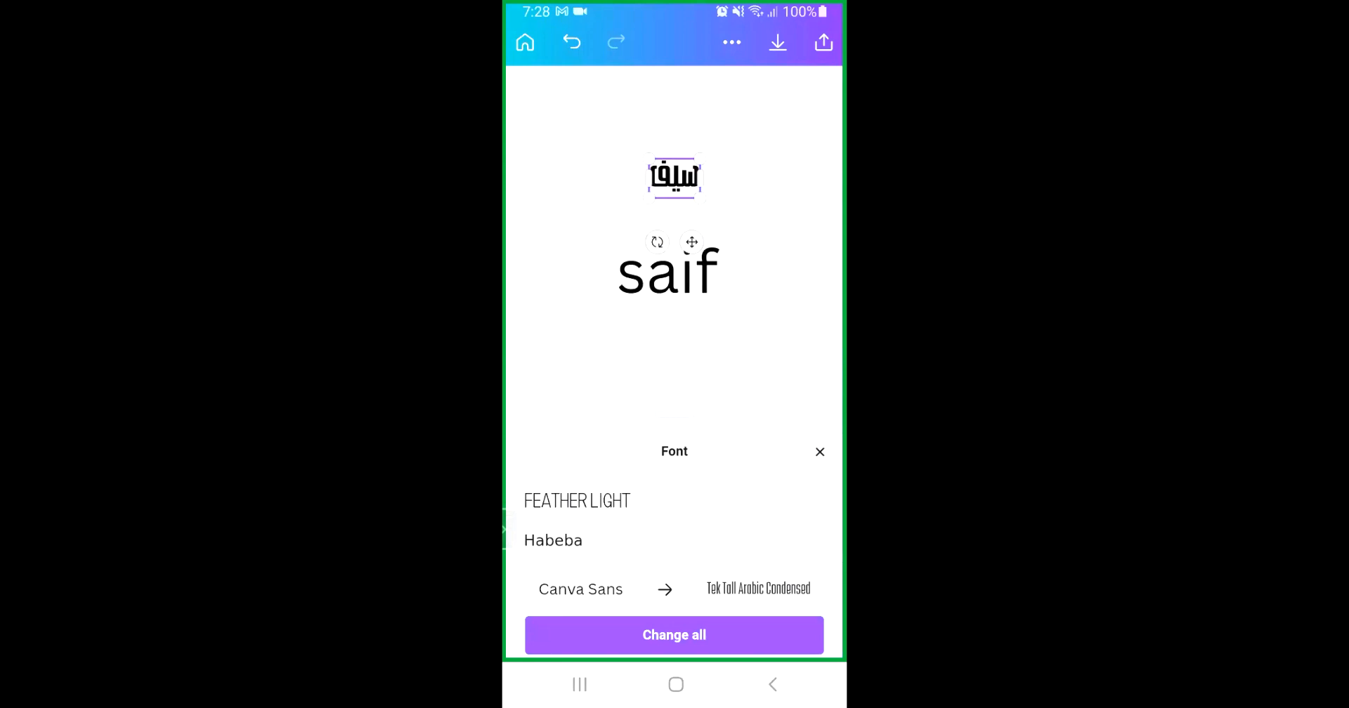
pyautogui.scroll(-1, 675, 520)
pyautogui.click(555, 485)
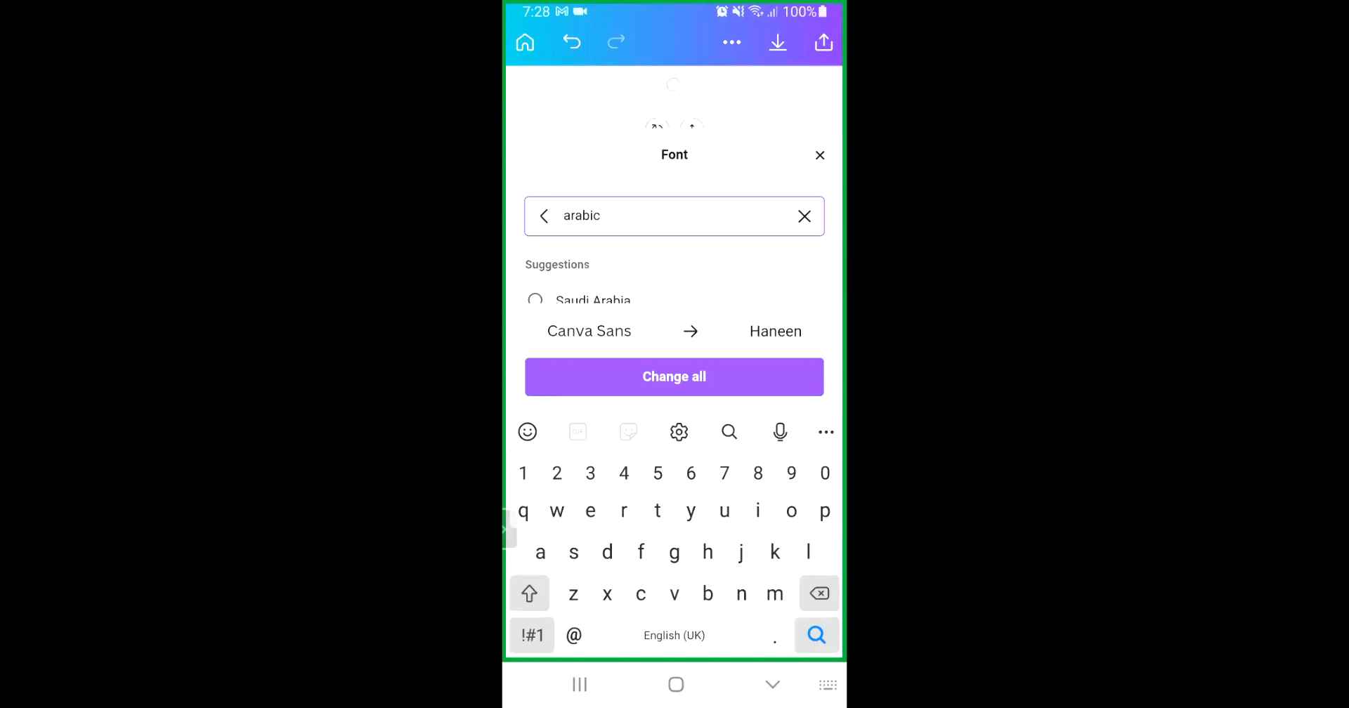
pyautogui.click(675, 377)
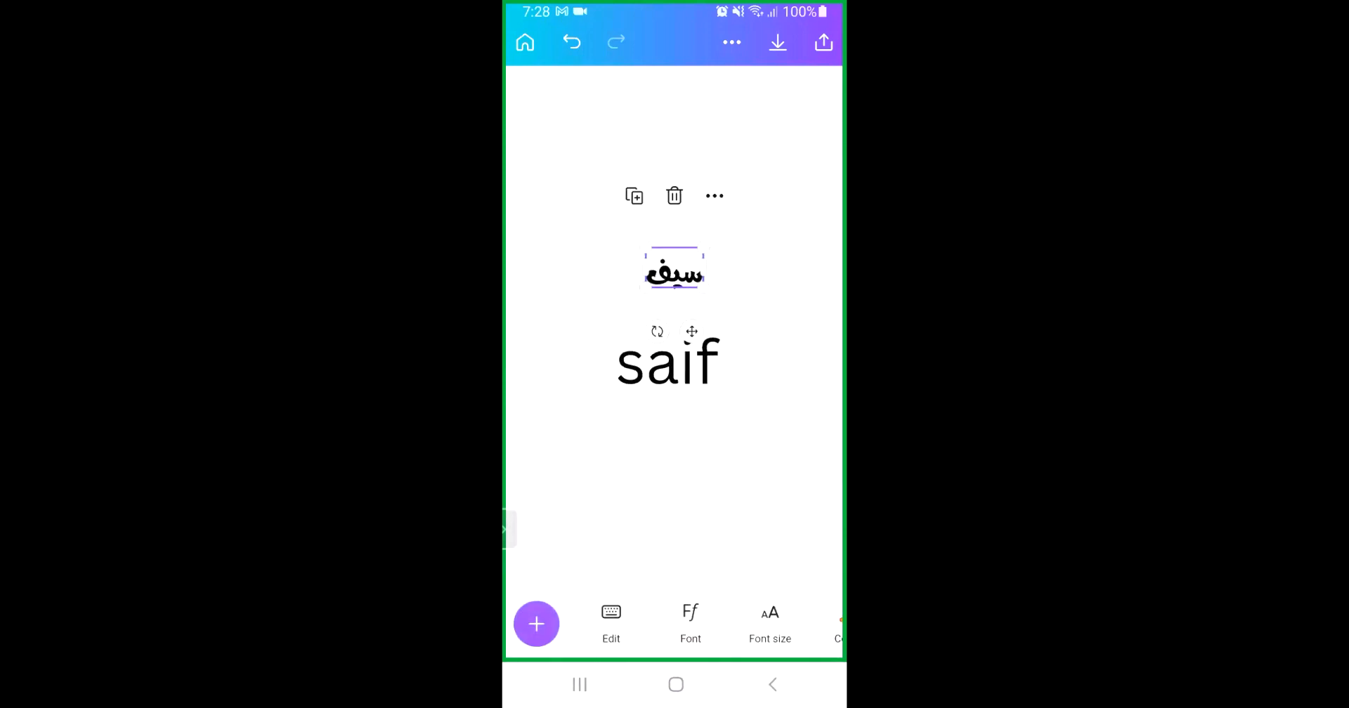
pyautogui.moveTo(645, 279); pyautogui.dragTo(621, 302)
pyautogui.click(675, 435)
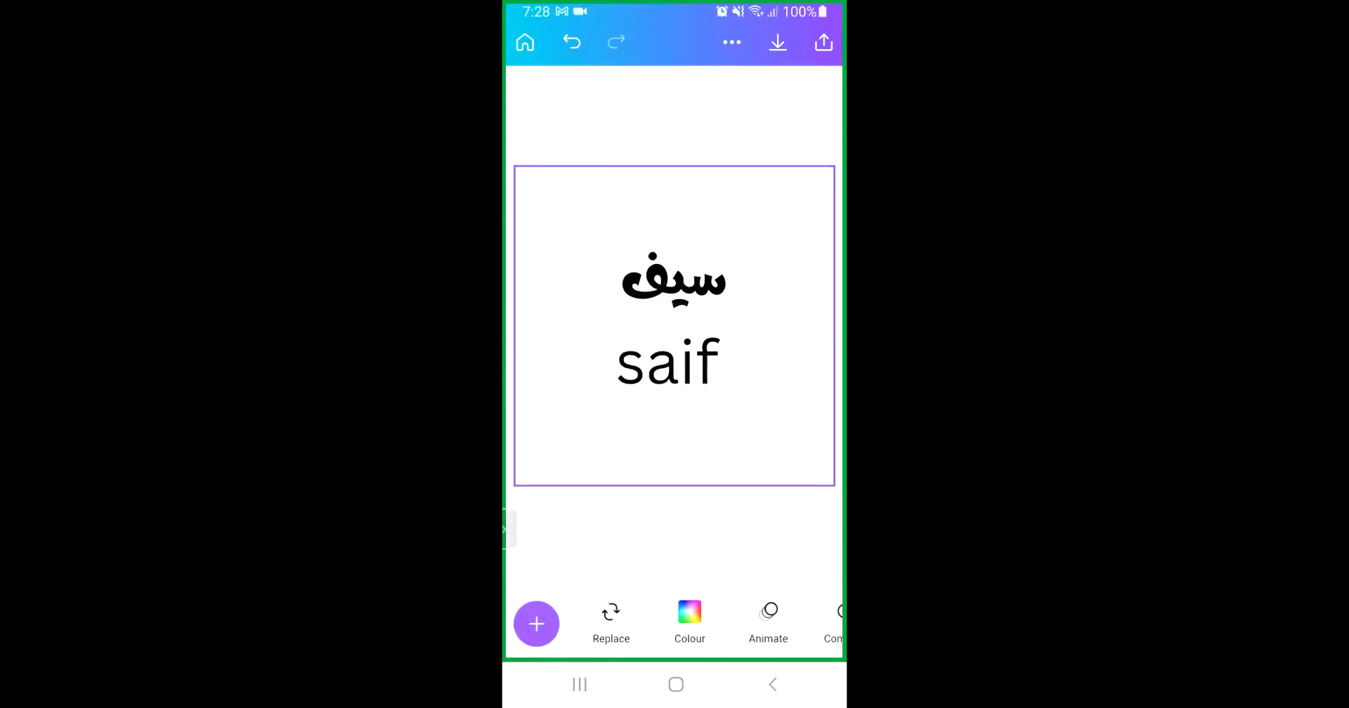
# Open the font choices for the English word and search the fonts for "formal"
pyautogui.click(671, 362)
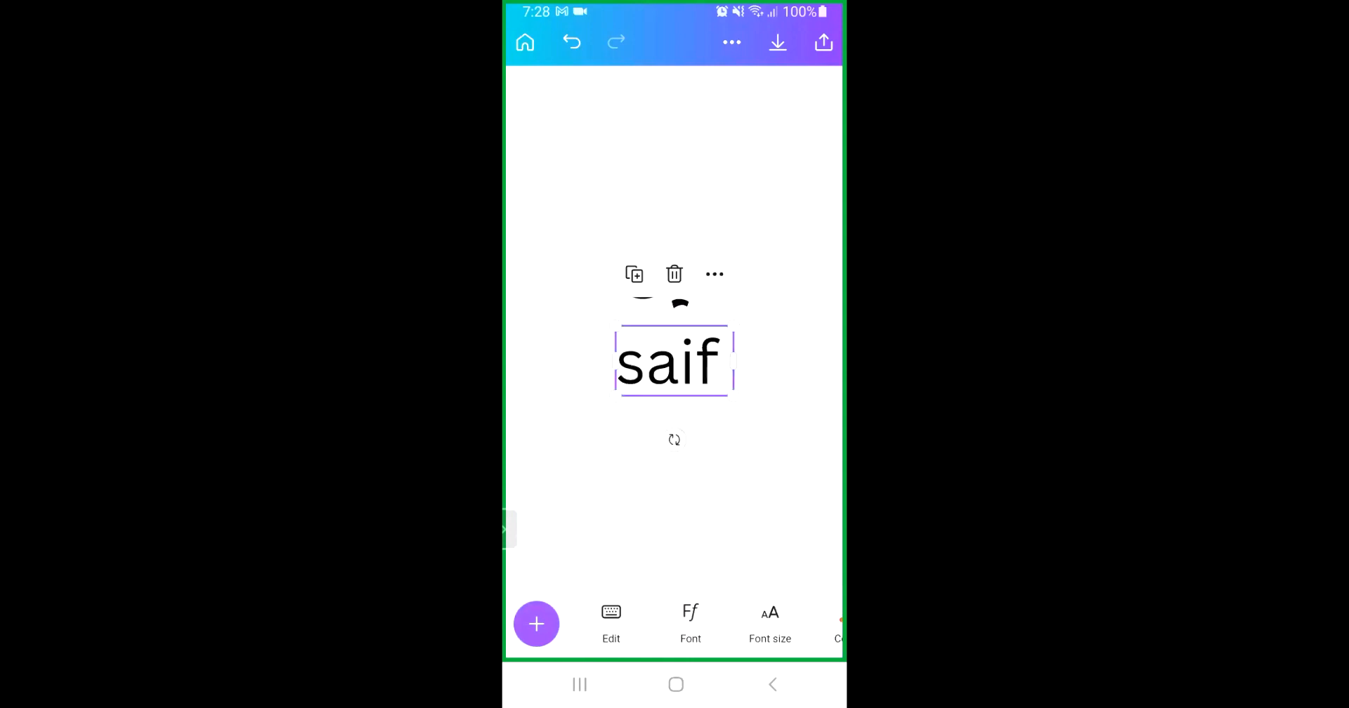
pyautogui.click(691, 622)
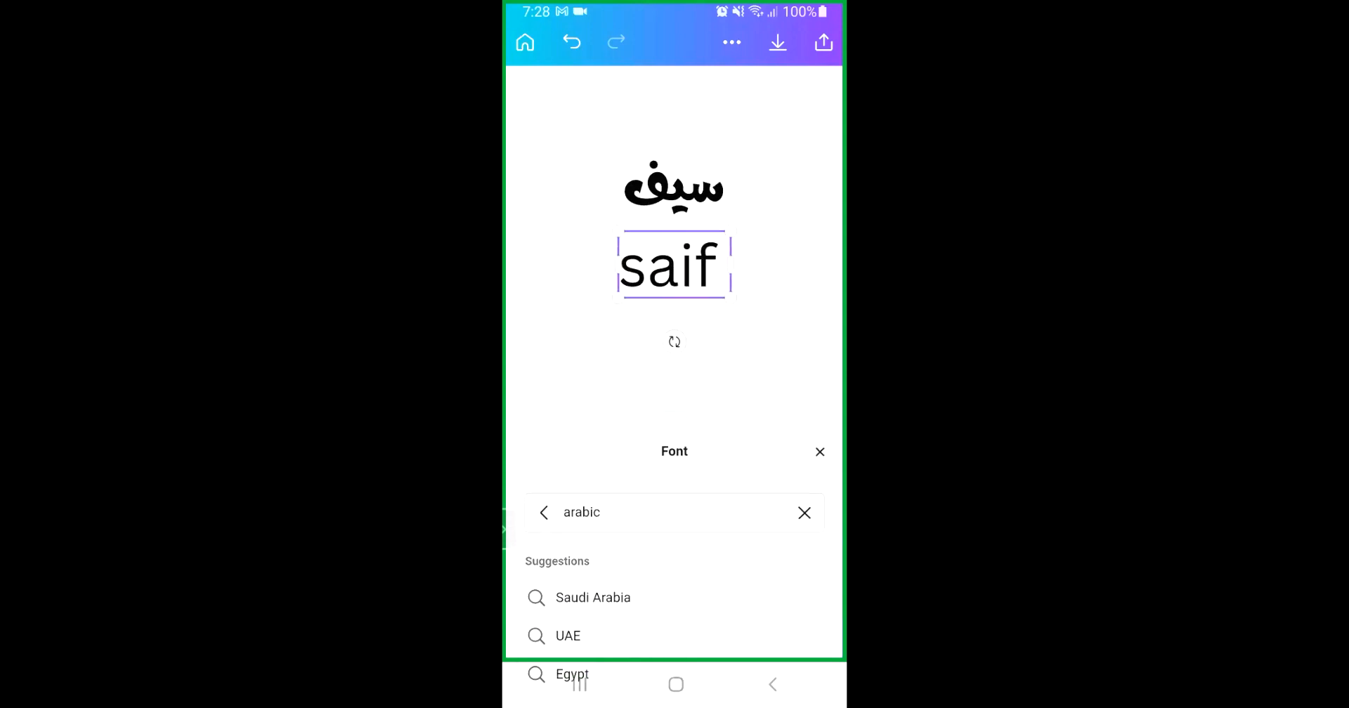
pyautogui.click(804, 513)
pyautogui.write('formal')
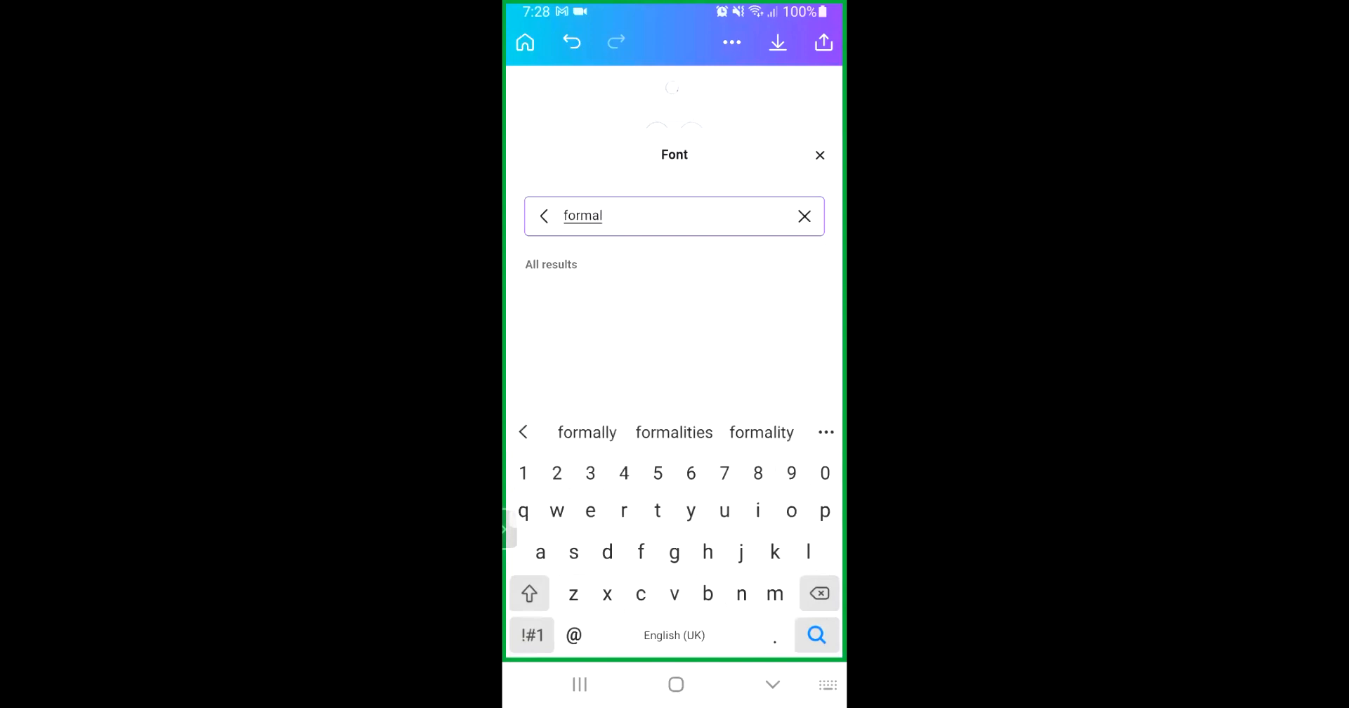
pyautogui.click(773, 685)
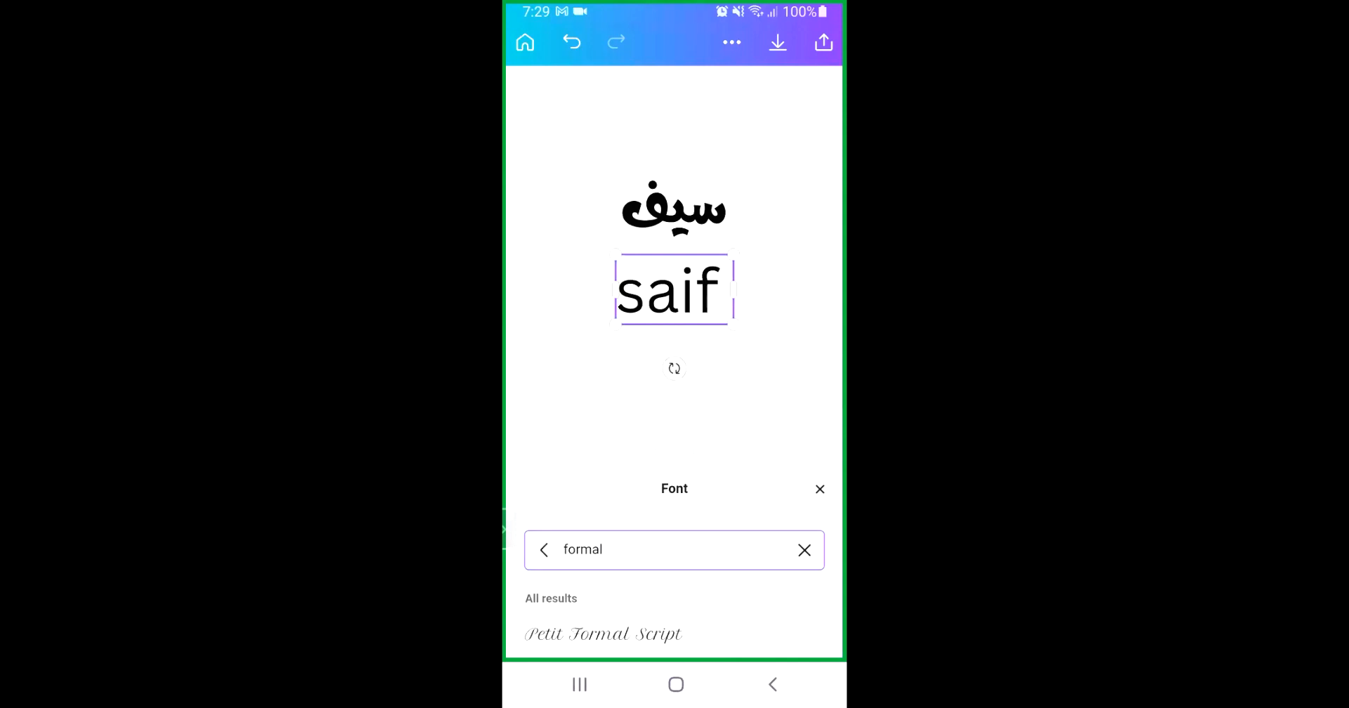
# Replace the font search term with "official"
pyautogui.click(674, 550)
pyautogui.press('BackSpace')
pyautogui.press('BackSpace')
pyautogui.press('BackSpace')
pyautogui.press('BackSpace')
pyautogui.press('BackSpace')
pyautogui.press('BackSpace')
pyautogui.write('offici')
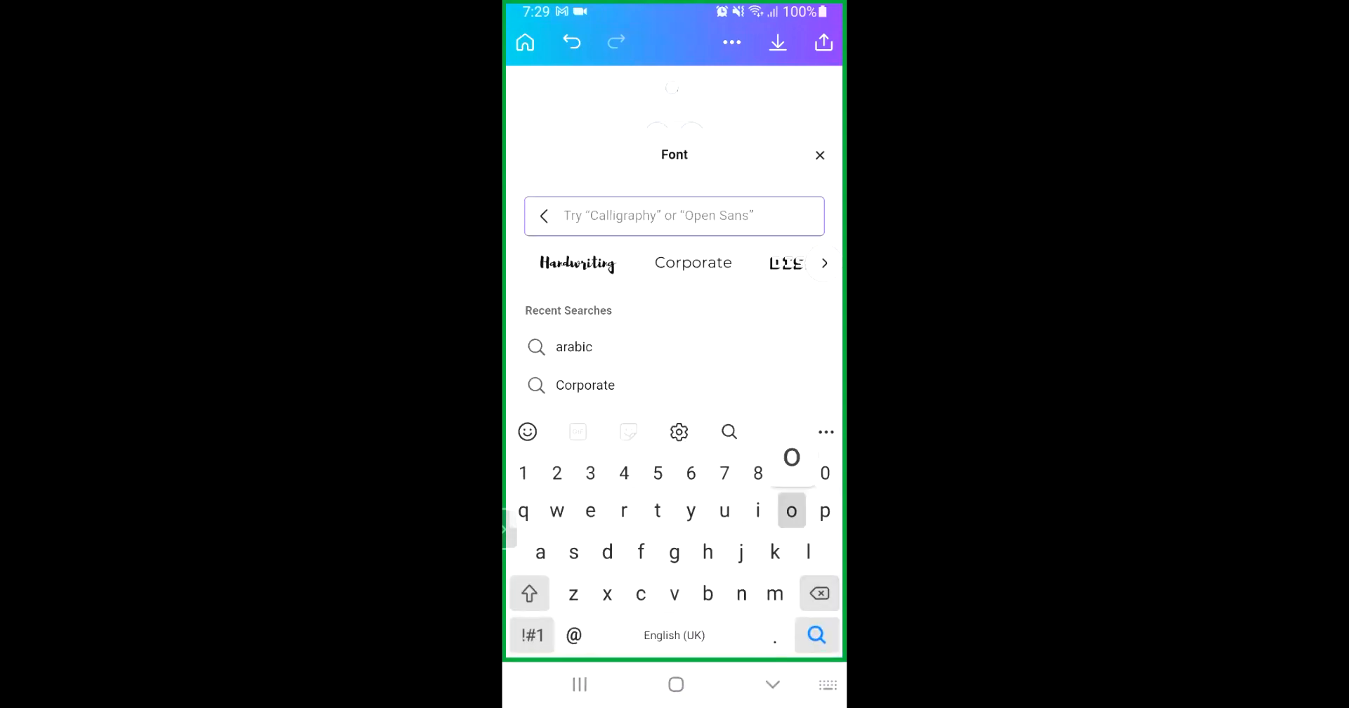
pyautogui.click(589, 433)
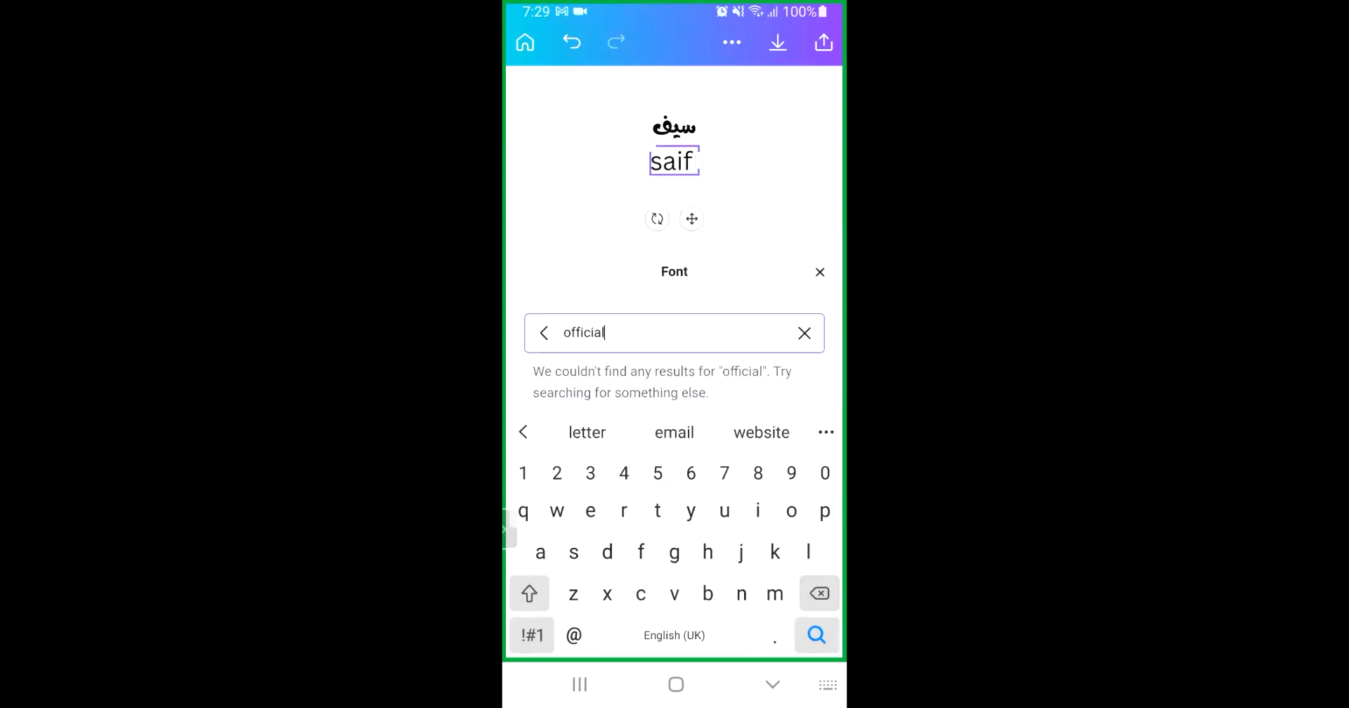
# Search the fonts for "Corporate" and apply the Garet font to the English word
pyautogui.press('BackSpace')
pyautogui.press('BackSpace')
pyautogui.press('BackSpace')
pyautogui.press('BackSpace')
pyautogui.press('BackSpace')
pyautogui.press('BackSpace')
pyautogui.press('BackSpace')
pyautogui.press('BackSpace')
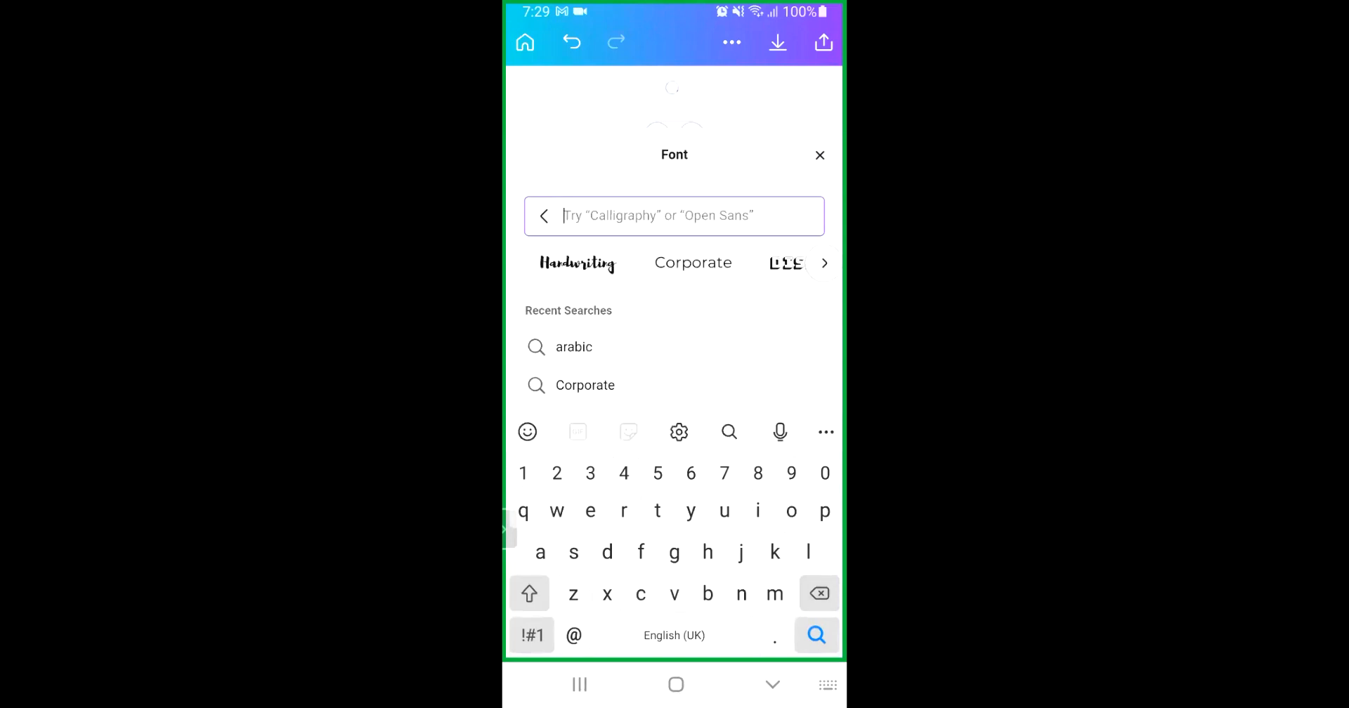
pyautogui.click(584, 385)
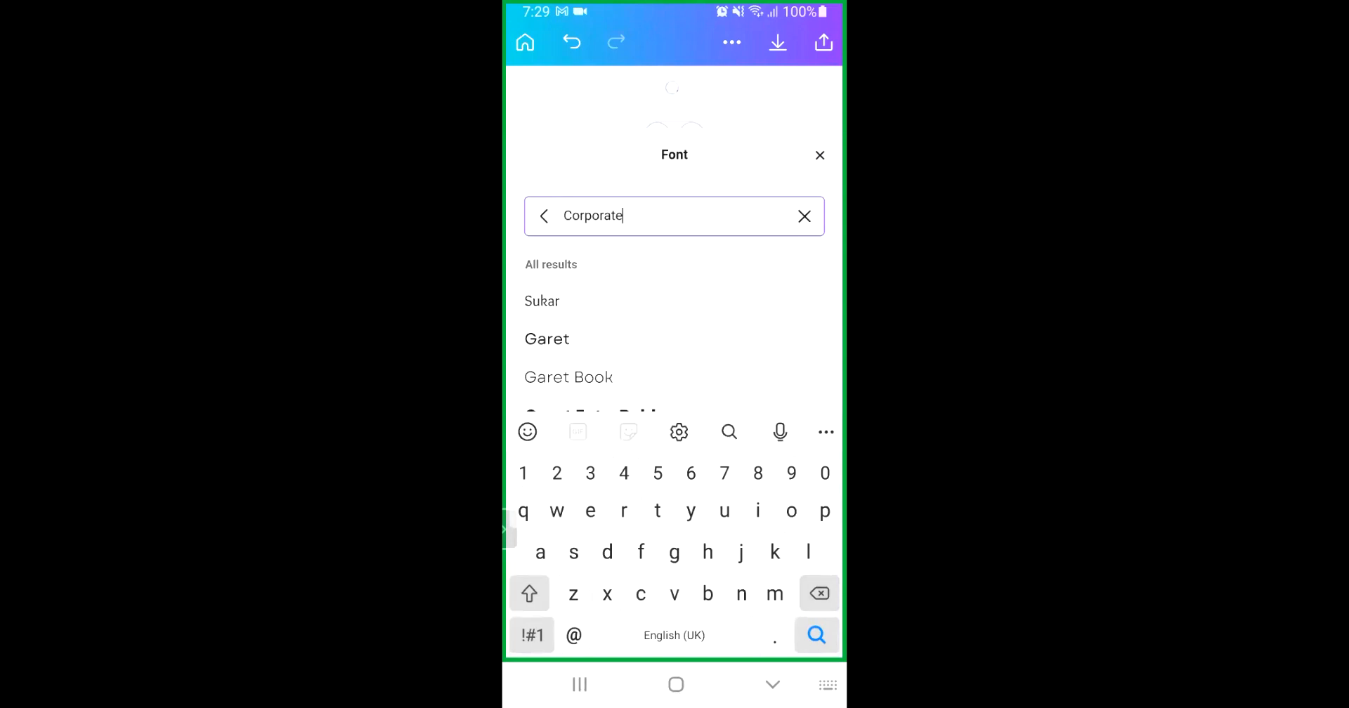
pyautogui.scroll(-1, 675, 295)
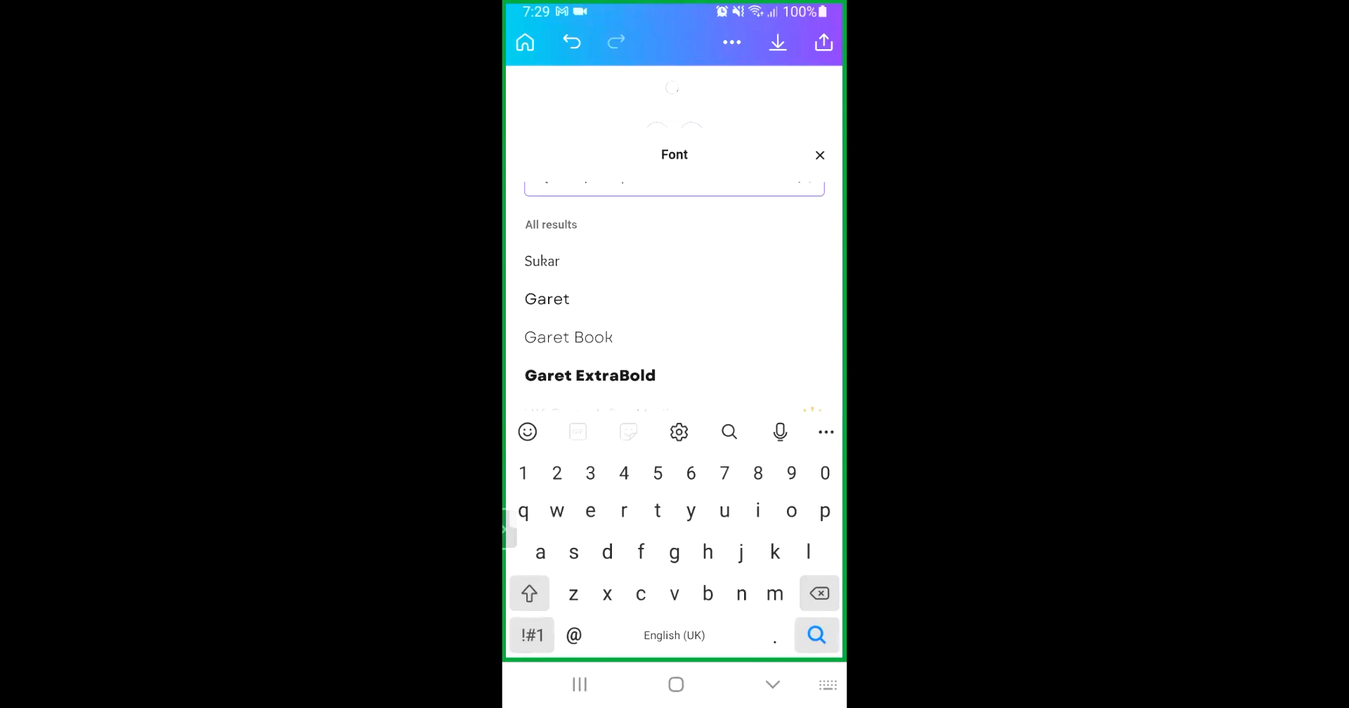
pyautogui.click(547, 302)
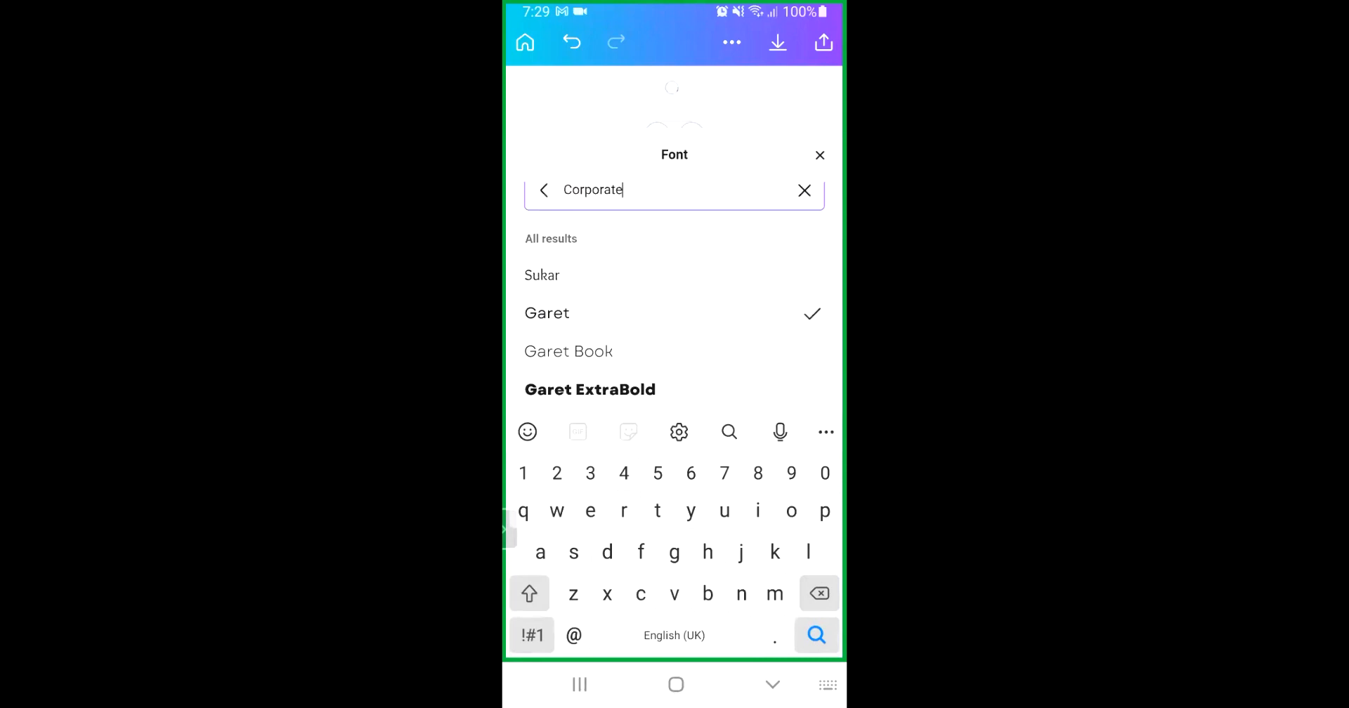
pyautogui.click(773, 686)
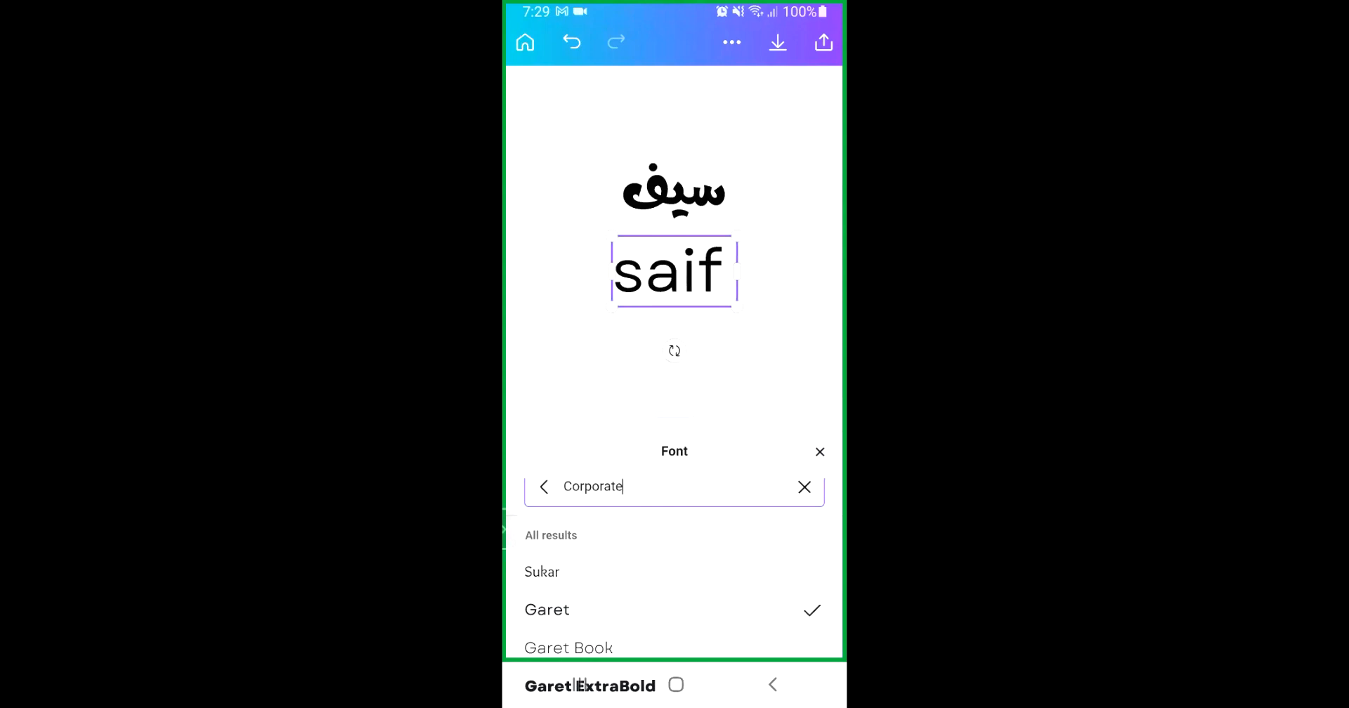
pyautogui.click(820, 452)
pyautogui.click(675, 442)
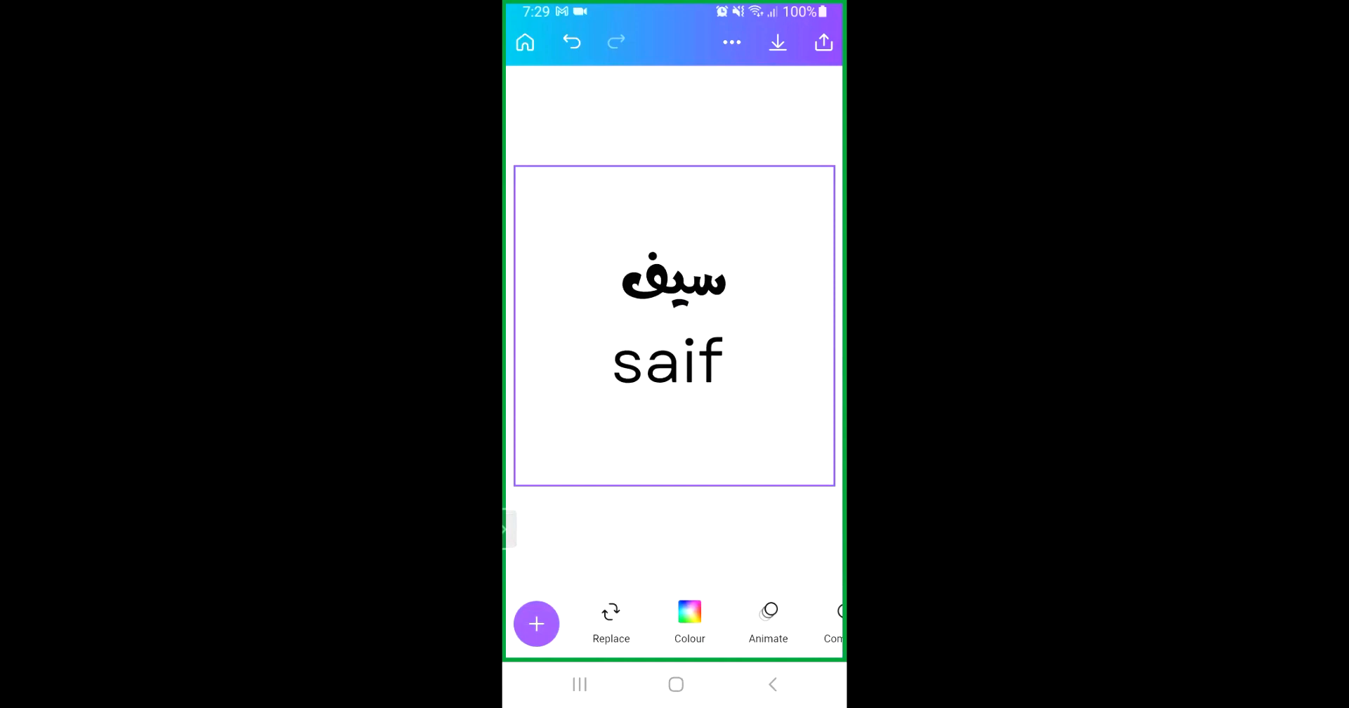
# Examine the font size, colour and format options for the English word
pyautogui.click(671, 362)
pyautogui.moveTo(770, 622); pyautogui.dragTo(676, 639)
pyautogui.click(686, 618)
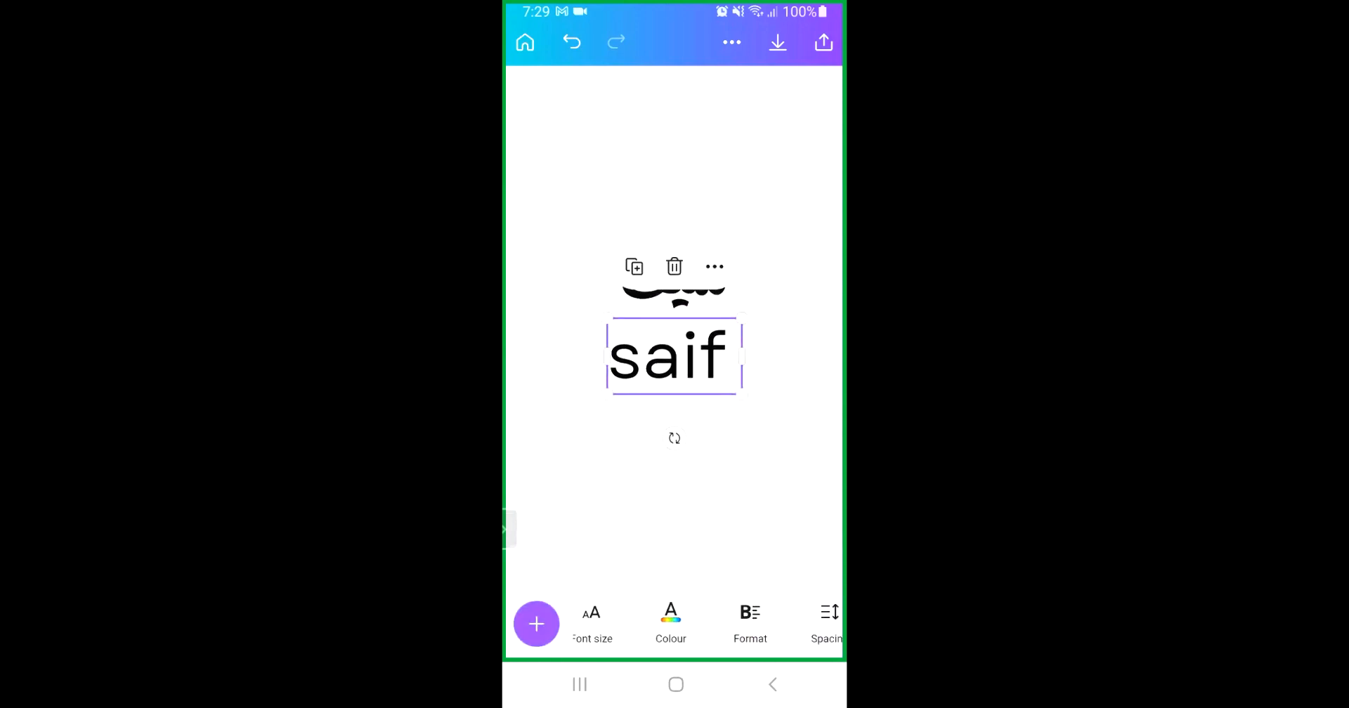
pyautogui.click(671, 622)
pyautogui.click(819, 452)
pyautogui.moveTo(742, 624); pyautogui.dragTo(648, 624)
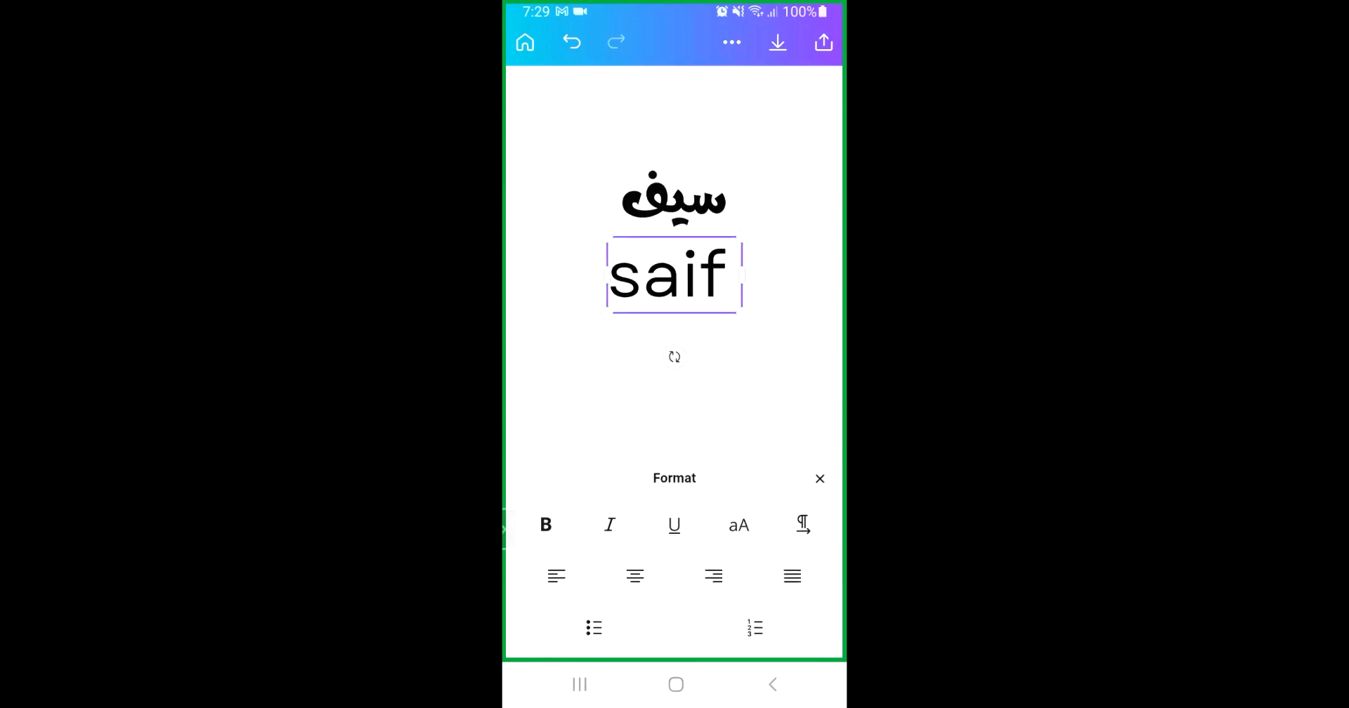
pyautogui.click(820, 478)
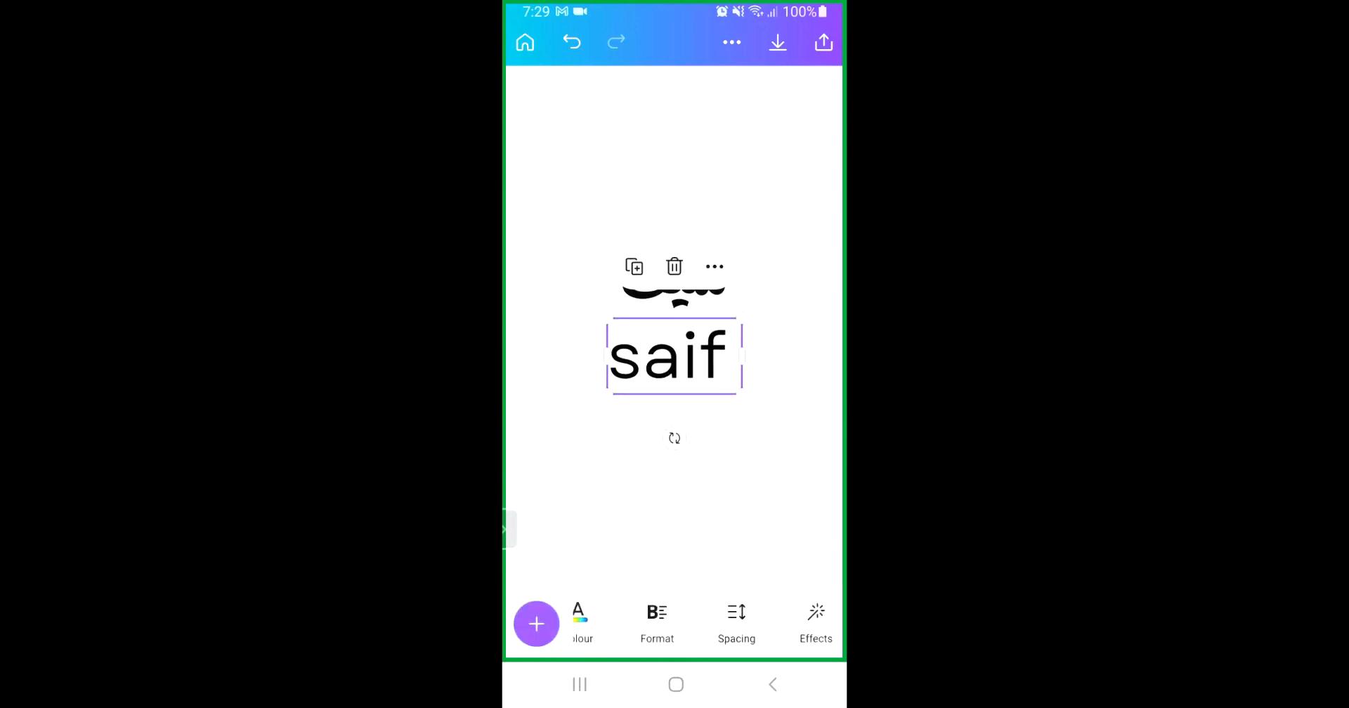
# Delete the Arabic word from the page, leaving only the English word
pyautogui.click(668, 355)
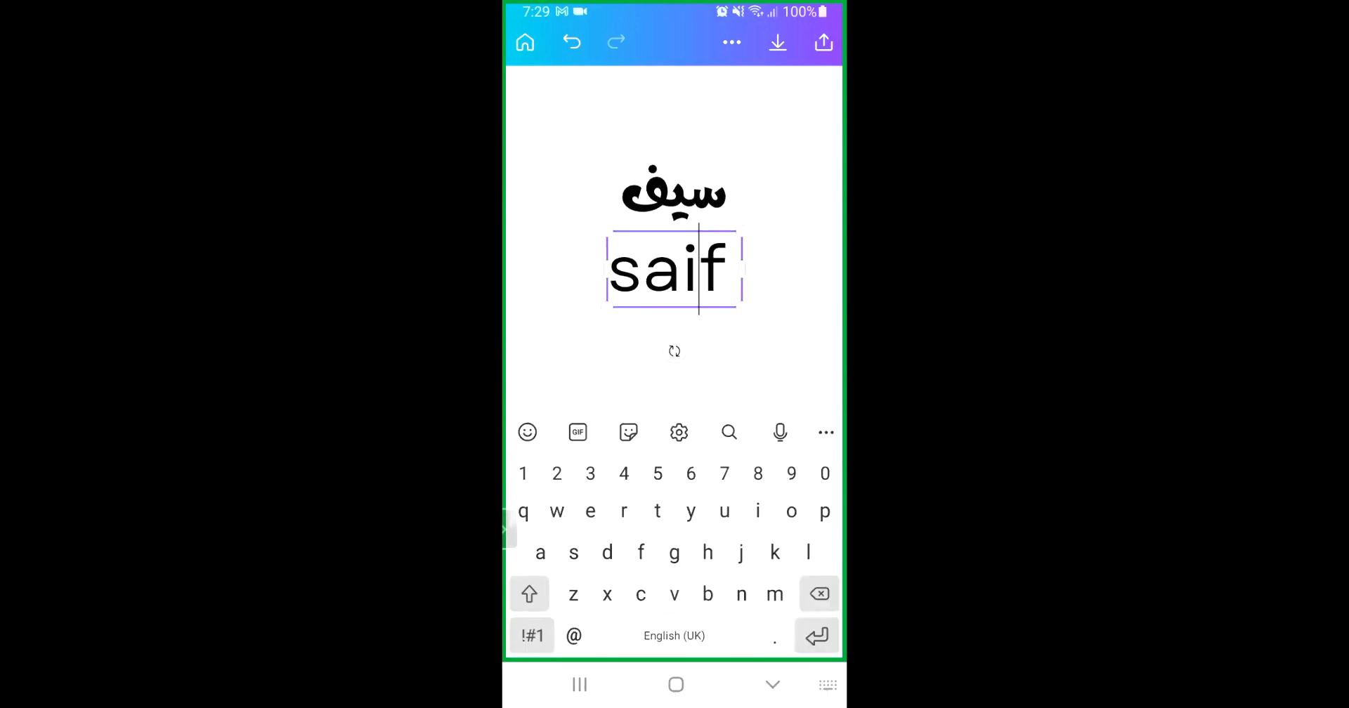
pyautogui.click(753, 346)
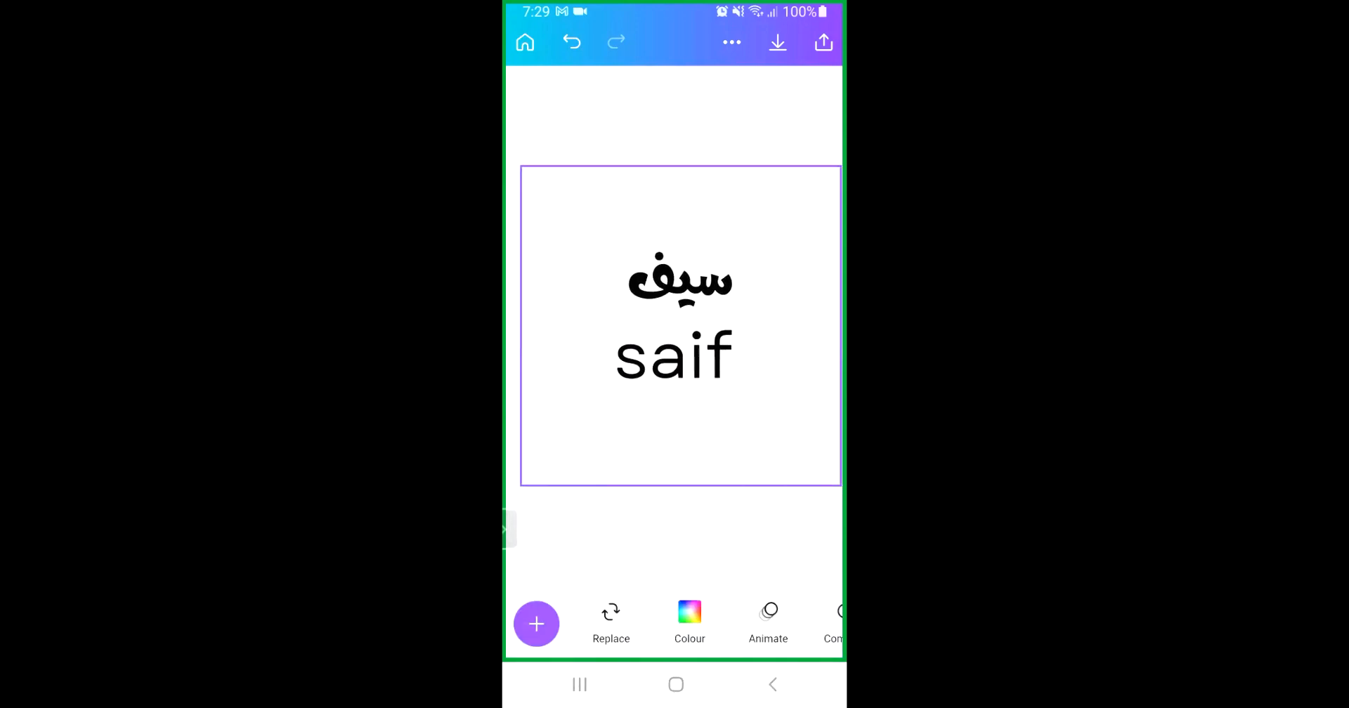
pyautogui.click(674, 274)
pyautogui.click(675, 180)
# Extend the English word into a paragraph by adding "is teaching design. He is conducting a course over zoom."
pyautogui.click(668, 355)
pyautogui.click(667, 355)
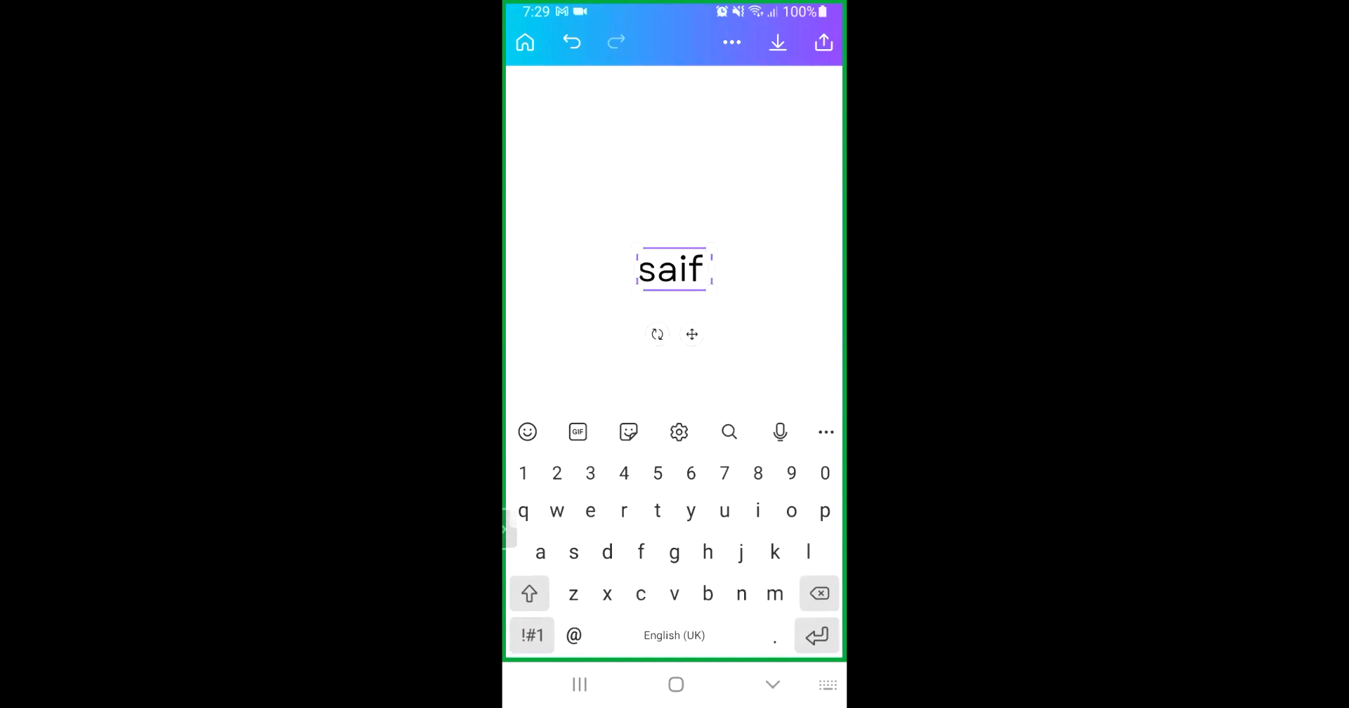
pyautogui.write('is tea')
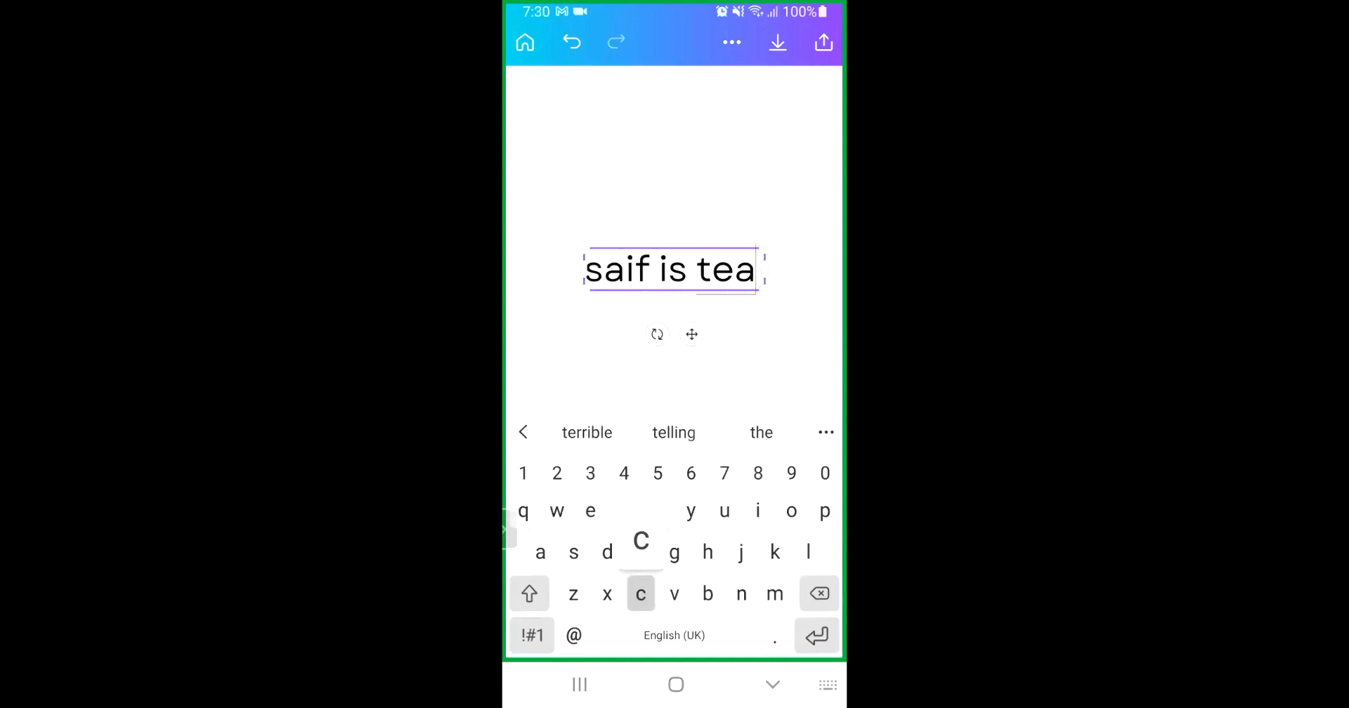
pyautogui.write('ching desi')
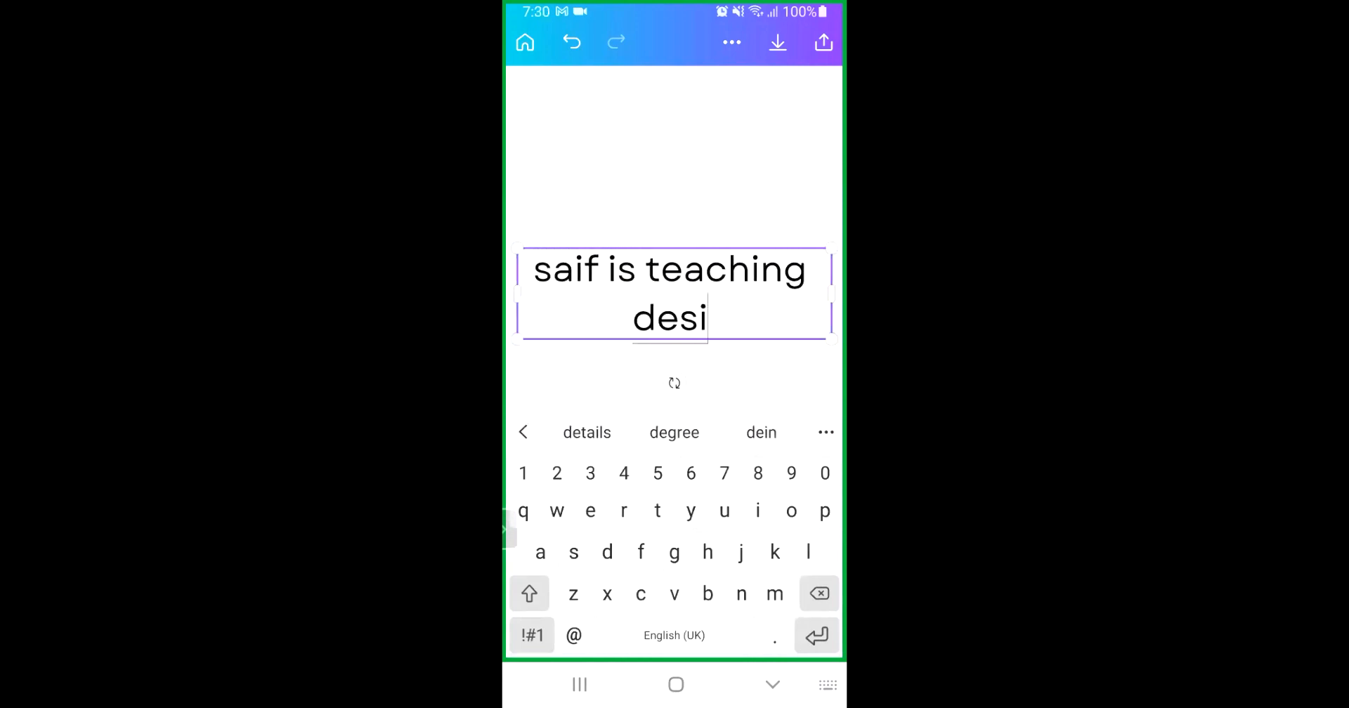
pyautogui.write('gn. ')
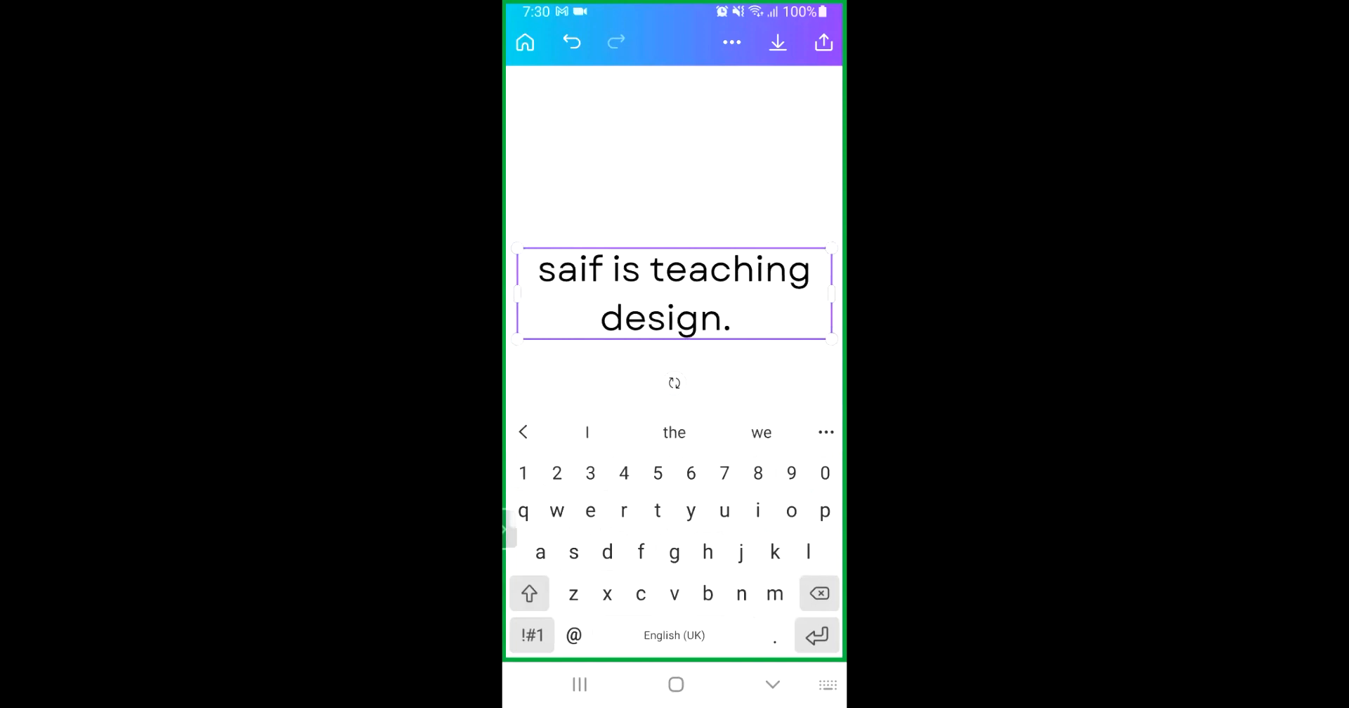
pyautogui.write('He is conducting a cour')
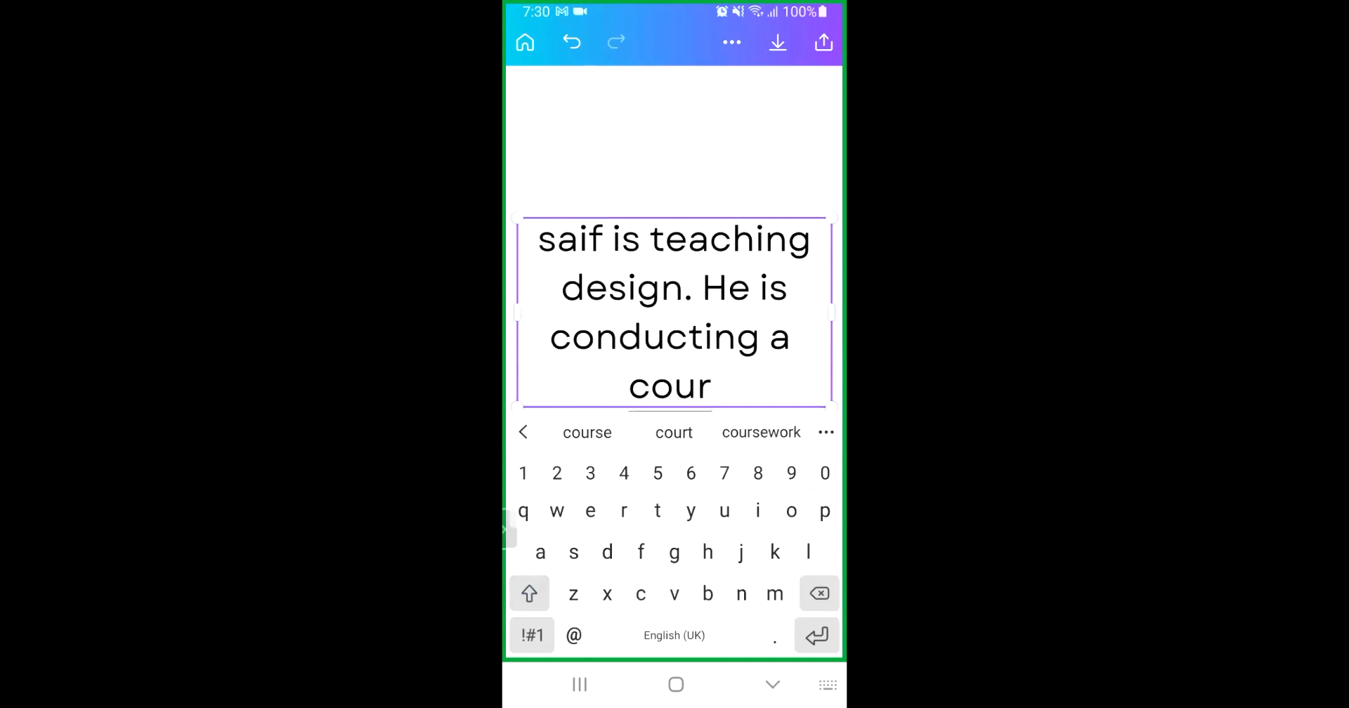
pyautogui.write('se over zoom')
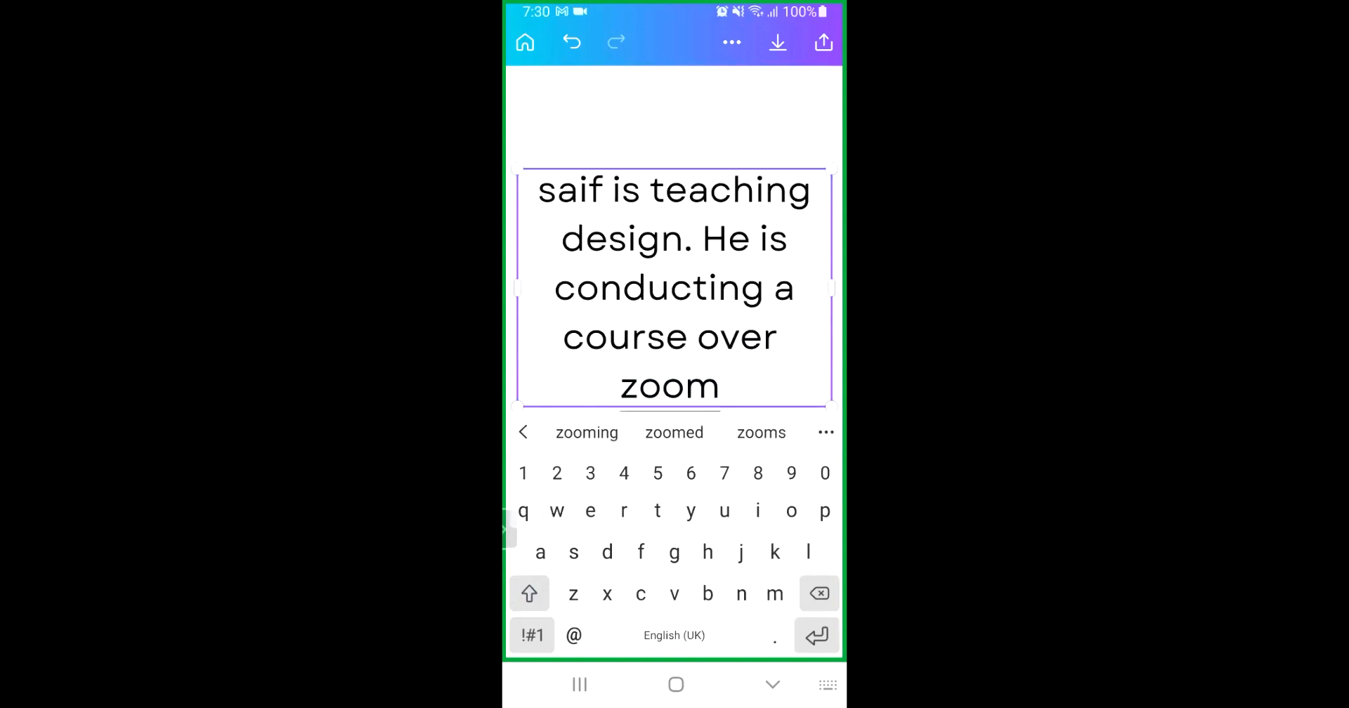
pyautogui.write('.')
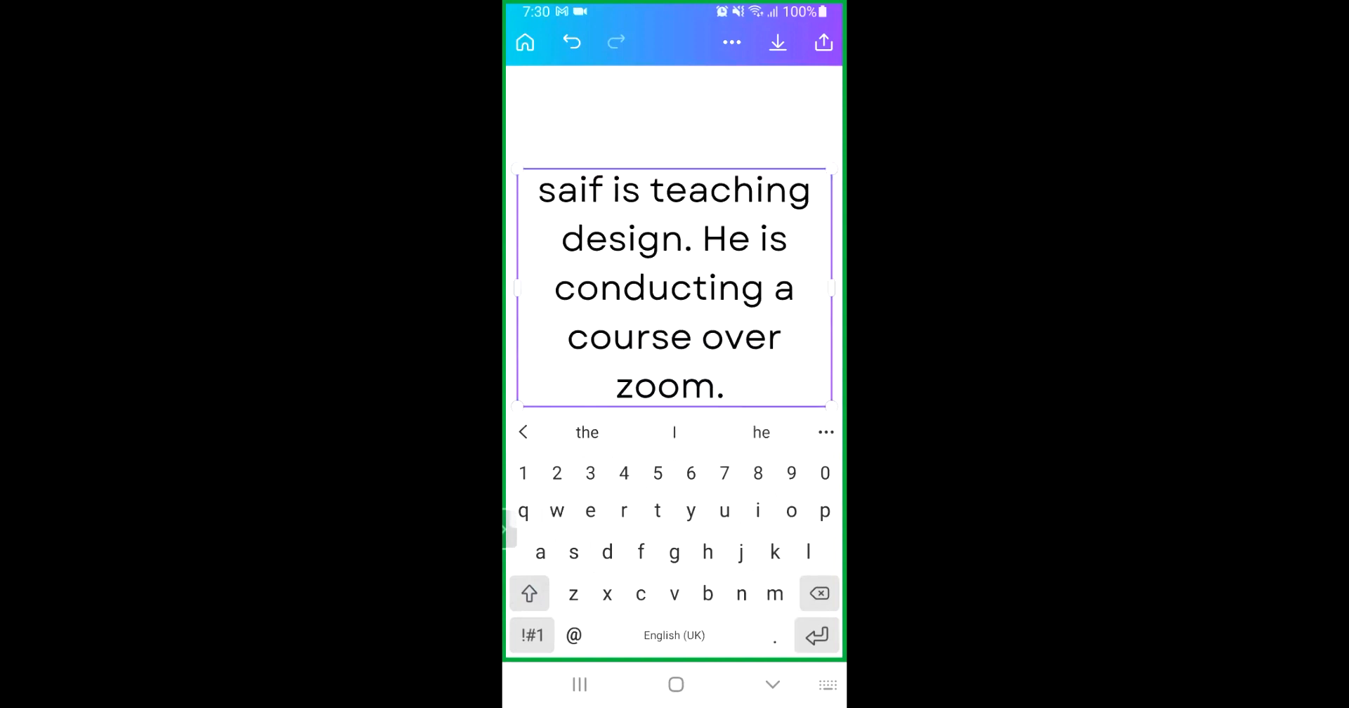
# Scale down the paragraph, widen its text box so it wraps onto four lines, and centre it horizontally on the page
pyautogui.moveTo(832, 406); pyautogui.dragTo(783, 369)
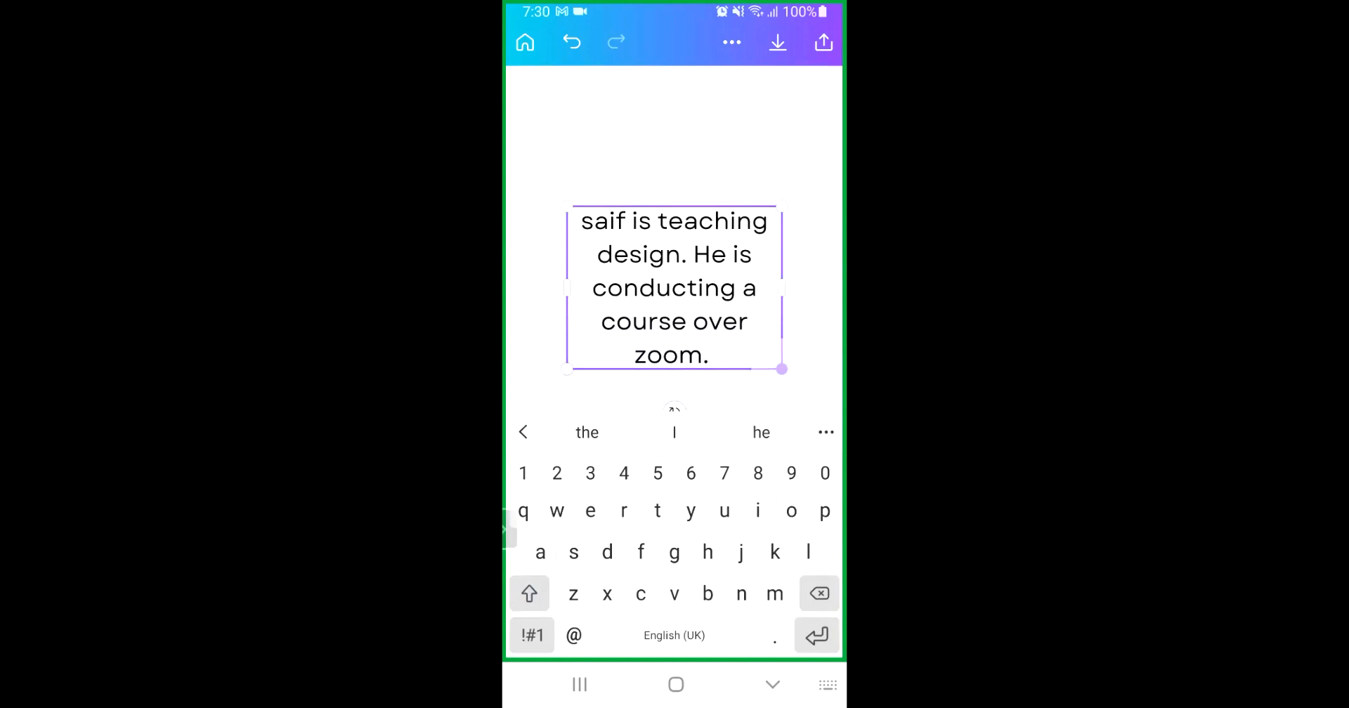
pyautogui.click(674, 141)
pyautogui.click(671, 421)
pyautogui.moveTo(674, 450); pyautogui.dragTo(656, 309)
pyautogui.moveTo(764, 314); pyautogui.dragTo(793, 299)
pyautogui.moveTo(656, 297)
pyautogui.mouseDown()
pyautogui.moveTo(696, 270)
pyautogui.moveTo(674, 292)
pyautogui.mouseUp()
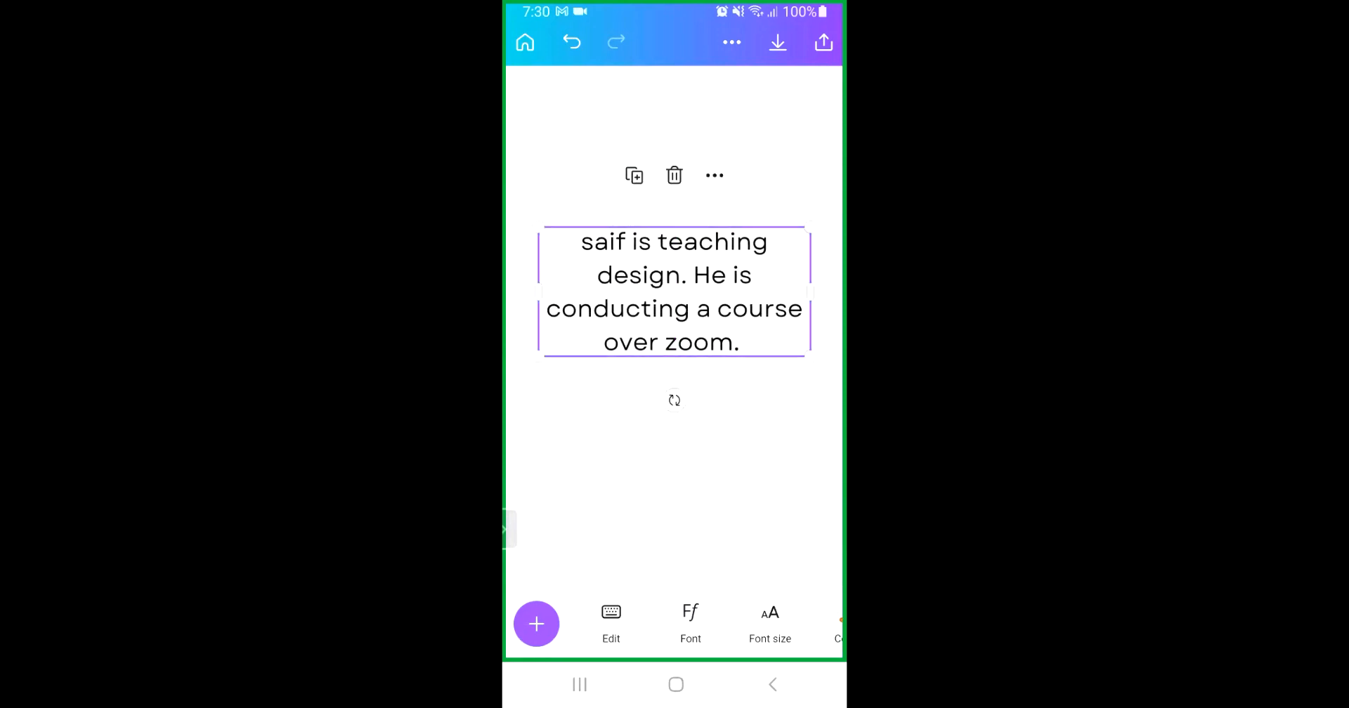
# Shrink the four-line paragraph further and move it slightly left of the page's centre
pyautogui.click(675, 436)
pyautogui.click(674, 291)
pyautogui.moveTo(810, 357); pyautogui.dragTo(766, 335)
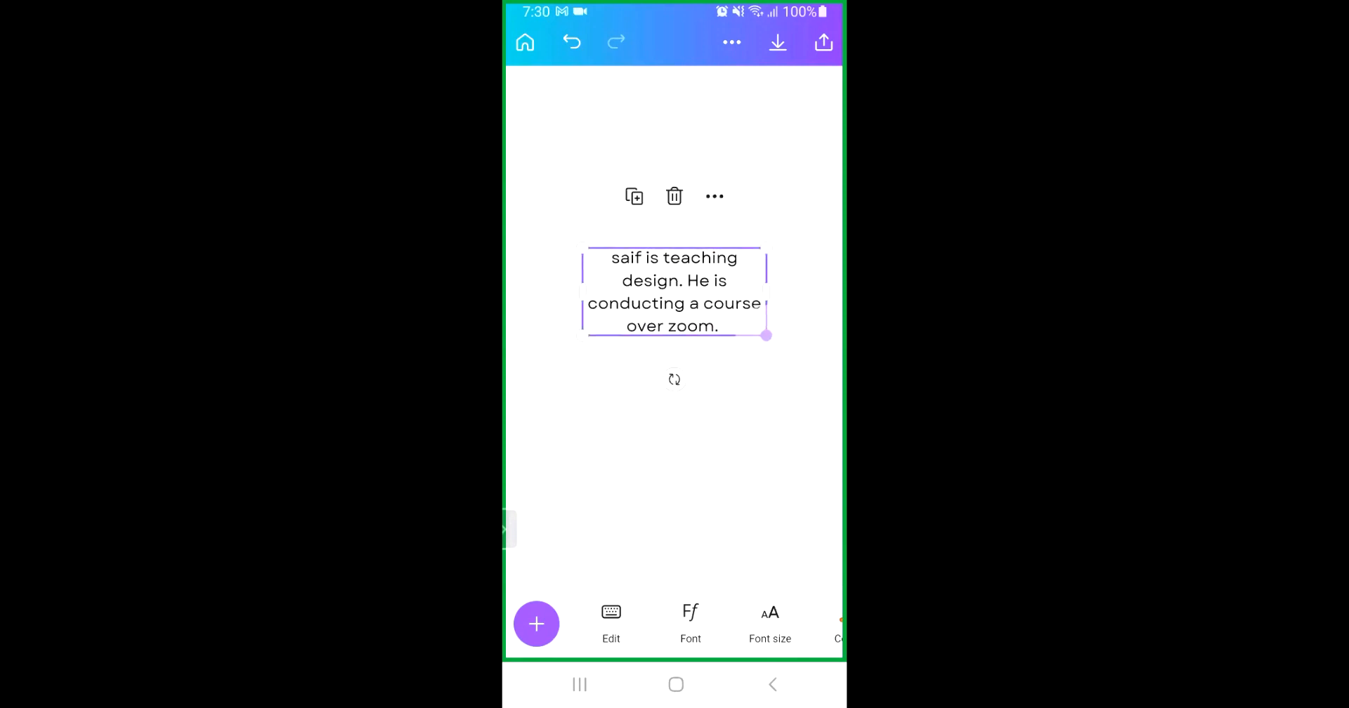
pyautogui.moveTo(675, 292); pyautogui.dragTo(641, 309)
pyautogui.click(692, 438)
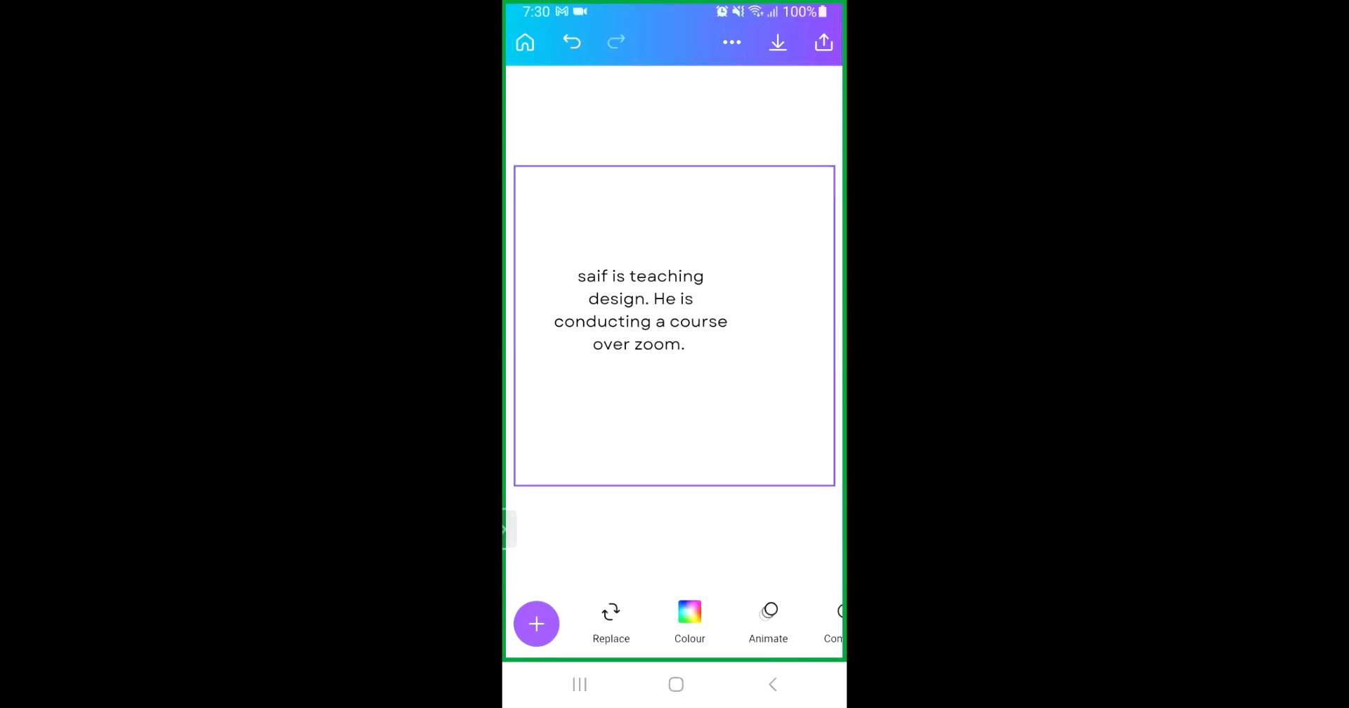
# Find the purple, green and pink letter A graphic with an "A logo" elements search, add it, and place it smaller above the paragraph
pyautogui.click(537, 624)
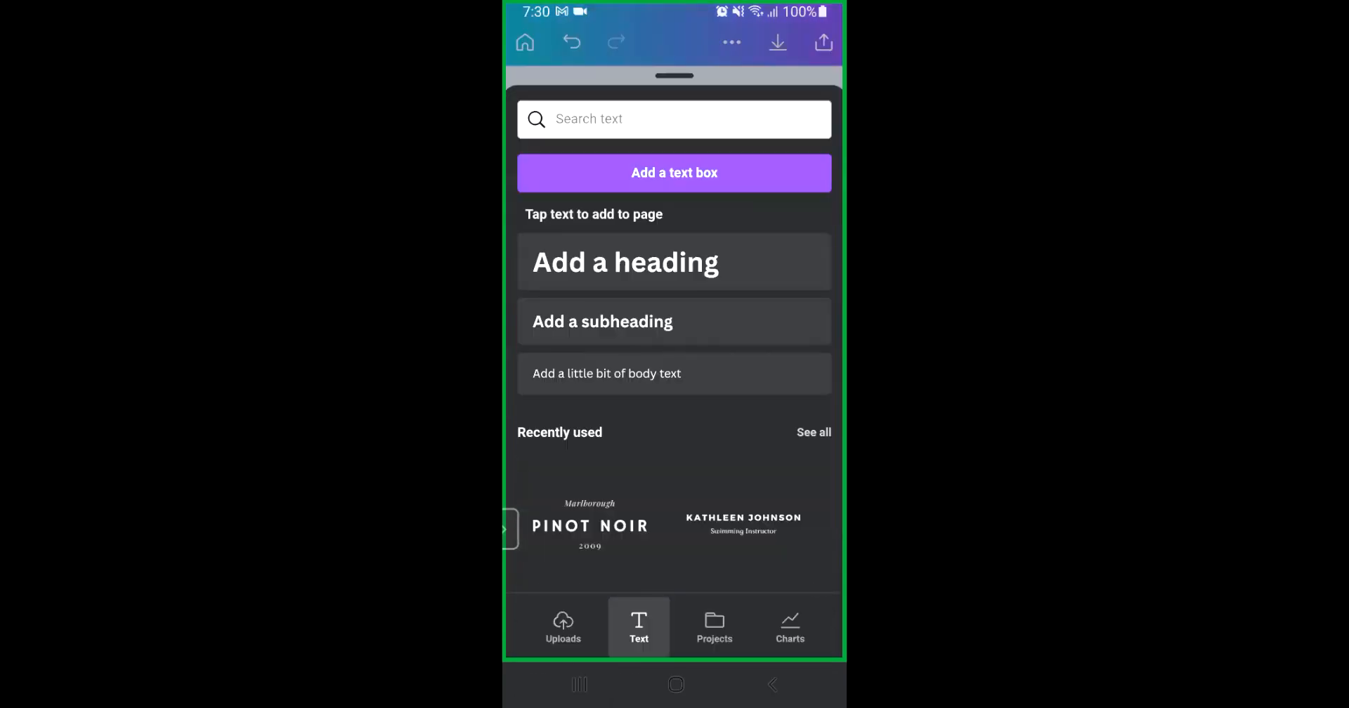
pyautogui.hscroll(-3, 674, 628)
pyautogui.click(620, 627)
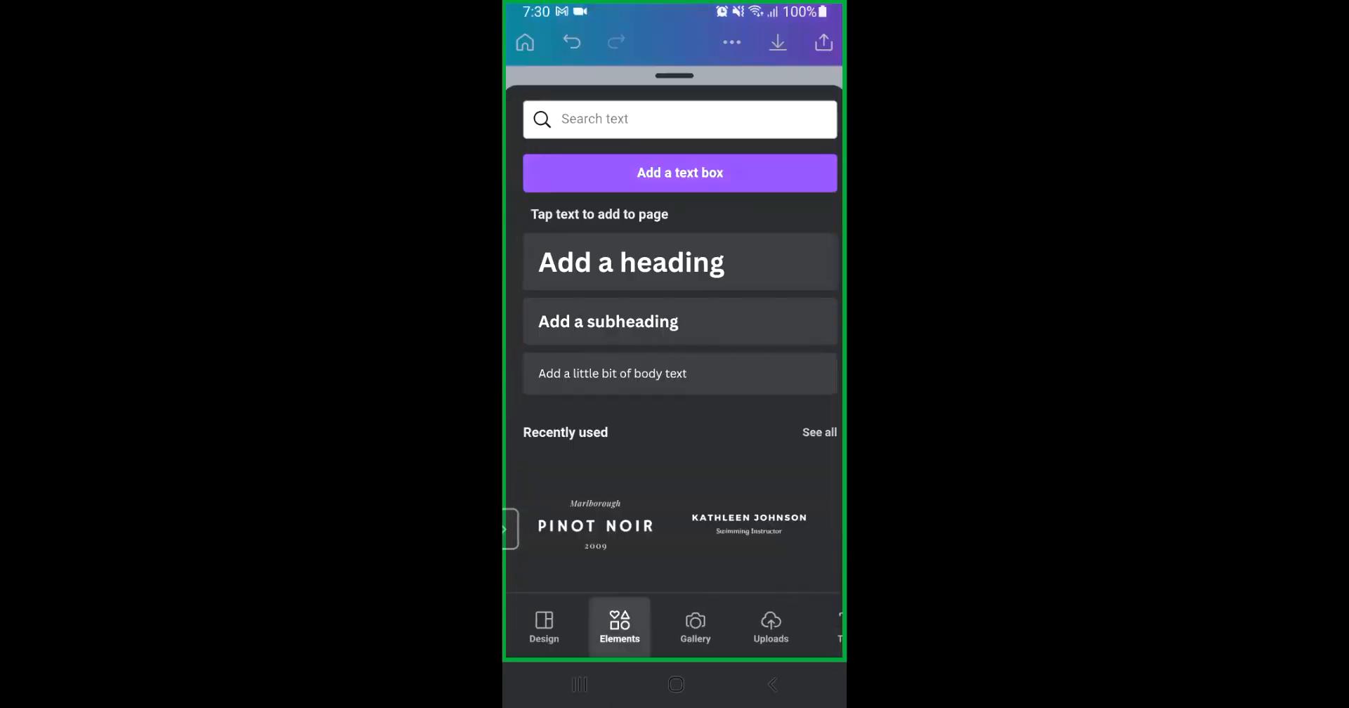
pyautogui.click(674, 120)
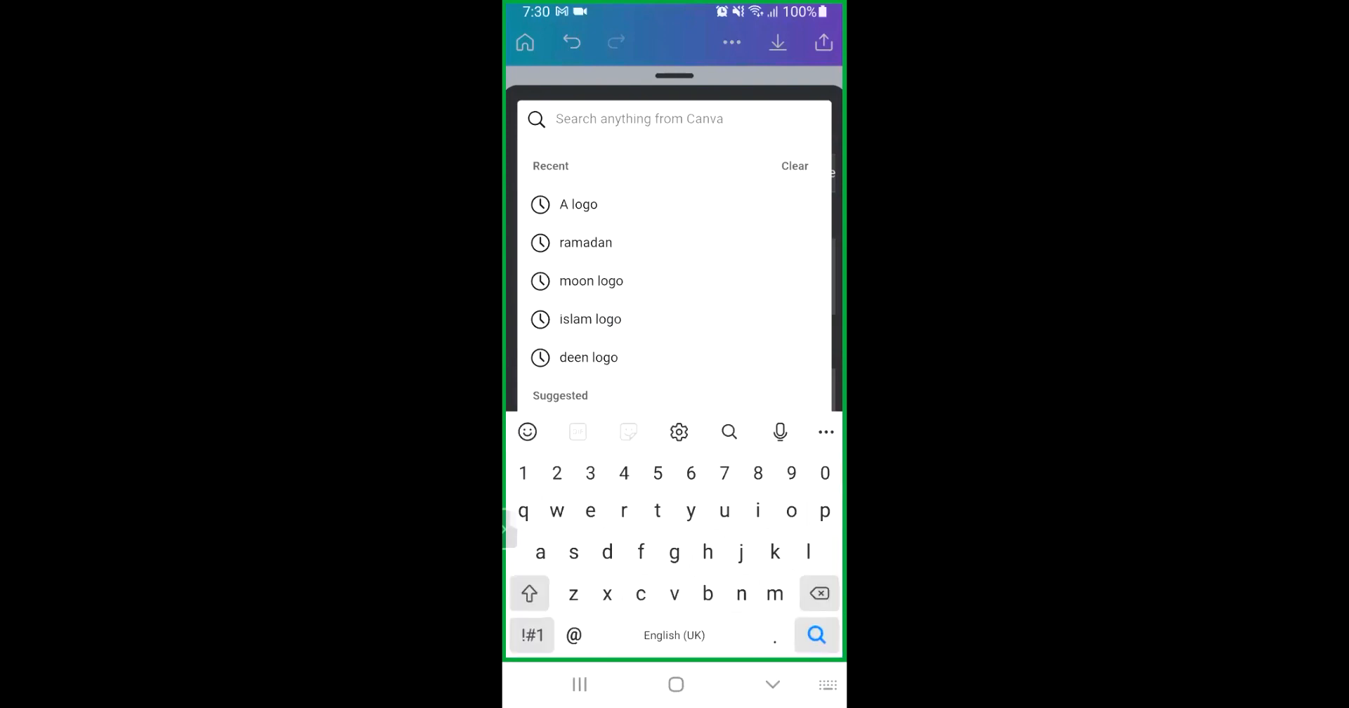
pyautogui.click(578, 205)
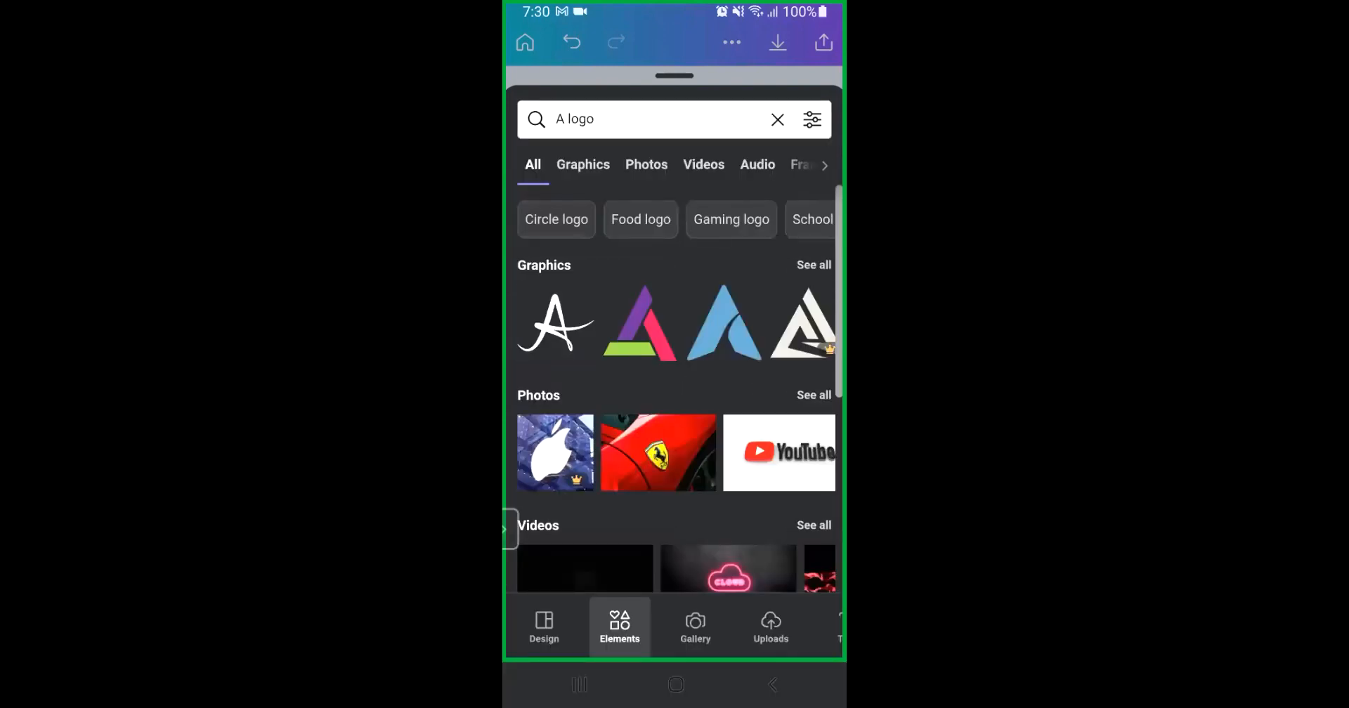
pyautogui.click(640, 323)
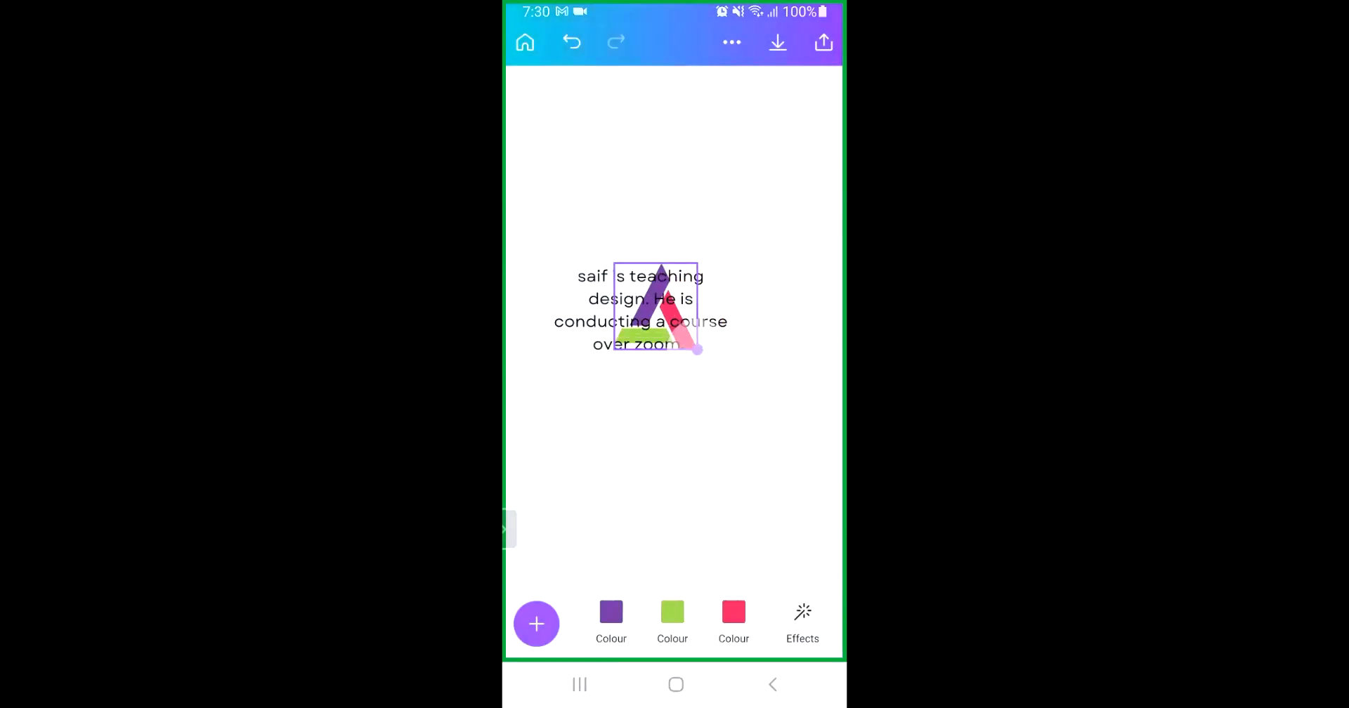
pyautogui.moveTo(656, 306); pyautogui.dragTo(675, 220)
pyautogui.moveTo(711, 258); pyautogui.dragTo(674, 218)
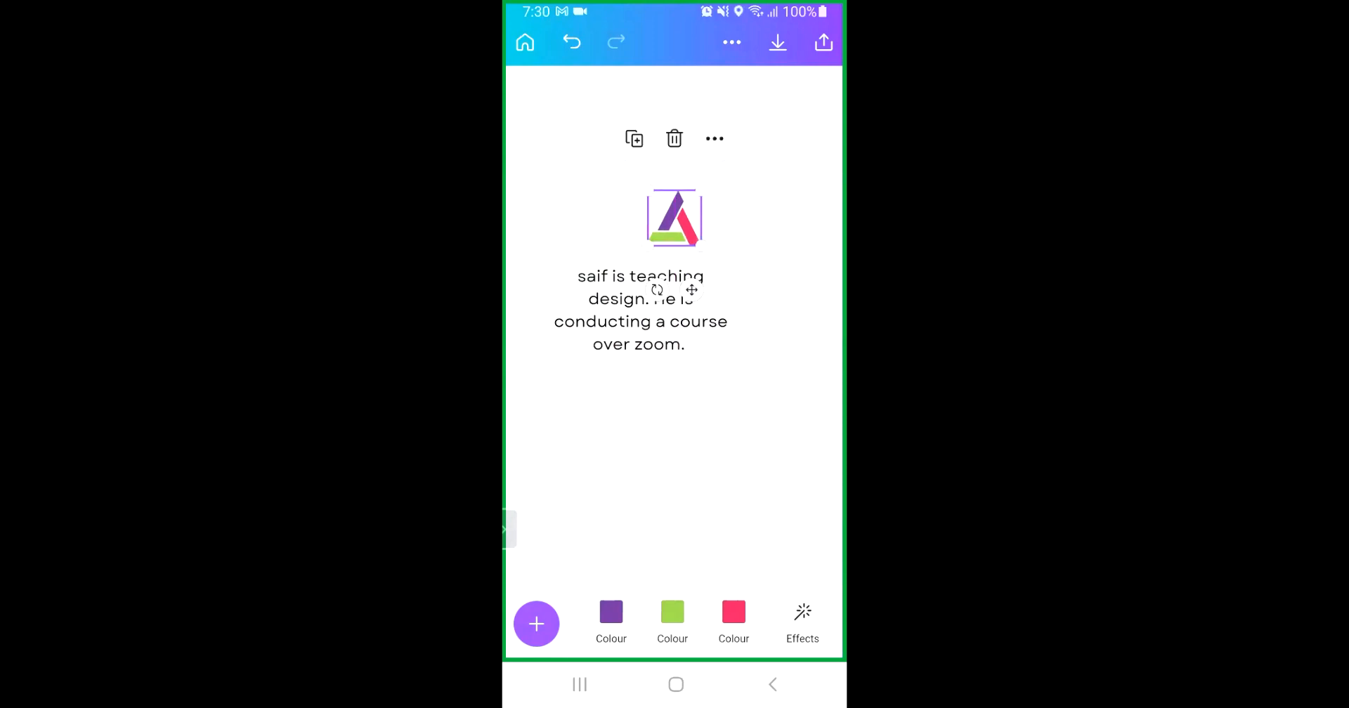
# Search the graphics for "study", add the seated person with papers and a laptop, and place it to the right of the paragraph
pyautogui.click(536, 624)
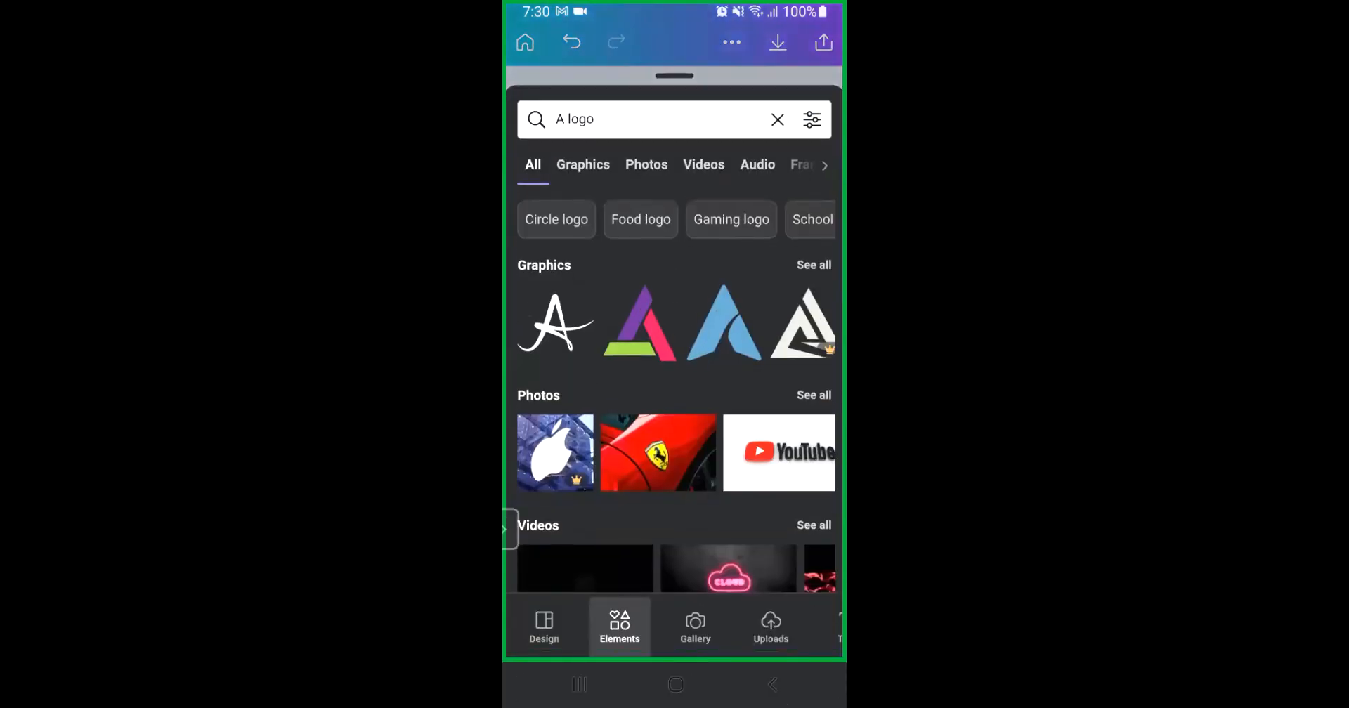
pyautogui.click(777, 120)
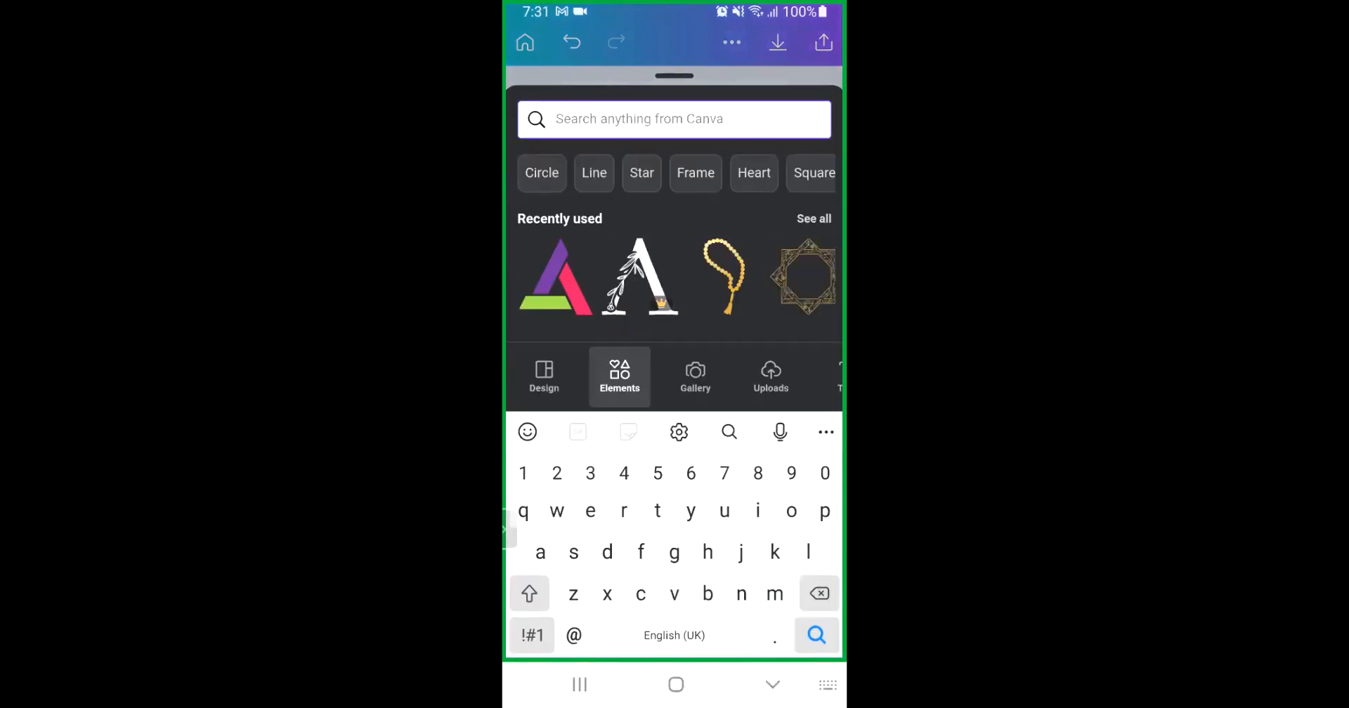
pyautogui.write('stufy')
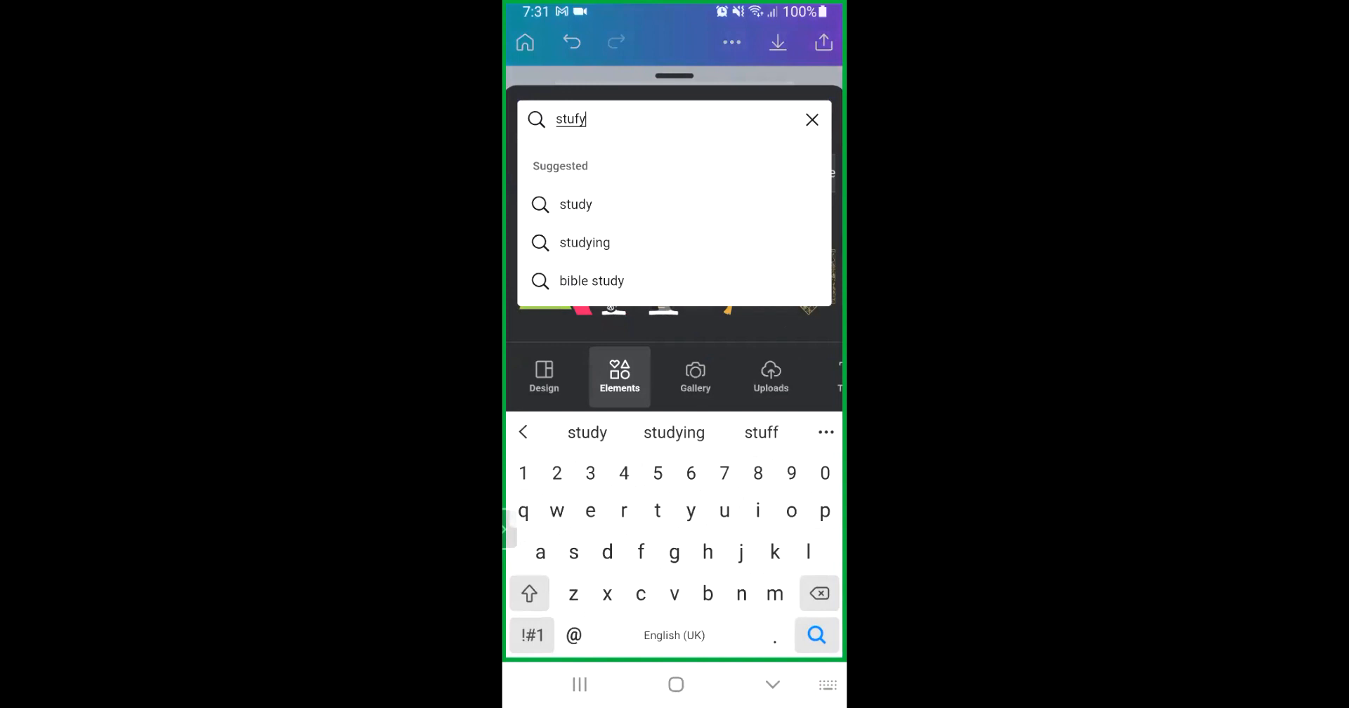
pyautogui.press('BackSpace')
pyautogui.press('BackSpace')
pyautogui.write('dy')
pyautogui.press('Return')
pyautogui.click(584, 165)
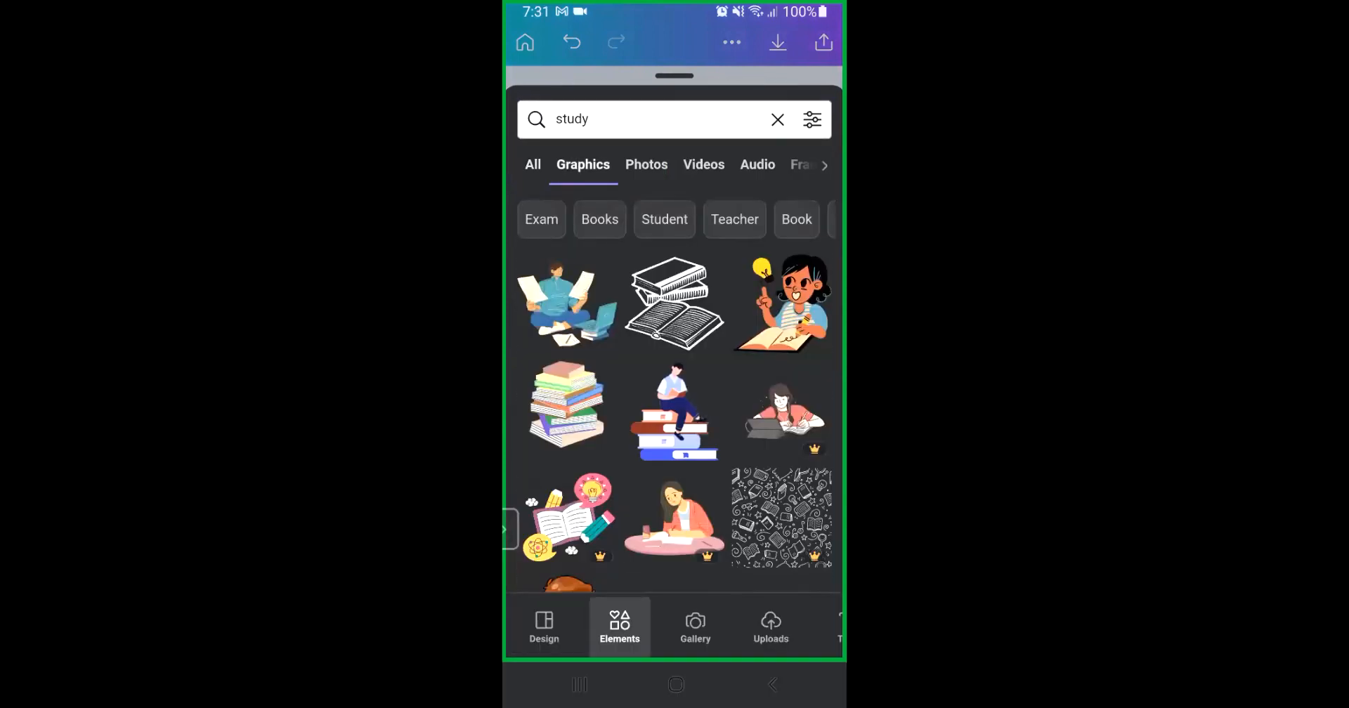
pyautogui.click(568, 304)
pyautogui.moveTo(678, 324); pyautogui.dragTo(765, 310)
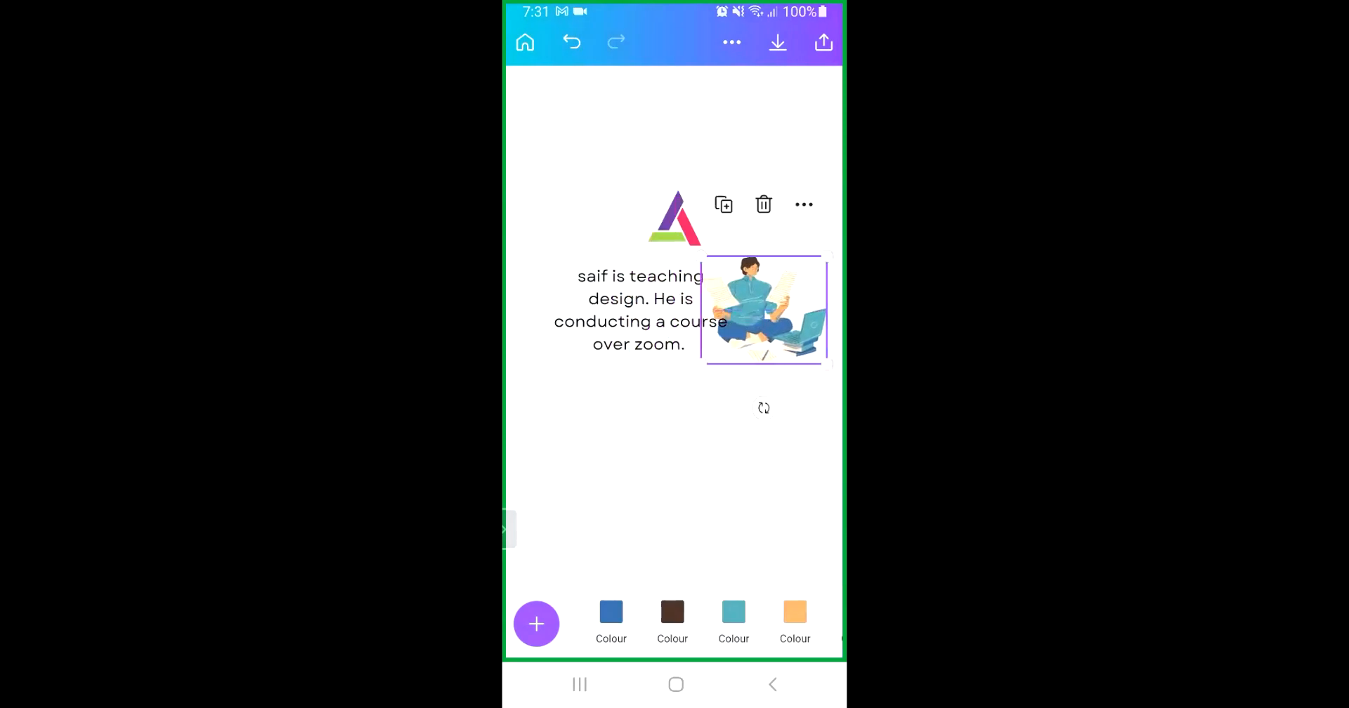
# Move the paragraph left and slightly down, and lower the illustration a little so the two line up
pyautogui.click(633, 309)
pyautogui.moveTo(633, 310); pyautogui.dragTo(607, 319)
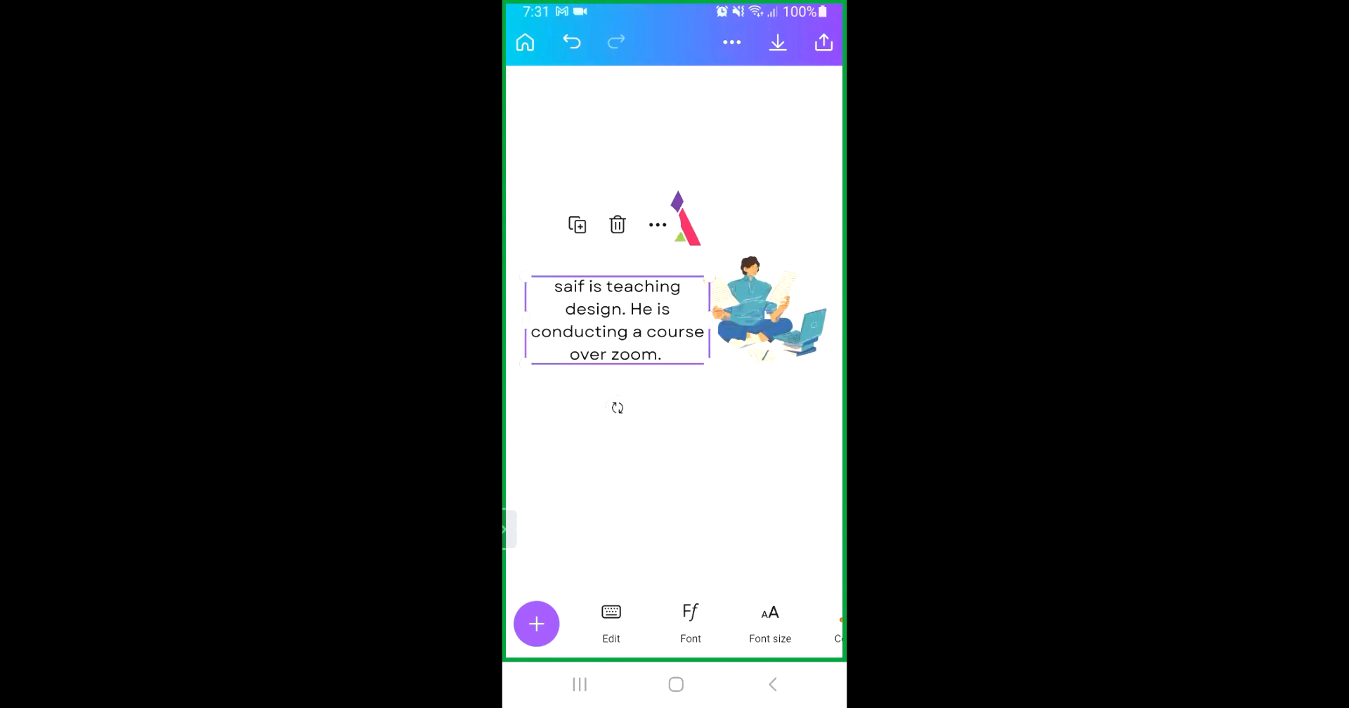
pyautogui.click(764, 310)
pyautogui.moveTo(764, 310); pyautogui.dragTo(764, 320)
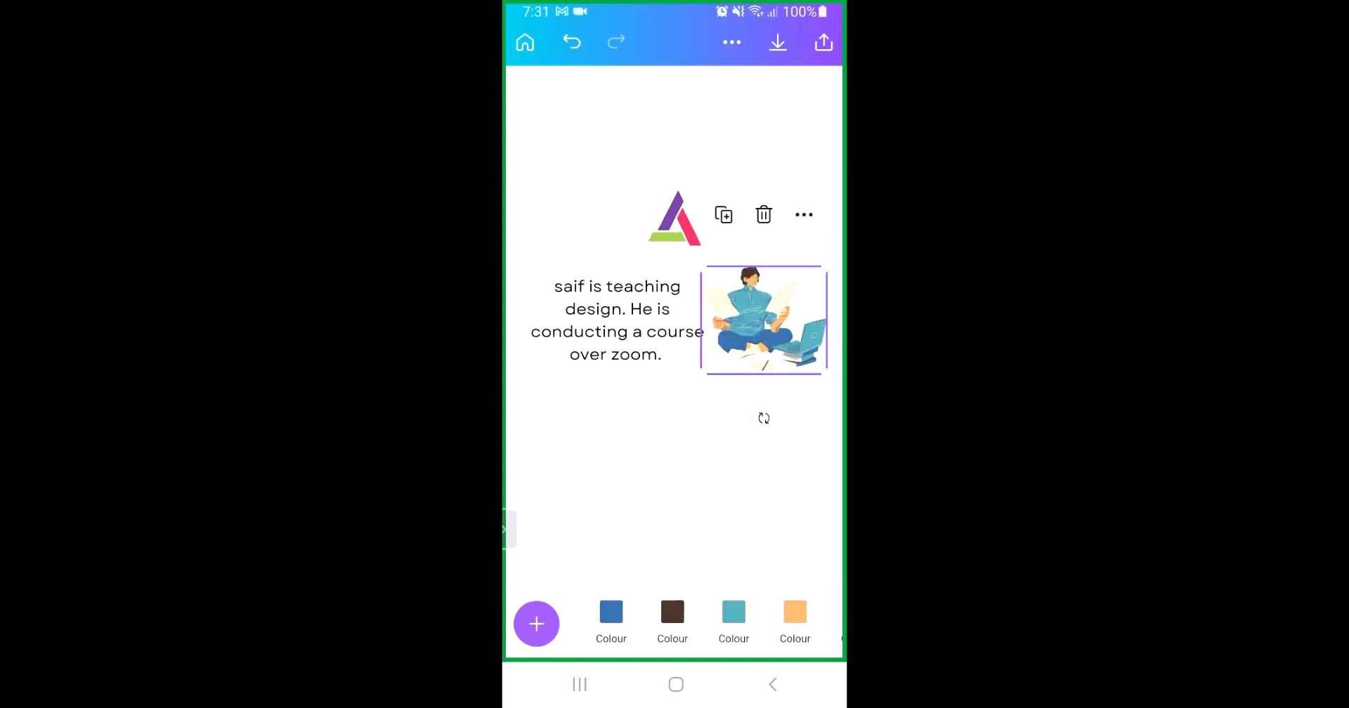
# Enlarge the four-line paragraph beside the illustration
pyautogui.click(617, 321)
pyautogui.moveTo(710, 364); pyautogui.dragTo(756, 367)
pyautogui.click(675, 444)
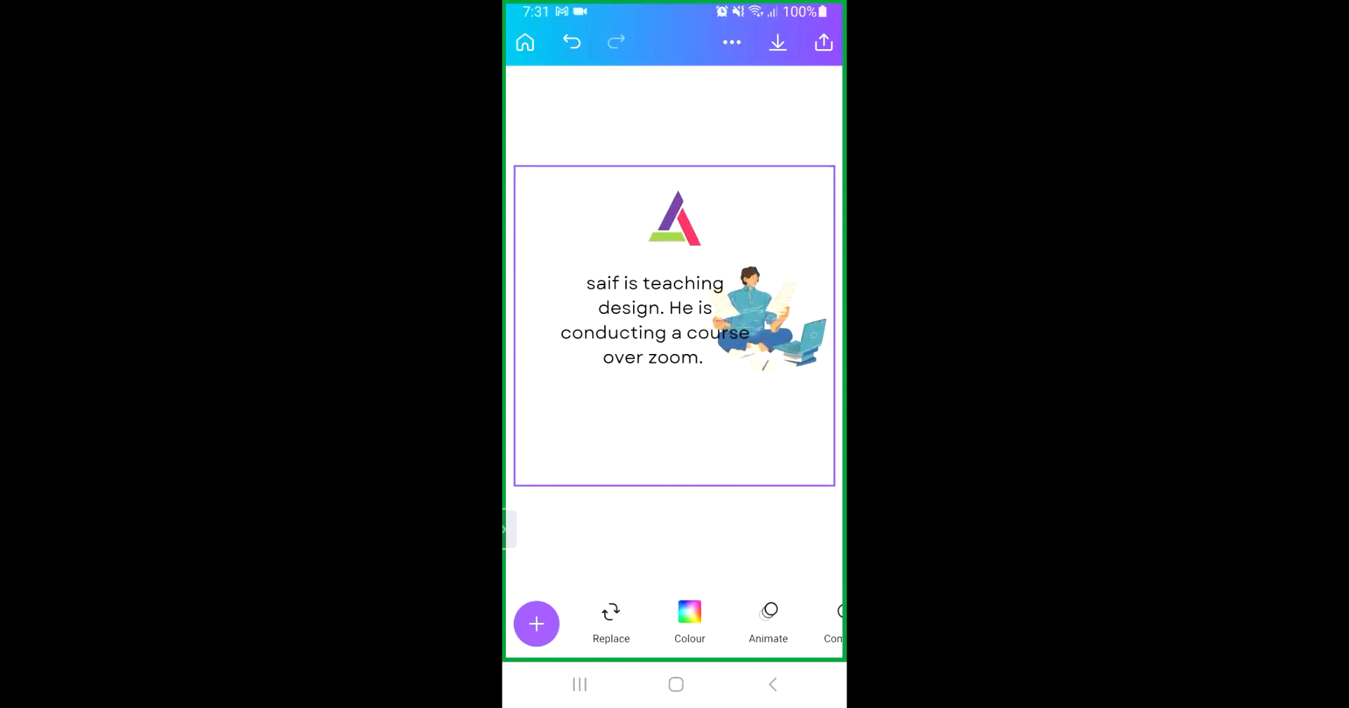
pyautogui.moveTo(675, 422)
pyautogui.mouseDown()
pyautogui.moveTo(633, 422)
pyautogui.moveTo(684, 422)
pyautogui.mouseUp()
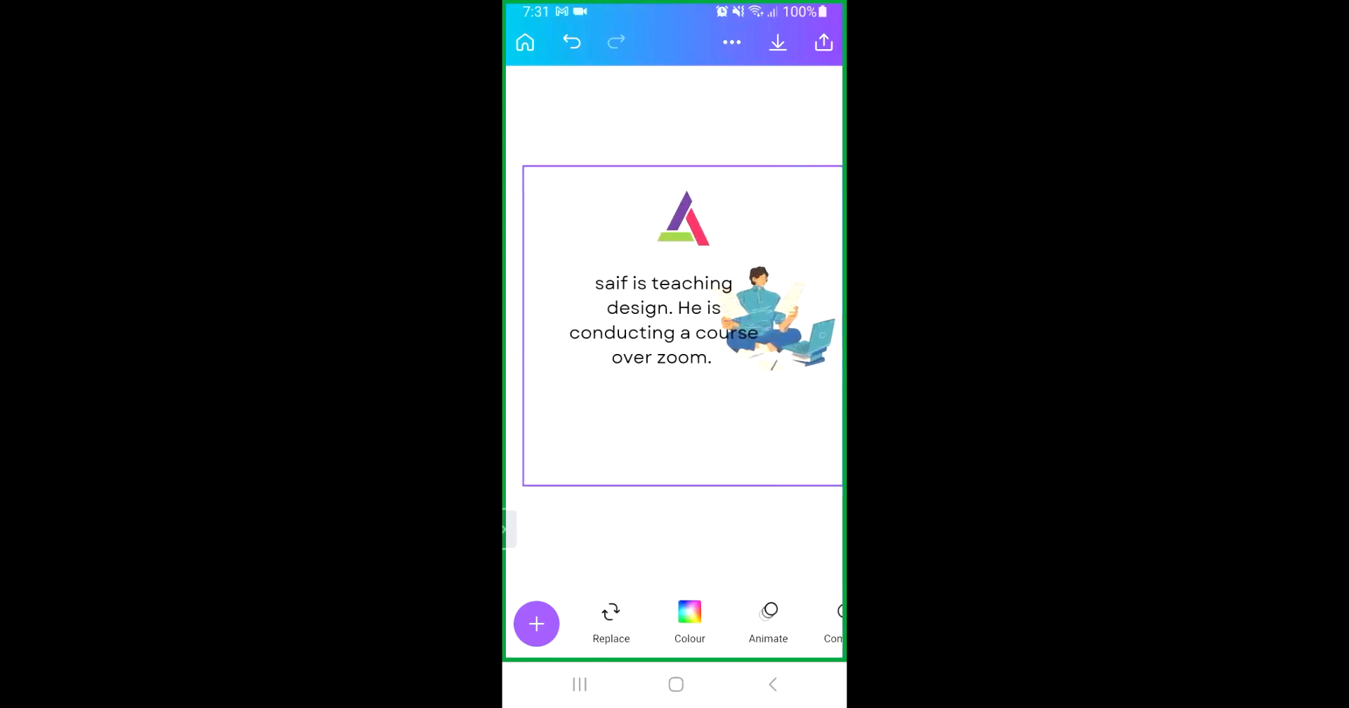
# Shrink the paragraph and move it left so it clears the illustration
pyautogui.click(655, 320)
pyautogui.moveTo(655, 320); pyautogui.dragTo(637, 319)
pyautogui.moveTo(730, 365); pyautogui.dragTo(721, 361)
pyautogui.moveTo(636, 321); pyautogui.dragTo(616, 321)
pyautogui.click(674, 433)
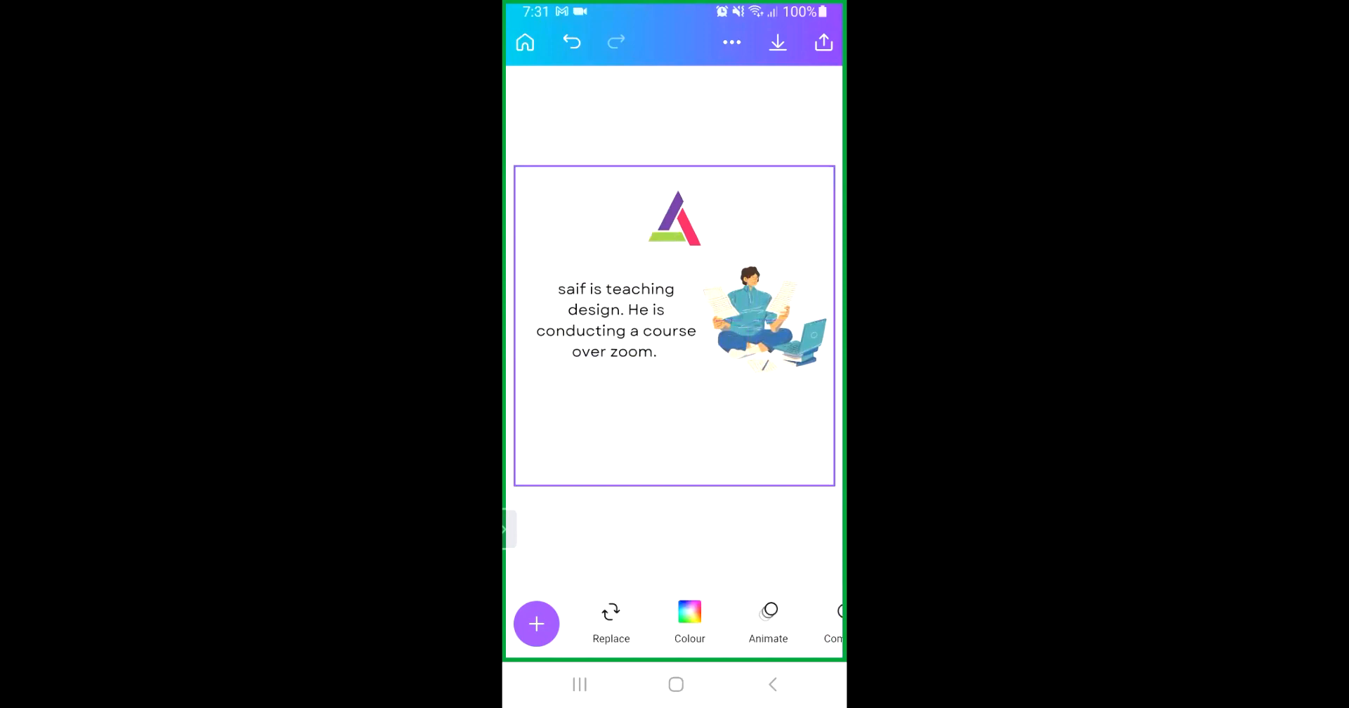
# Try bold and underline formatting on the paragraph, switching each off again
pyautogui.click(616, 320)
pyautogui.click(675, 433)
pyautogui.click(616, 320)
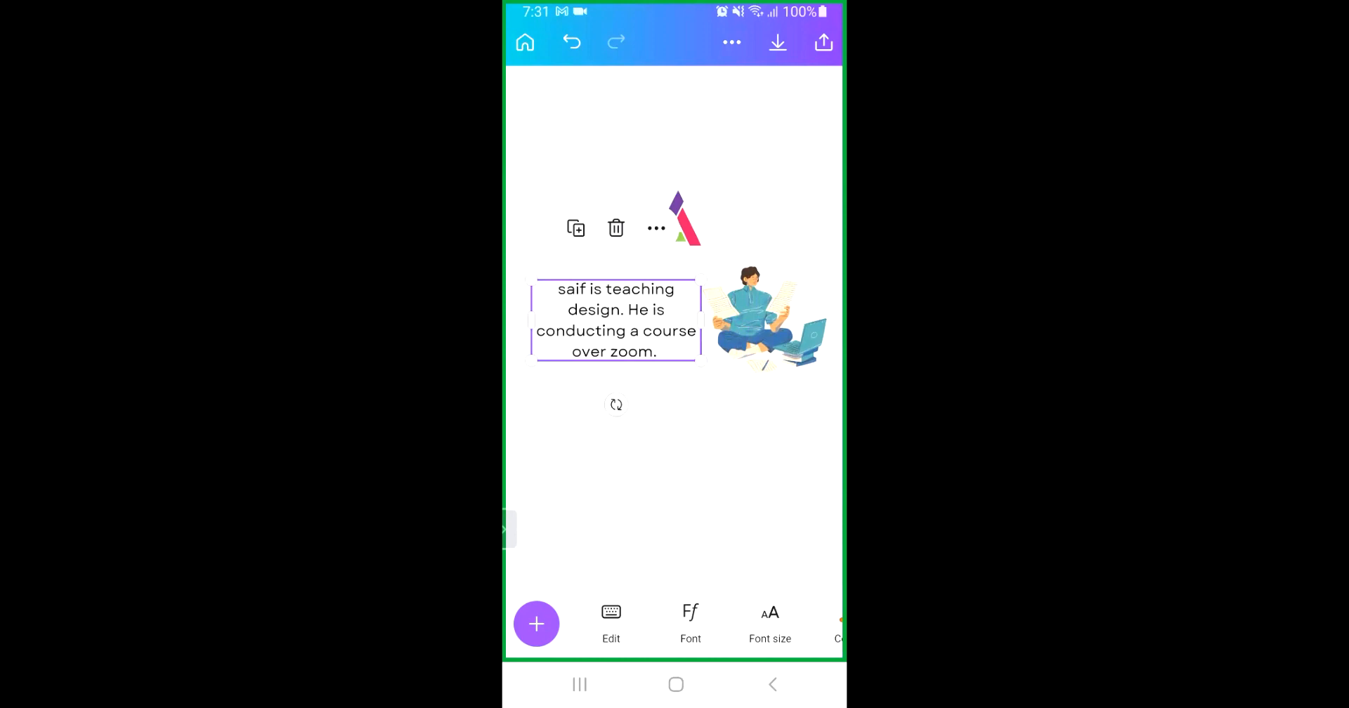
pyautogui.hscroll(2, 675, 622)
pyautogui.hscroll(2, 674, 622)
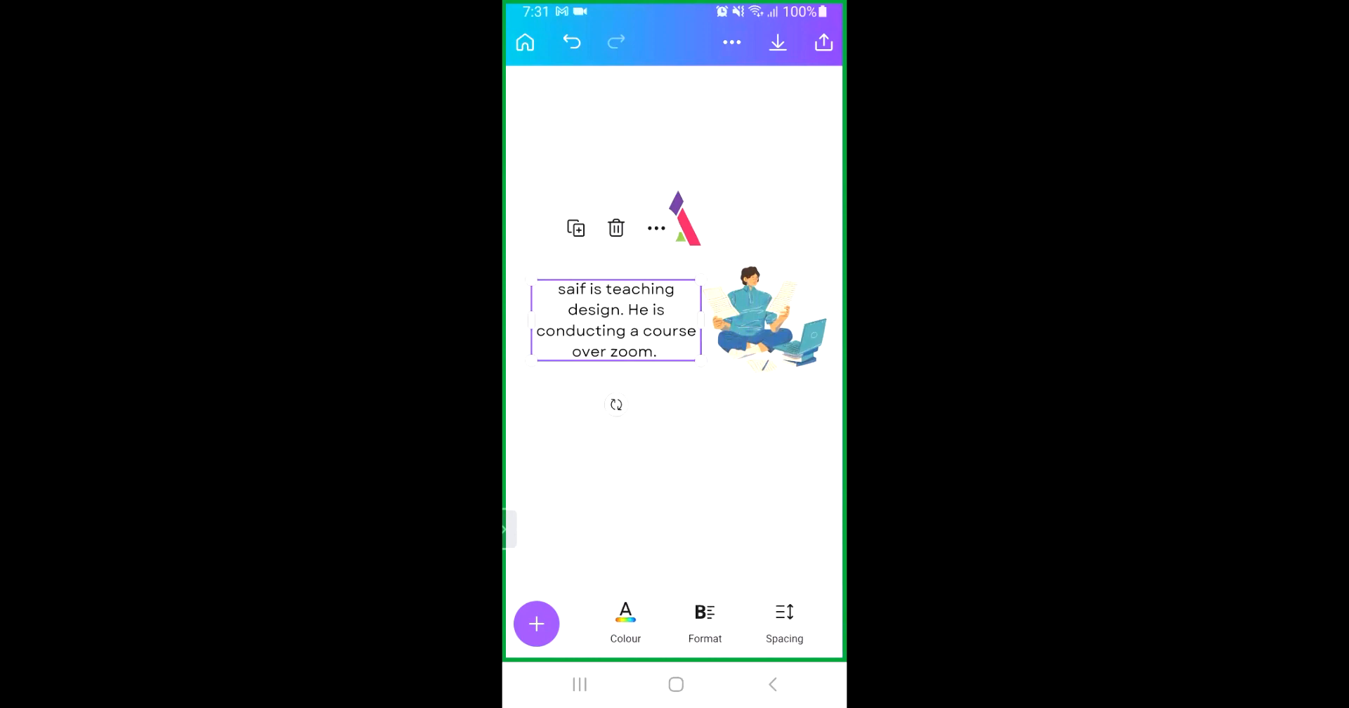
pyautogui.click(705, 622)
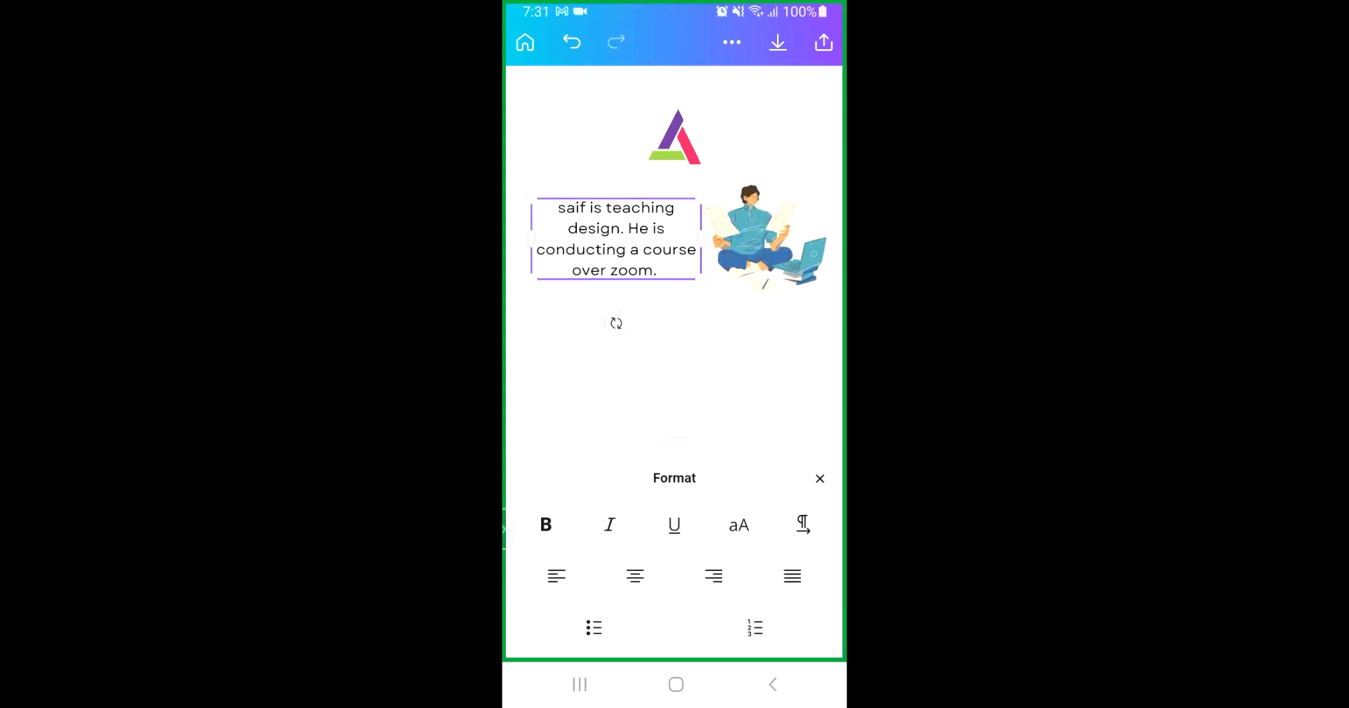
pyautogui.click(545, 524)
pyautogui.click(546, 524)
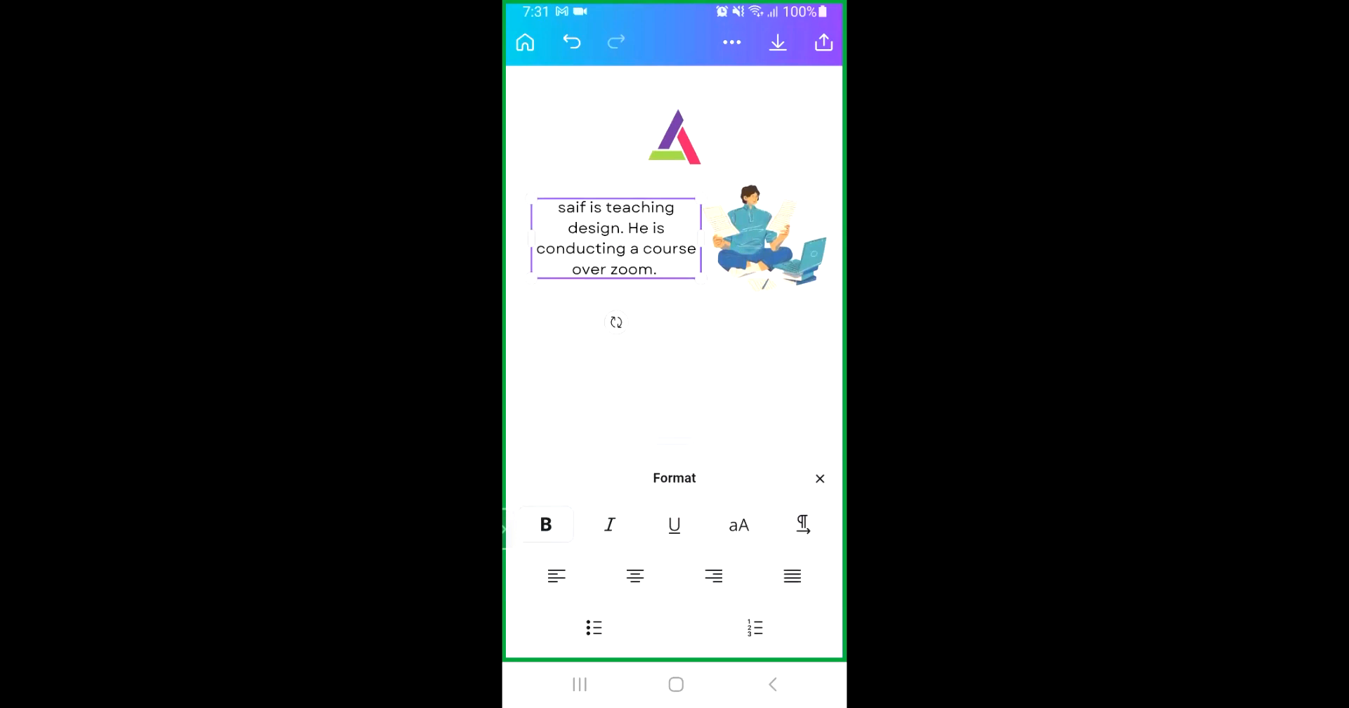
pyautogui.click(675, 524)
pyautogui.click(675, 524)
# Try uppercase and the reversed text direction on the paragraph, switching each back
pyautogui.click(738, 524)
pyautogui.click(739, 524)
pyautogui.click(803, 524)
pyautogui.click(803, 524)
# Try left and right alignment on the paragraph, and set it to justified
pyautogui.click(557, 576)
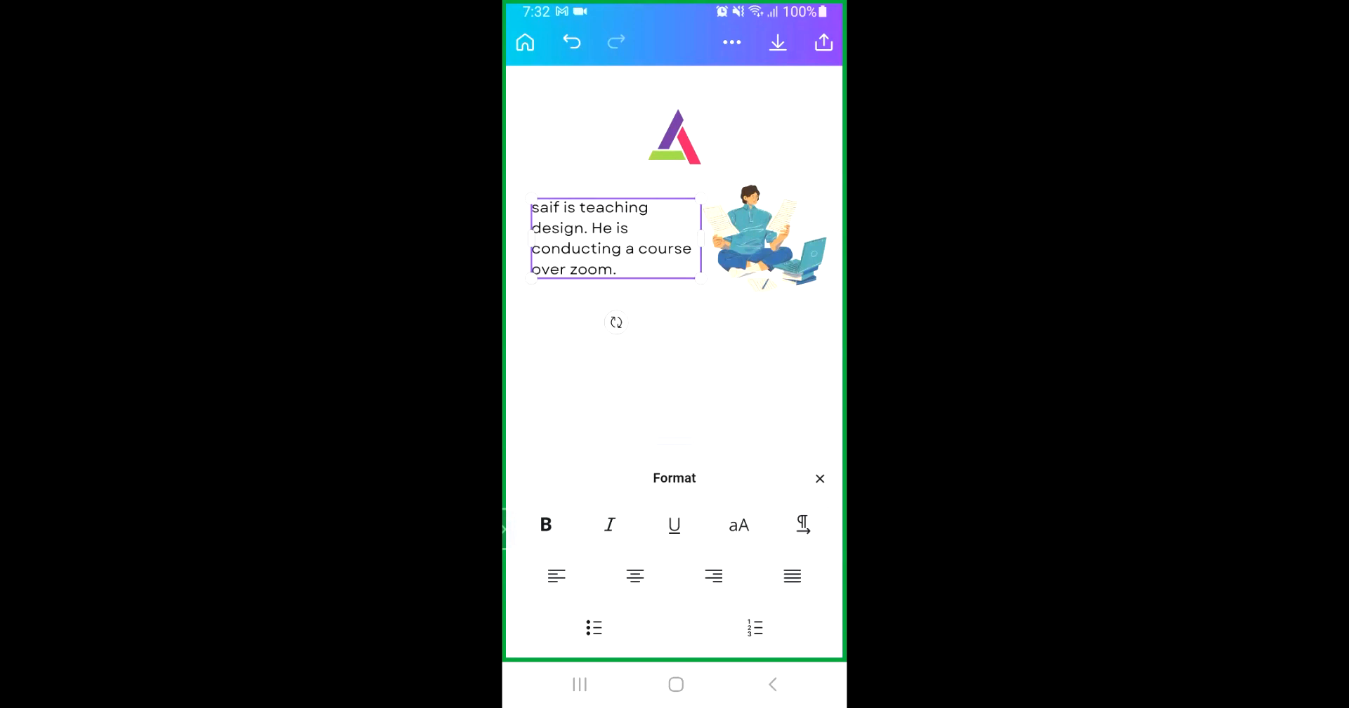
pyautogui.click(714, 576)
pyautogui.click(793, 576)
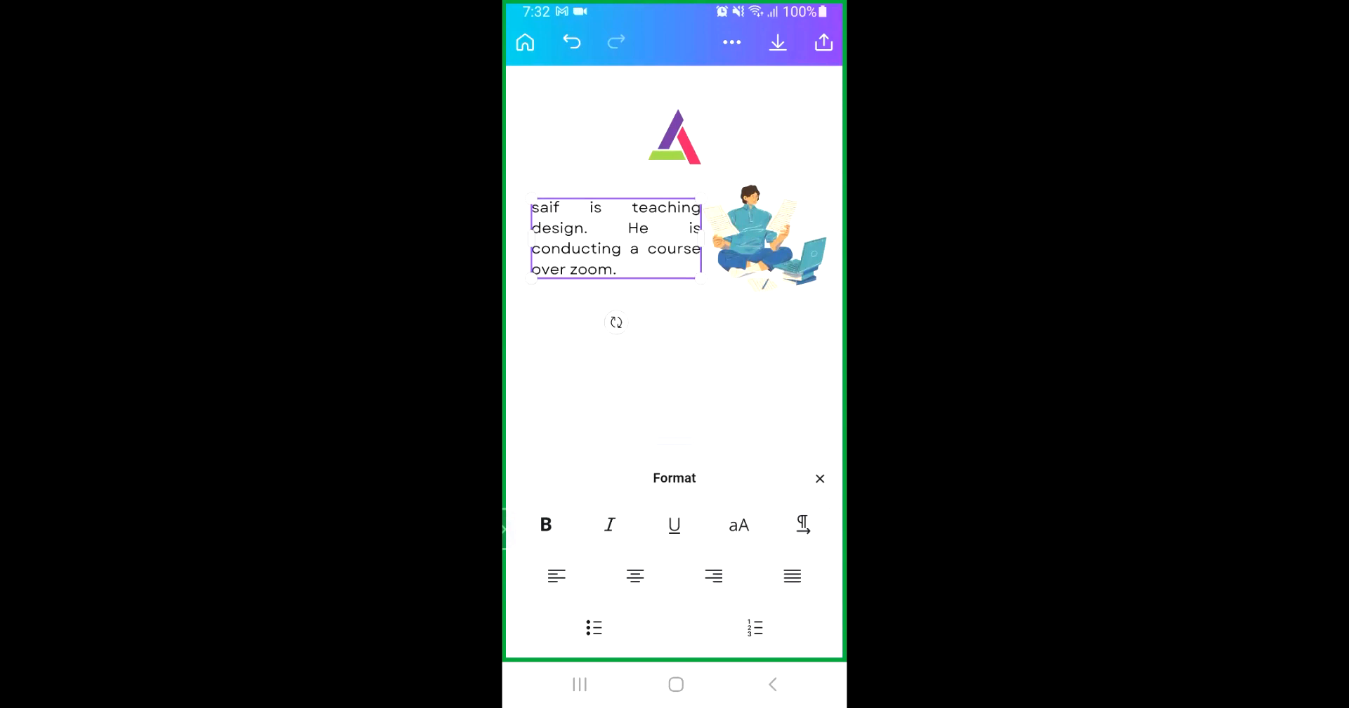
# Move the justified paragraph below the illustration and widen its text box so it wraps onto three lines
pyautogui.moveTo(616, 239); pyautogui.dragTo(624, 331)
pyautogui.moveTo(722, 320); pyautogui.dragTo(750, 320)
pyautogui.click(821, 478)
pyautogui.click(675, 457)
pyautogui.click(645, 401)
pyautogui.hscroll(5, 674, 622)
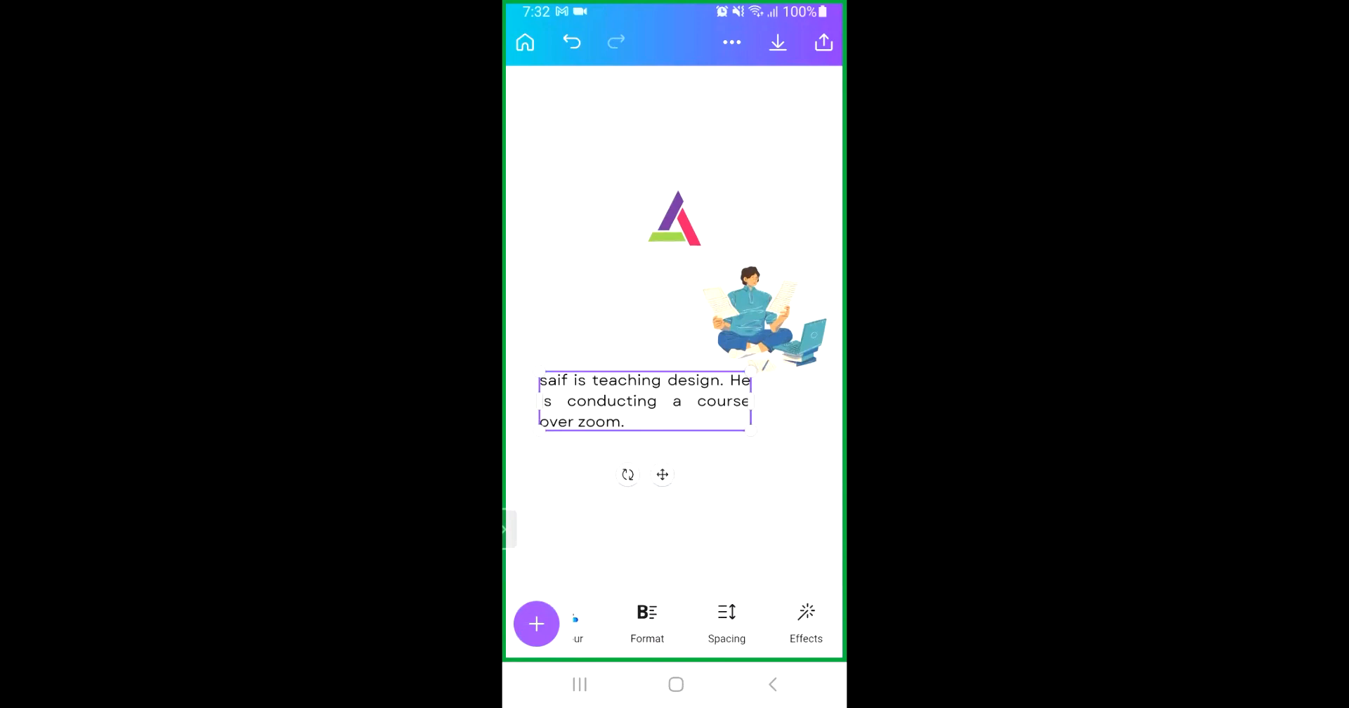
# Widen the paragraph's text box further so it wraps onto two lines, and shift it slightly left
pyautogui.click(647, 622)
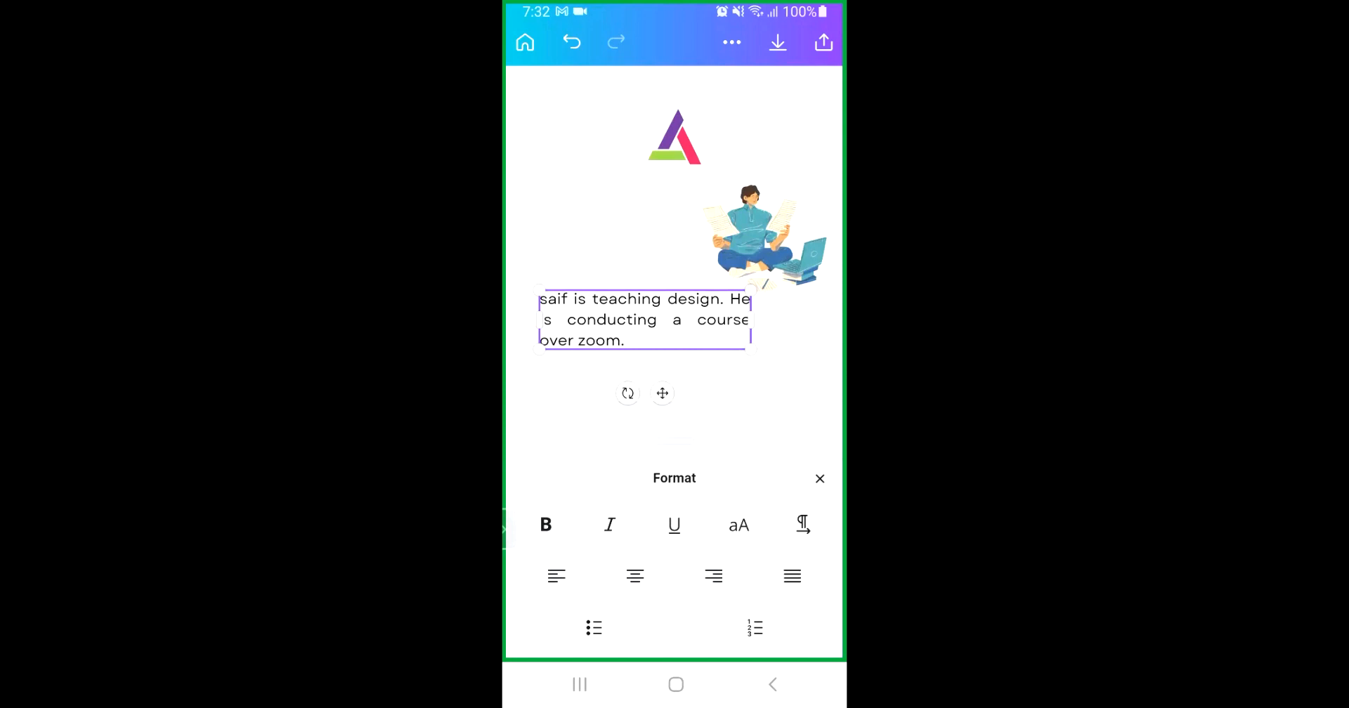
pyautogui.moveTo(751, 319); pyautogui.dragTo(800, 309)
pyautogui.moveTo(688, 372); pyautogui.dragTo(672, 375)
pyautogui.moveTo(786, 312)
pyautogui.mouseDown()
pyautogui.moveTo(770, 323)
pyautogui.moveTo(781, 312)
pyautogui.mouseUp()
pyautogui.click(820, 479)
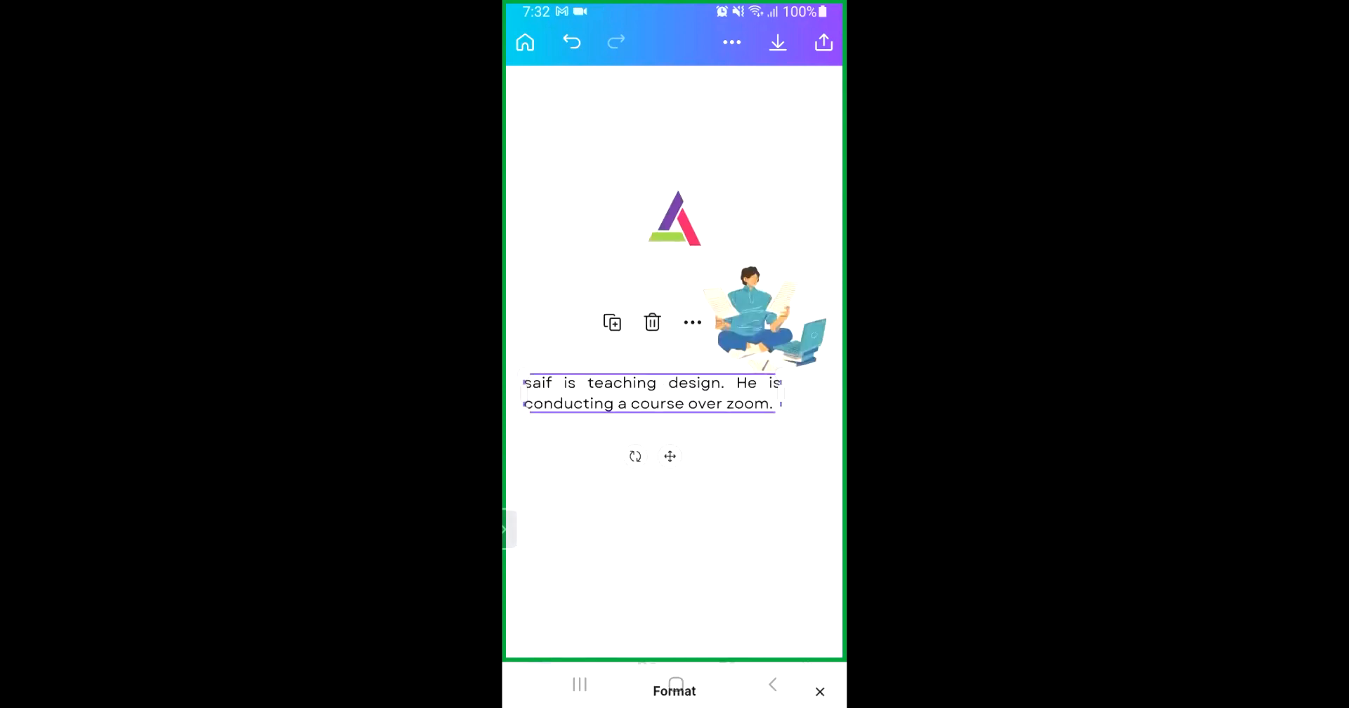
pyautogui.click(675, 450)
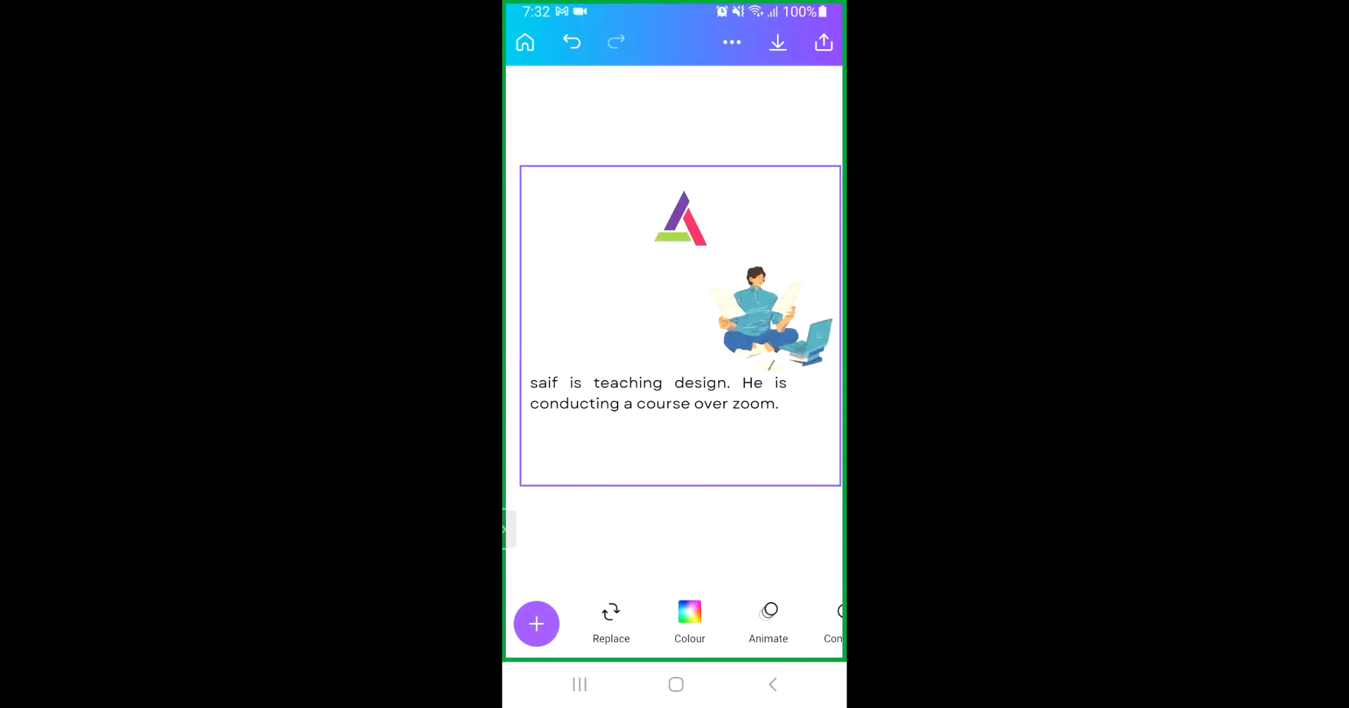
# Narrow the paragraph's text box so it wraps onto five lines and move it back beside the illustration
pyautogui.click(652, 394)
pyautogui.moveTo(781, 394); pyautogui.dragTo(741, 393)
pyautogui.moveTo(632, 402); pyautogui.dragTo(651, 422)
pyautogui.moveTo(767, 424); pyautogui.dragTo(619, 344)
pyautogui.click(772, 430)
pyautogui.click(629, 433)
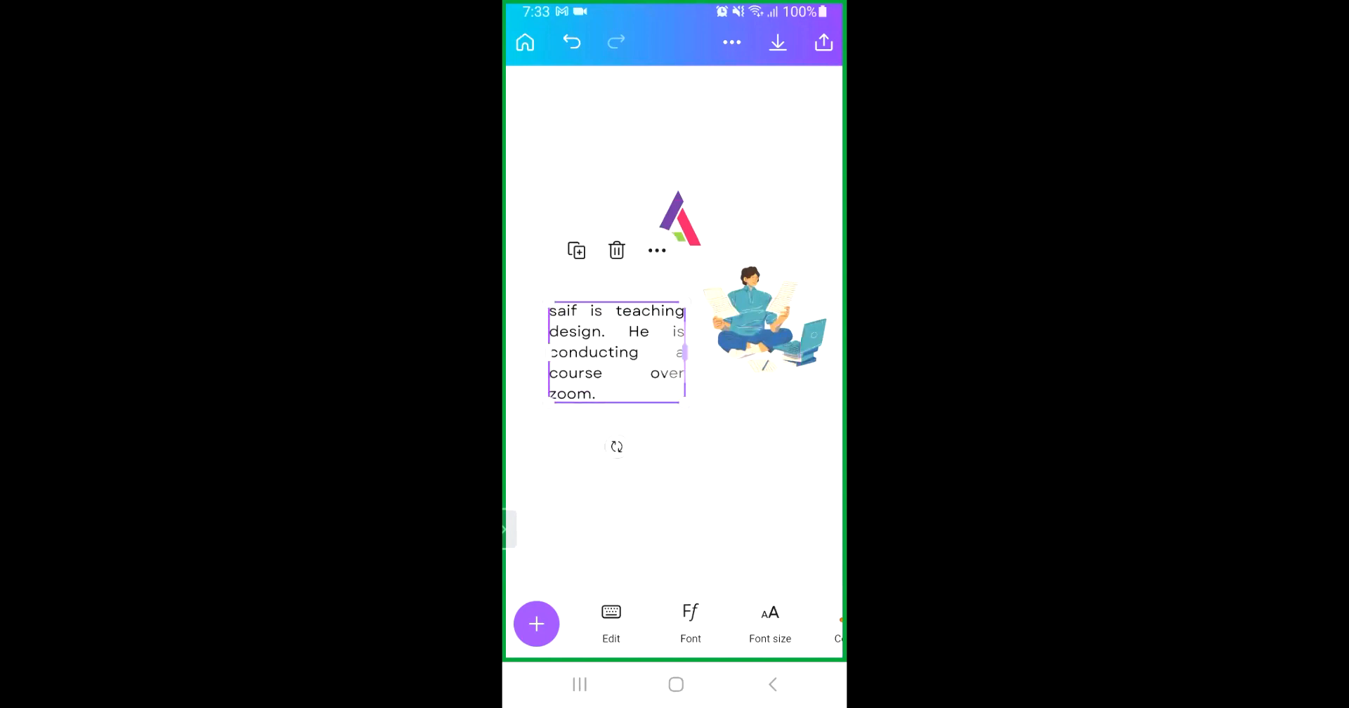
pyautogui.moveTo(617, 351)
pyautogui.mouseDown()
pyautogui.moveTo(647, 350)
pyautogui.moveTo(606, 333)
pyautogui.mouseUp()
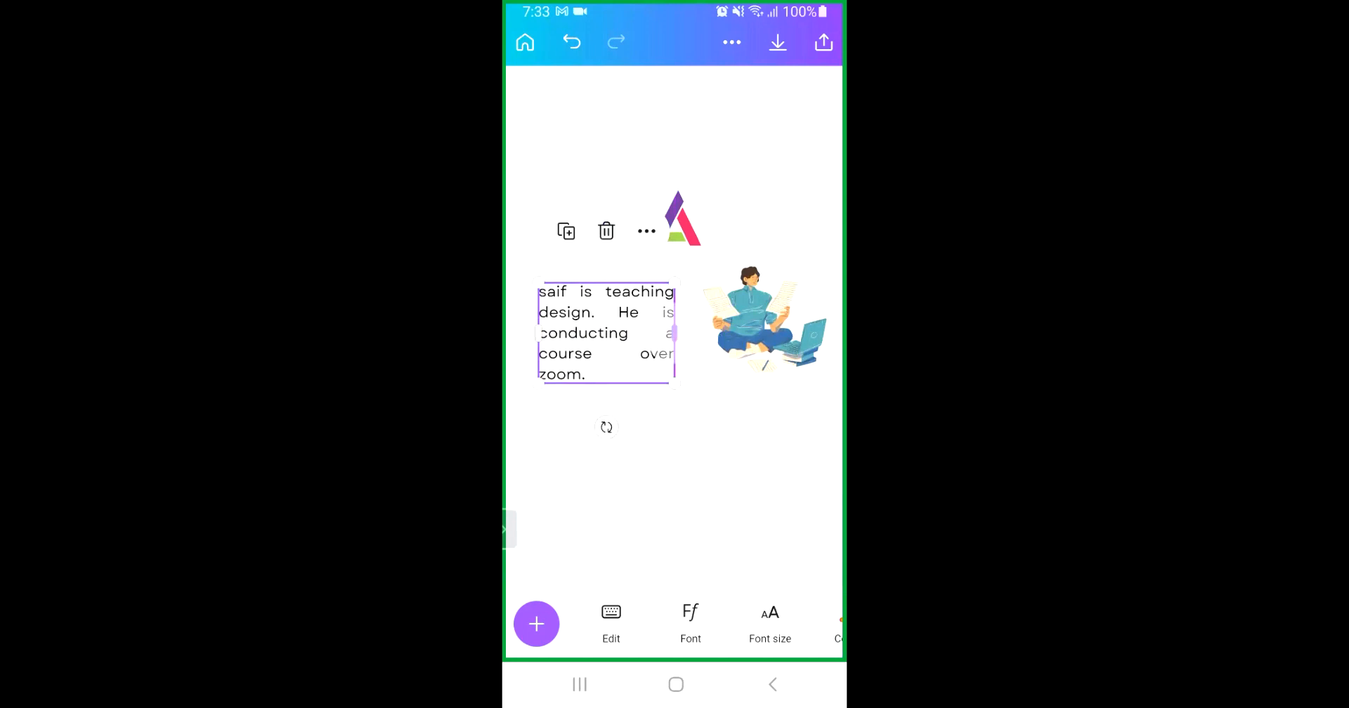
# Left-align the paragraph, widen its text box to three lines, and move it slightly left and down
pyautogui.moveTo(808, 622); pyautogui.dragTo(559, 622)
pyautogui.click(684, 620)
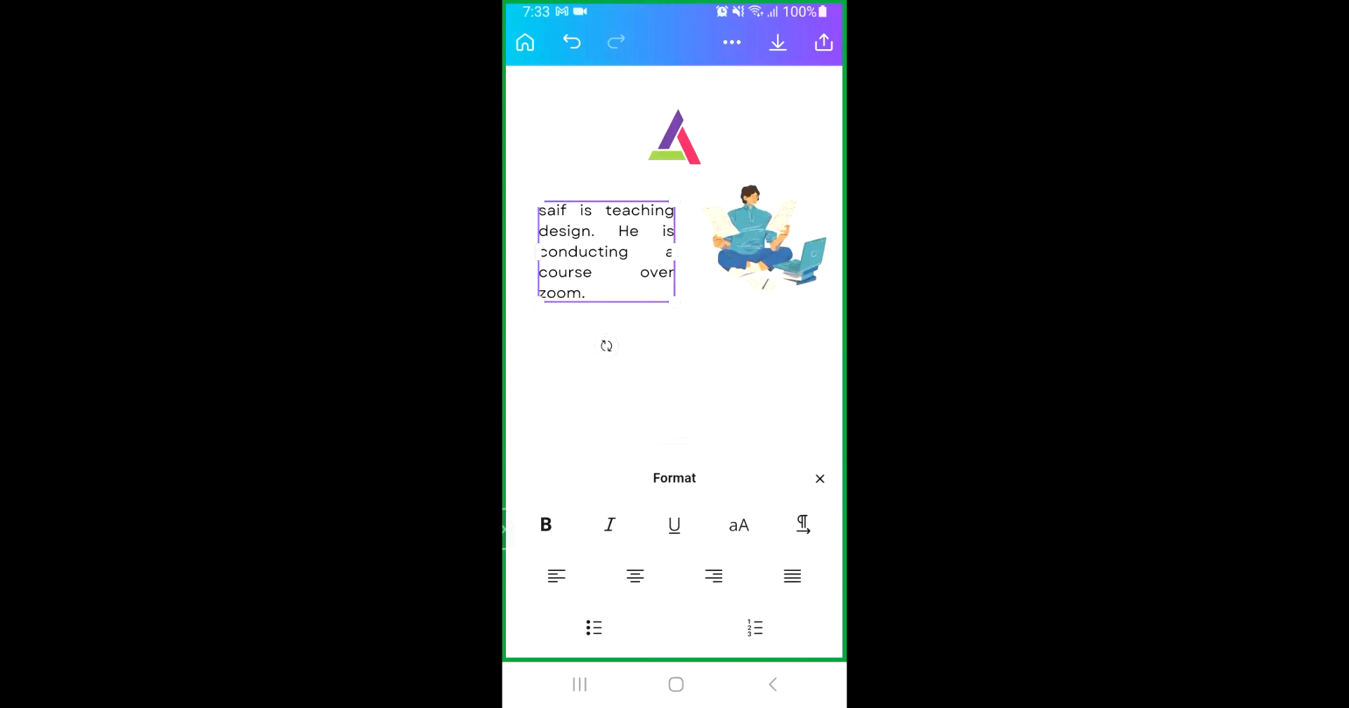
pyautogui.click(557, 576)
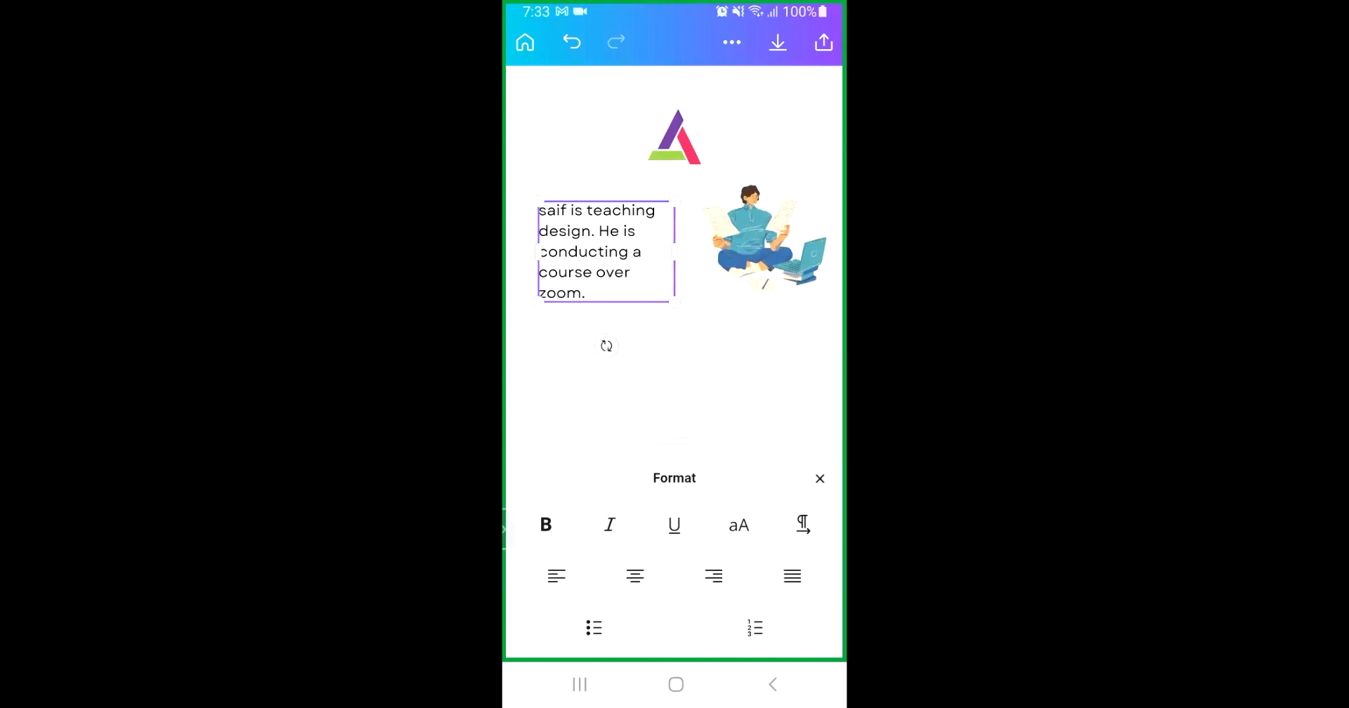
pyautogui.moveTo(674, 252); pyautogui.dragTo(717, 231)
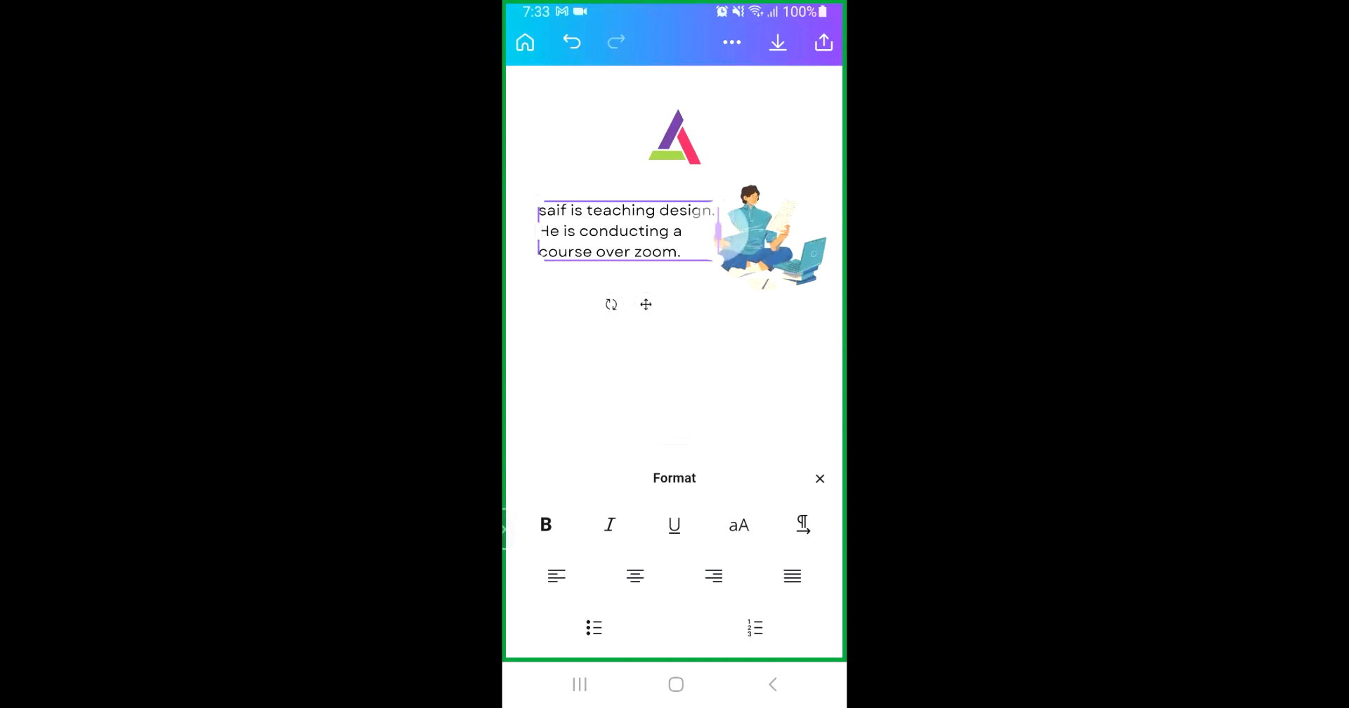
pyautogui.moveTo(646, 304); pyautogui.dragTo(638, 312)
pyautogui.click(674, 383)
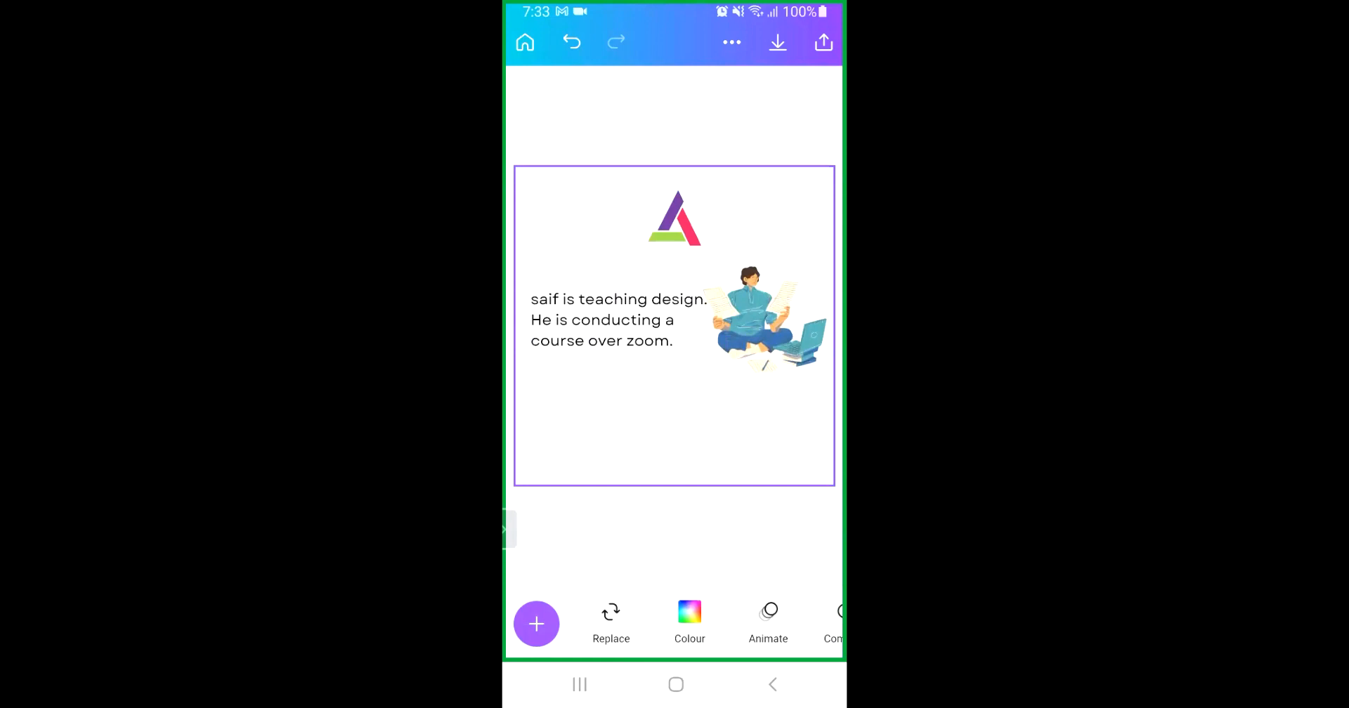
# Shrink the illustration slightly and shift it clear of the paragraph beside it
pyautogui.scroll(5, 750, 309)
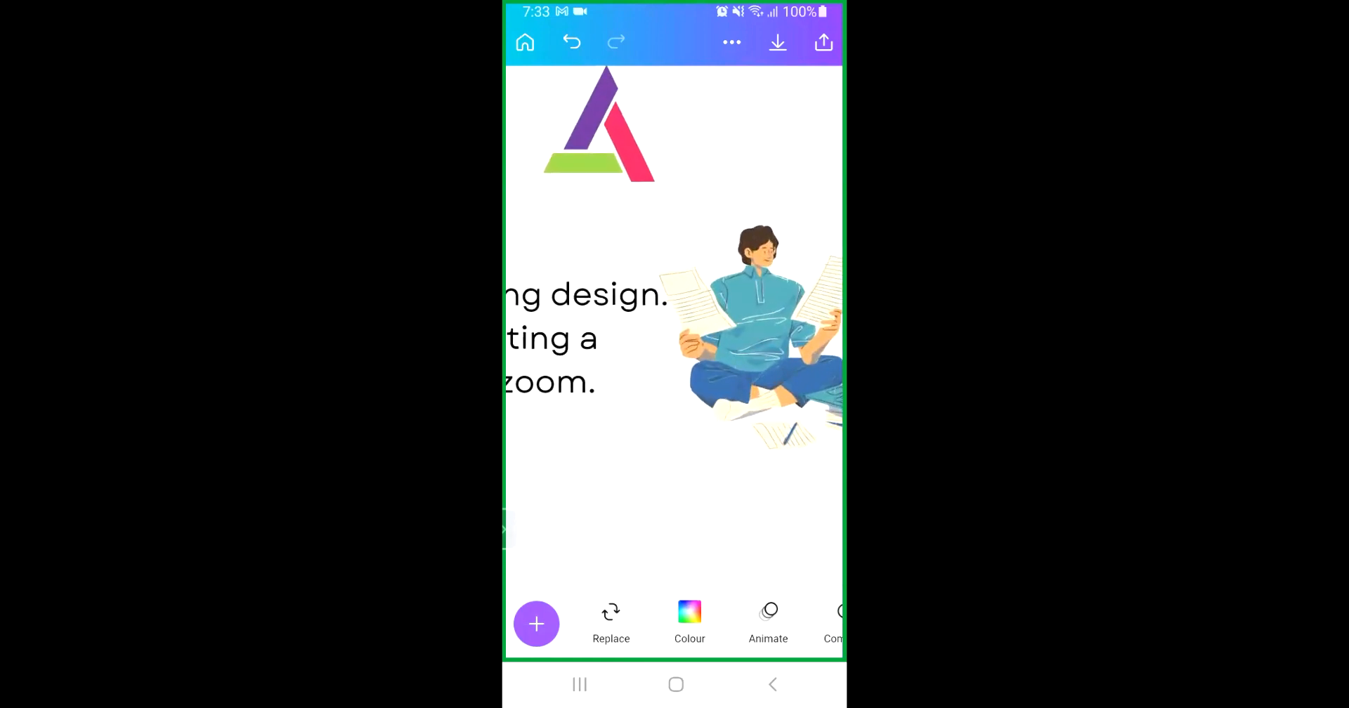
pyautogui.scroll(-5, 675, 323)
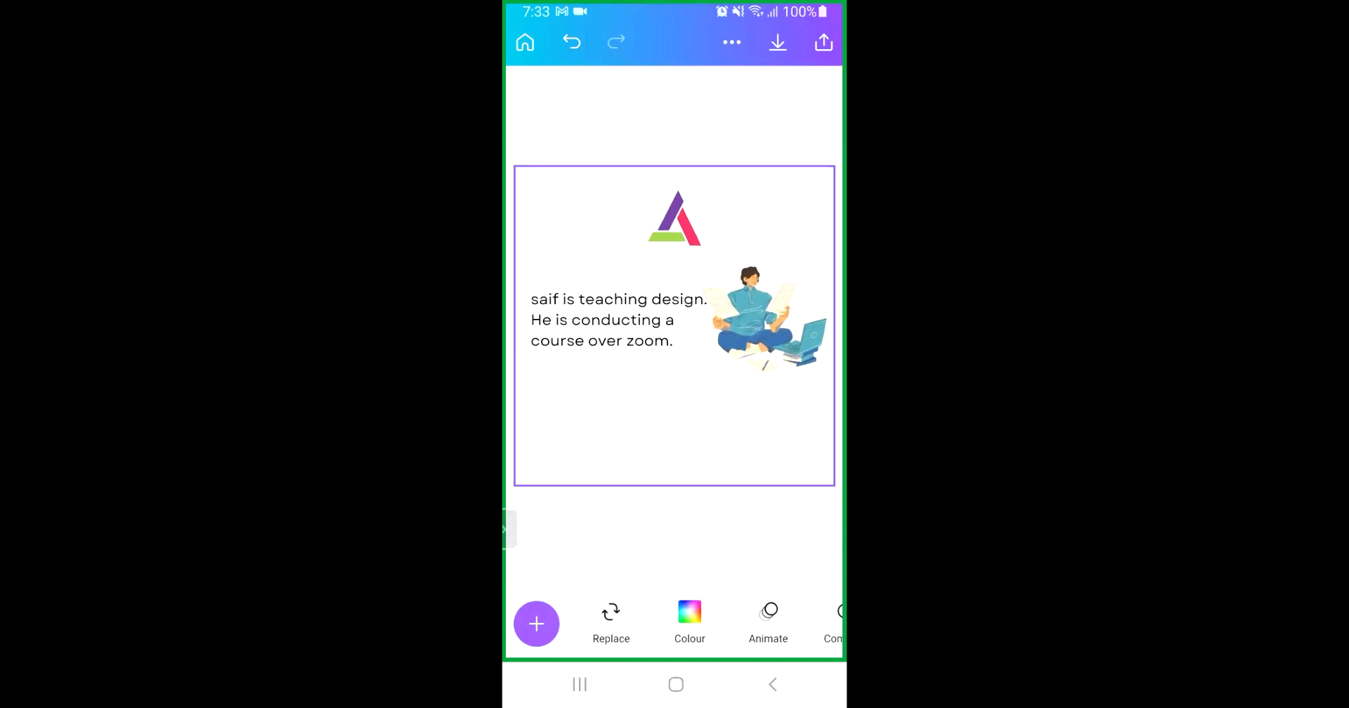
pyautogui.click(764, 319)
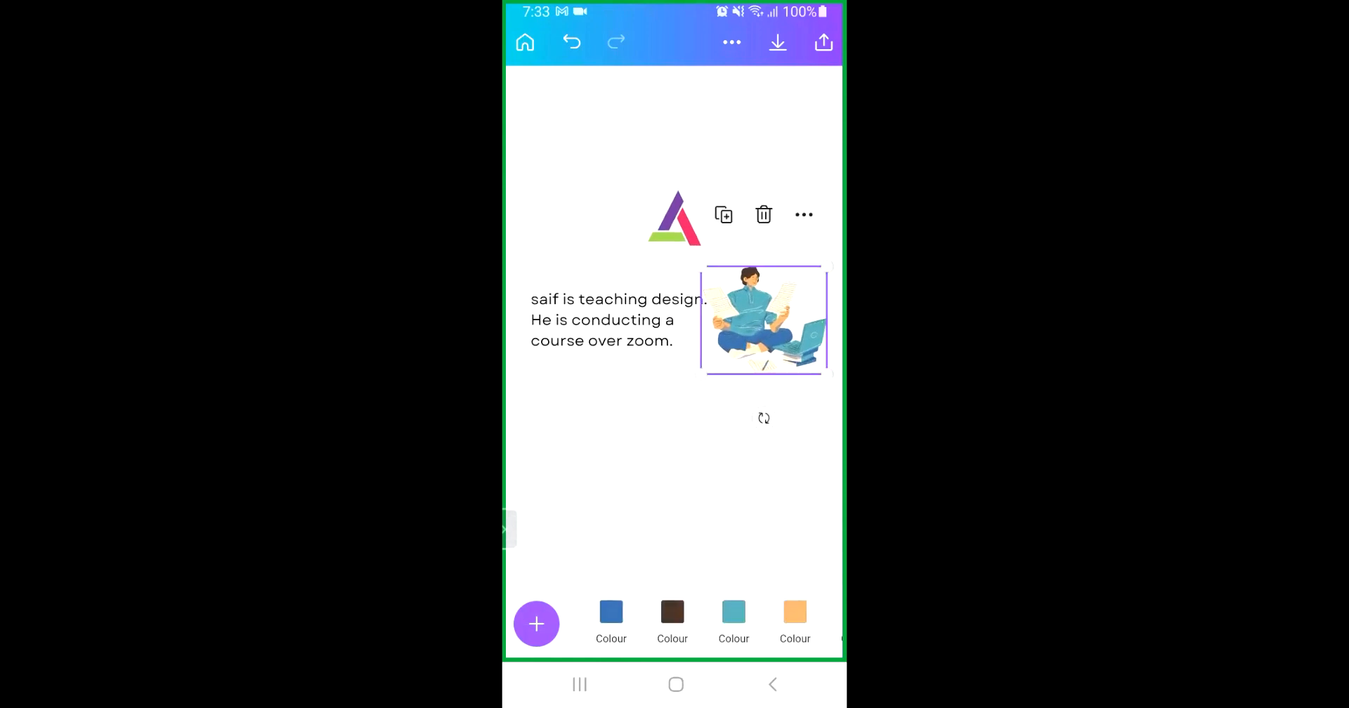
pyautogui.click(804, 215)
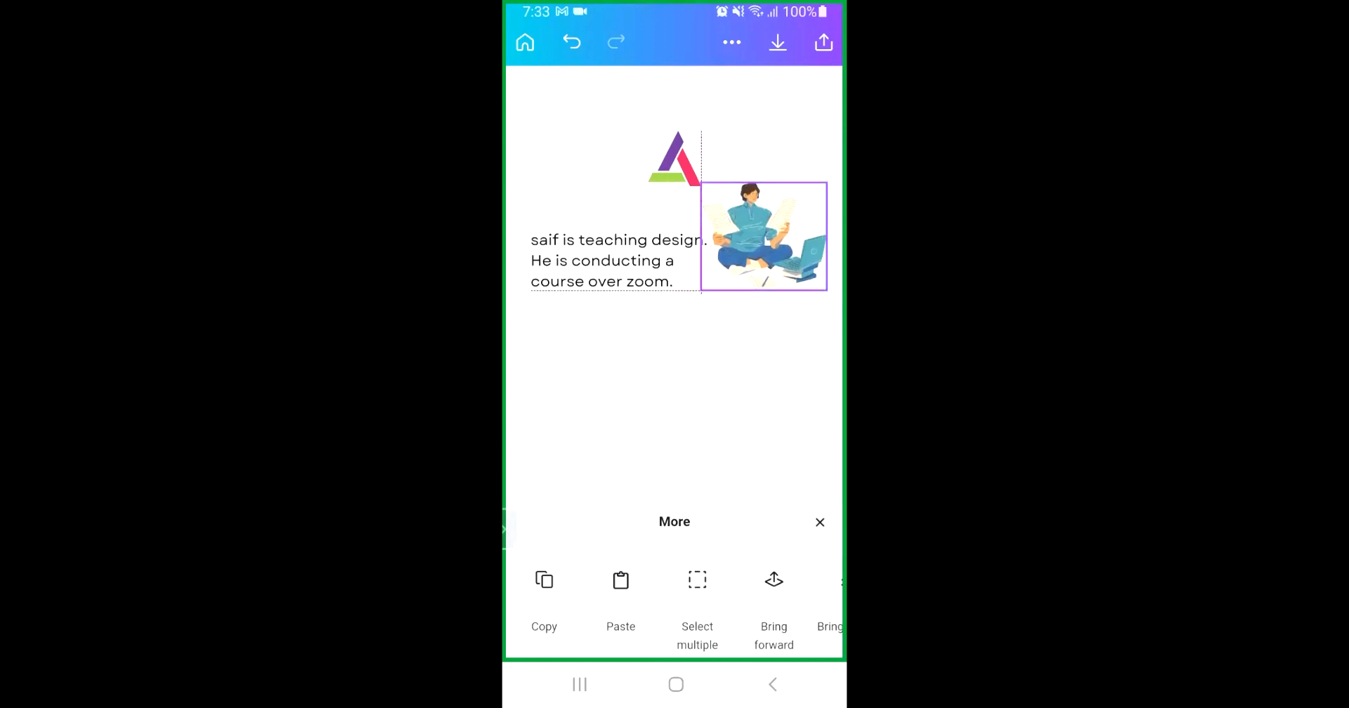
pyautogui.moveTo(764, 236); pyautogui.dragTo(769, 253)
pyautogui.click(820, 522)
pyautogui.click(675, 429)
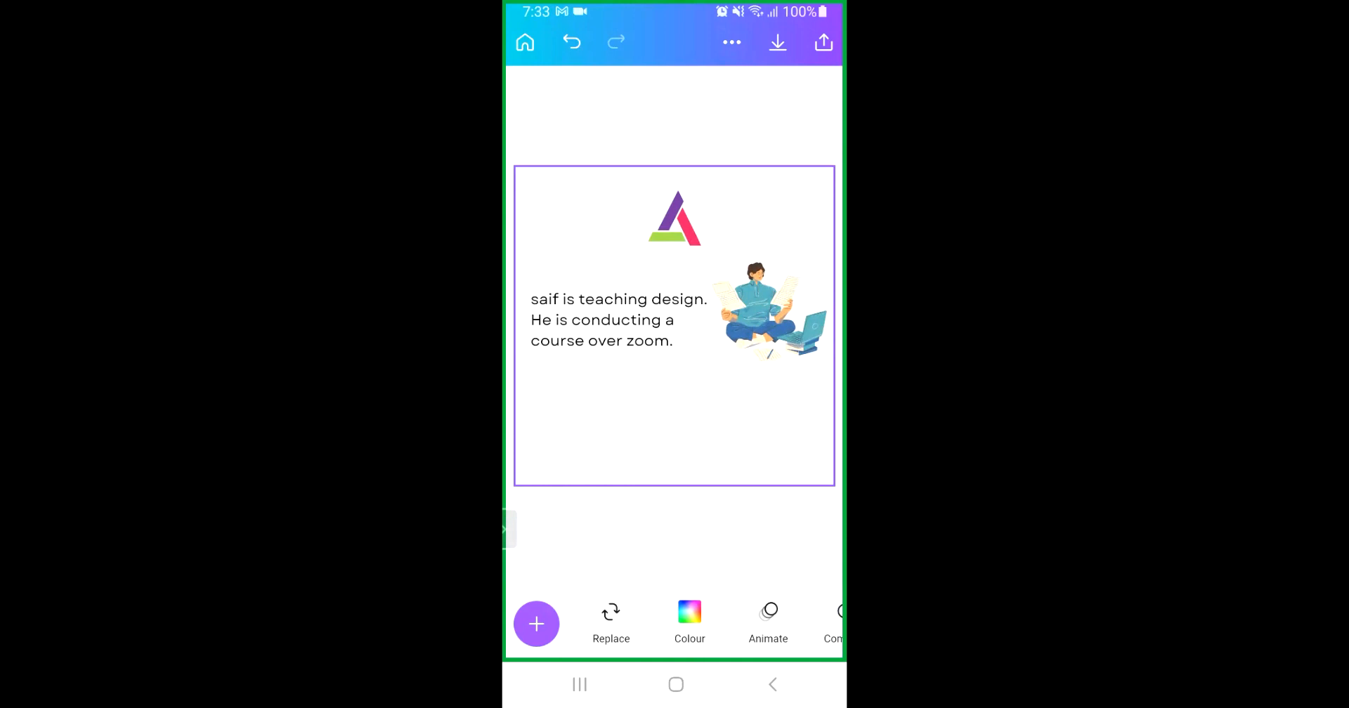
pyautogui.click(619, 320)
pyautogui.hscroll(4, 690, 623)
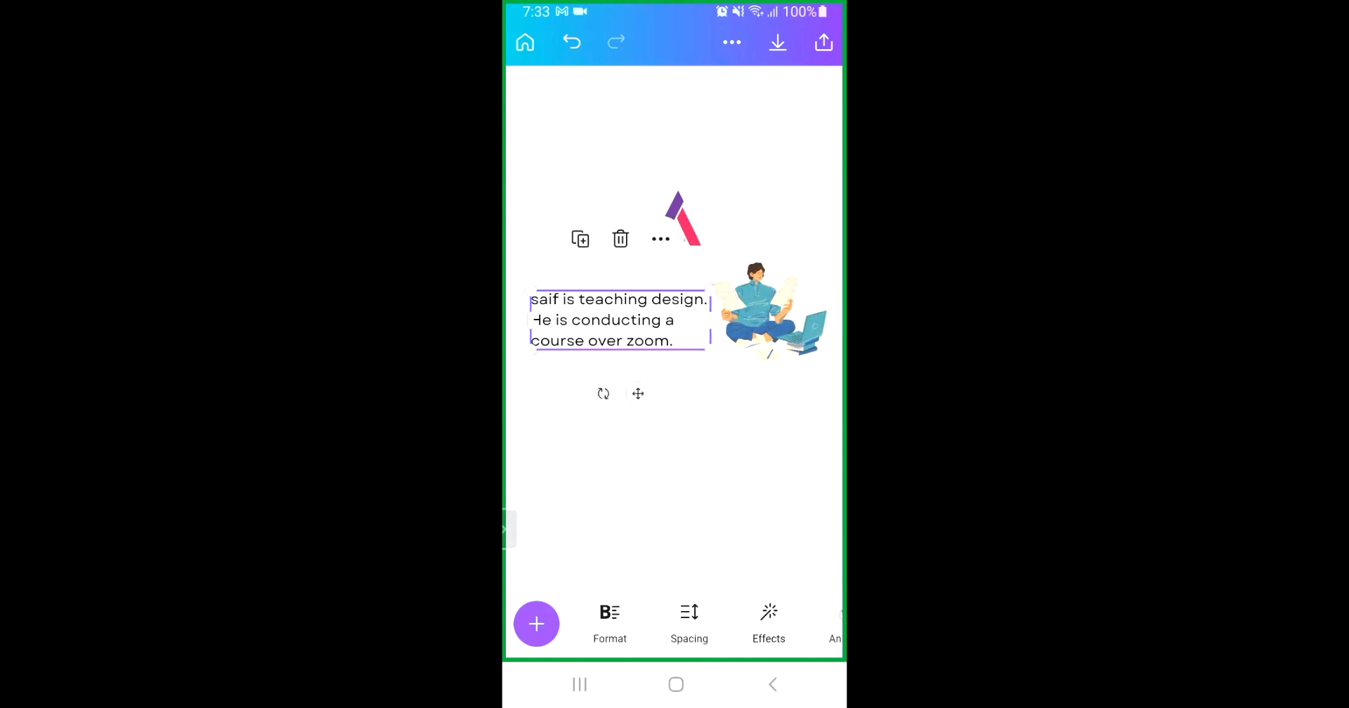
pyautogui.click(603, 623)
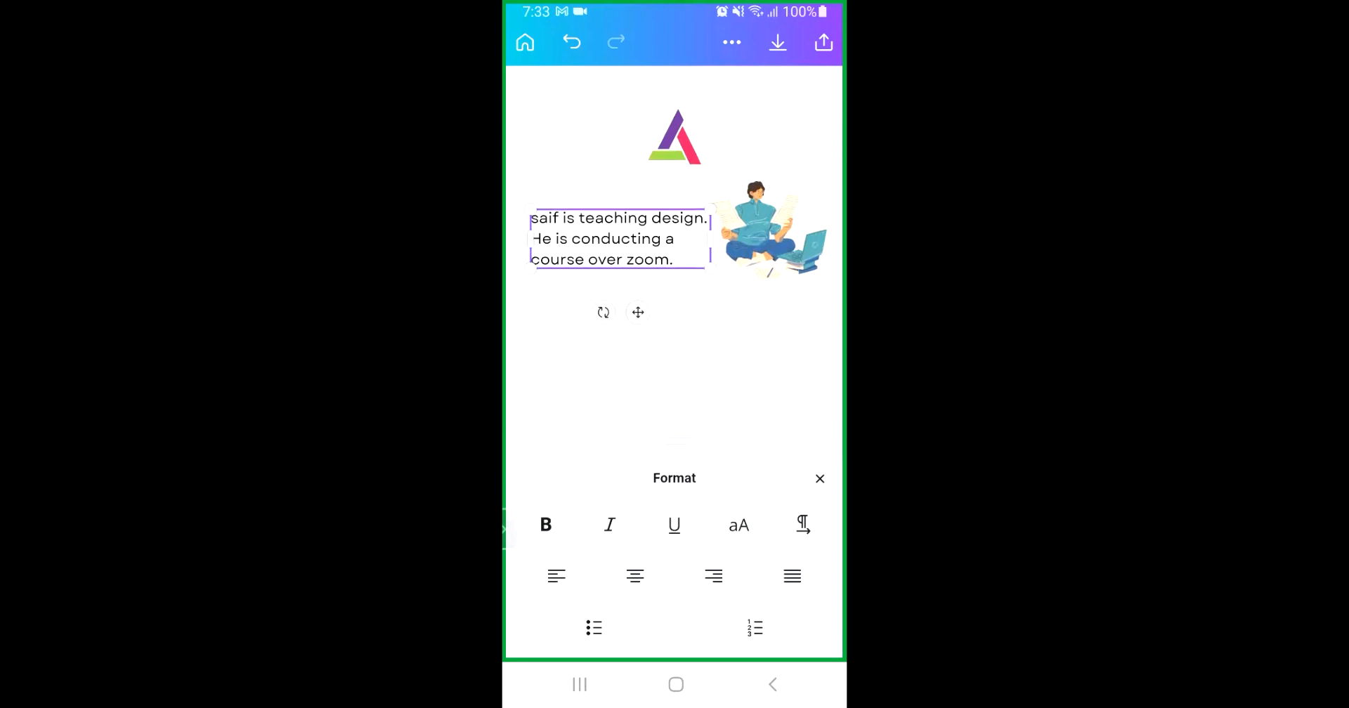
pyautogui.click(820, 479)
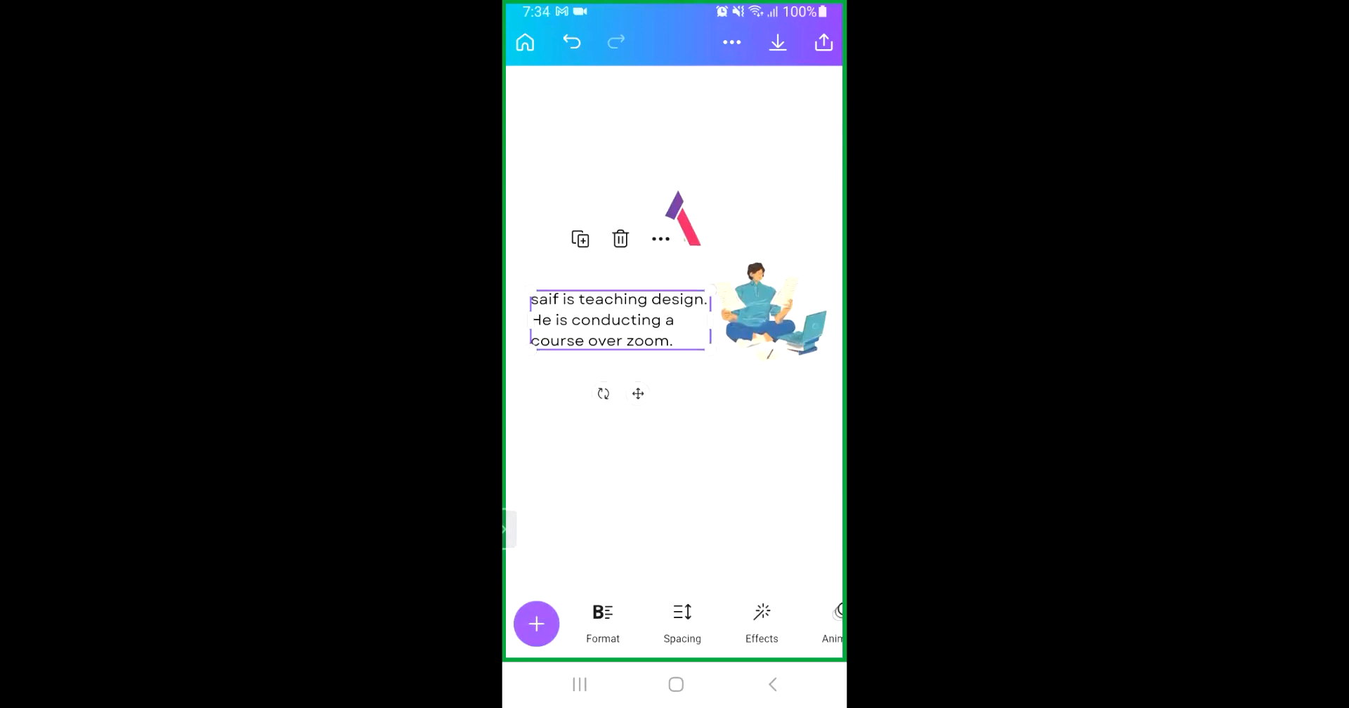
pyautogui.click(675, 436)
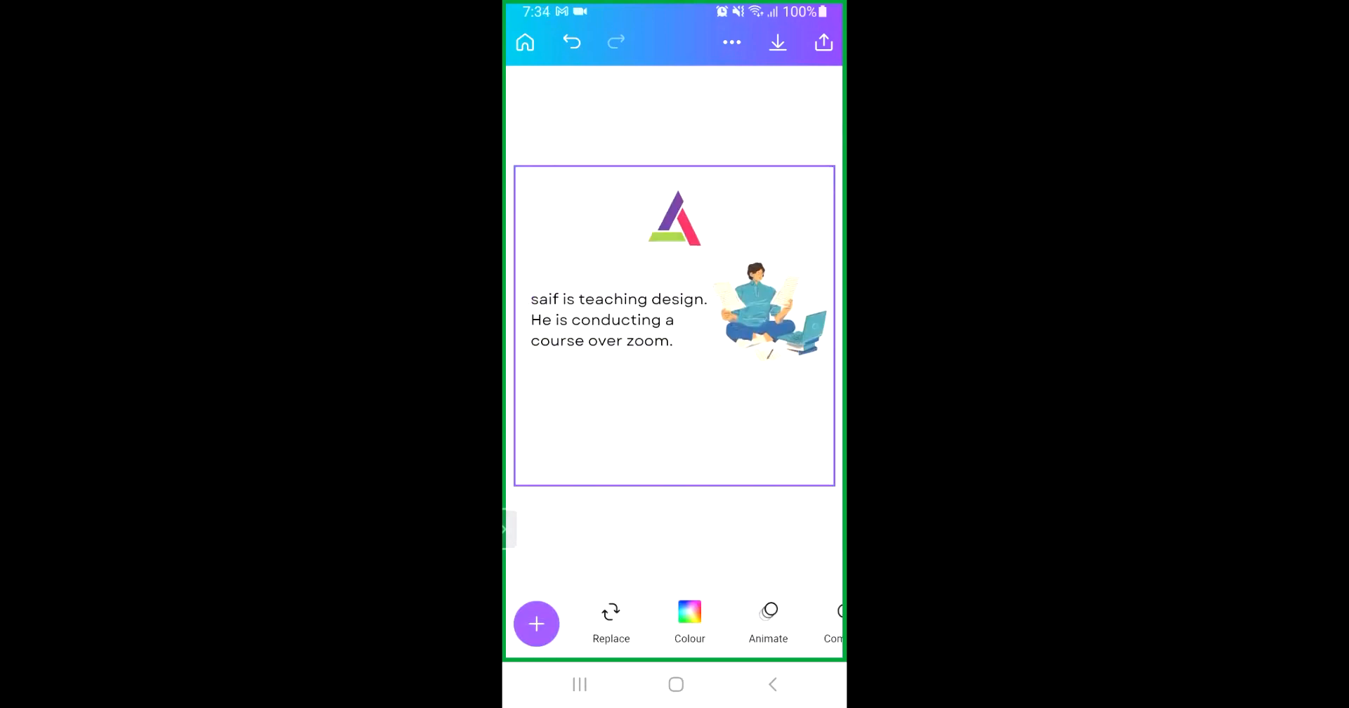
# Duplicate the paragraph and place the copy directly below the original
pyautogui.click(619, 319)
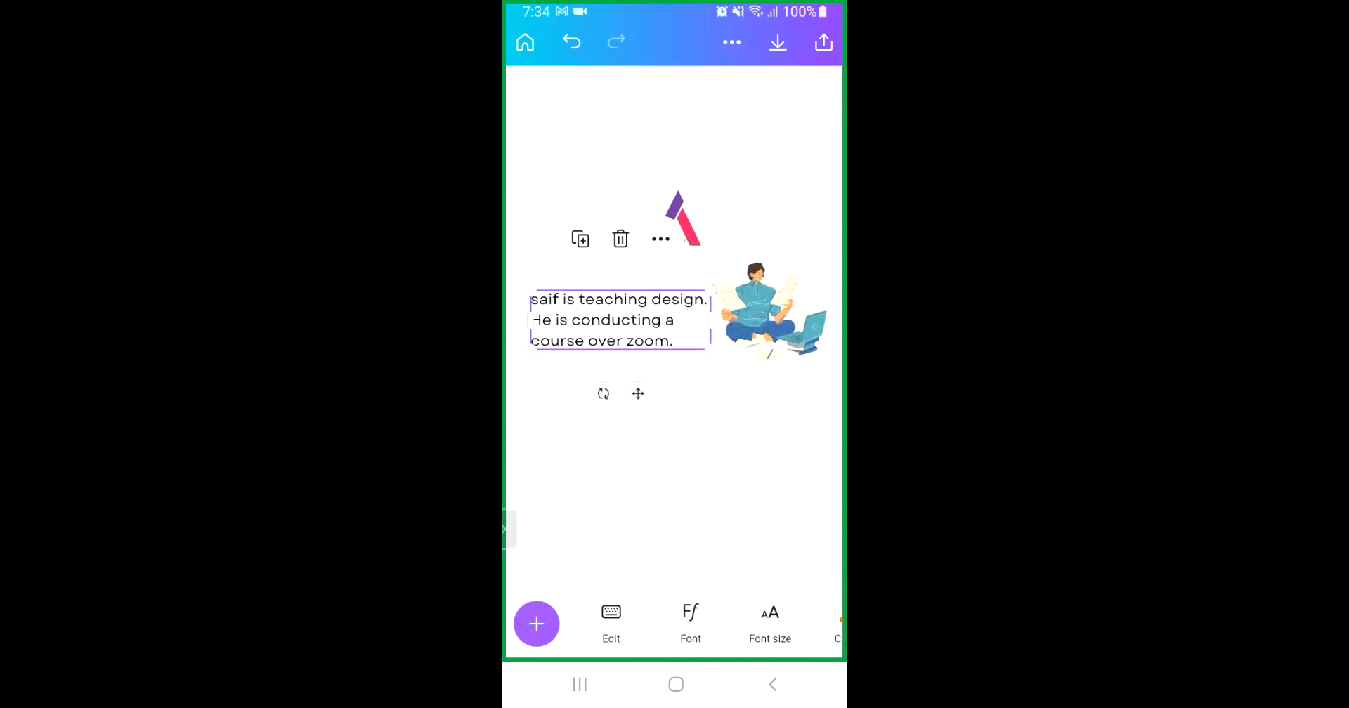
pyautogui.click(581, 239)
pyautogui.moveTo(631, 330); pyautogui.dragTo(620, 397)
# Add a new line reading "He is a boy." at the end of the duplicated paragraph
pyautogui.click(620, 397)
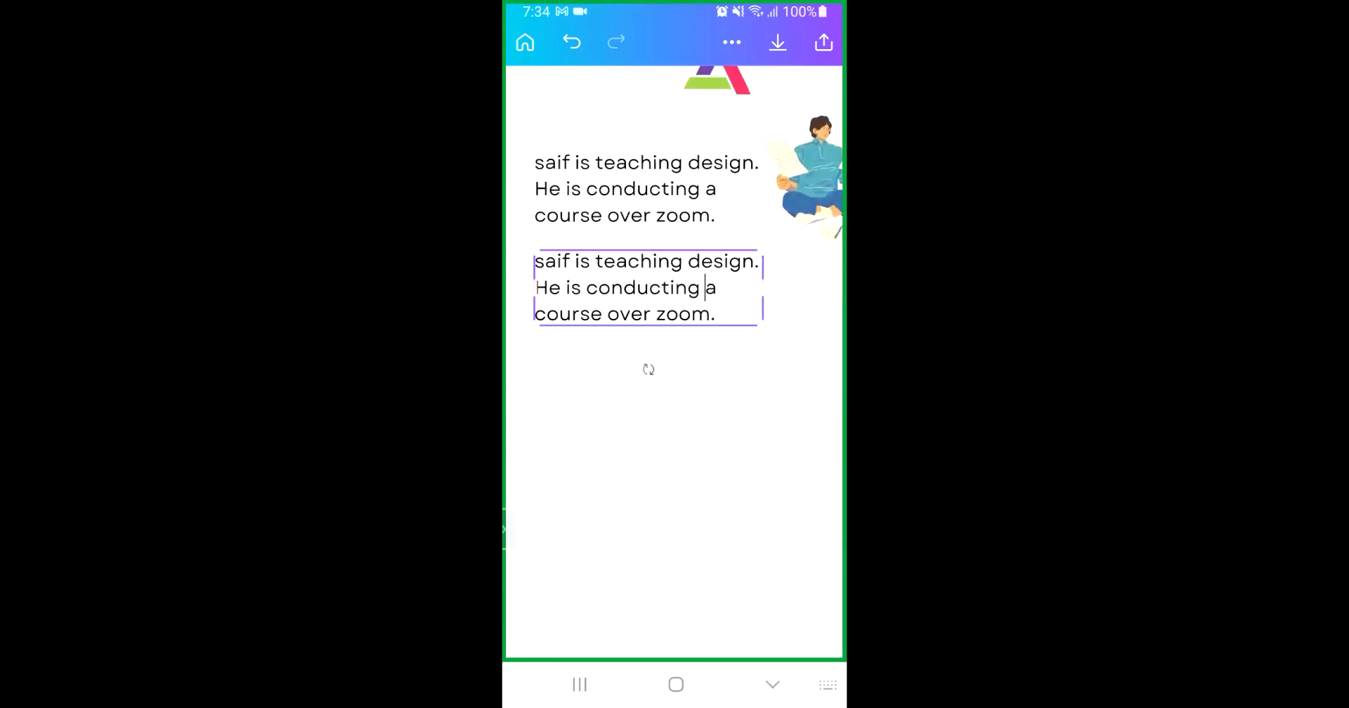
pyautogui.click(719, 315)
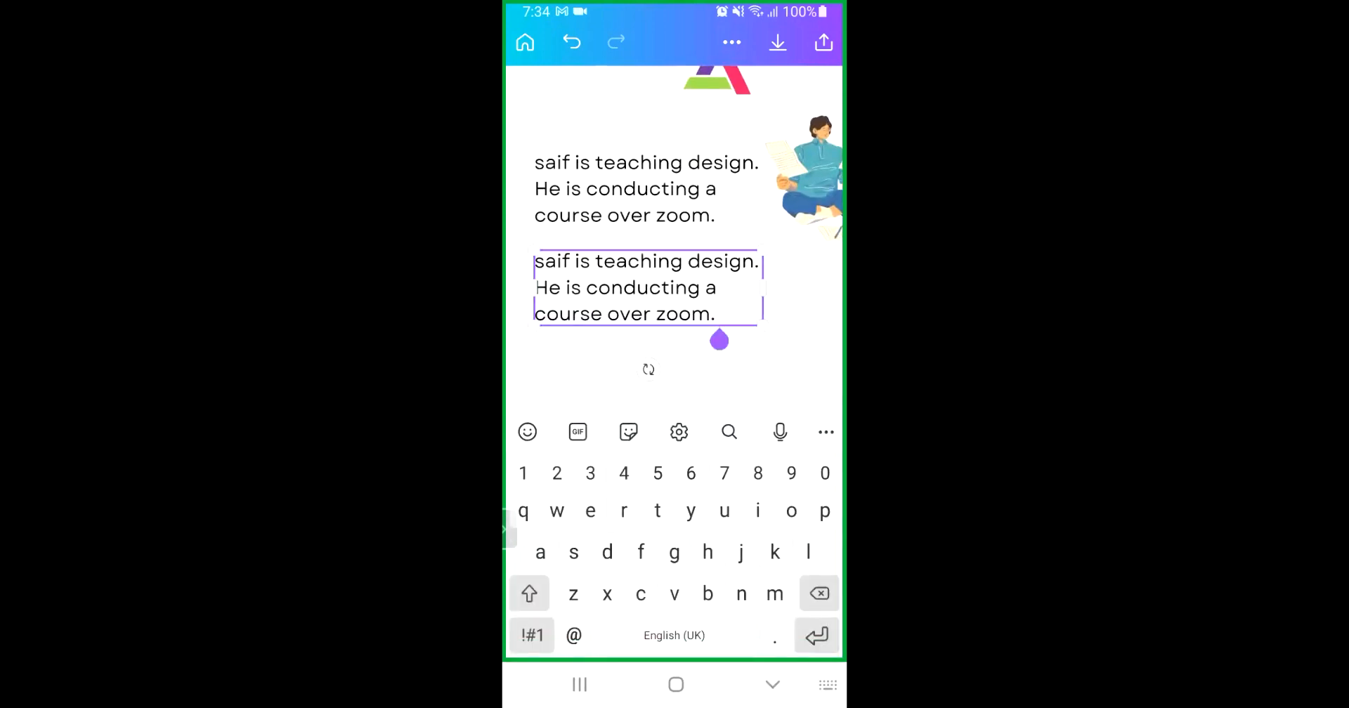
pyautogui.press('Return')
pyautogui.write('Heis a')
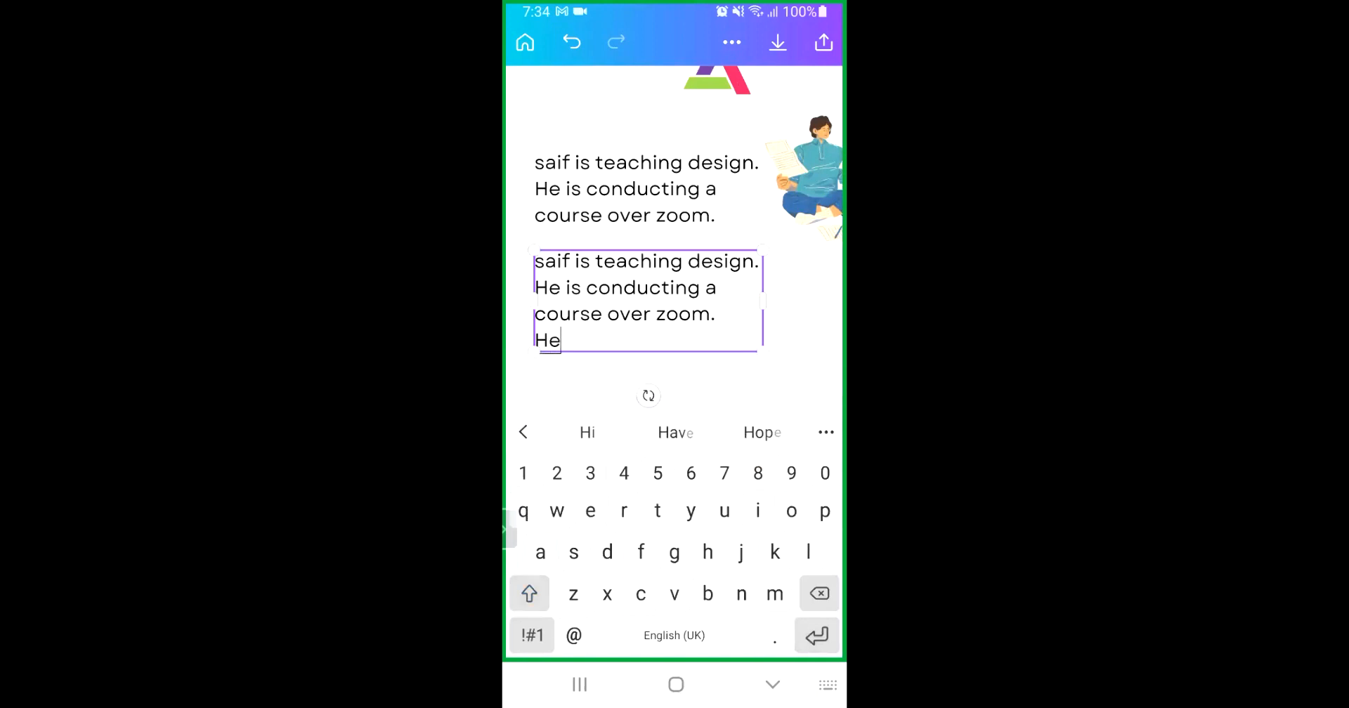
pyautogui.press('BackSpace')
pyautogui.press('BackSpace')
pyautogui.press('BackSpace')
pyautogui.press('BackSpace')
pyautogui.write('is a boy.')
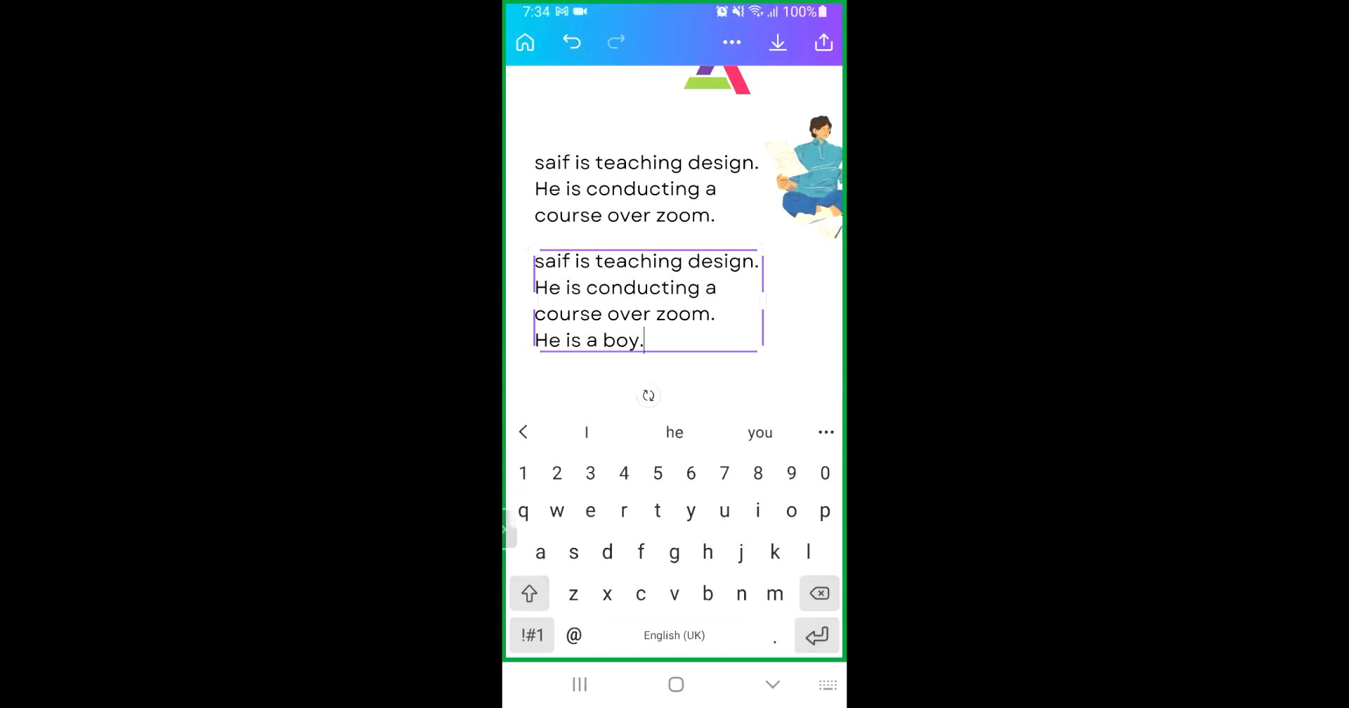
pyautogui.click(773, 684)
# Format the duplicated paragraph as a numbered list
pyautogui.moveTo(773, 624); pyautogui.dragTo(576, 624)
pyautogui.click(727, 623)
pyautogui.click(819, 452)
pyautogui.click(647, 623)
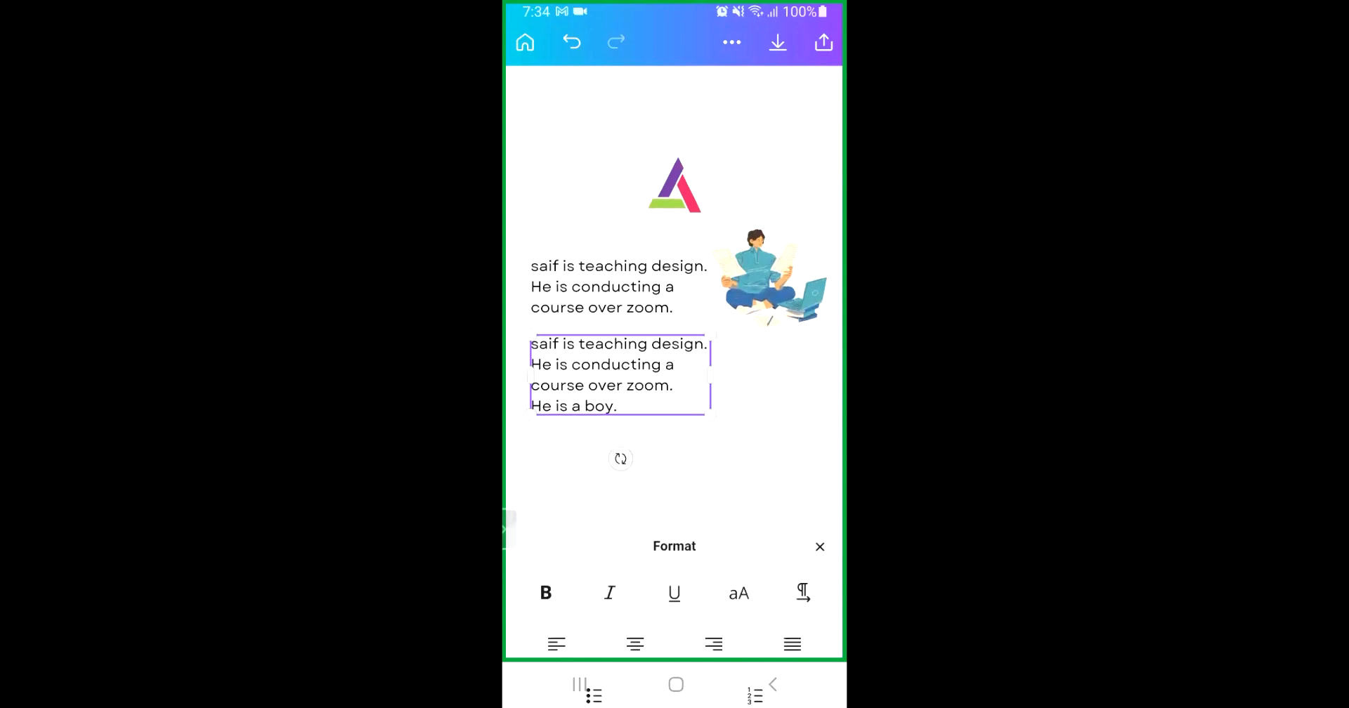
pyautogui.click(755, 627)
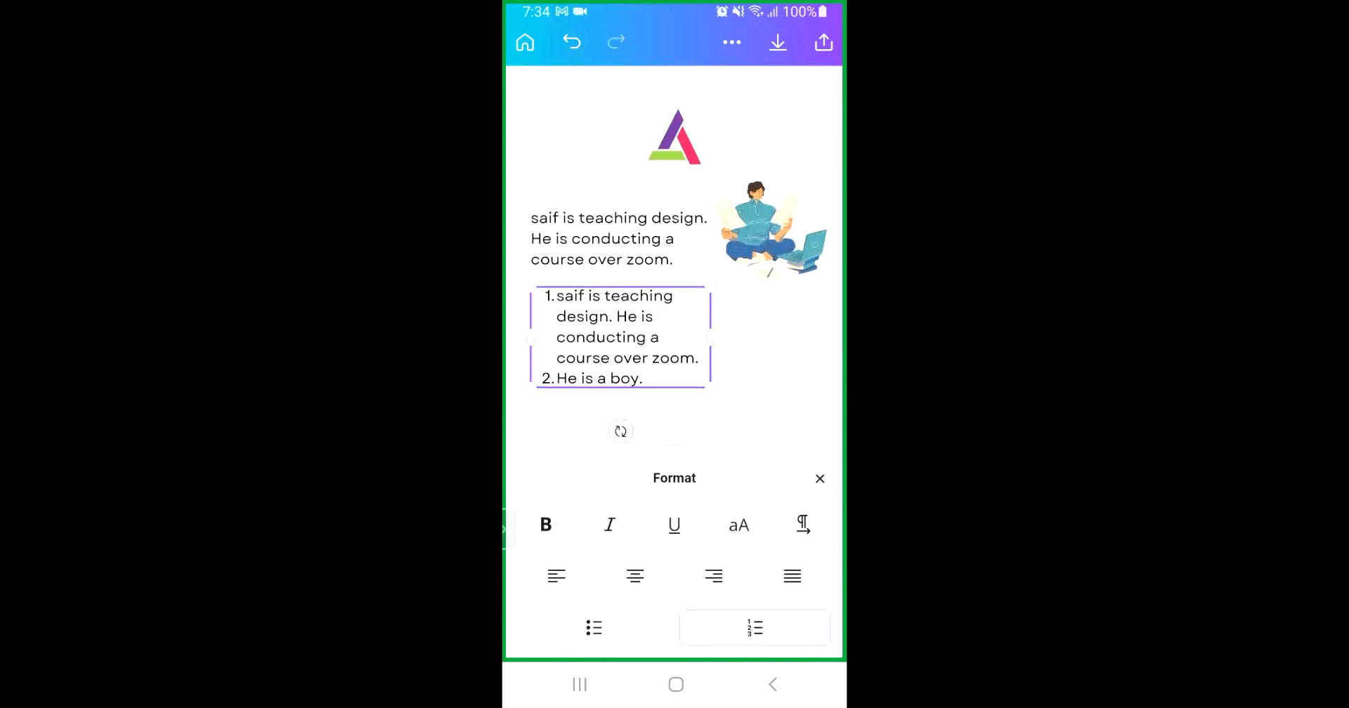
# Split the first list item before "He is conducting" so that sentence becomes its own numbered item
pyautogui.click(616, 317)
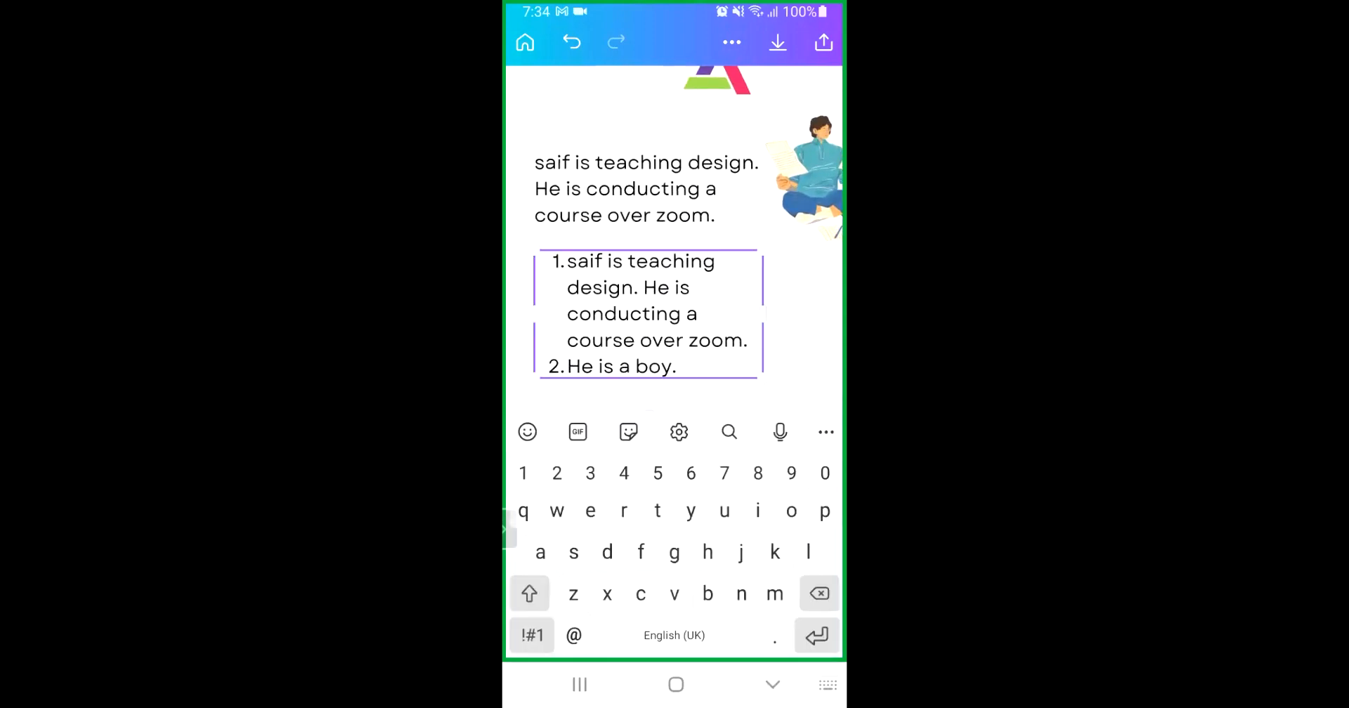
pyautogui.press('Return')
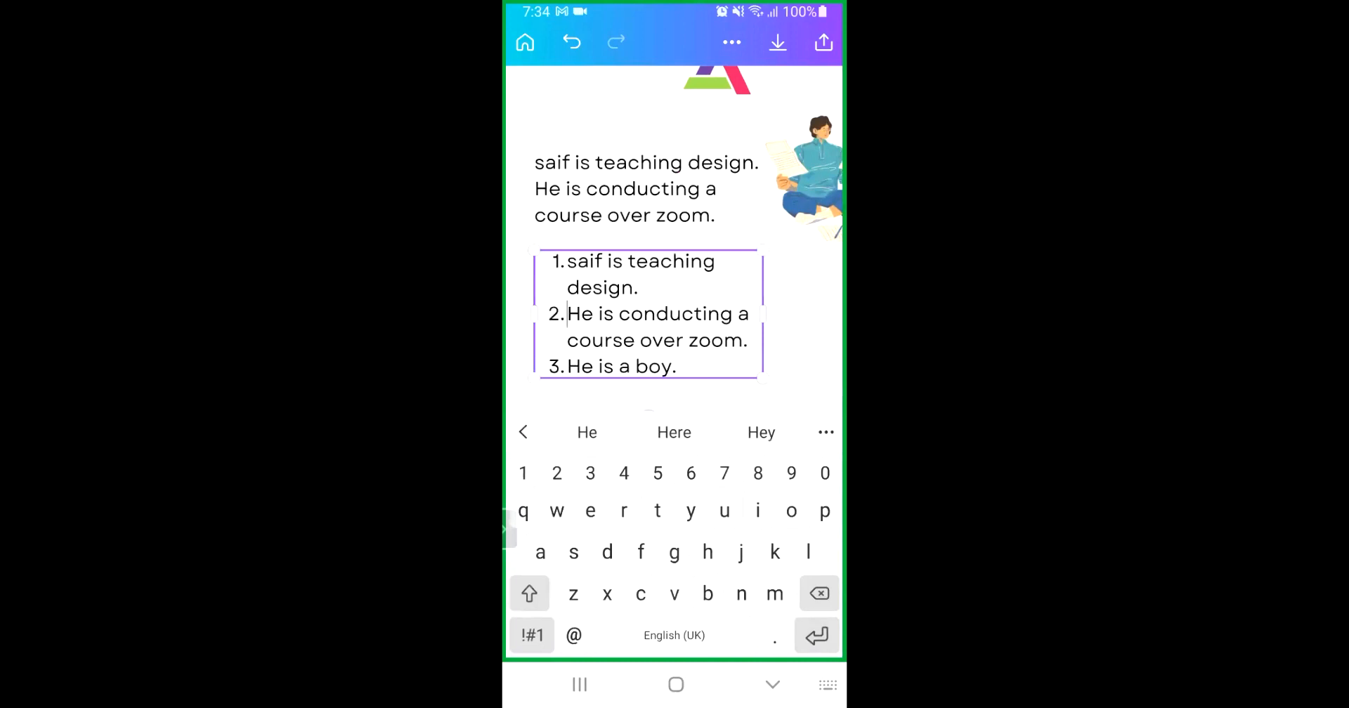
pyautogui.click(773, 685)
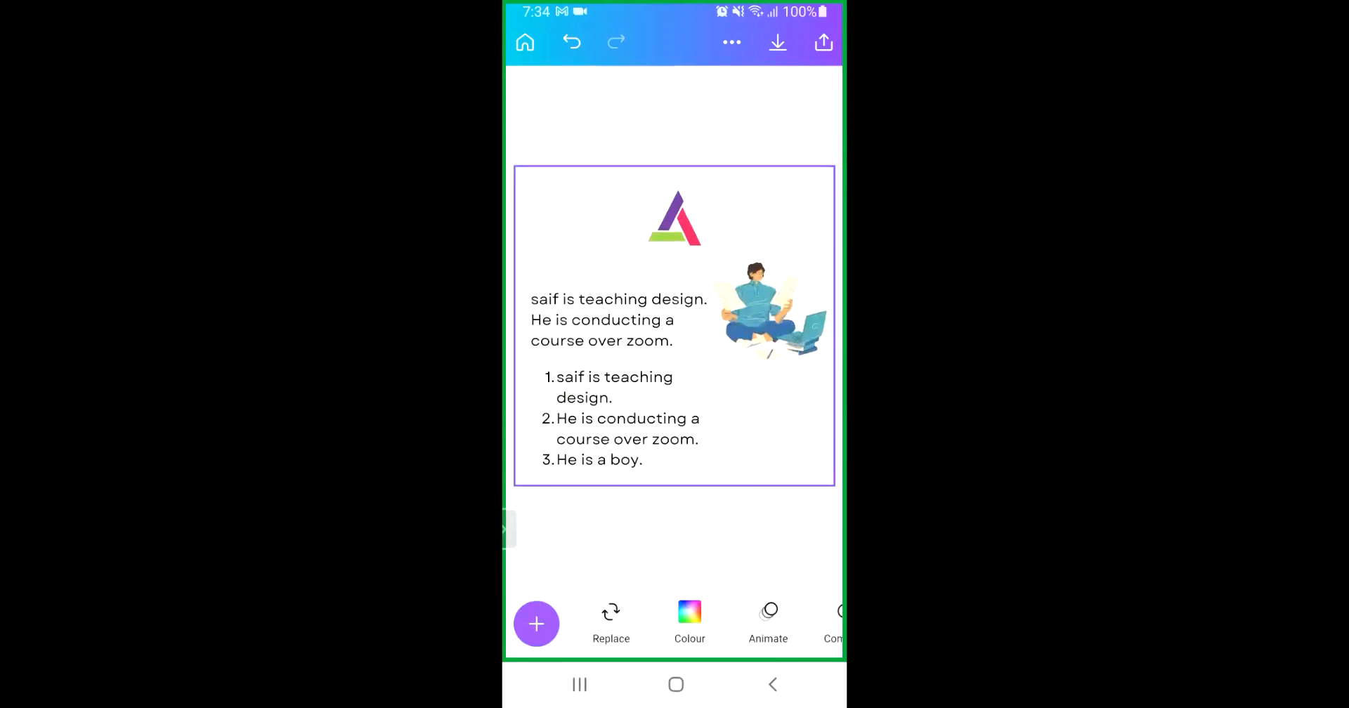
# Capitalise the first letter of the first list item
pyautogui.click(620, 419)
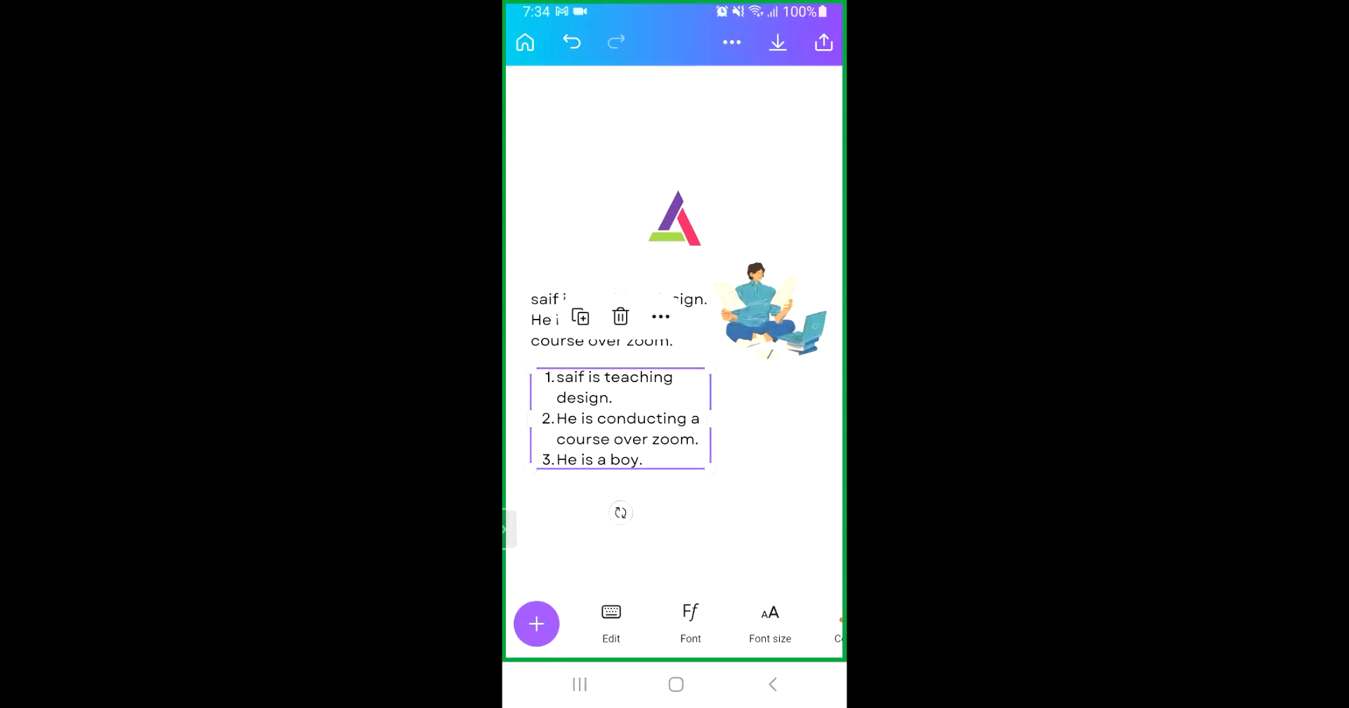
pyautogui.click(566, 379)
pyautogui.press('BackSpace')
pyautogui.write('S')
pyautogui.press('Escape')
pyautogui.click(773, 436)
# Scale the numbered list down and move it up just beneath the paragraph, aligned with its left edge
pyautogui.click(621, 419)
pyautogui.moveTo(705, 468); pyautogui.dragTo(665, 443)
pyautogui.moveTo(598, 406); pyautogui.dragTo(598, 400)
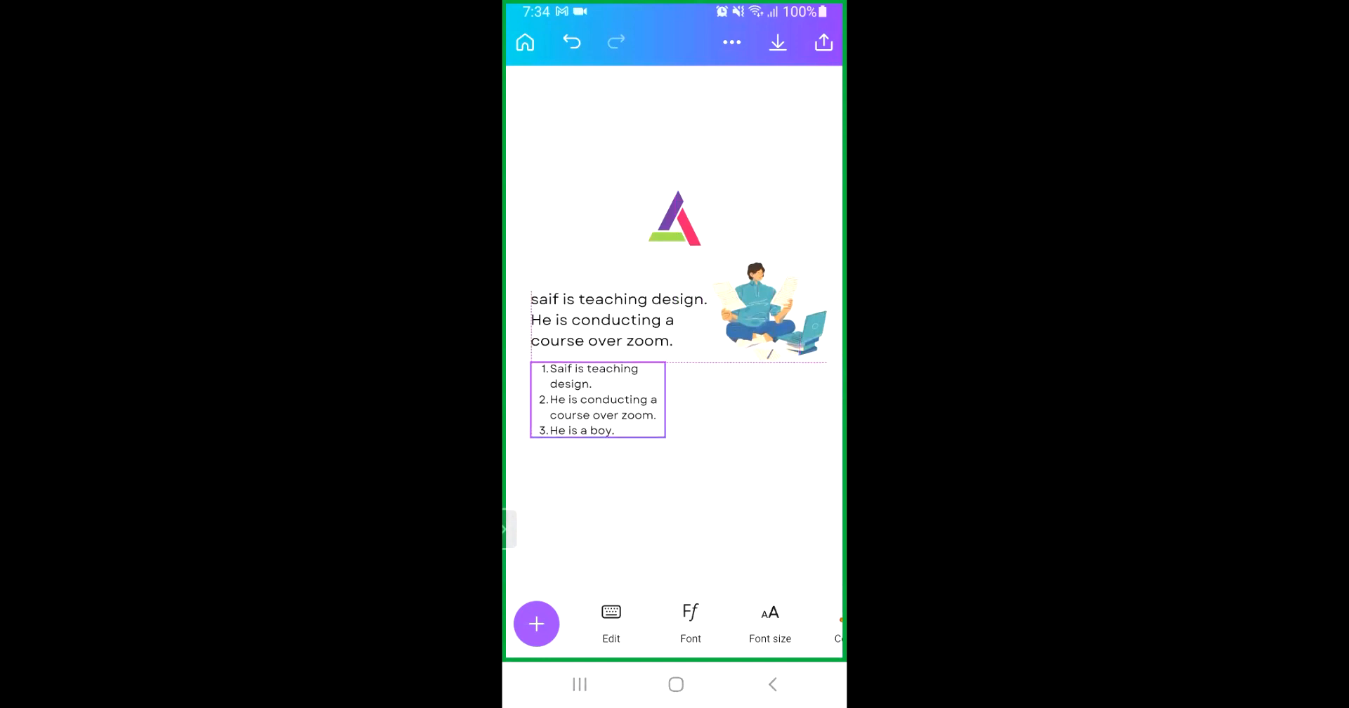
pyautogui.click(599, 479)
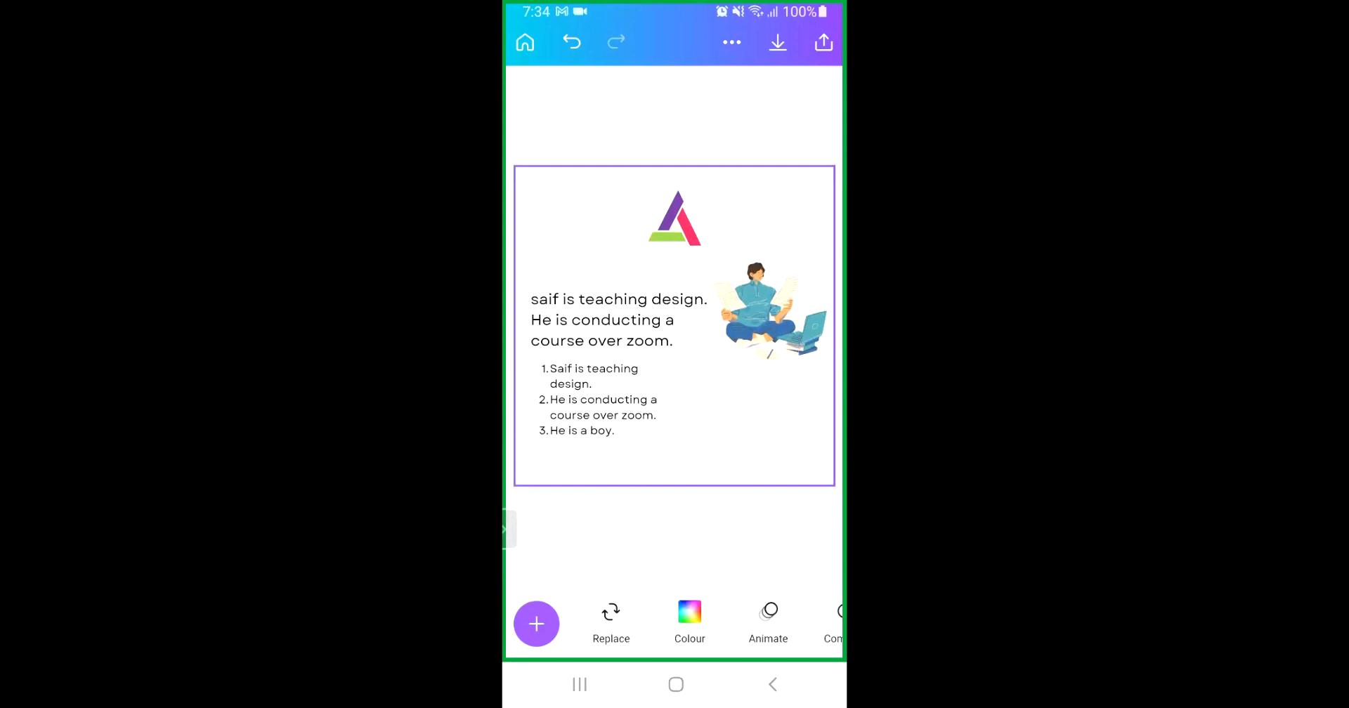
# Change the numbered list to a bulleted list and move it below the illustration
pyautogui.moveTo(773, 622); pyautogui.dragTo(548, 622)
pyautogui.click(598, 400)
pyautogui.click(668, 622)
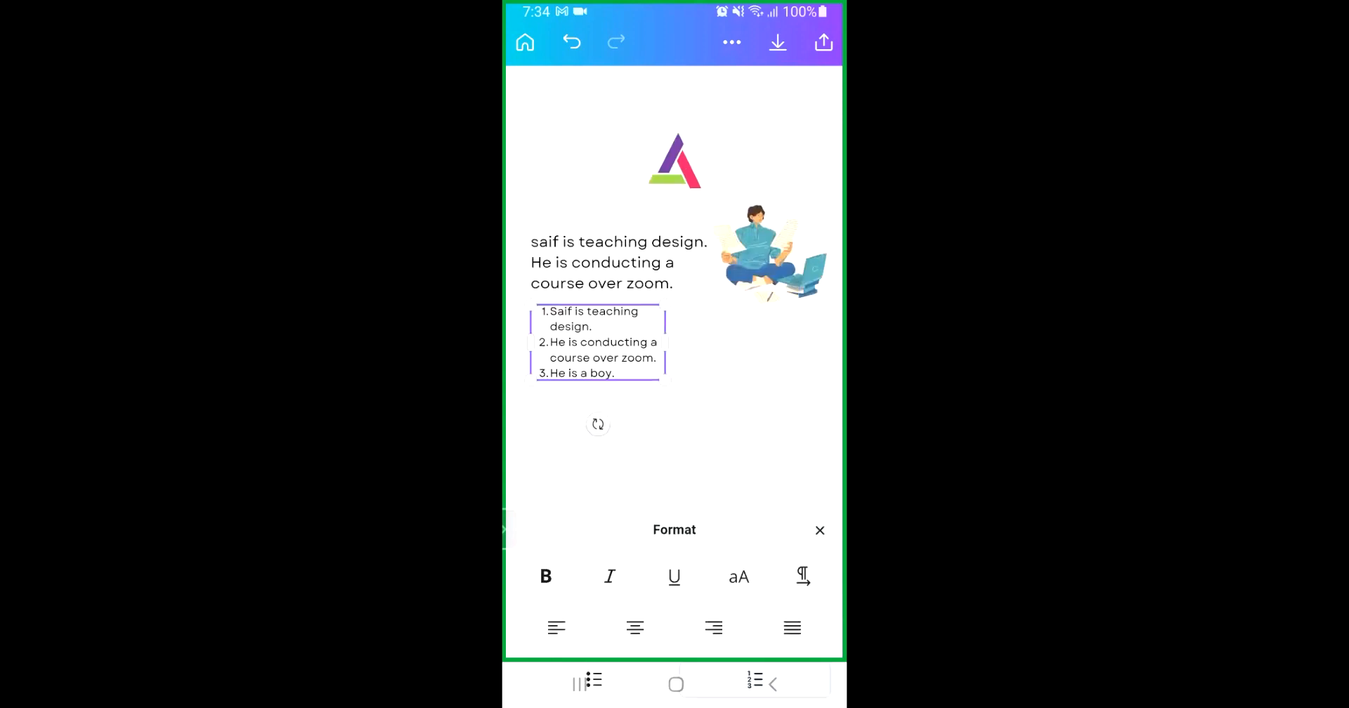
pyautogui.click(594, 627)
pyautogui.click(755, 628)
pyautogui.click(594, 627)
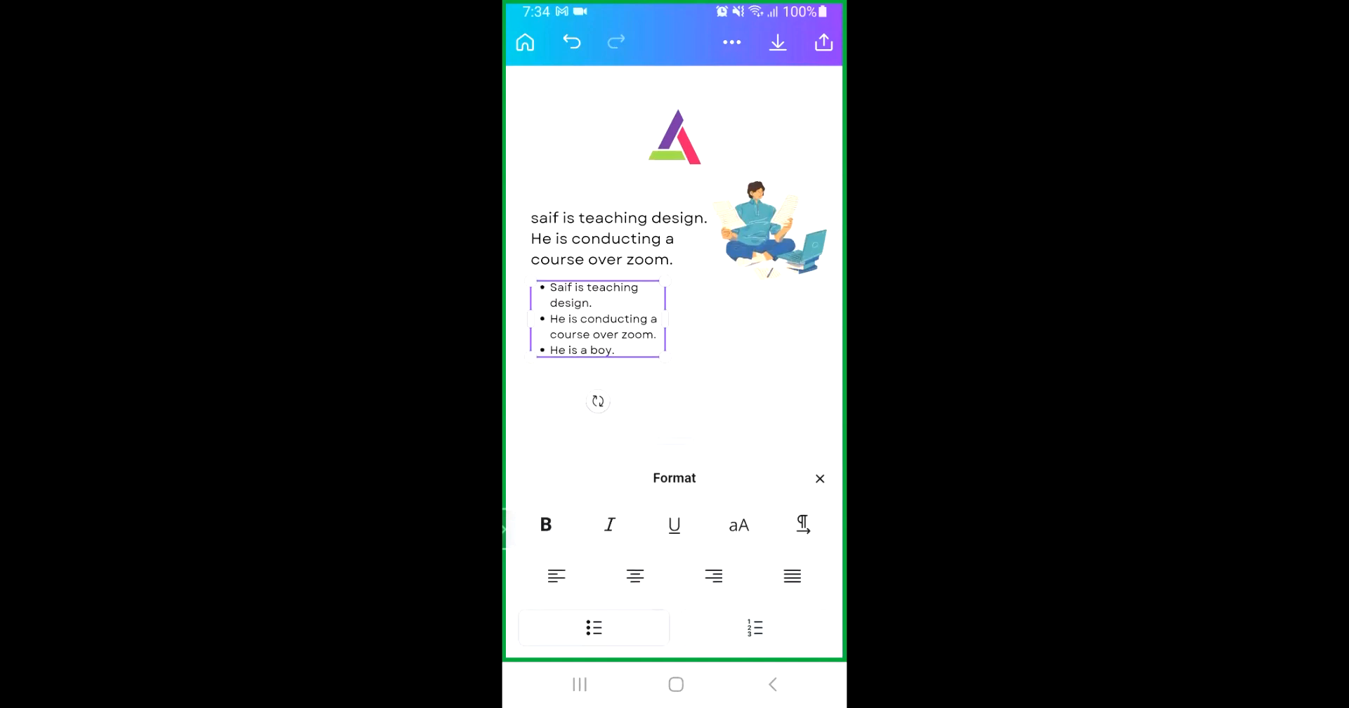
pyautogui.click(820, 479)
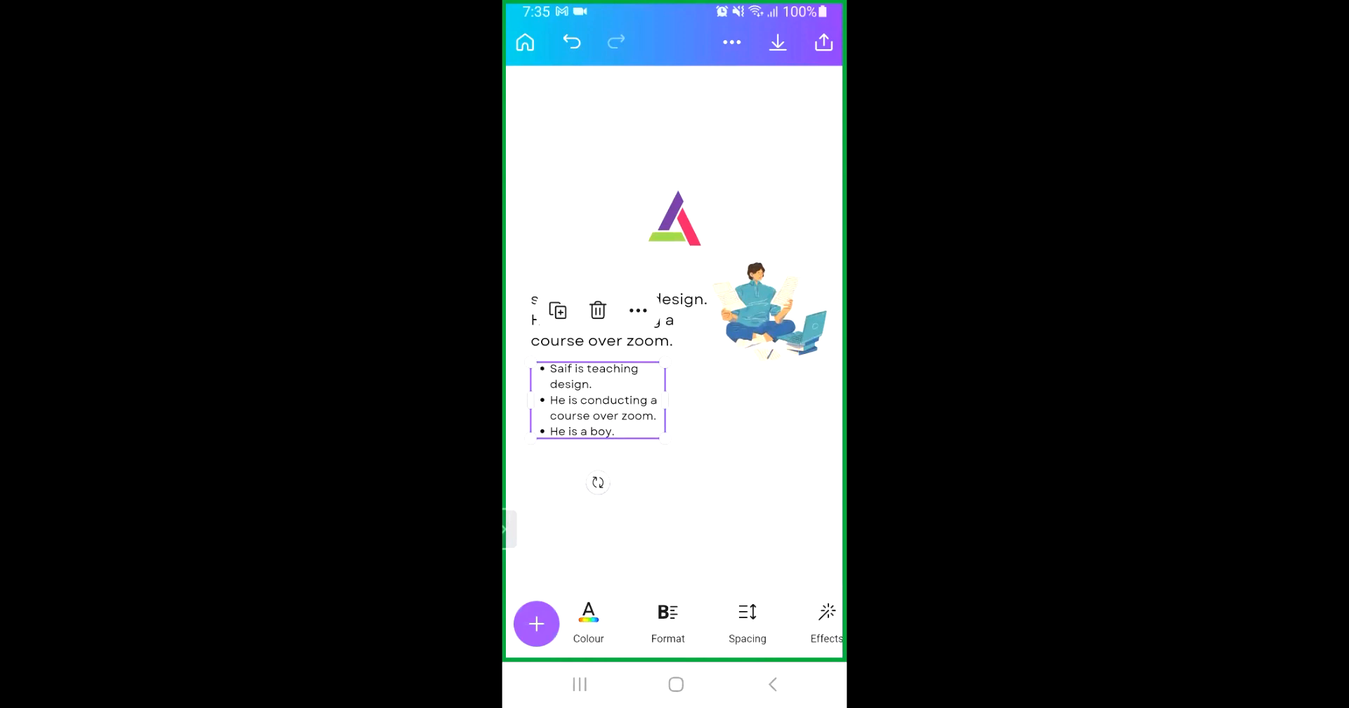
pyautogui.hscroll(2, 674, 624)
pyautogui.moveTo(597, 401); pyautogui.dragTo(752, 424)
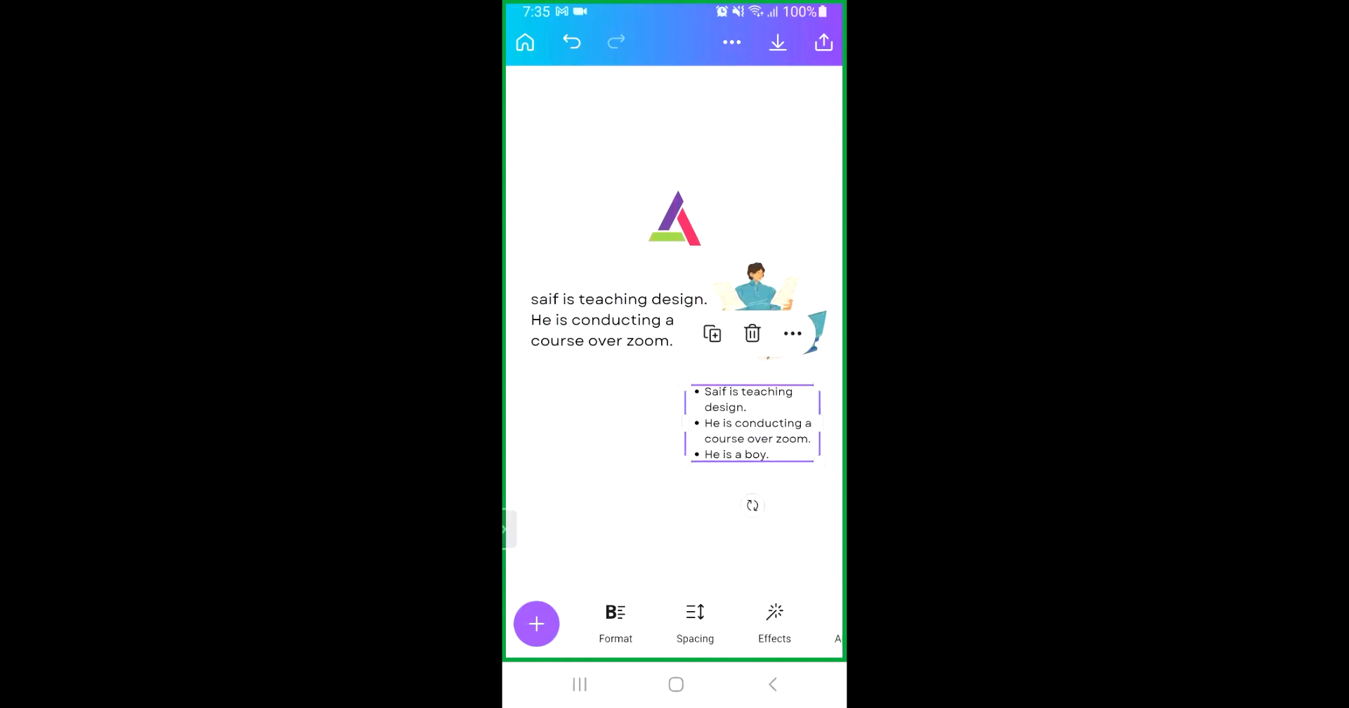
# Set the original paragraph's letter spacing to -49 and its line spacing to 1.34
pyautogui.click(619, 320)
pyautogui.hscroll(5, 675, 624)
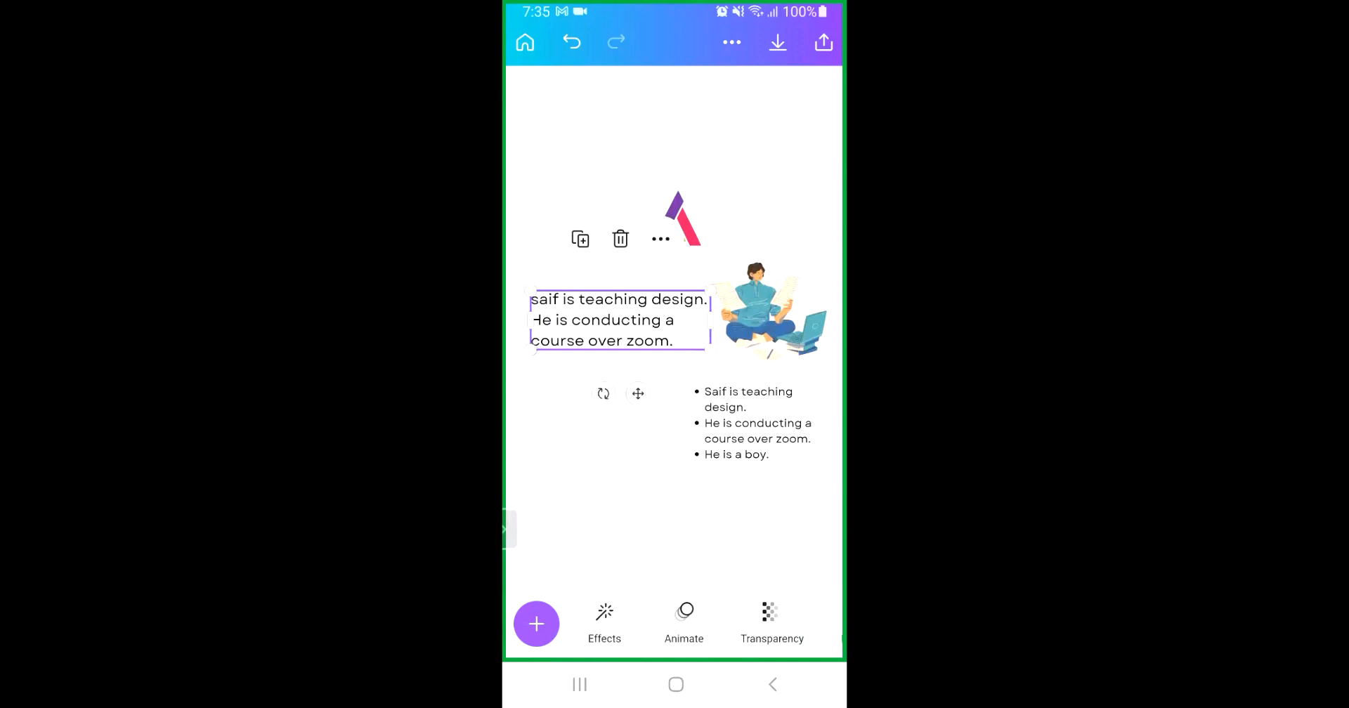
pyautogui.hscroll(-2, 674, 624)
pyautogui.click(646, 619)
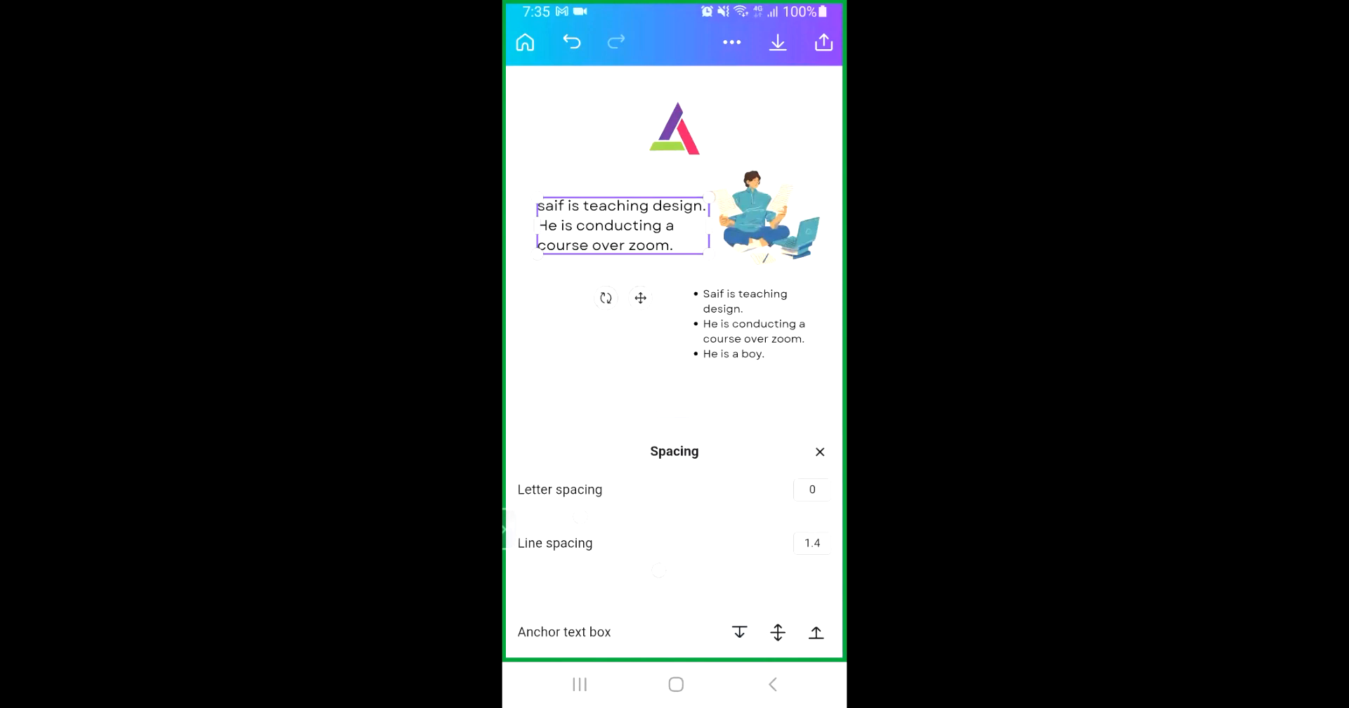
pyautogui.moveTo(580, 517)
pyautogui.mouseDown()
pyautogui.moveTo(784, 517)
pyautogui.moveTo(581, 517)
pyautogui.mouseUp()
pyautogui.moveTo(658, 571)
pyautogui.mouseDown()
pyautogui.moveTo(805, 571)
pyautogui.moveTo(661, 570)
pyautogui.mouseUp()
pyautogui.moveTo(661, 571); pyautogui.dragTo(650, 571)
pyautogui.moveTo(580, 517)
pyautogui.mouseDown()
pyautogui.moveTo(644, 517)
pyautogui.moveTo(566, 517)
pyautogui.mouseUp()
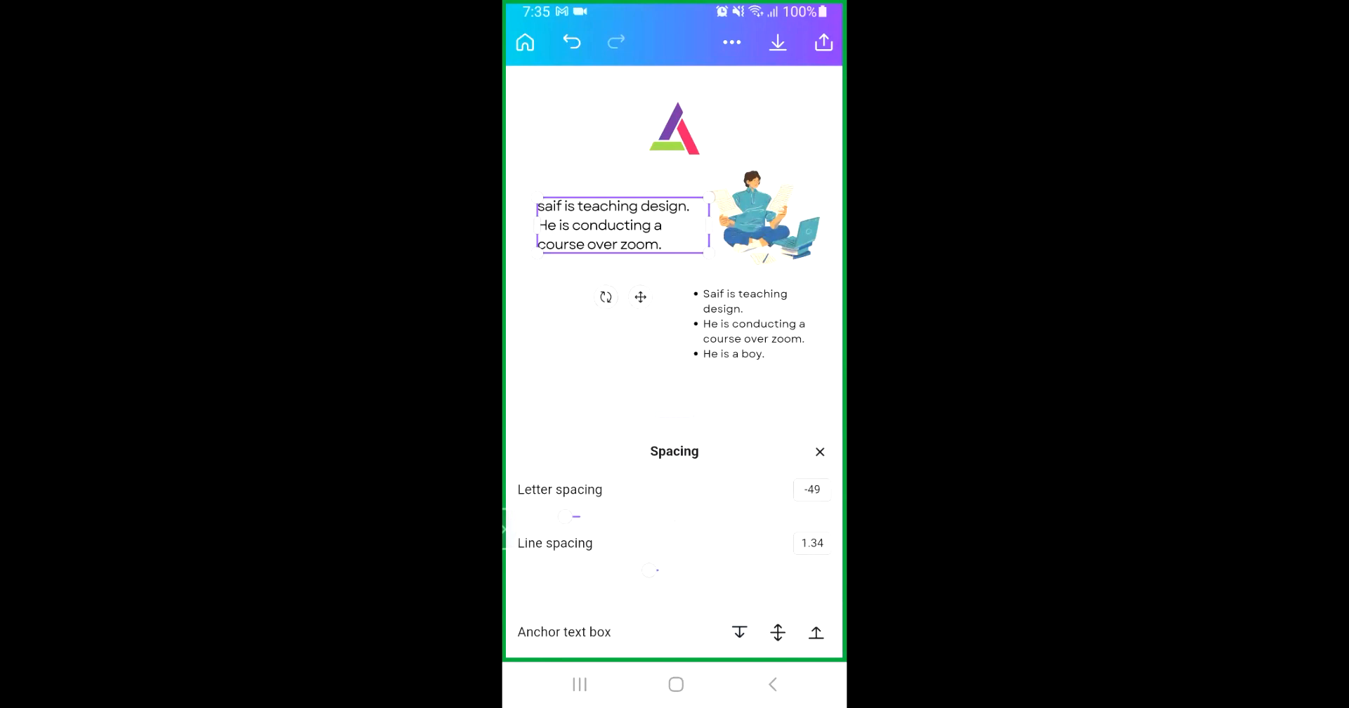
pyautogui.click(821, 452)
# Try the Splice text effect on the original paragraph
pyautogui.hscroll(1, 695, 624)
pyautogui.click(696, 619)
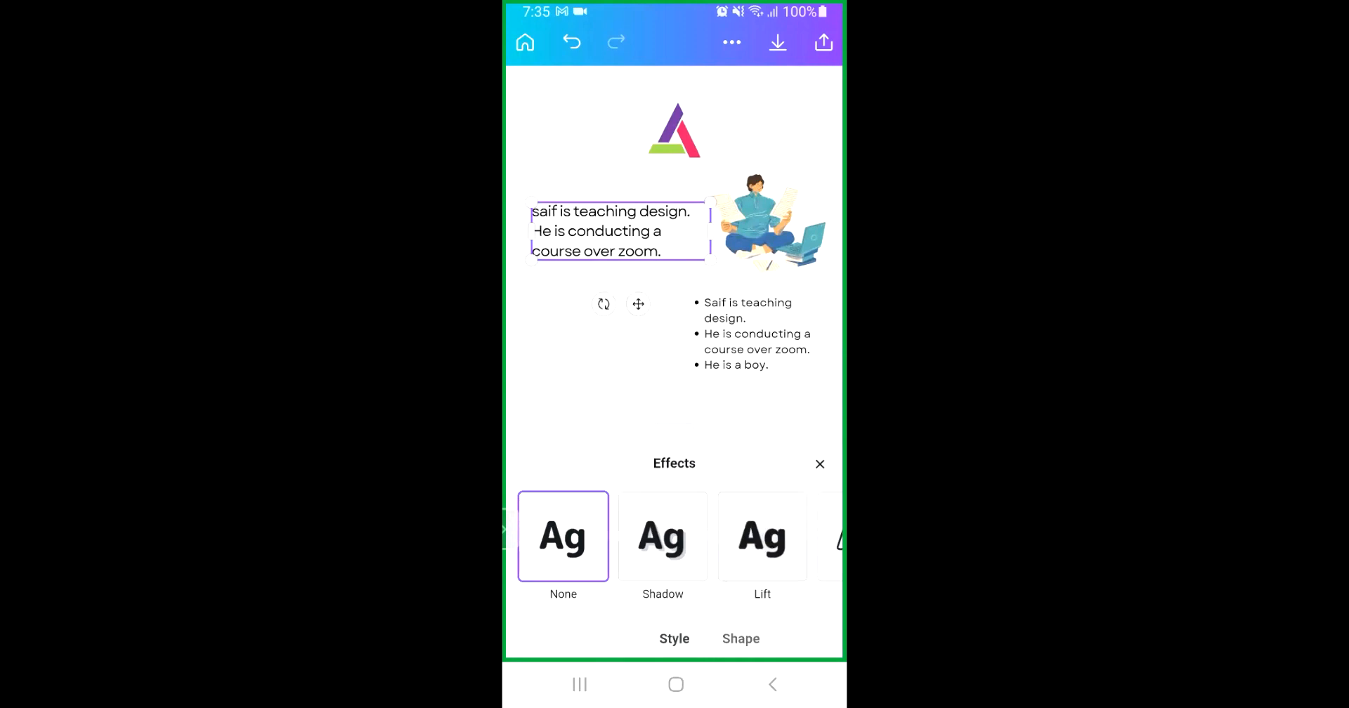
pyautogui.hscroll(3, 675, 538)
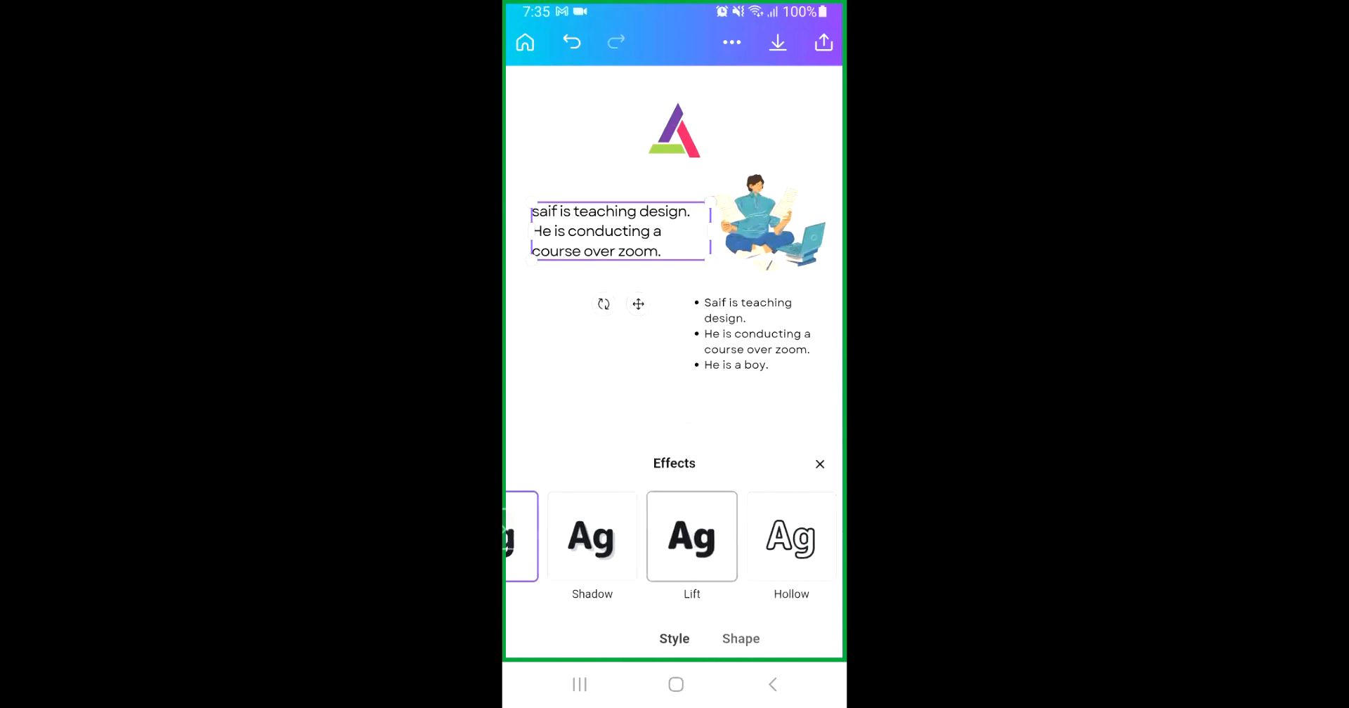
pyautogui.hscroll(2, 675, 538)
pyautogui.click(647, 538)
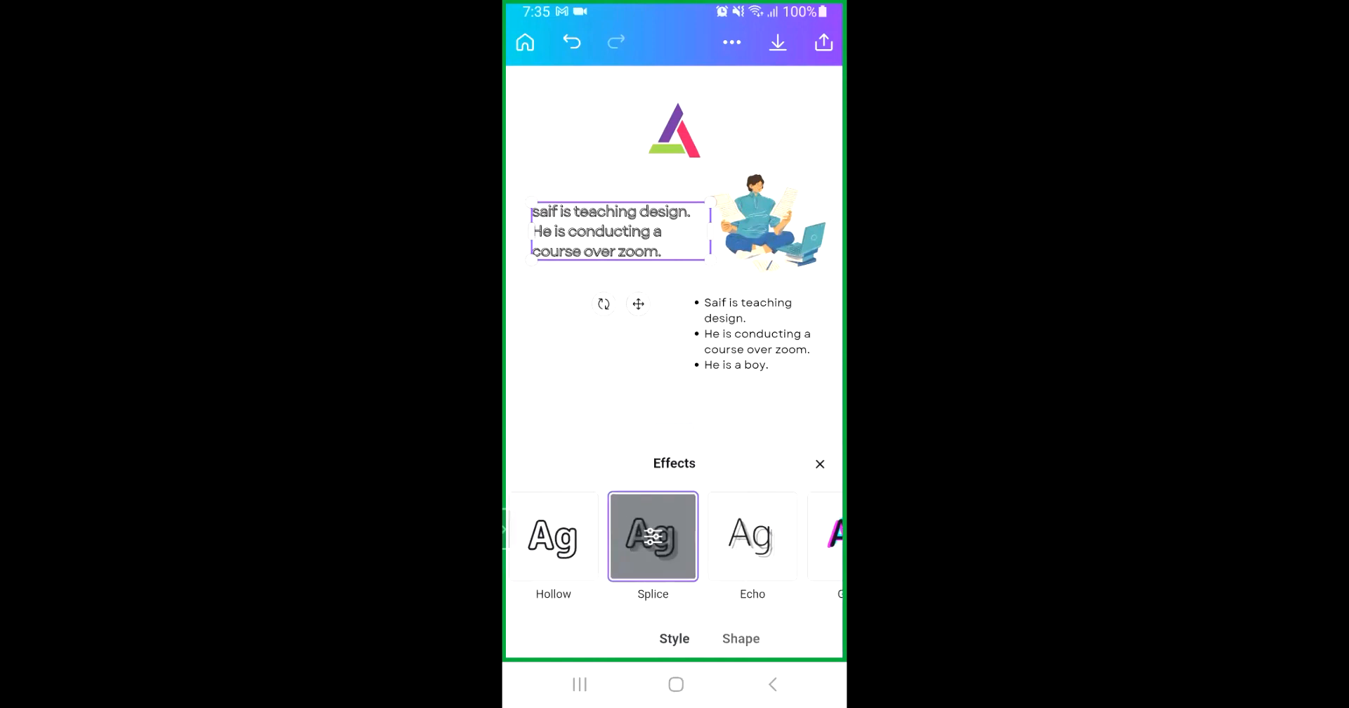
# Apply the Neon text effect to the original paragraph and open the effect's intensity settings
pyautogui.hscroll(5, 675, 538)
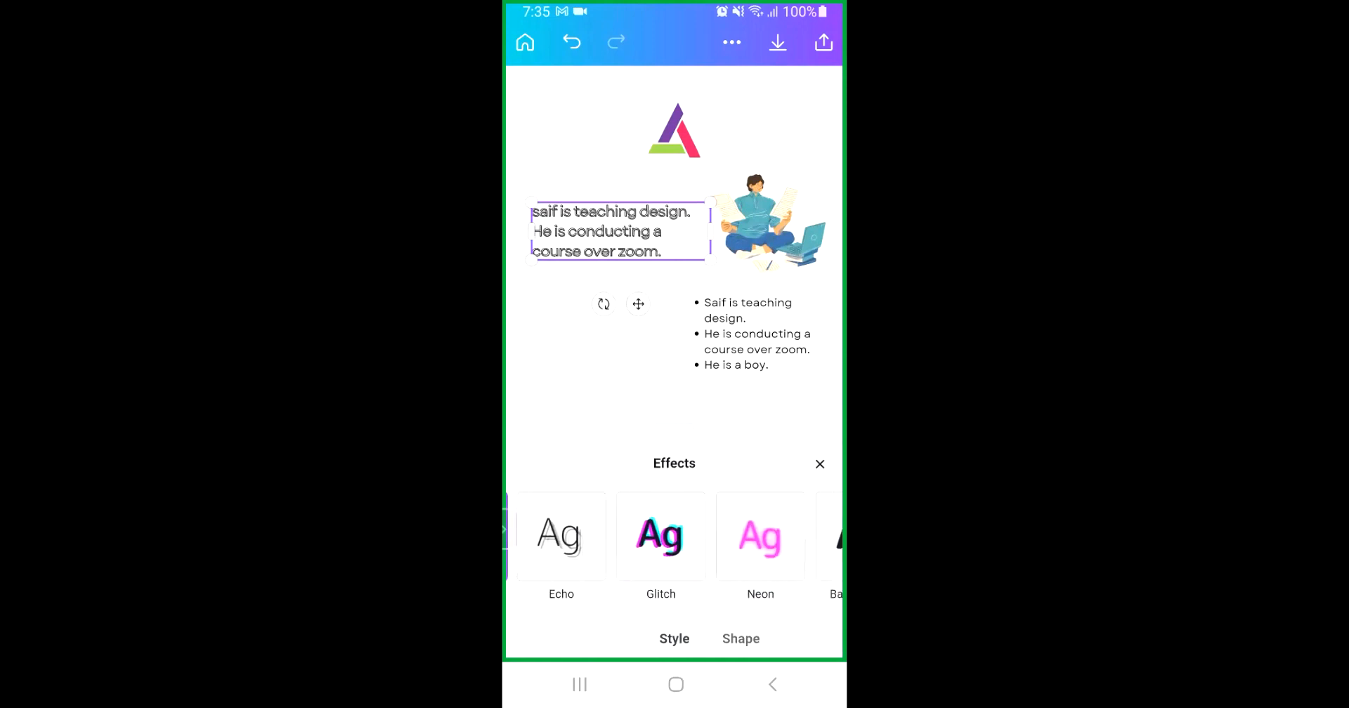
pyautogui.click(686, 538)
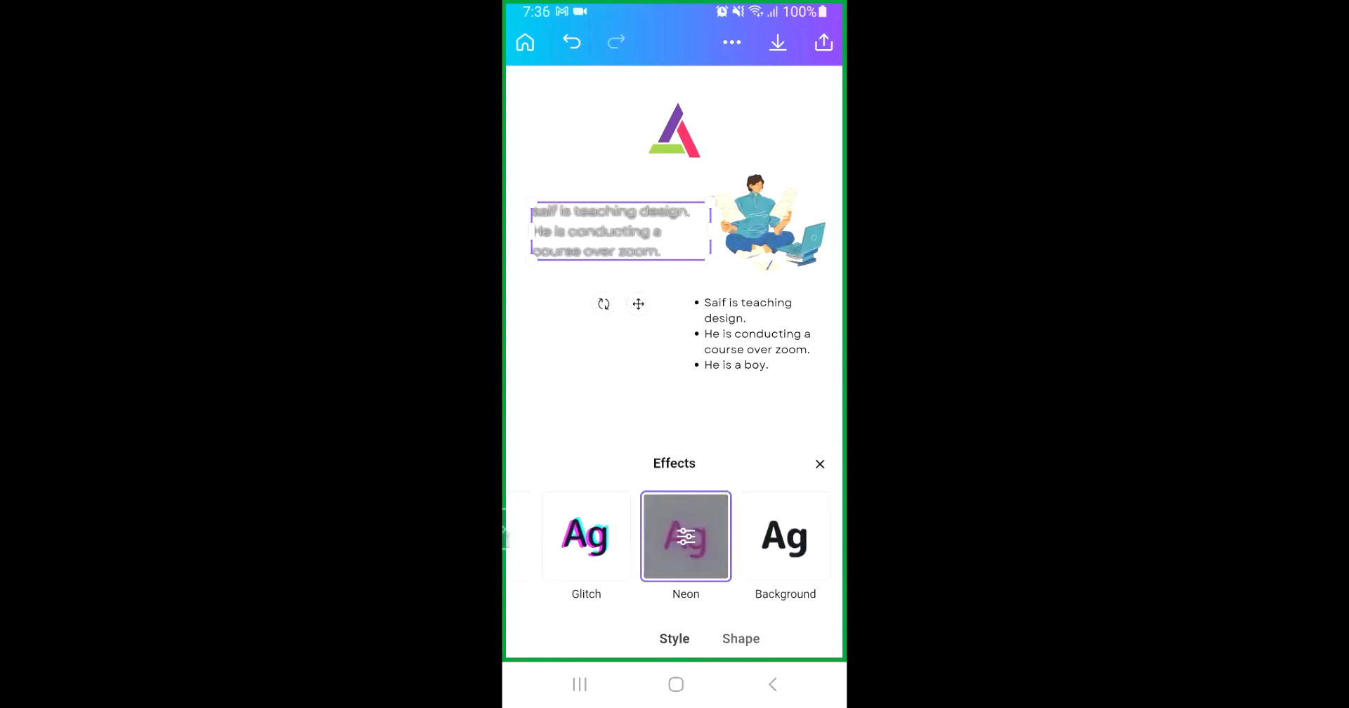
pyautogui.hscroll(-3, 675, 537)
pyautogui.hscroll(3, 674, 537)
pyautogui.click(685, 538)
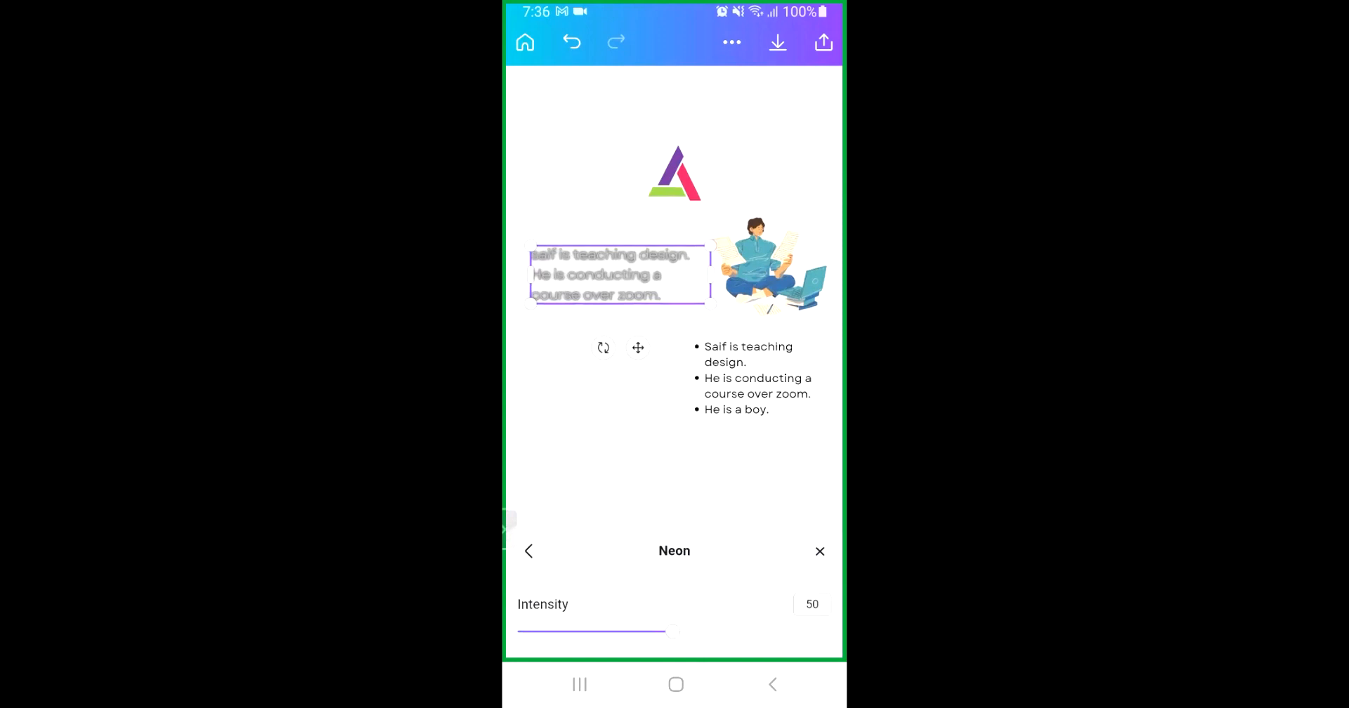
# Set the Neon effect's intensity on the original paragraph to 17
pyautogui.moveTo(673, 631); pyautogui.dragTo(568, 631)
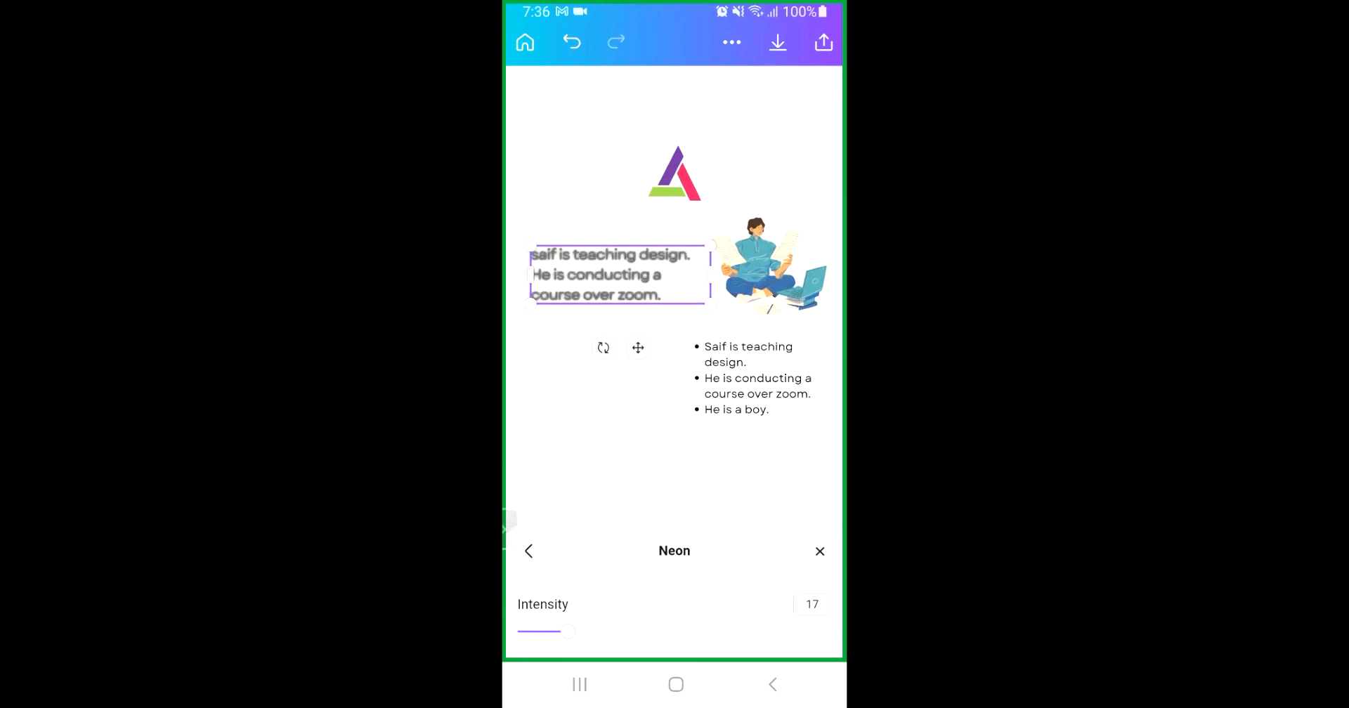
pyautogui.click(820, 551)
# Try the Shadow and Lift effects on the original paragraph, raising the intensity of the Lift effect
pyautogui.hscroll(1, 696, 624)
pyautogui.hscroll(-1, 674, 624)
pyautogui.click(641, 622)
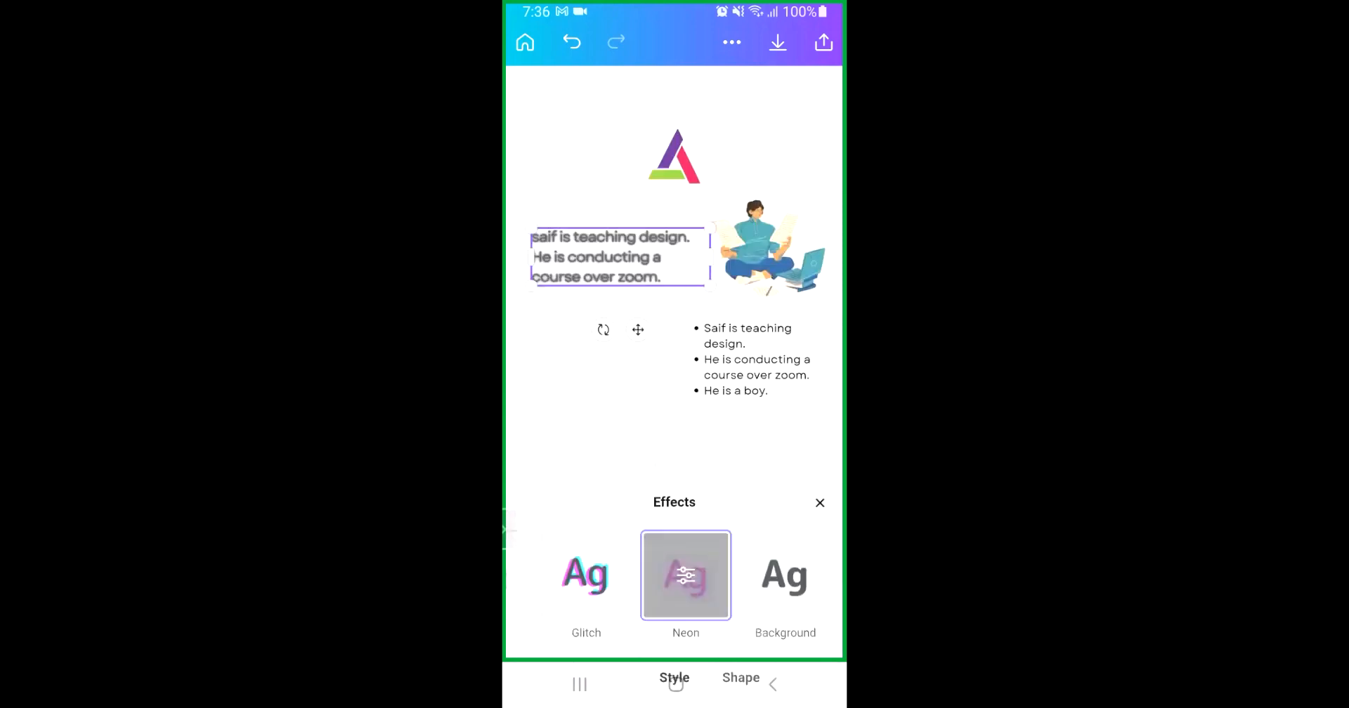
pyautogui.hscroll(-5, 675, 555)
pyautogui.click(663, 538)
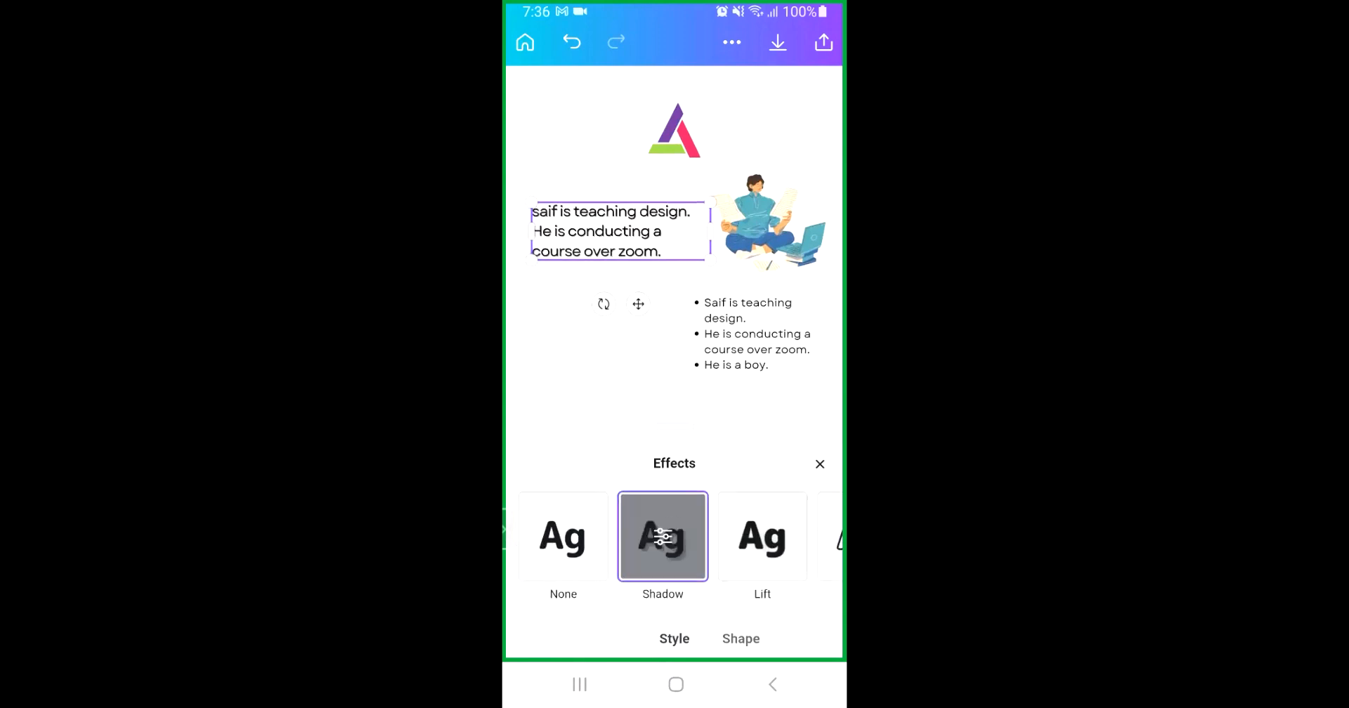
pyautogui.click(762, 537)
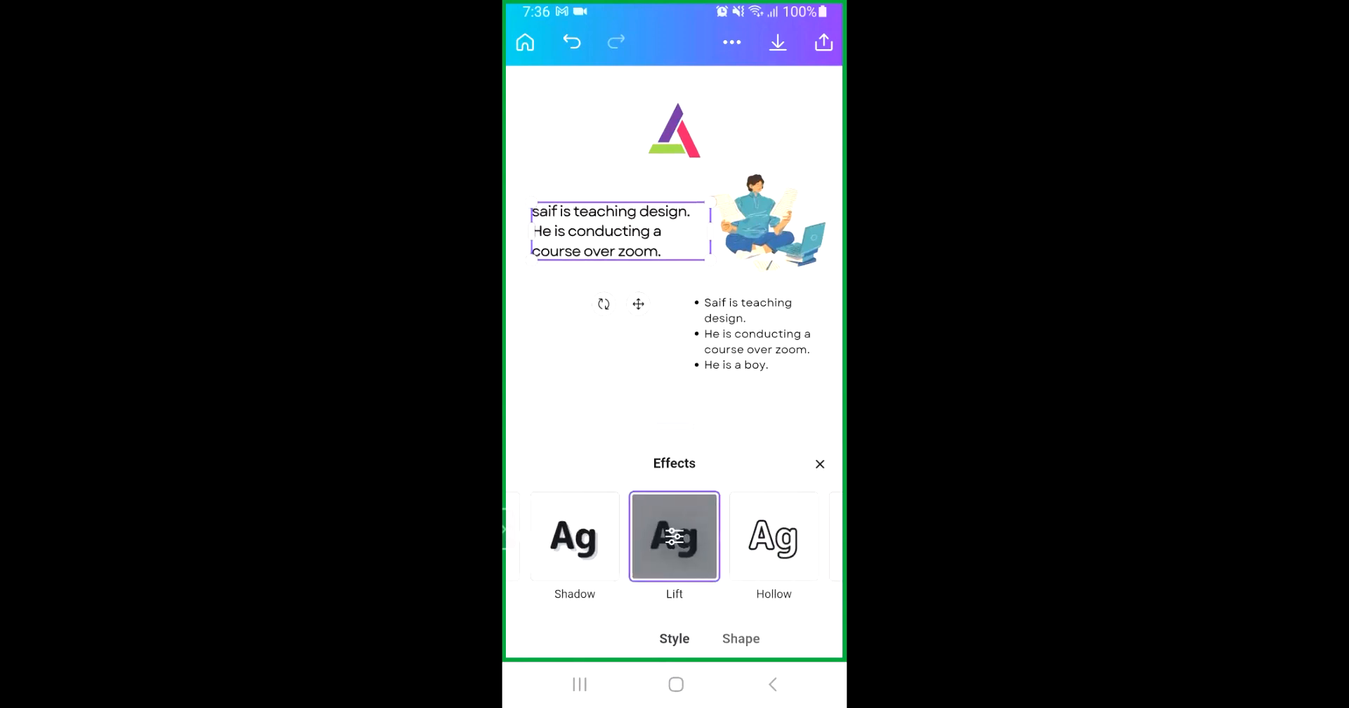
pyautogui.click(674, 538)
pyautogui.moveTo(669, 631); pyautogui.dragTo(743, 631)
pyautogui.moveTo(617, 631); pyautogui.dragTo(828, 633)
pyautogui.click(819, 553)
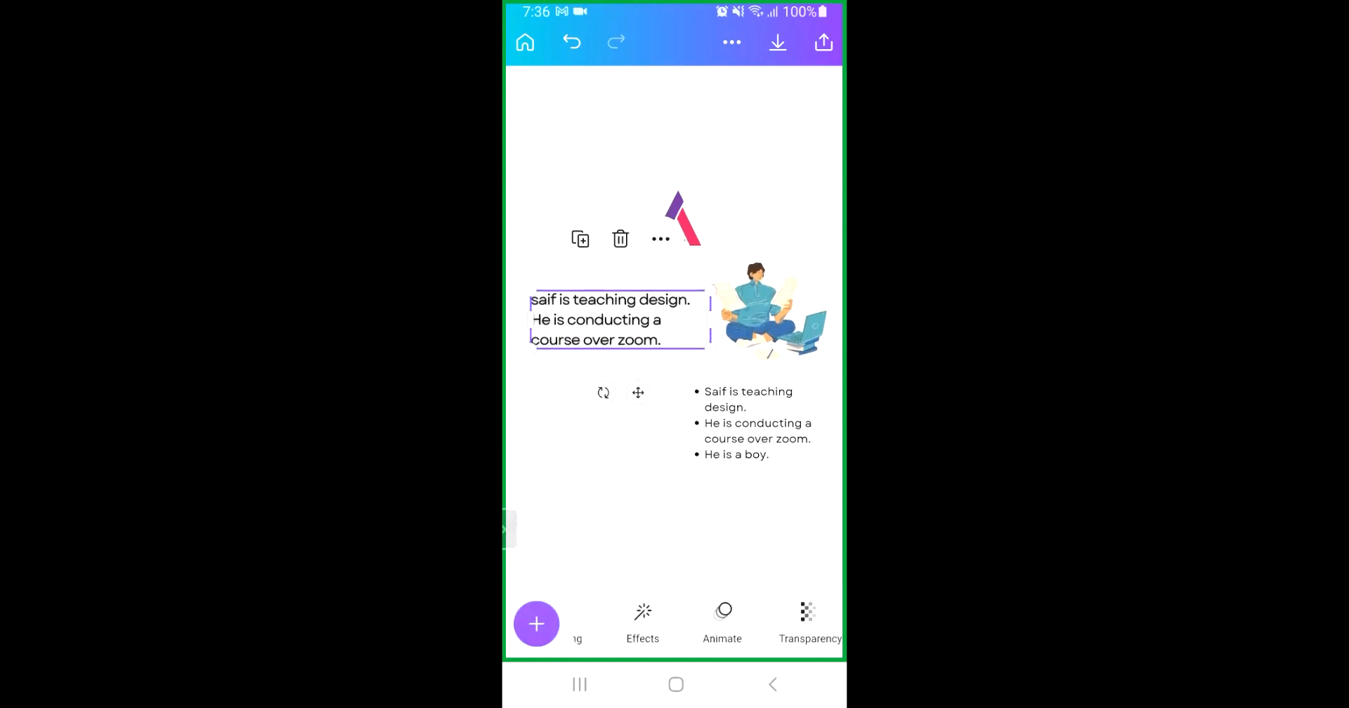
# Remove the style effect from the original paragraph and move the paragraph lower, beside the bulleted list
pyautogui.click(642, 619)
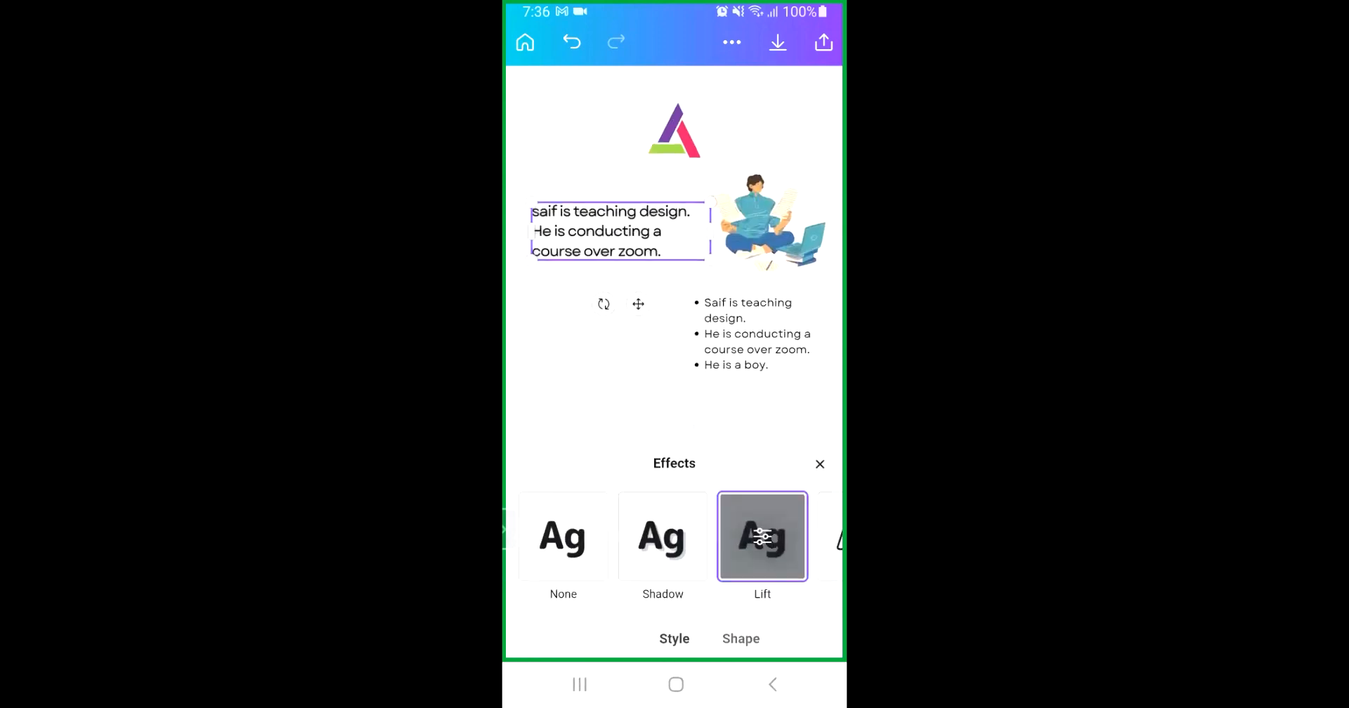
pyautogui.click(563, 537)
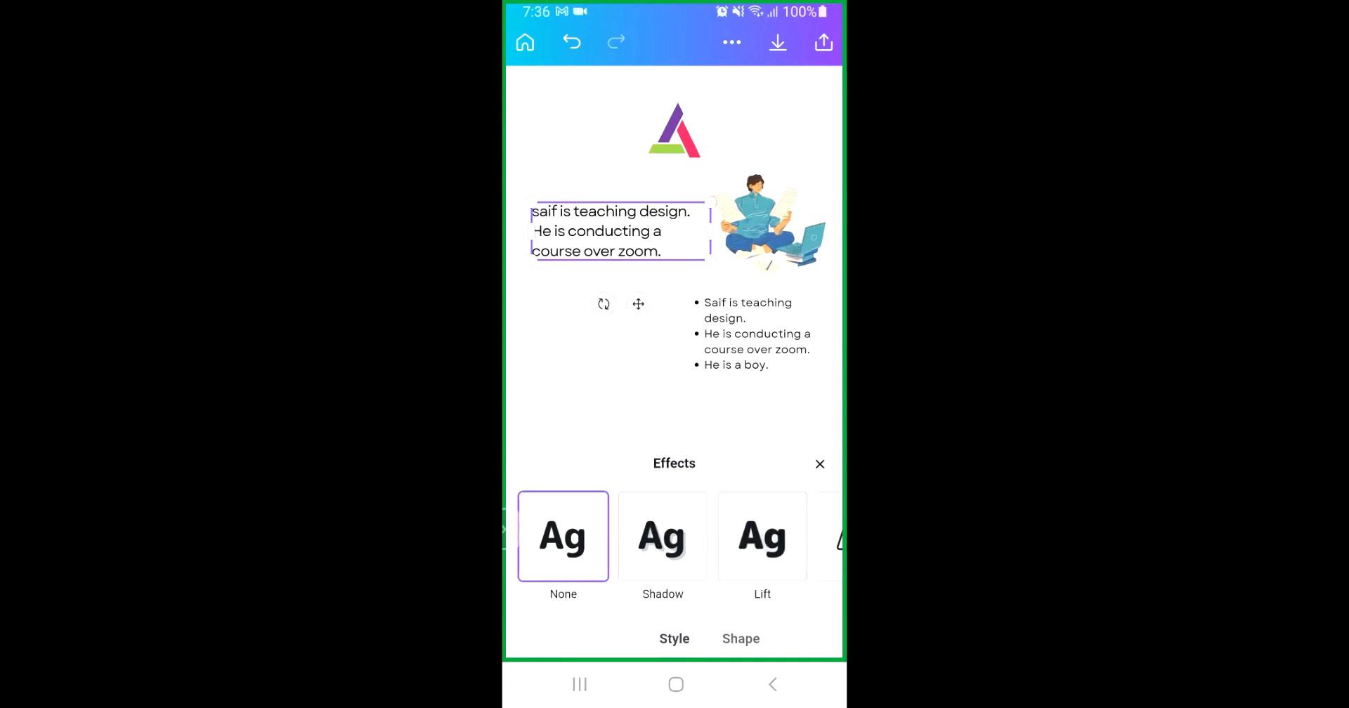
pyautogui.click(741, 638)
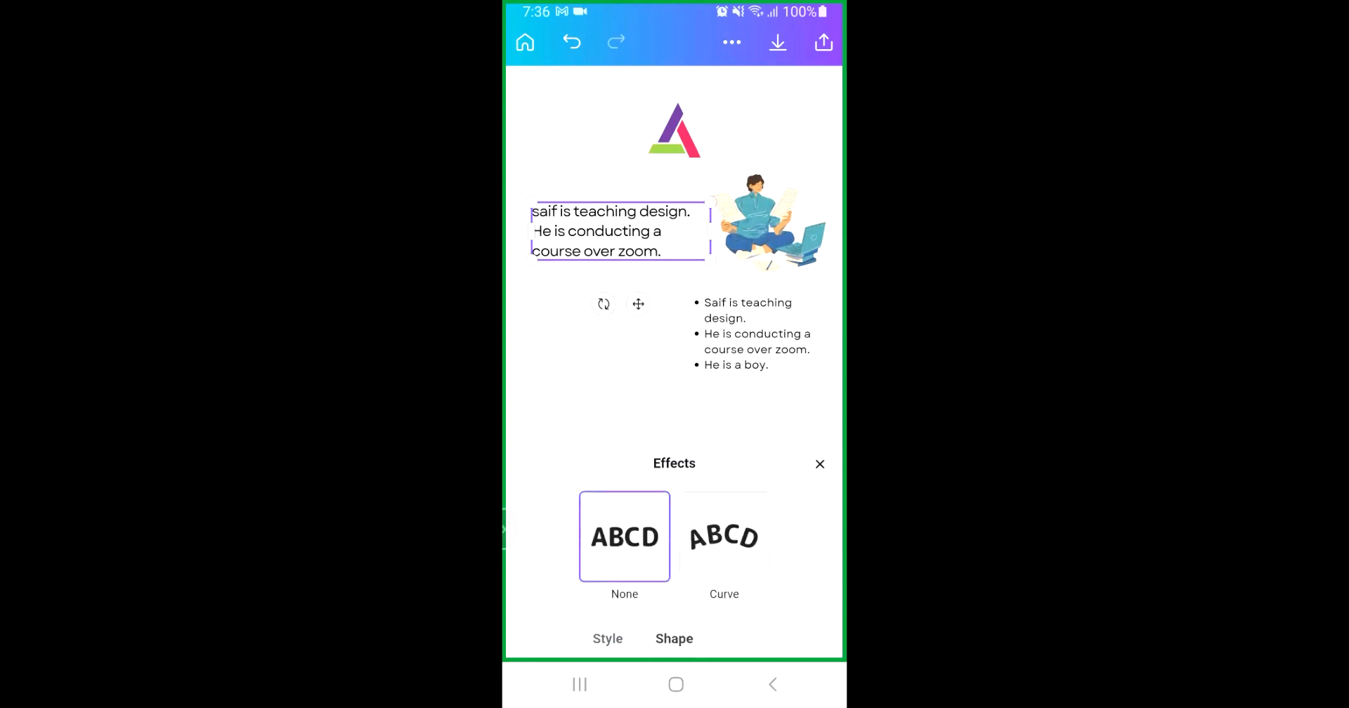
pyautogui.moveTo(638, 304); pyautogui.dragTo(638, 369)
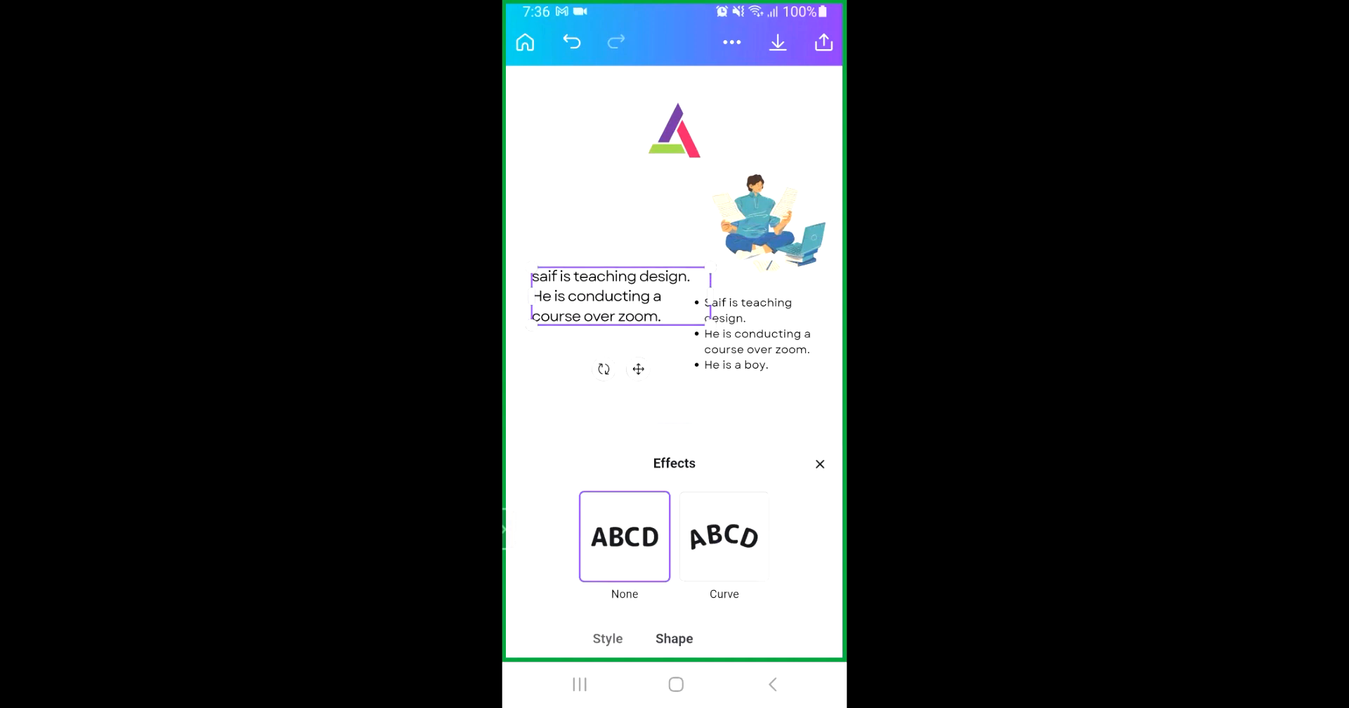
pyautogui.click(820, 464)
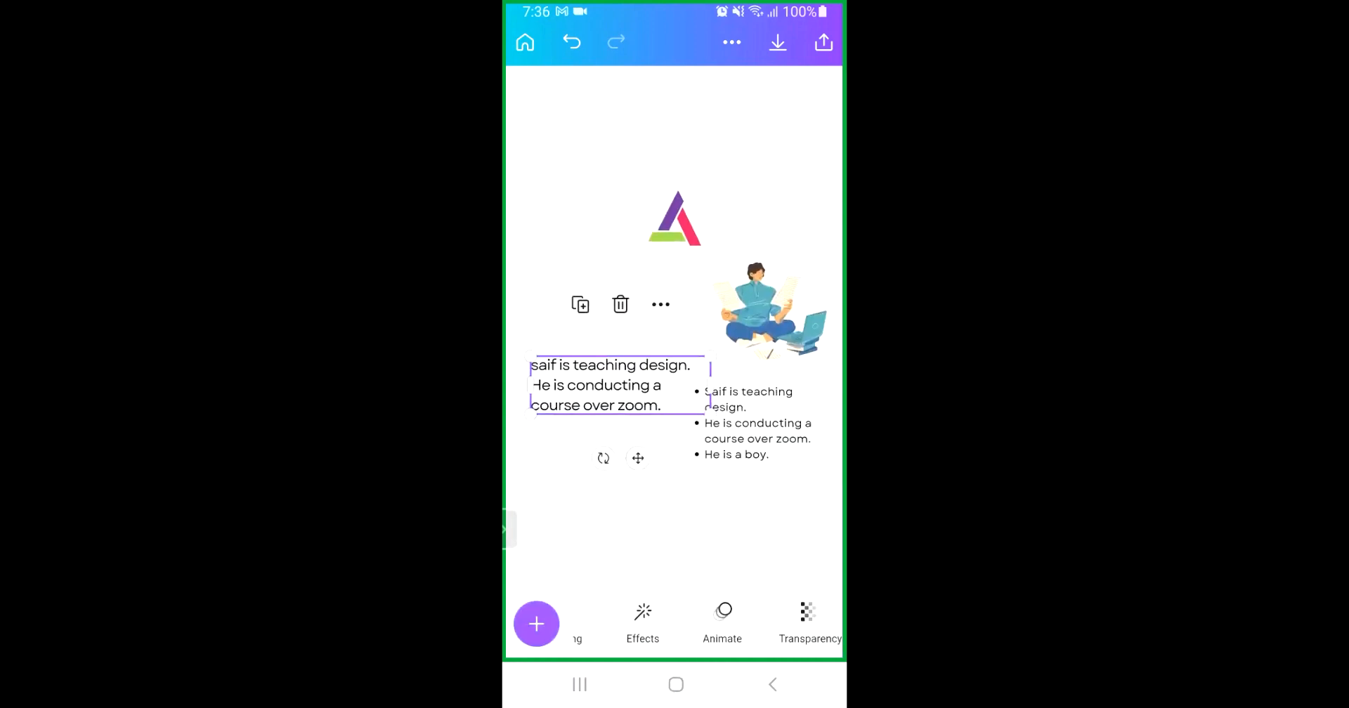
# Add a subheading between the logo and the paragraph and replace its text with the person's first name
pyautogui.click(537, 623)
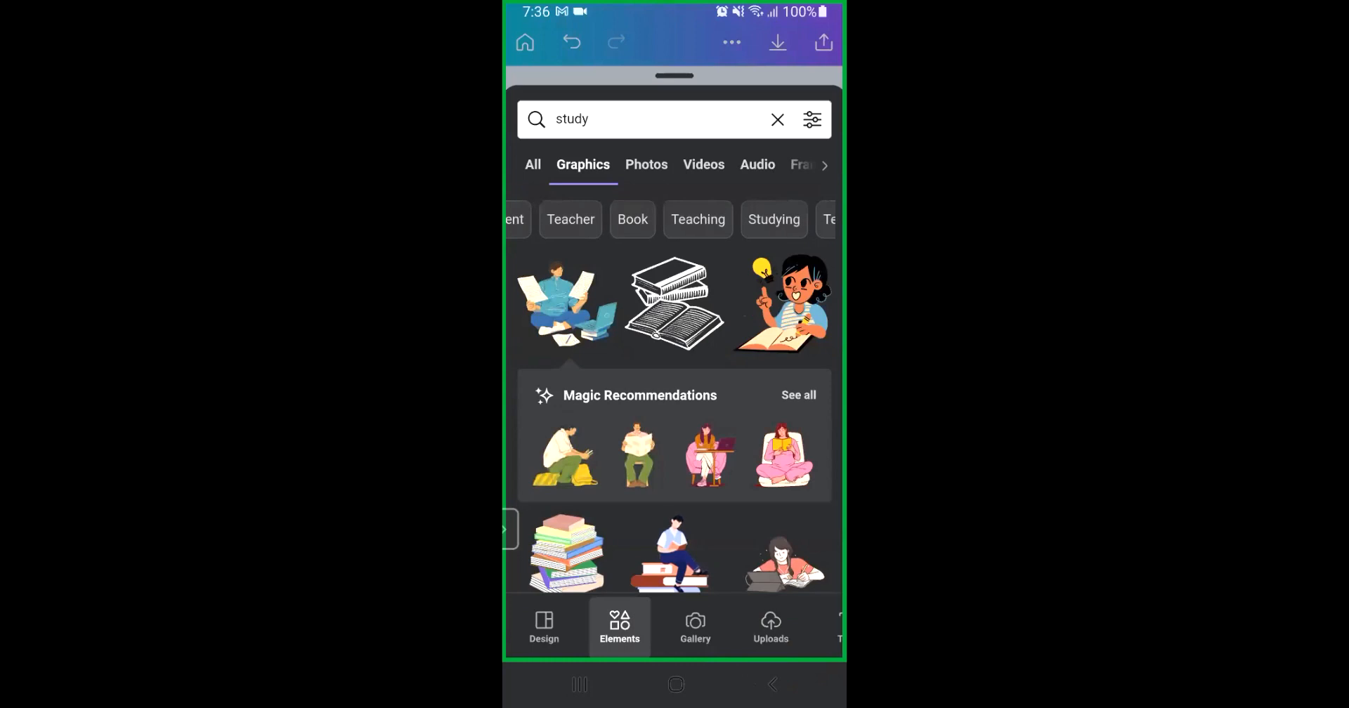
pyautogui.hscroll(1, 675, 165)
pyautogui.hscroll(3, 675, 627)
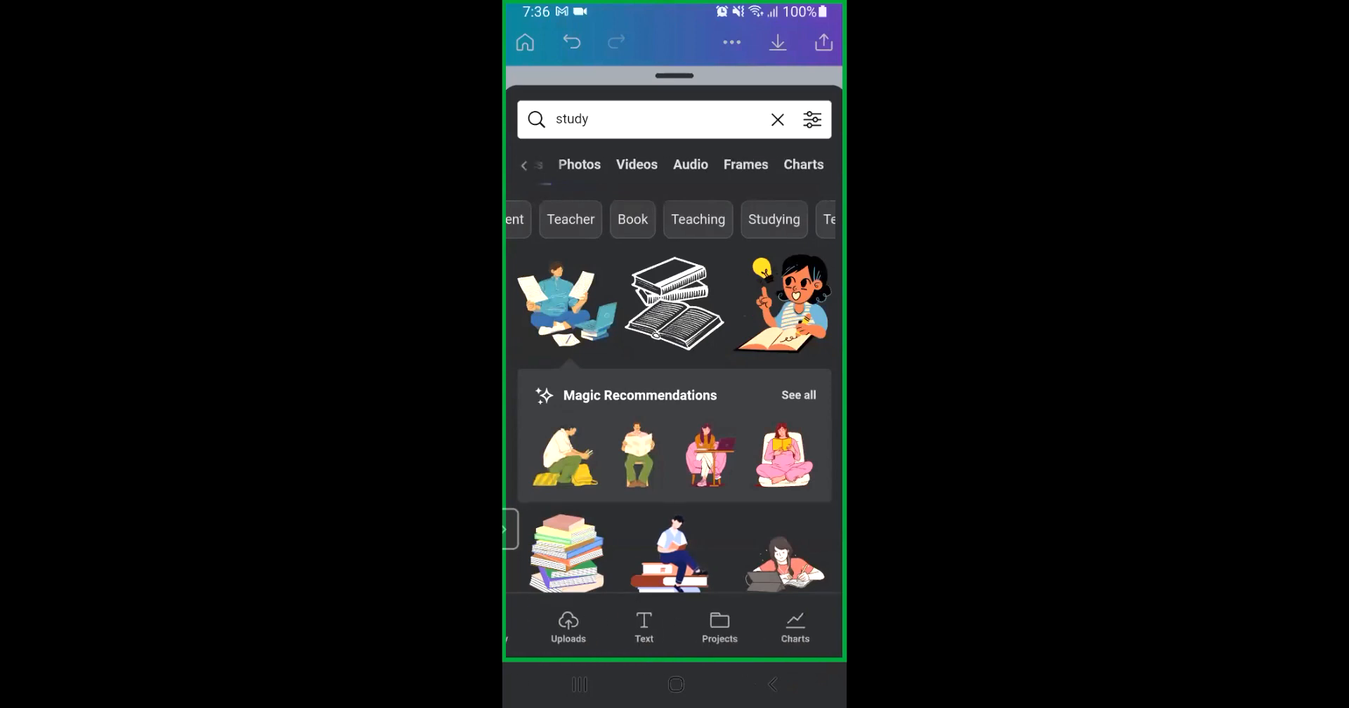
pyautogui.click(640, 627)
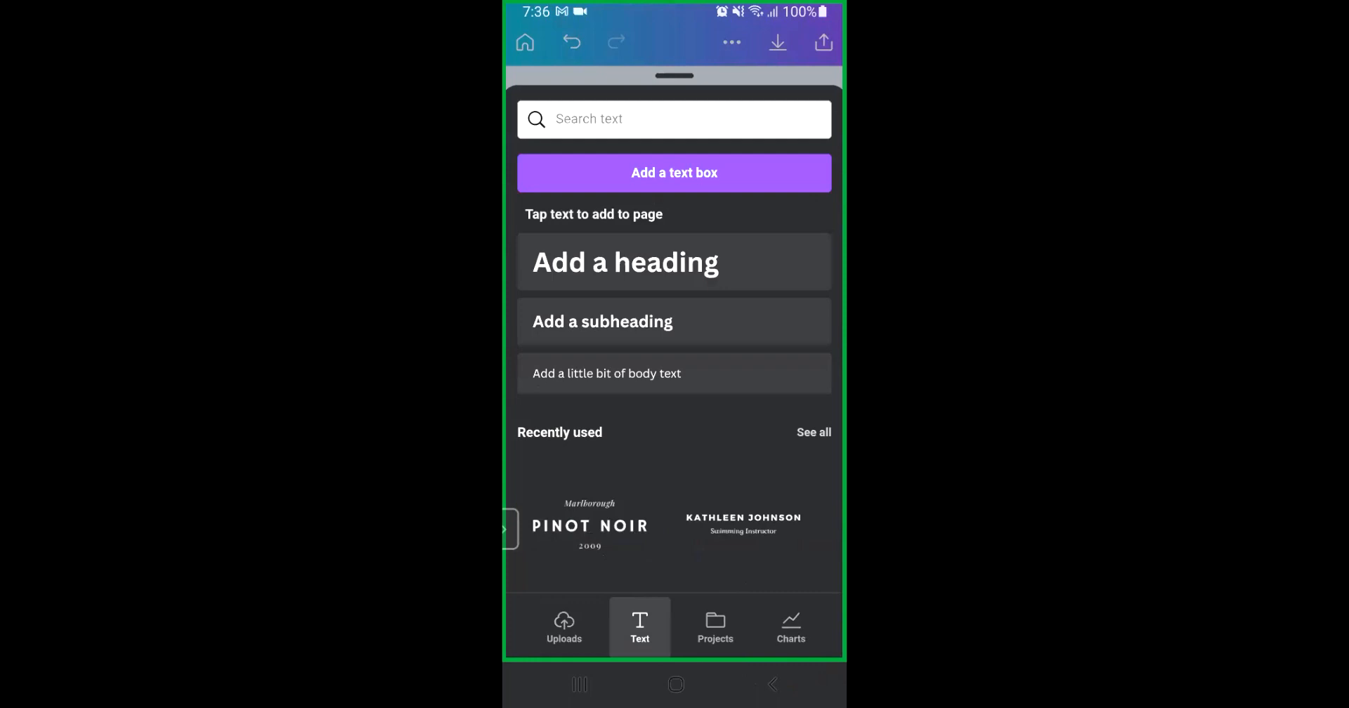
pyautogui.click(603, 321)
pyautogui.moveTo(638, 480); pyautogui.dragTo(638, 326)
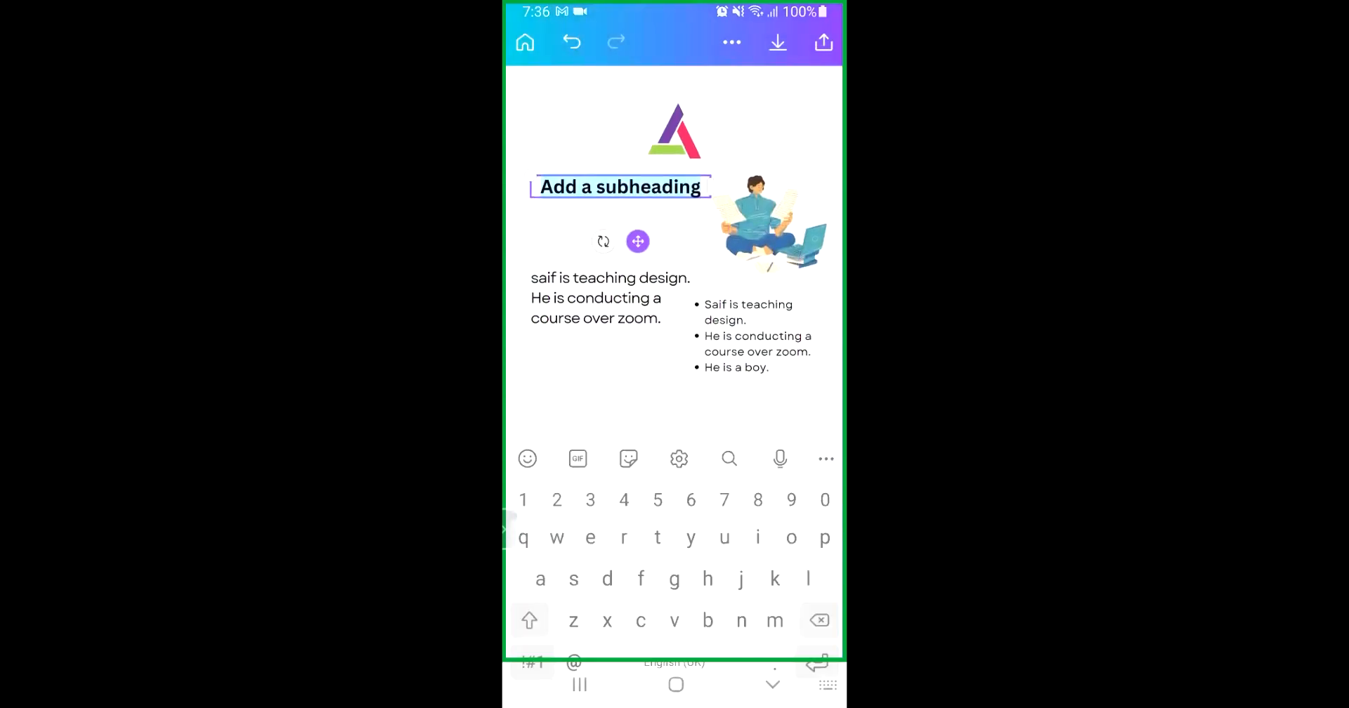
pyautogui.write('Saif')
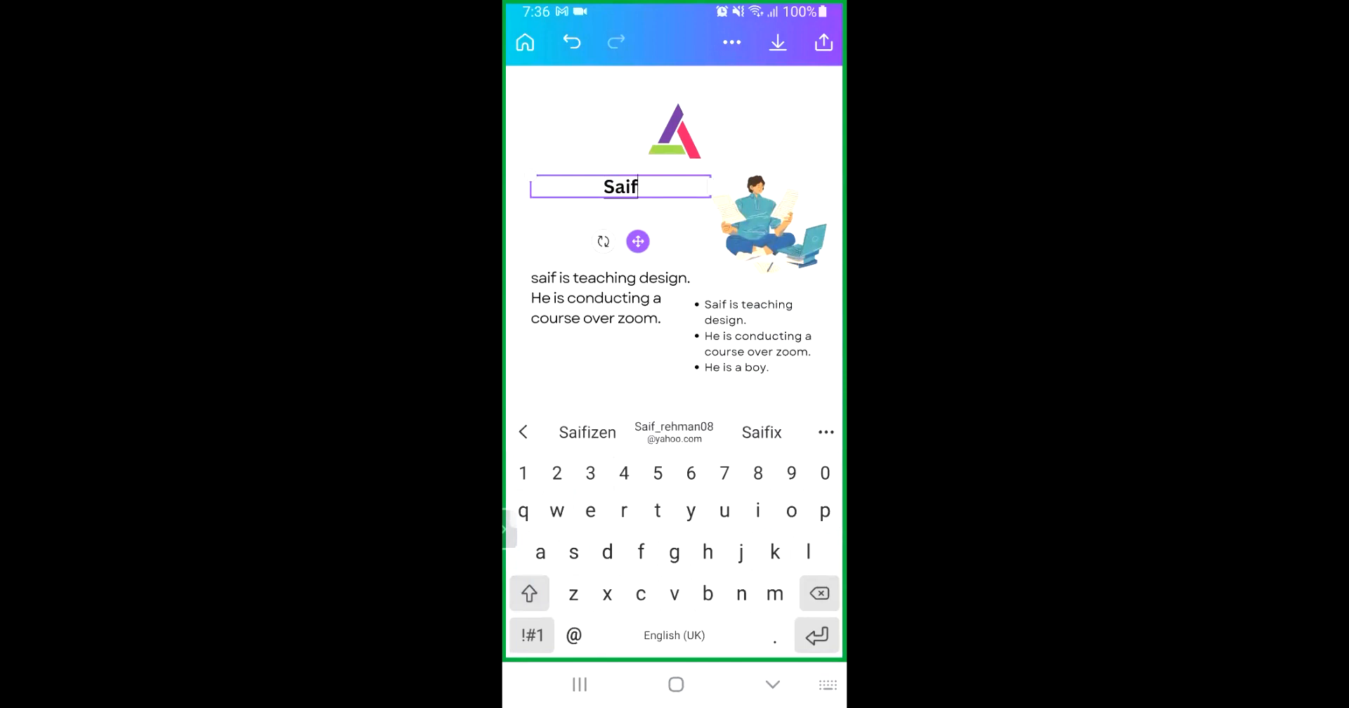
pyautogui.click(773, 685)
# Apply the Curve shape effect to the name subheading and set its curve to 84
pyautogui.hscroll(5, 701, 624)
pyautogui.hscroll(-5, 701, 624)
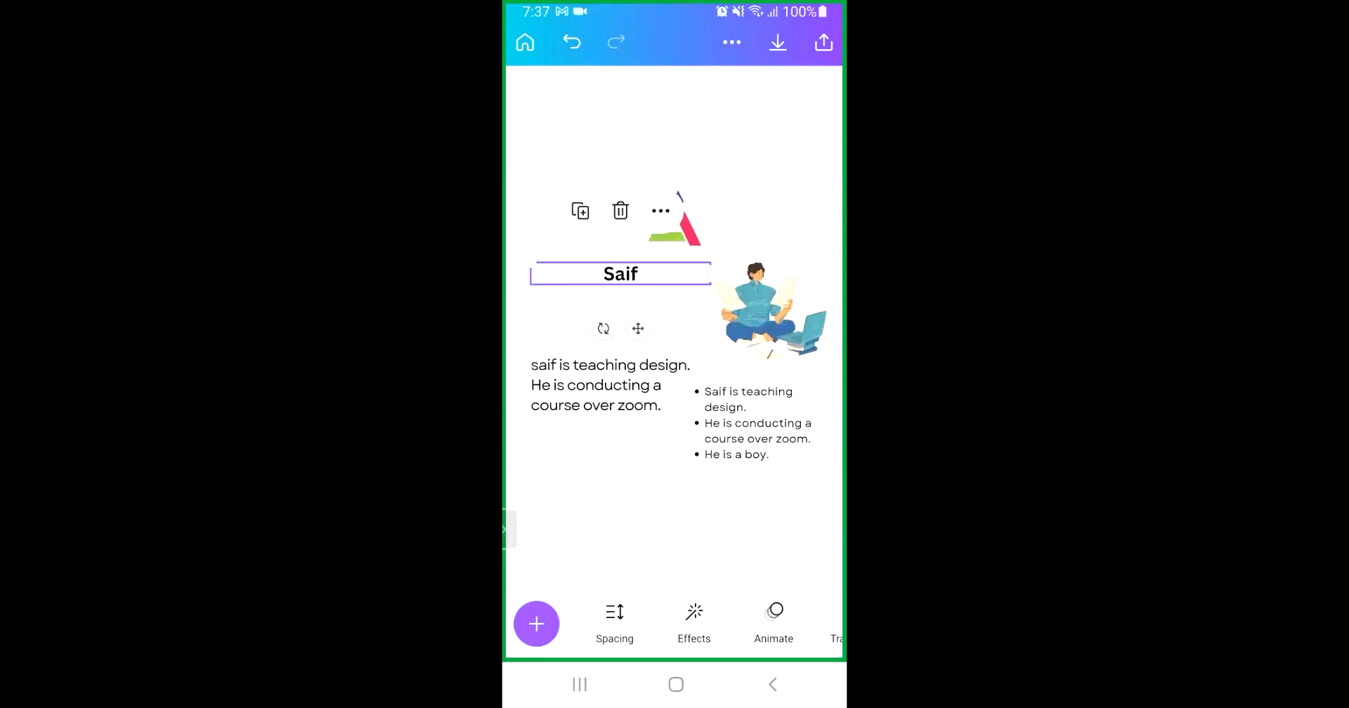
pyautogui.click(695, 622)
pyautogui.click(738, 639)
pyautogui.click(724, 536)
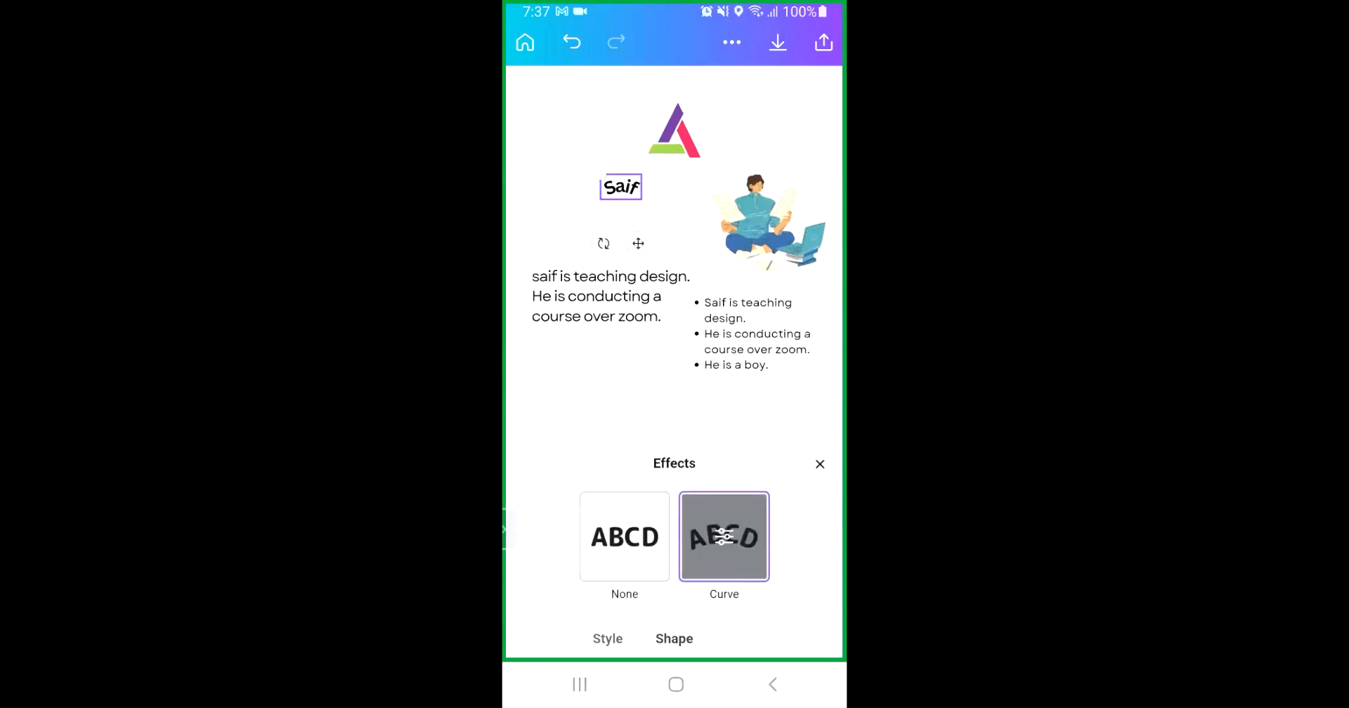
pyautogui.click(725, 536)
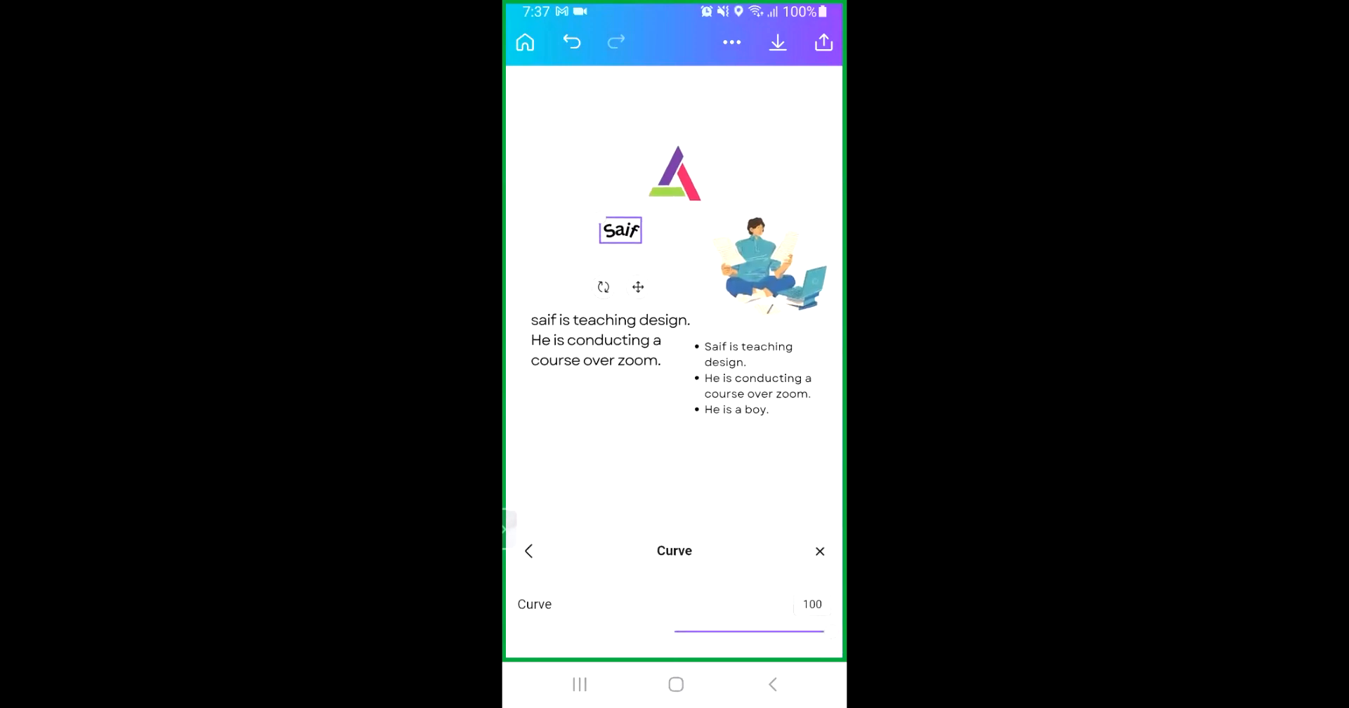
pyautogui.moveTo(824, 631)
pyautogui.mouseDown()
pyautogui.moveTo(674, 632)
pyautogui.moveTo(805, 631)
pyautogui.mouseUp()
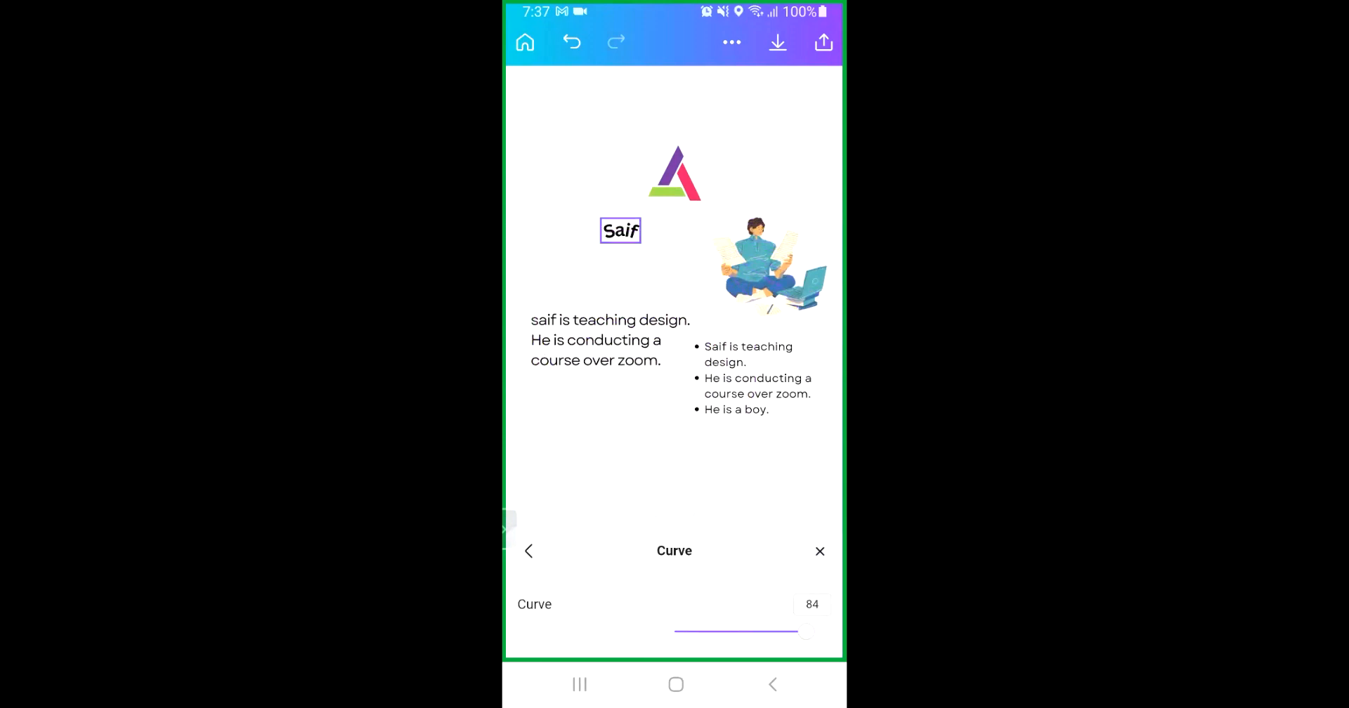
# Extend the curved subheading's text to the person's full name
pyautogui.click(622, 231)
pyautogui.click(628, 188)
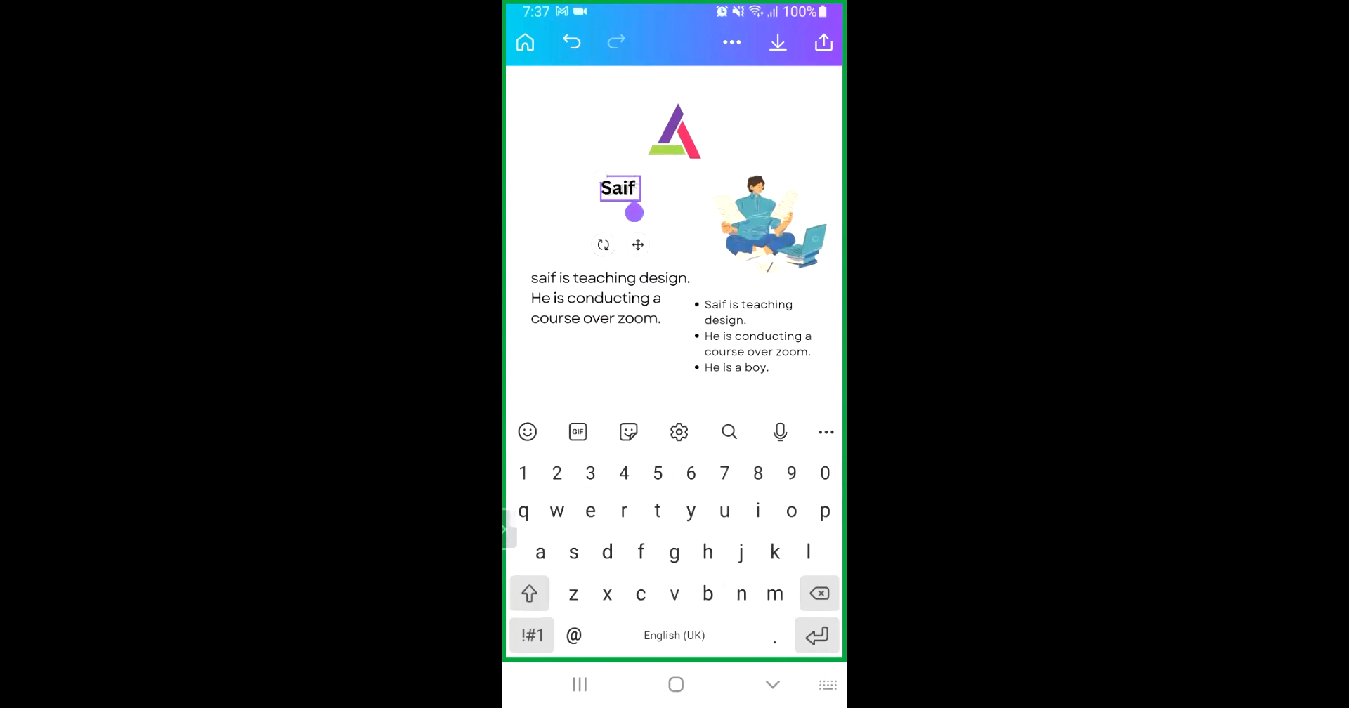
pyautogui.write('ur R')
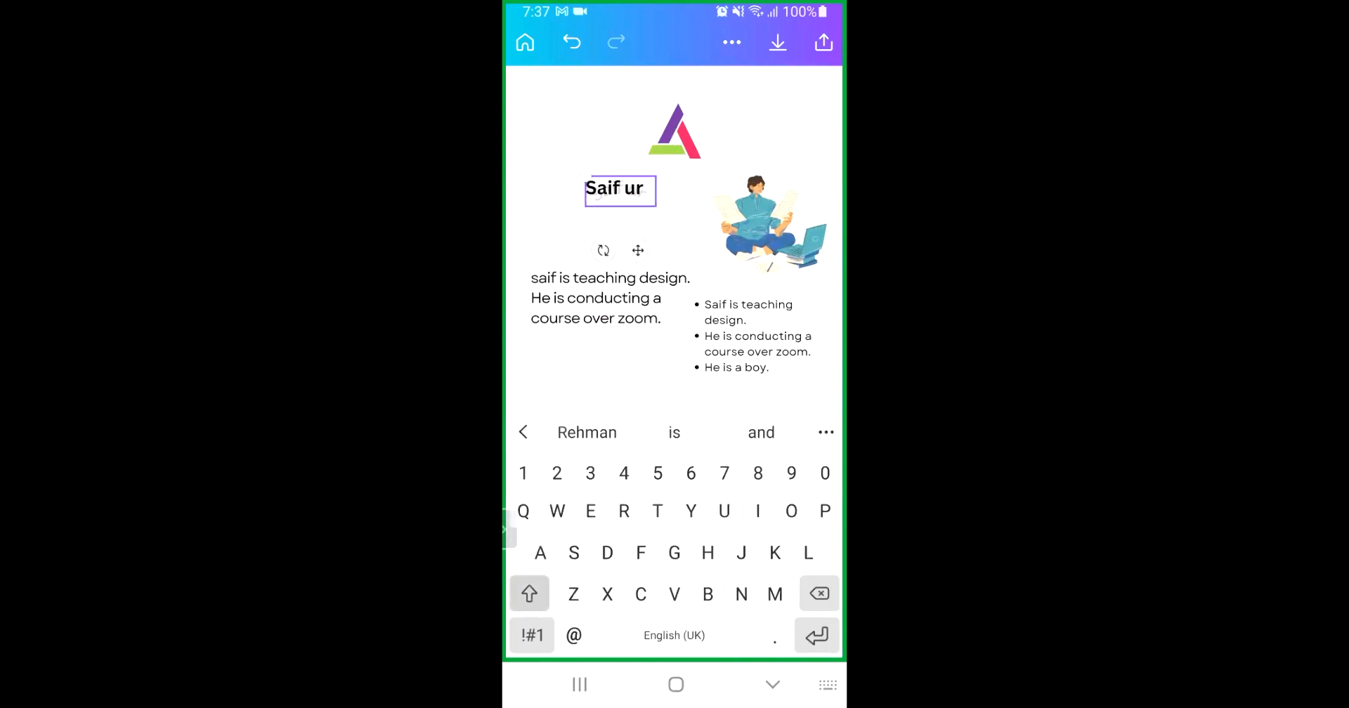
pyautogui.click(587, 432)
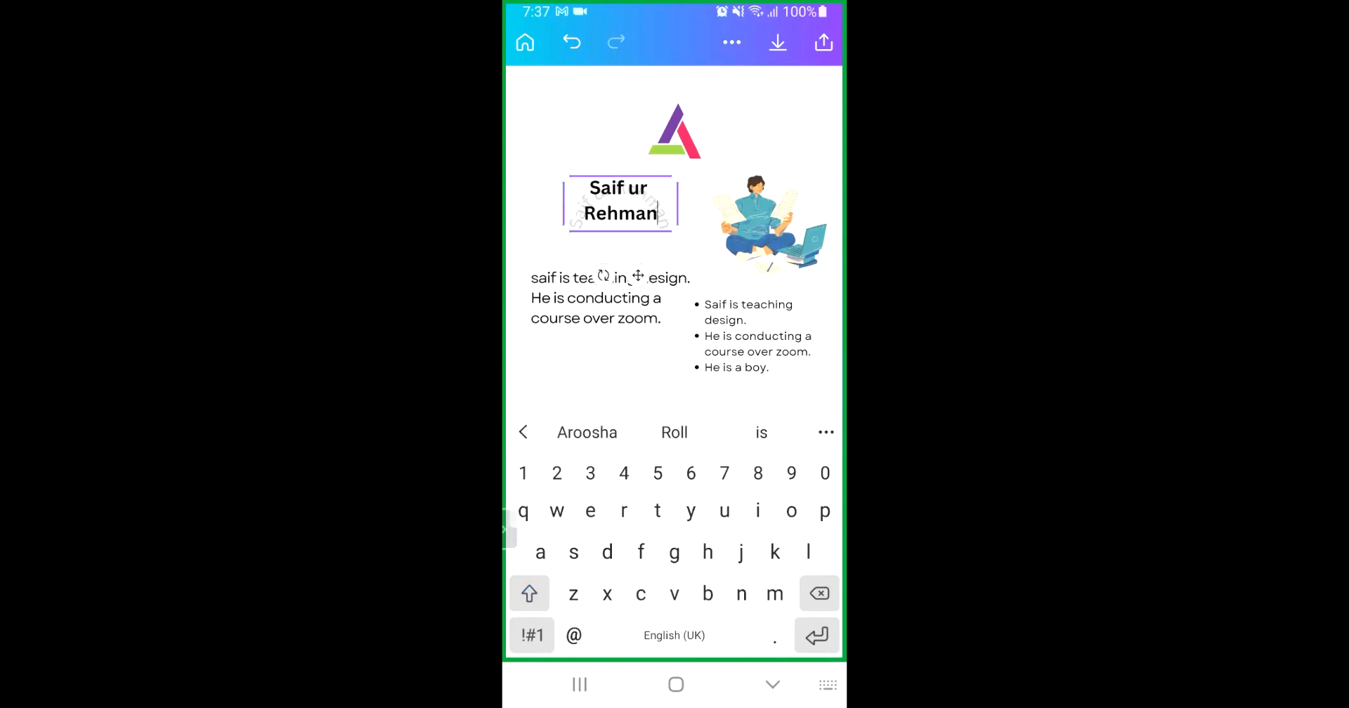
pyautogui.click(773, 684)
pyautogui.hscroll(5, 675, 622)
pyautogui.hscroll(-2, 675, 622)
pyautogui.hscroll(-2, 675, 622)
pyautogui.click(735, 619)
pyautogui.click(820, 467)
pyautogui.hscroll(-3, 675, 622)
pyautogui.hscroll(-1, 674, 622)
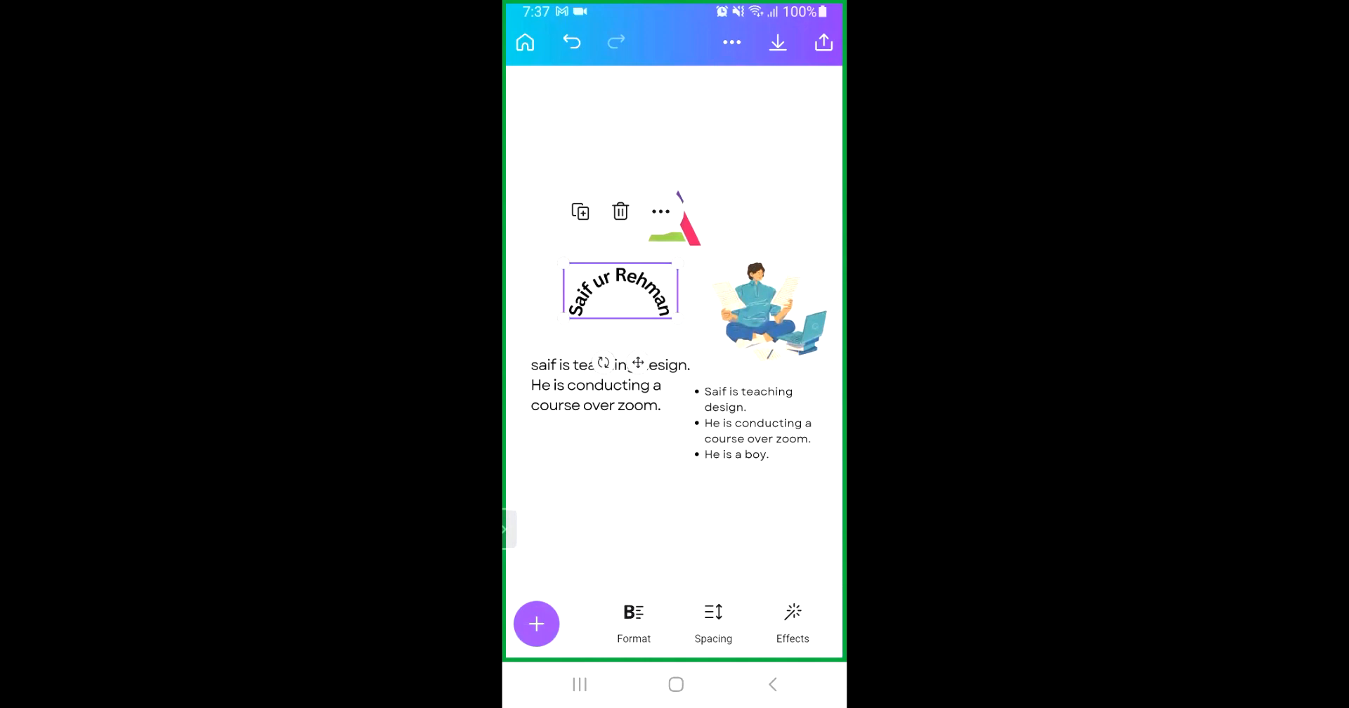
pyautogui.click(634, 622)
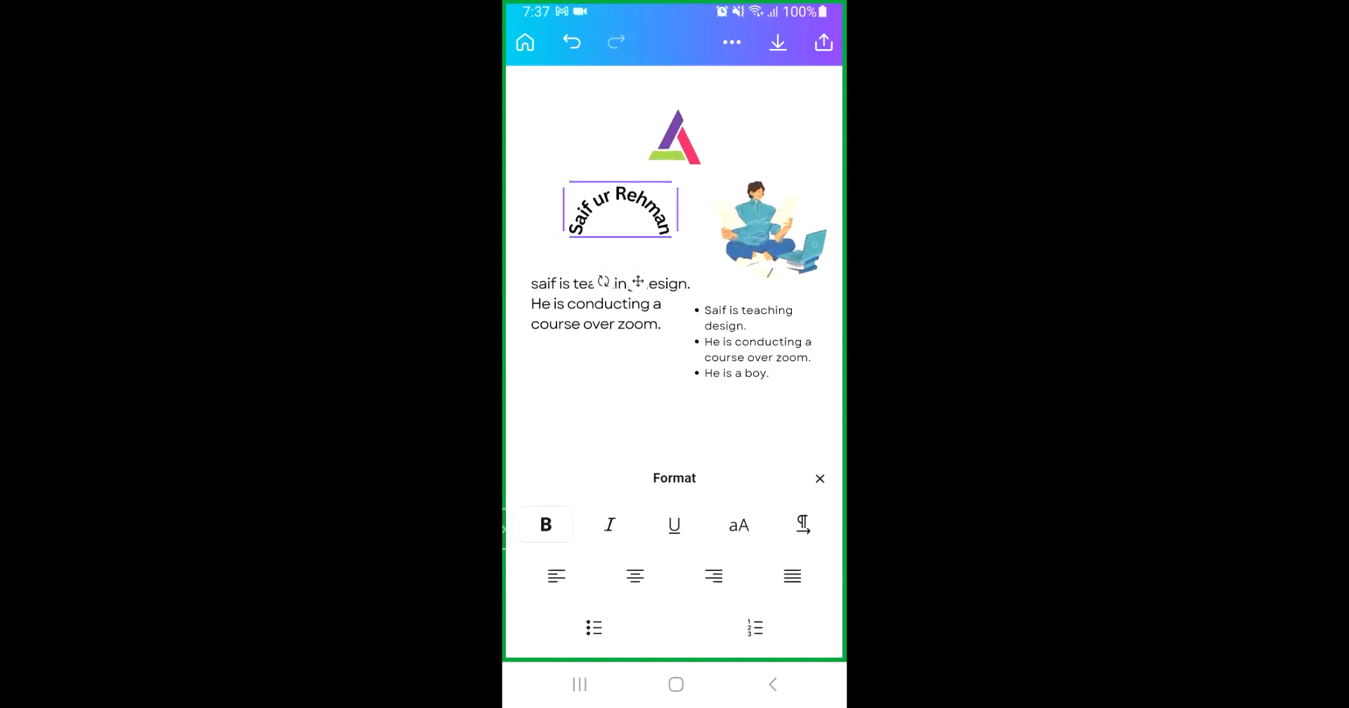
pyautogui.click(820, 479)
# Flatten the arc of the full-name subheading by setting its Curve effect to 59
pyautogui.hscroll(2, 674, 622)
pyautogui.click(685, 622)
pyautogui.click(738, 638)
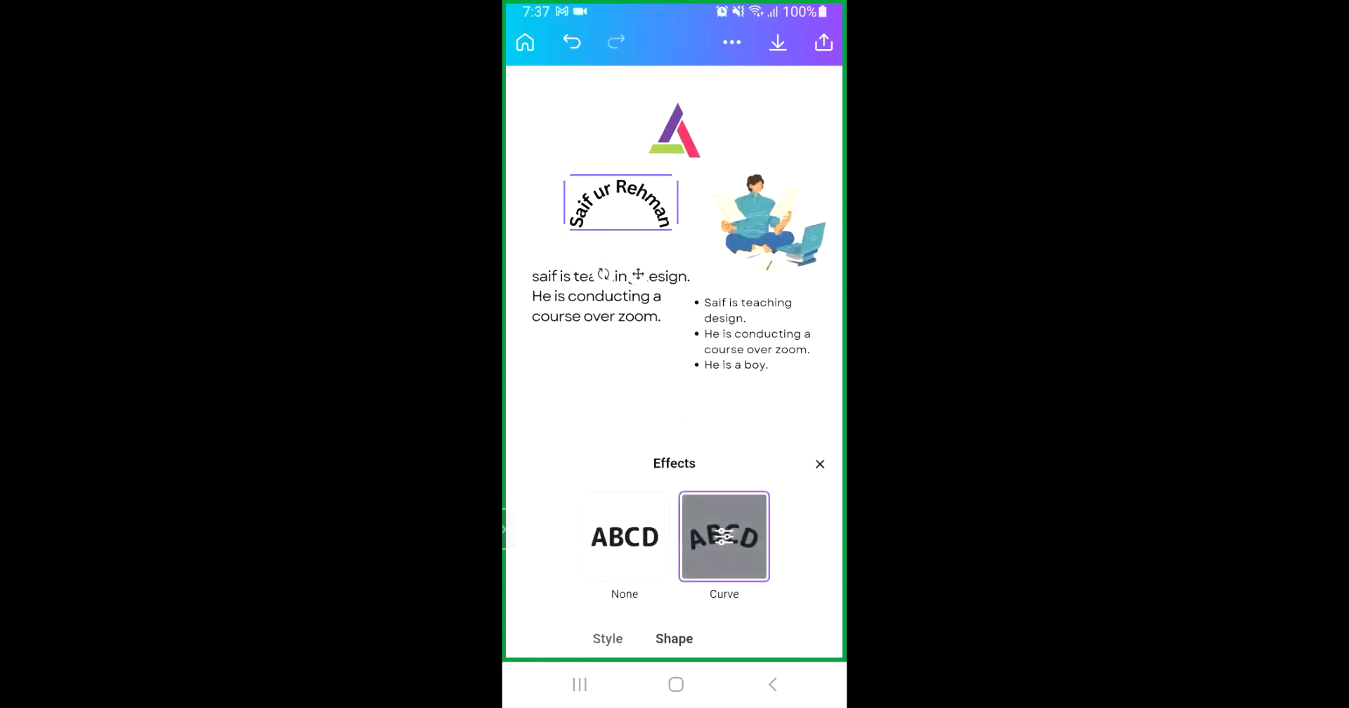
pyautogui.click(724, 537)
pyautogui.moveTo(806, 632); pyautogui.dragTo(767, 632)
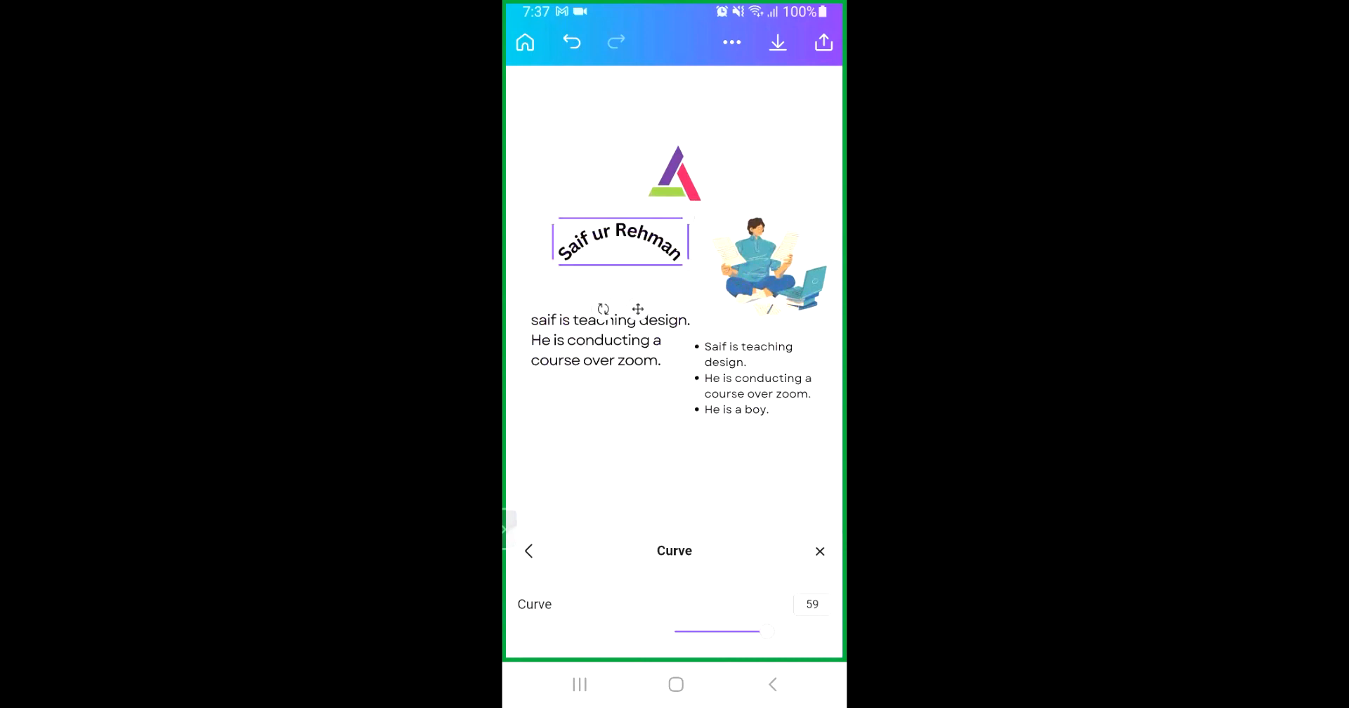
pyautogui.click(820, 552)
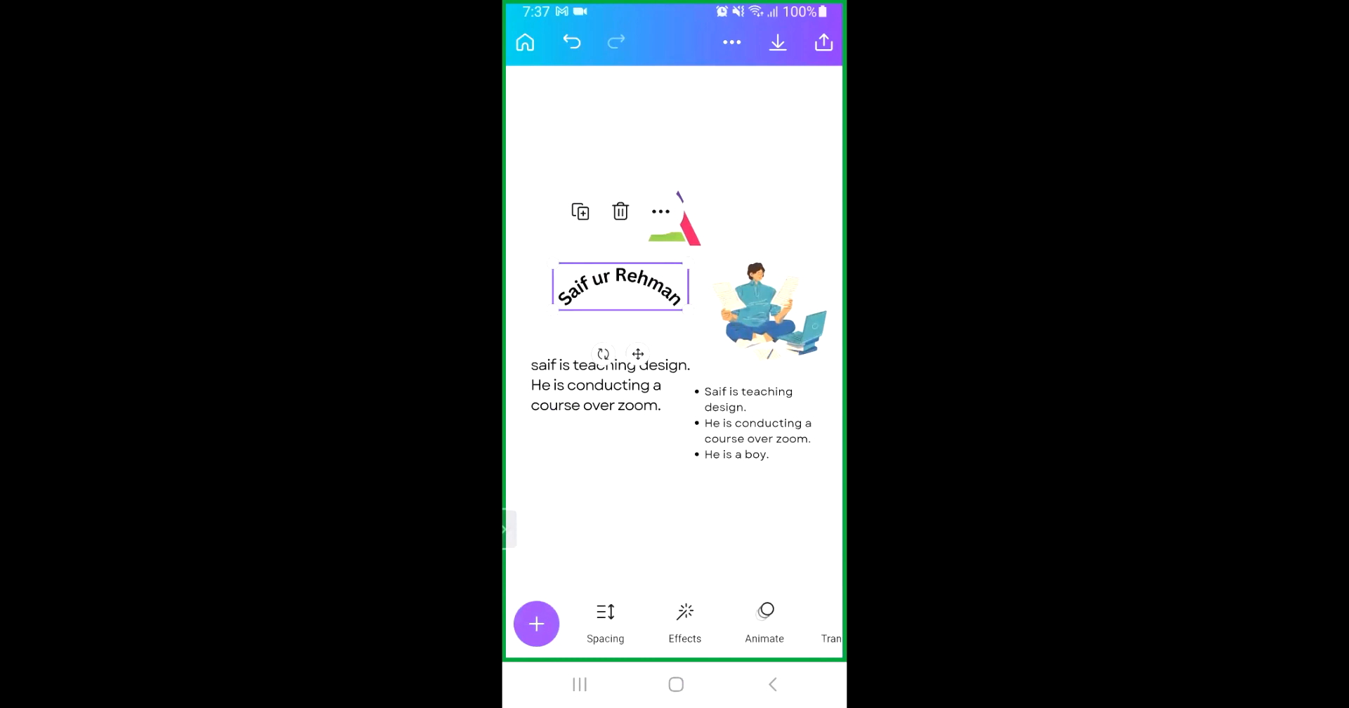
# Try the Block and Ascend animations on the curved name
pyautogui.hscroll(2, 674, 624)
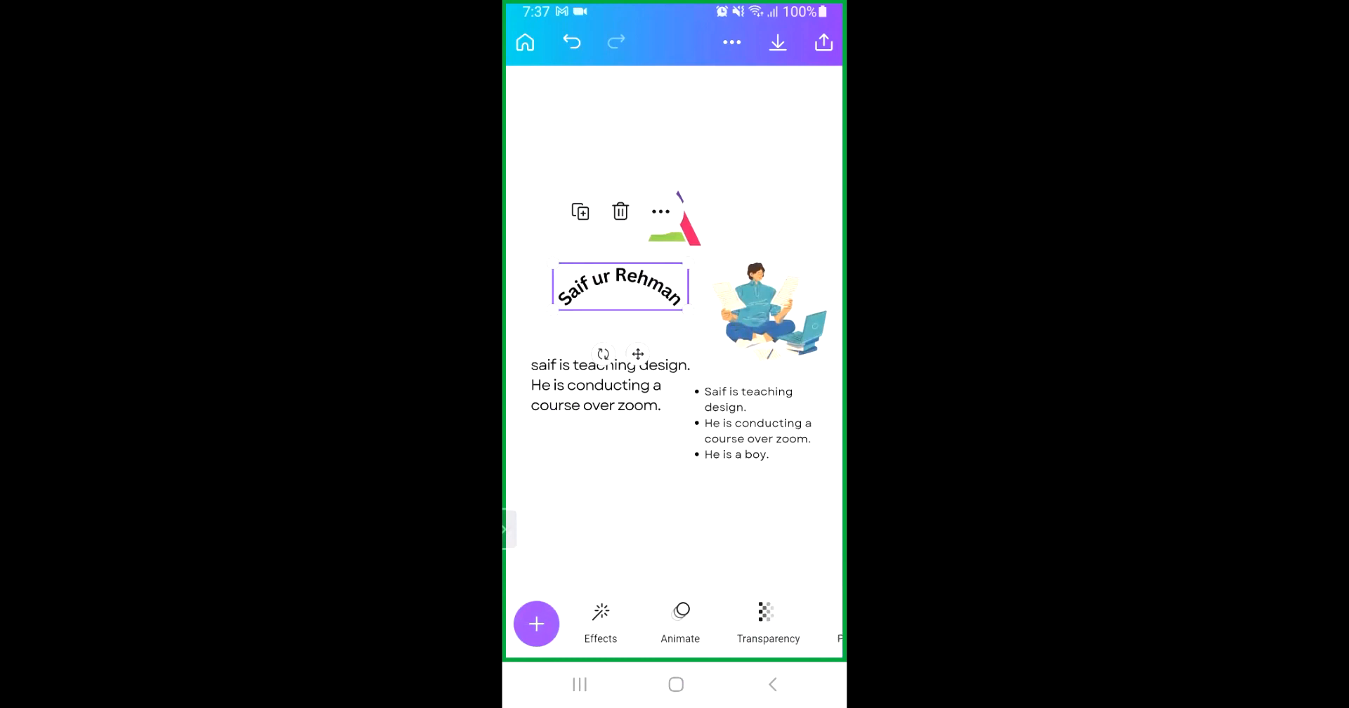
pyautogui.click(680, 622)
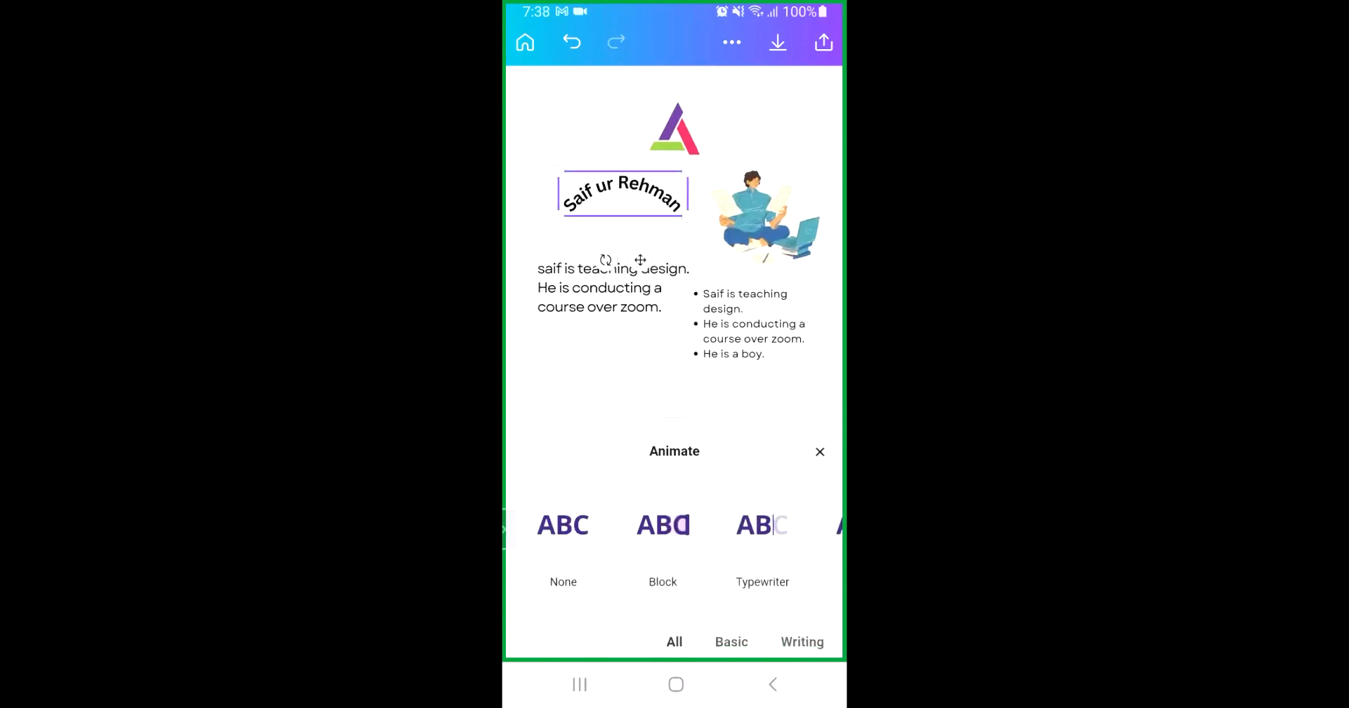
pyautogui.click(662, 525)
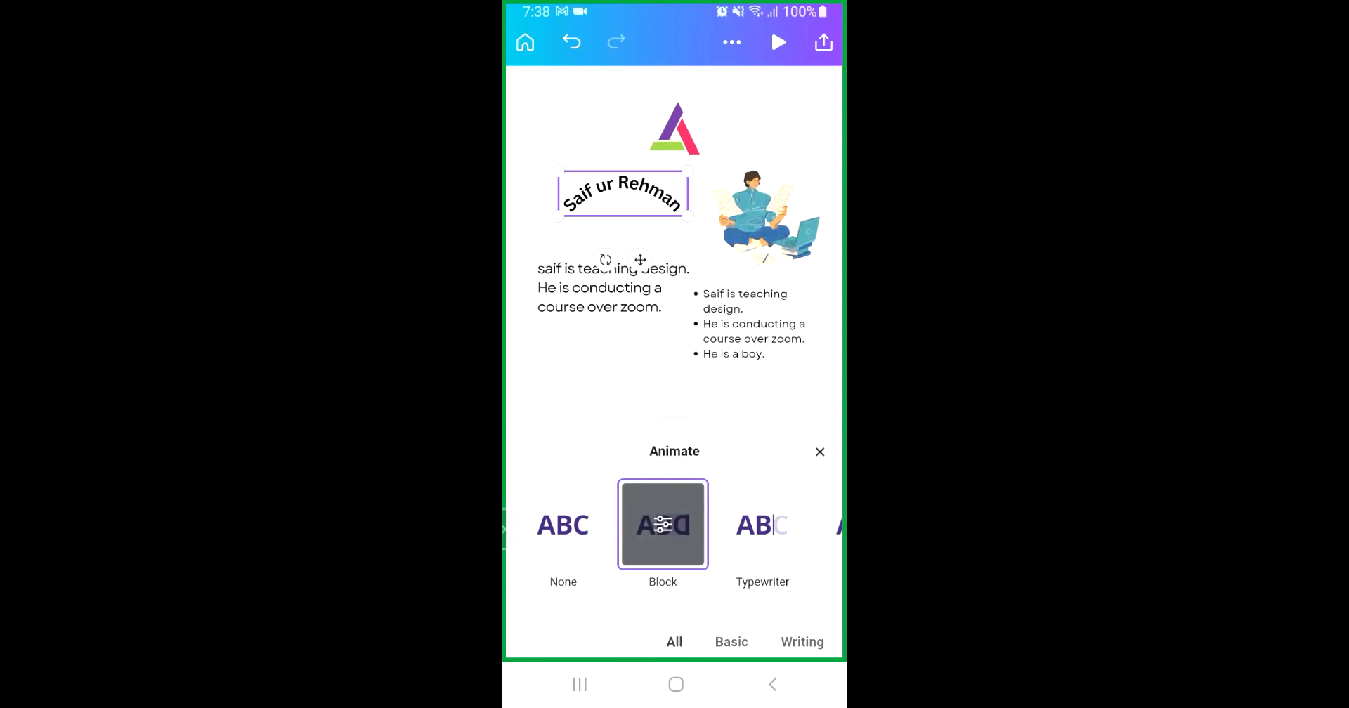
pyautogui.hscroll(3, 675, 525)
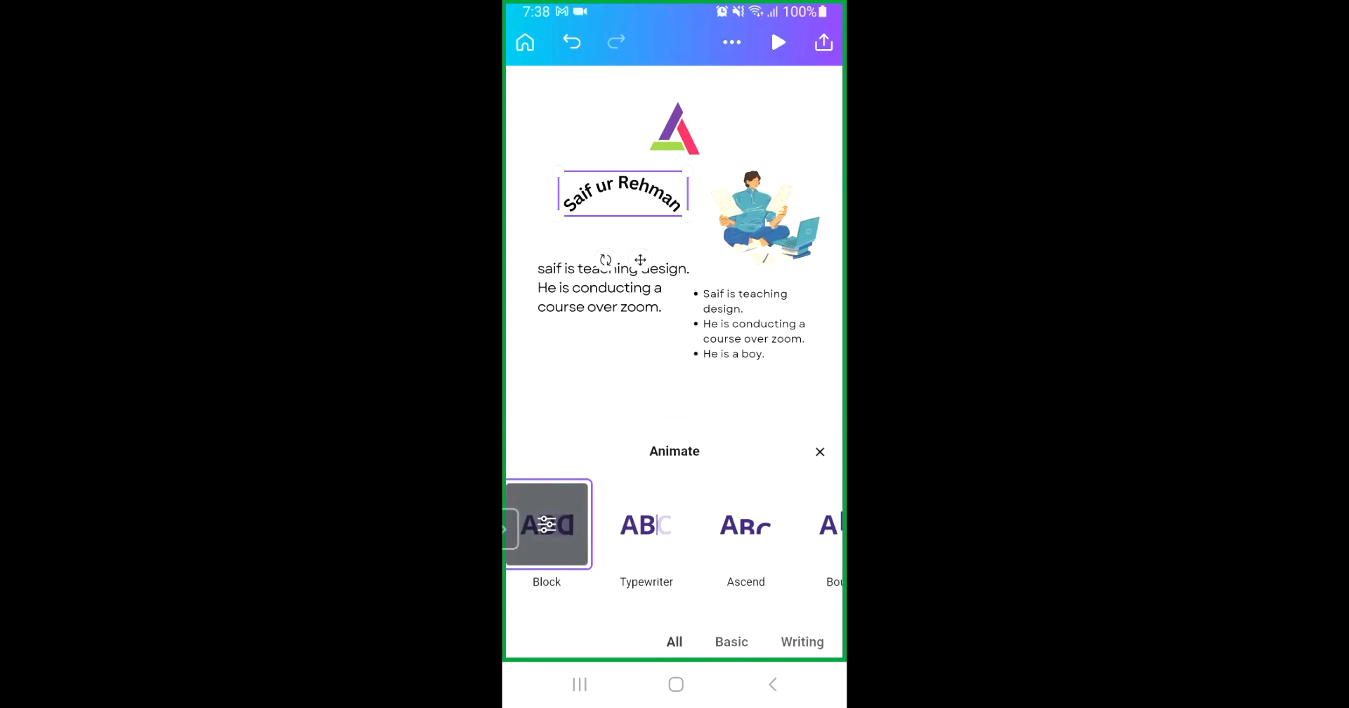
pyautogui.click(746, 525)
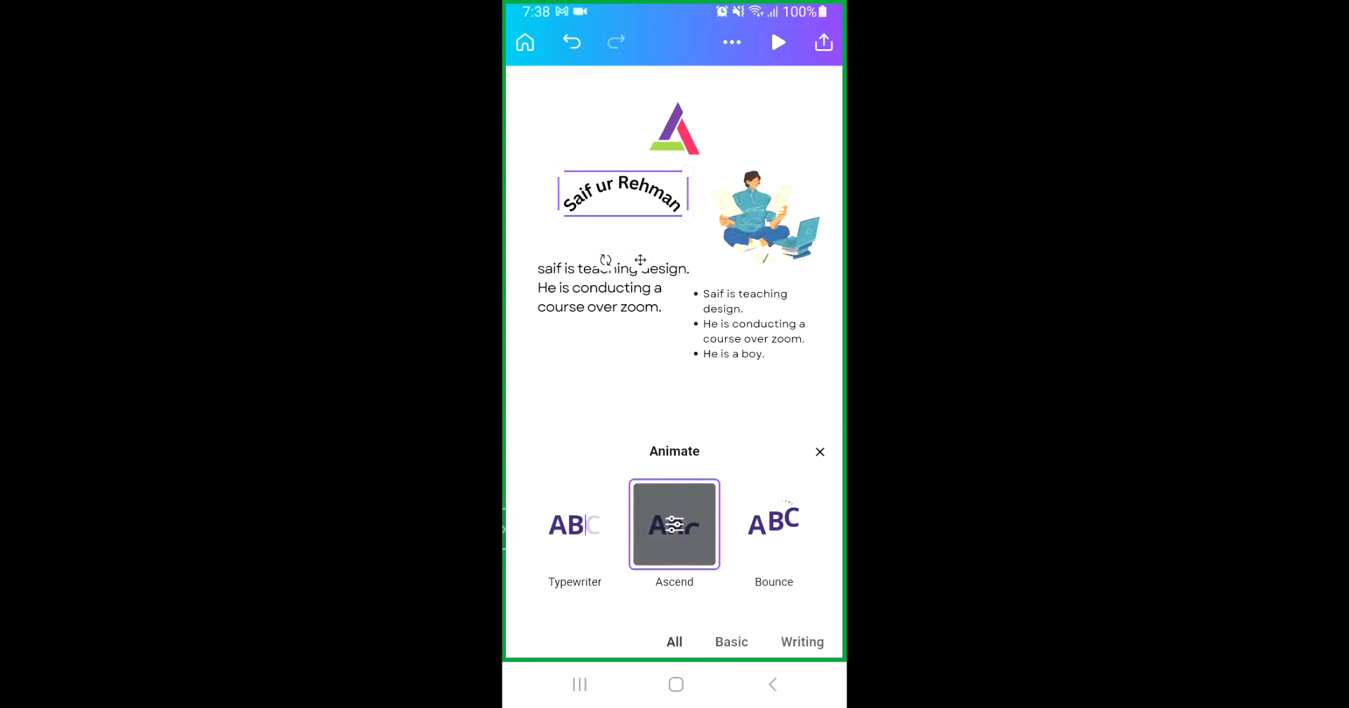
# Try the Scrapbook animation from the Exaggerate category on the curved name
pyautogui.moveTo(773, 642); pyautogui.dragTo(702, 641)
pyautogui.click(801, 642)
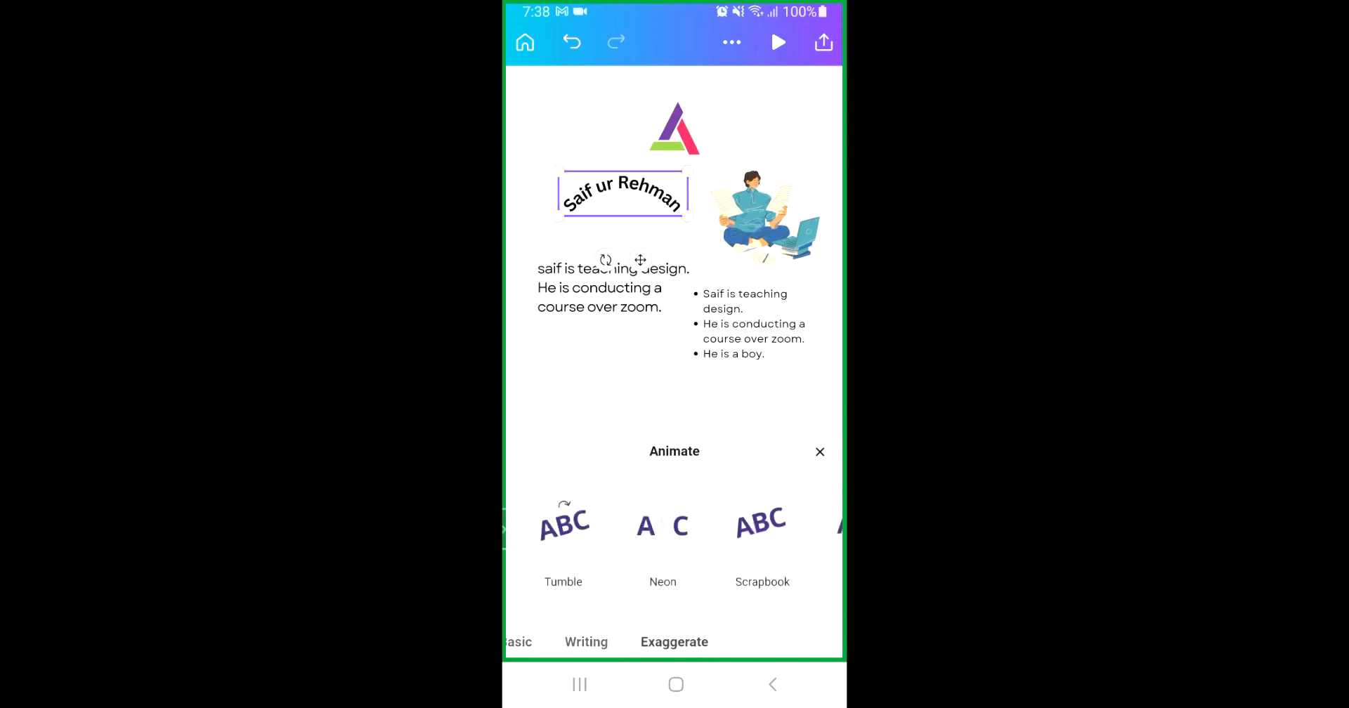
pyautogui.click(761, 525)
pyautogui.moveTo(632, 525); pyautogui.dragTo(691, 525)
# Apply the Typewriter animation from the Writing category to the curved name
pyautogui.click(586, 642)
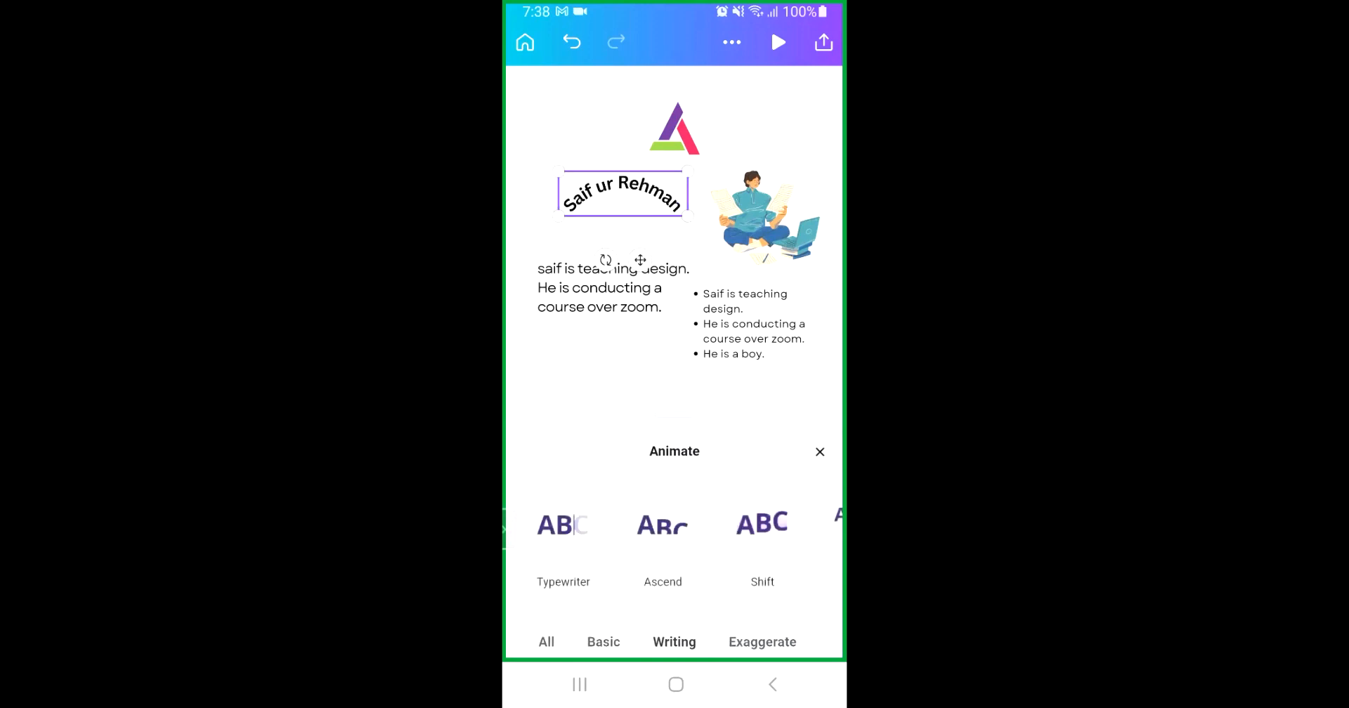
pyautogui.click(563, 525)
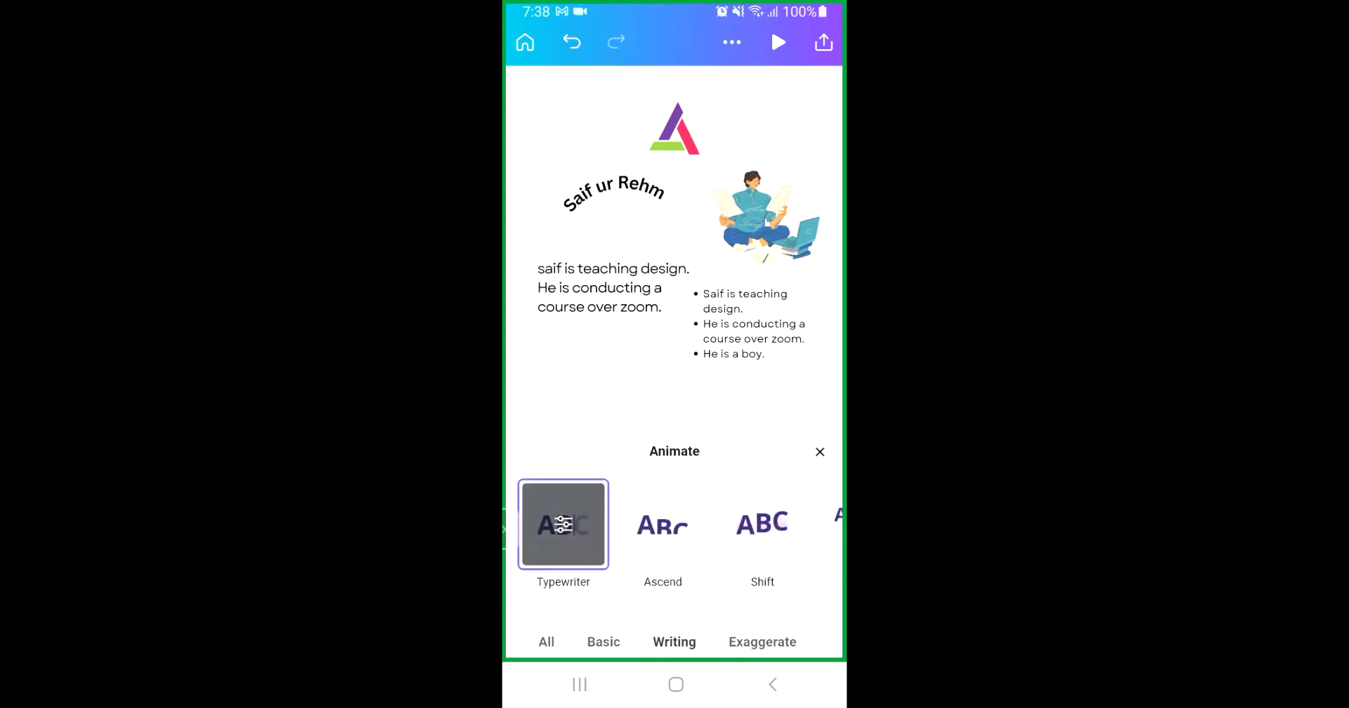
pyautogui.click(820, 451)
pyautogui.moveTo(702, 622); pyautogui.dragTo(801, 622)
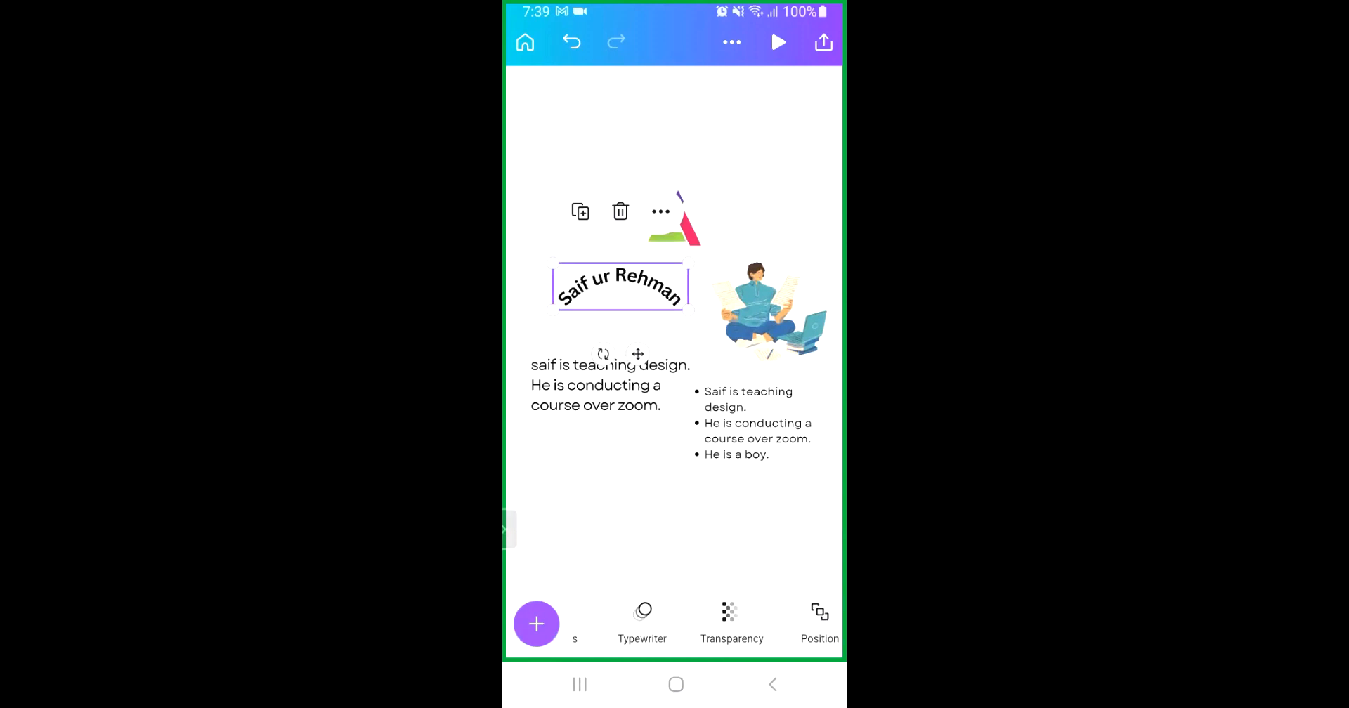